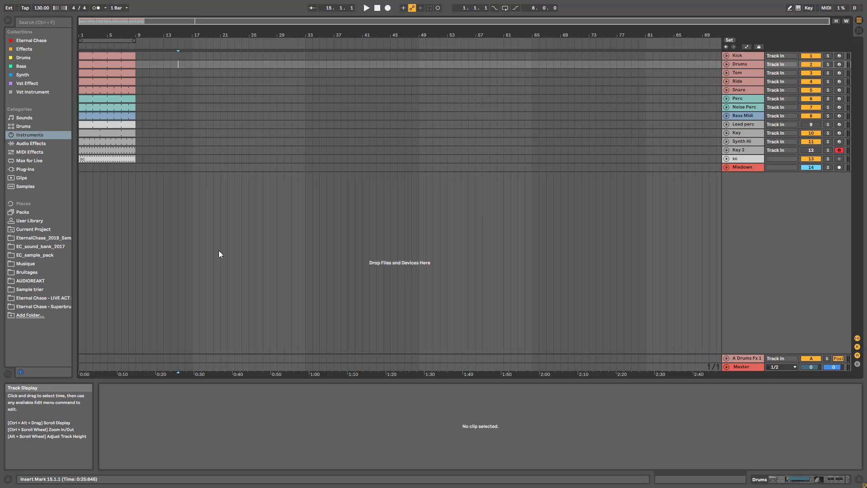
Play the eight-bar loop, activate the Lead perc track and hide the chain devices of the Drums rack.
click(125, 40)
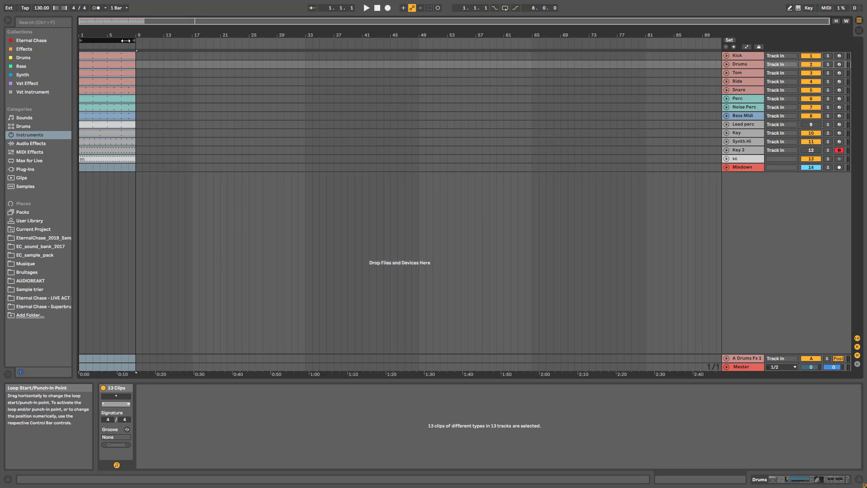
key(space)
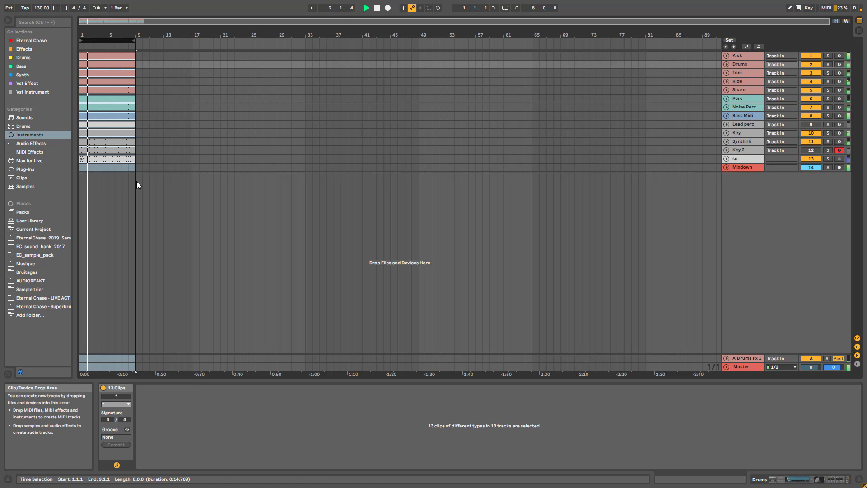
click(751, 66)
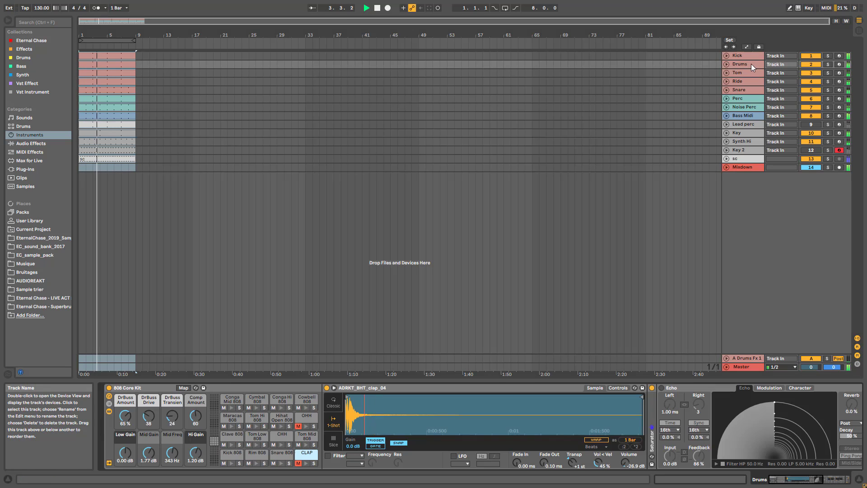
click(810, 125)
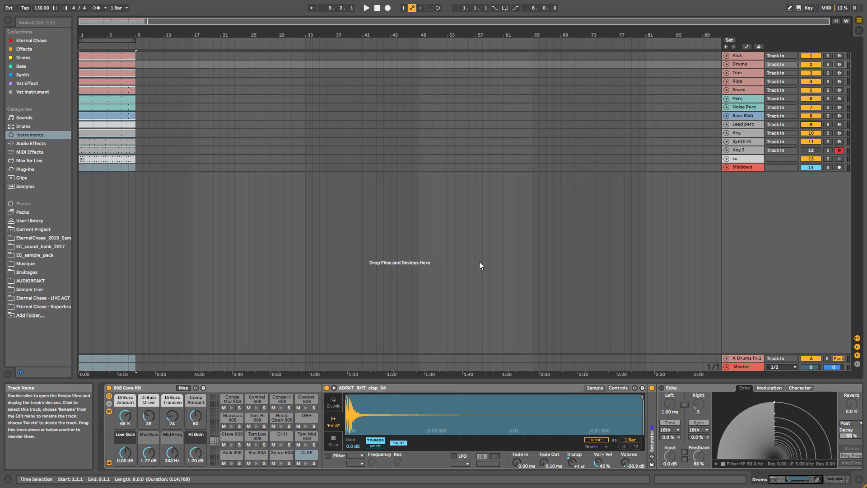
click(109, 412)
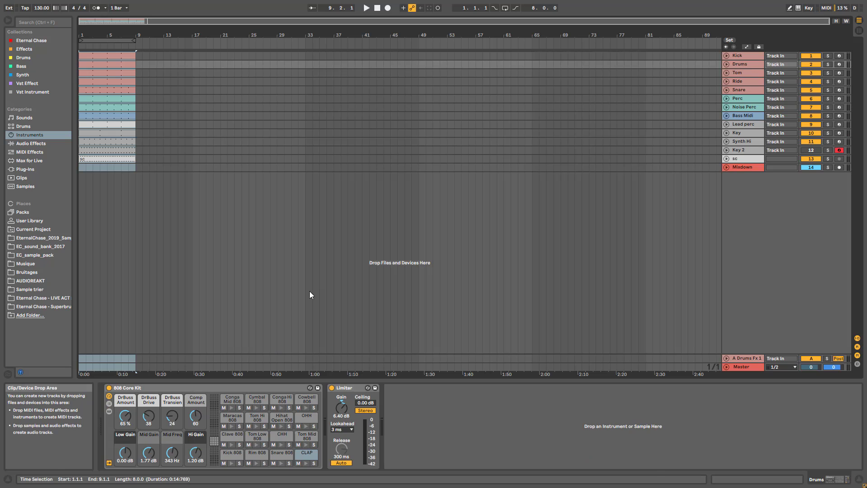
Move the clips of every track from the start of the arrangement to bar 113.
drag(211, 21, 168, 20)
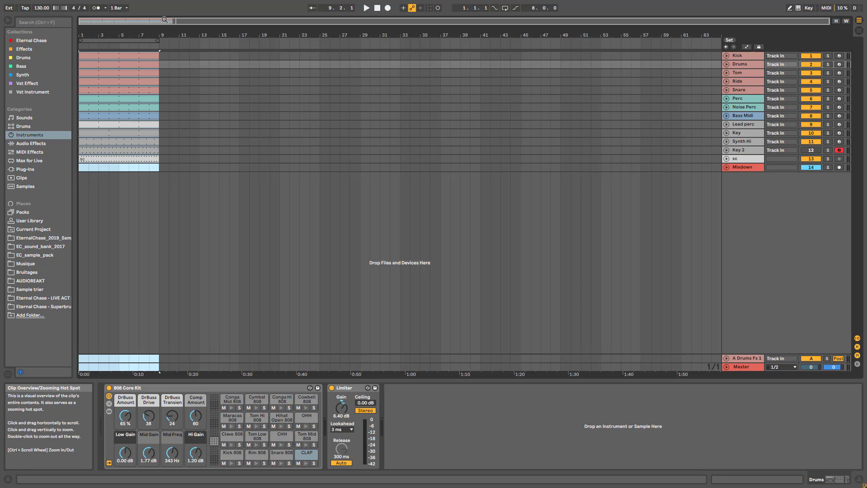
key(Up)
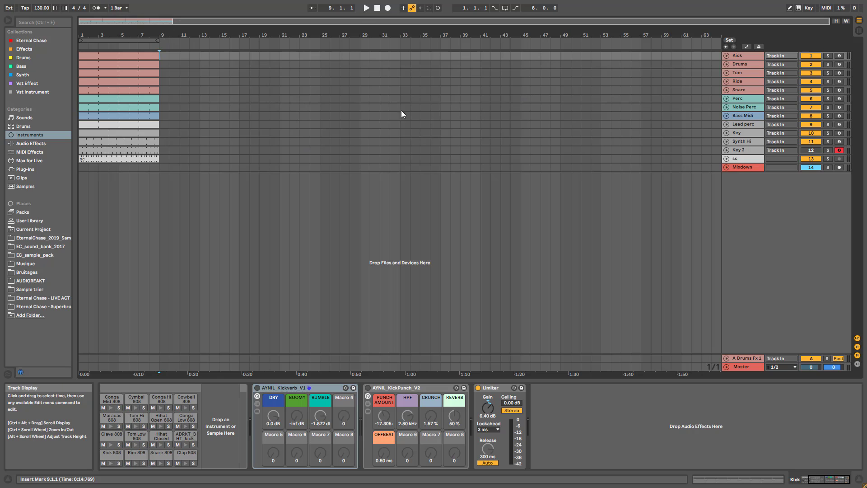
drag(218, 159, 713, 56)
drag(619, 21, 620, 10)
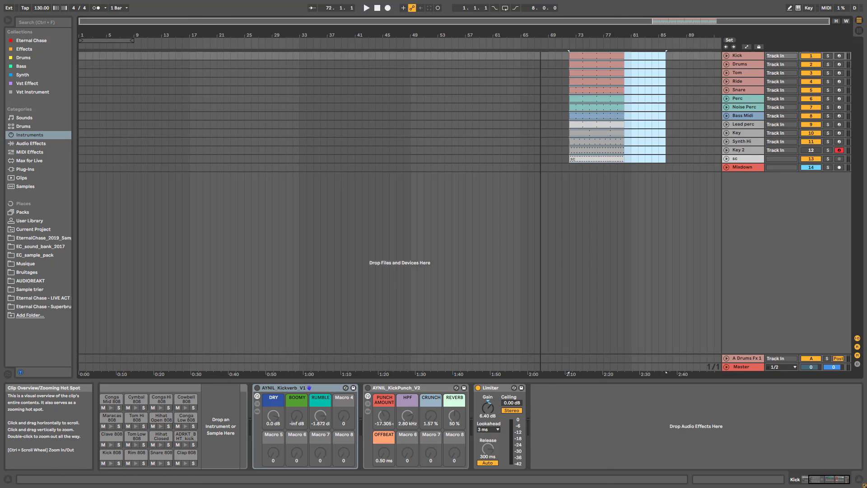
drag(599, 57, 672, 53)
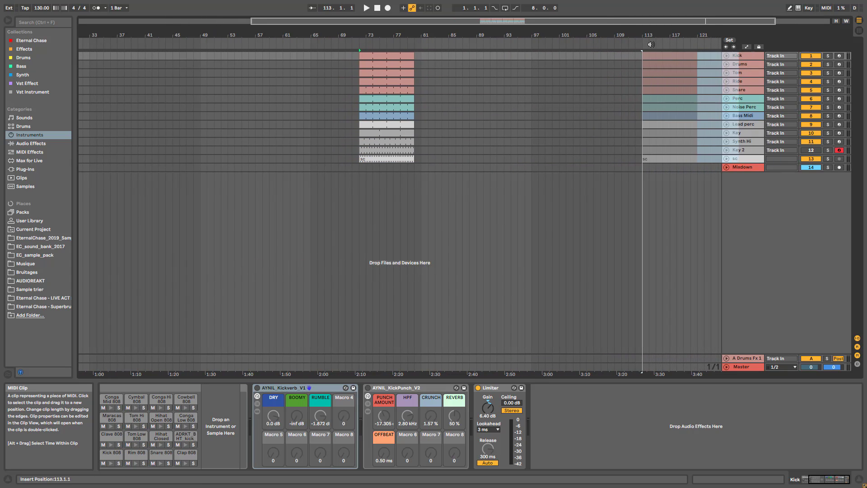
double_click(612, 24)
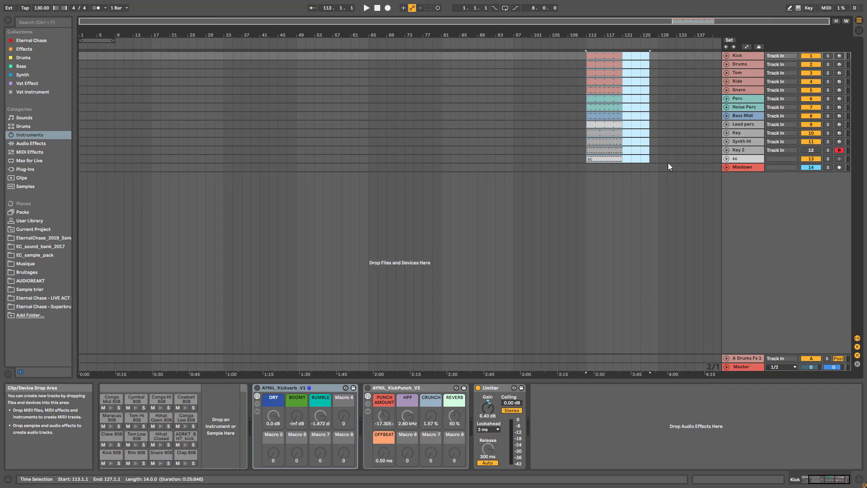
click(668, 139)
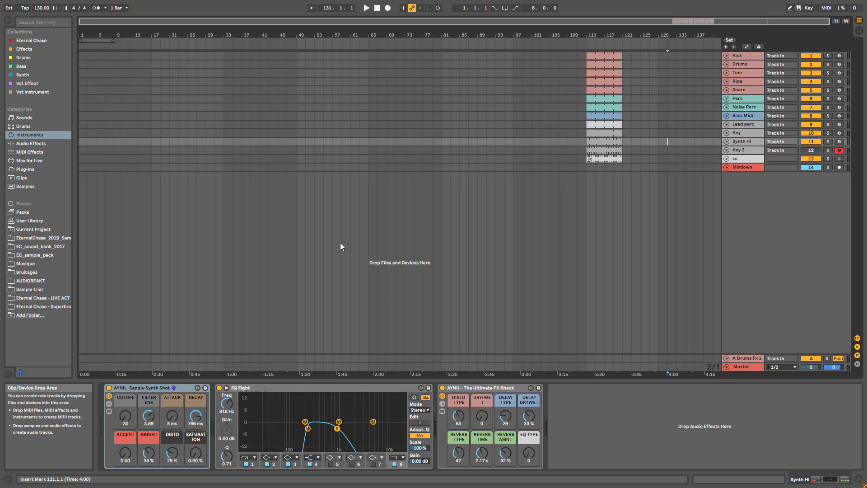
Move the Kick, Bass Midi and sc clips from bar 113 back to bar 1.
drag(599, 57, 5, 52)
drag(83, 58, 83, 56)
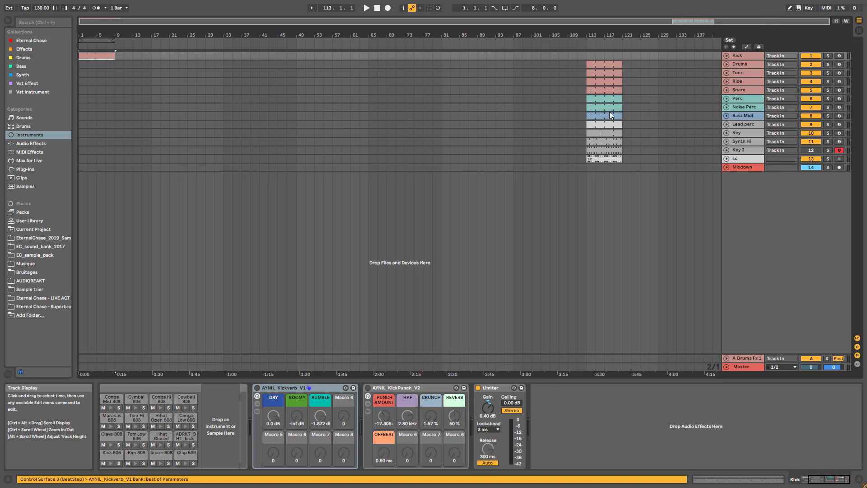
drag(612, 117, 105, 117)
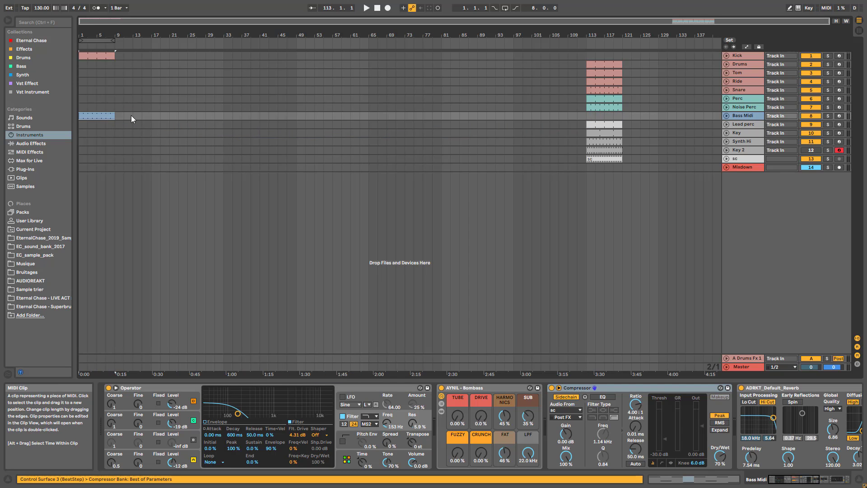
click(379, 7)
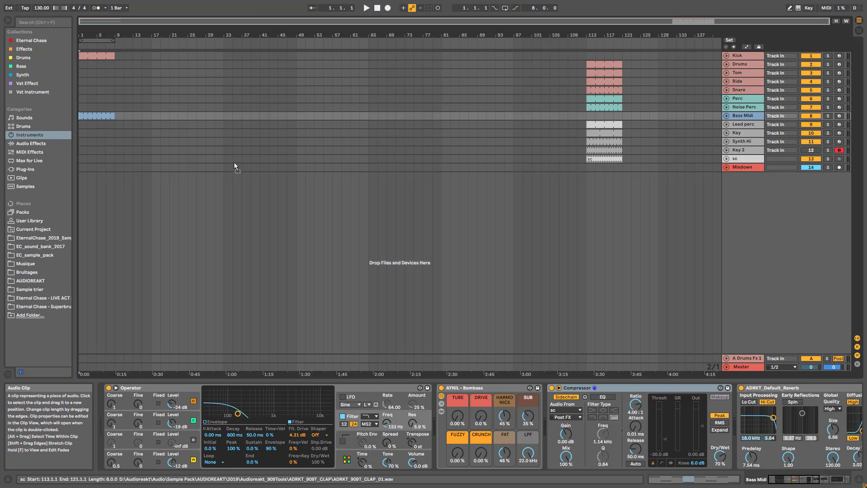
drag(234, 161, 93, 158)
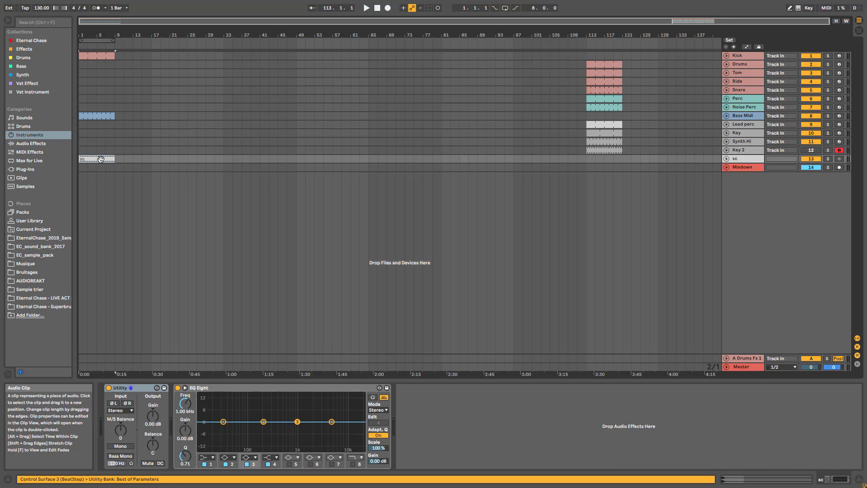
Colour the sc clip at bar 1 light blue and duplicate it to bar 9.
right_click(100, 159)
click(168, 354)
right_click(102, 161)
click(101, 161)
key(ctrl+d)
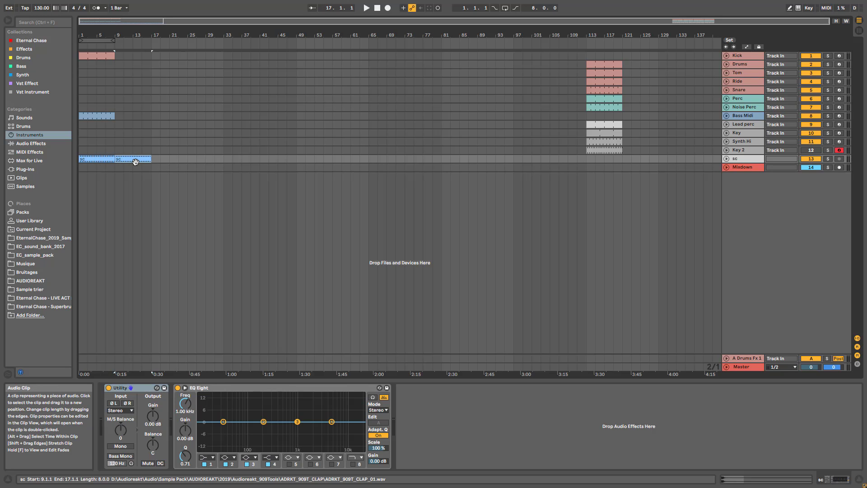
Consolidate the sc clip at bar 9, replace the clip at bar 1 with it and duplicate it to bar 9.
key(ctrl+j)
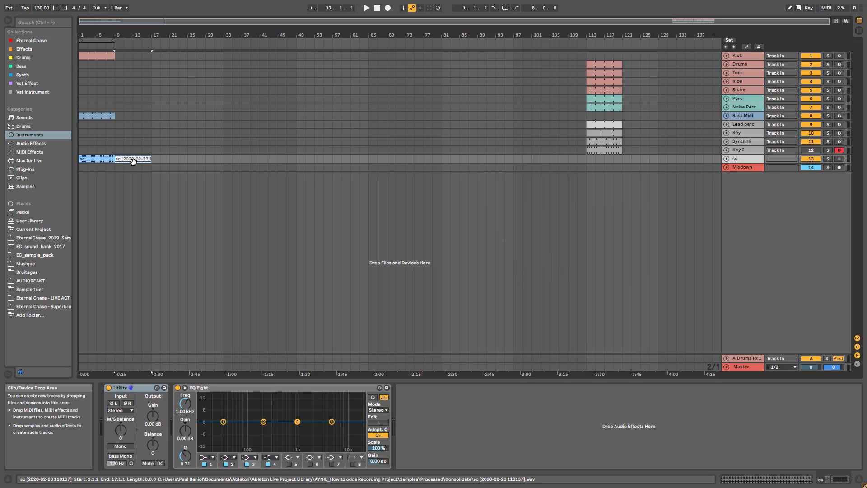
click(133, 161)
drag(133, 162, 93, 161)
key(ctrl+d)
Colour the sc clip at bar 9 white and repeat the blue and white clip pair along the track up to bar 129.
right_click(132, 159)
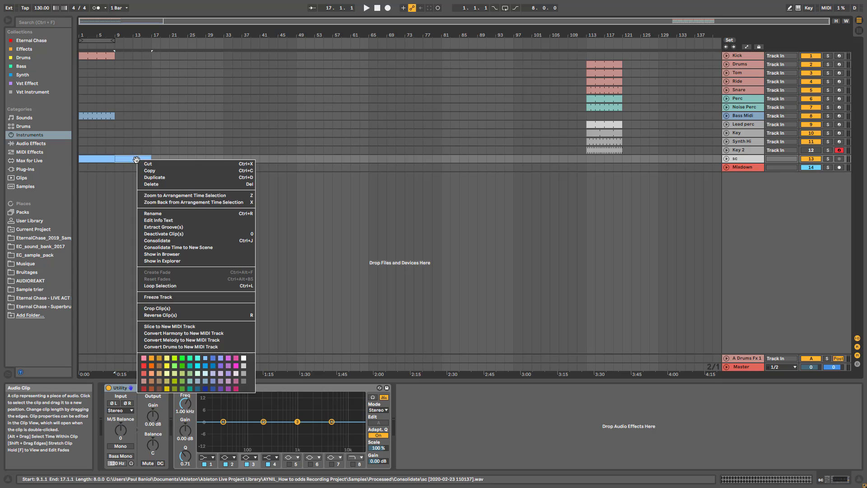
click(239, 364)
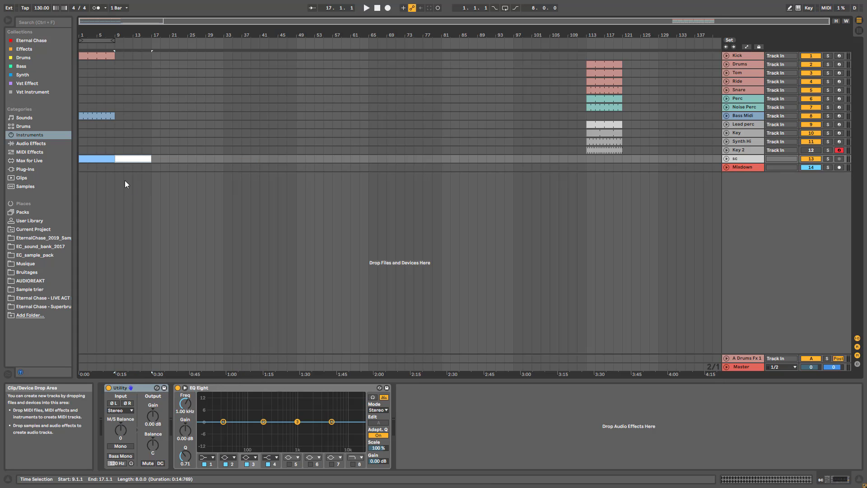
key(ctrl+d)
key(ctrl+d)
key(ctrl+d)
key(ctrl+d)
key(ctrl+d)
key(ctrl+d)
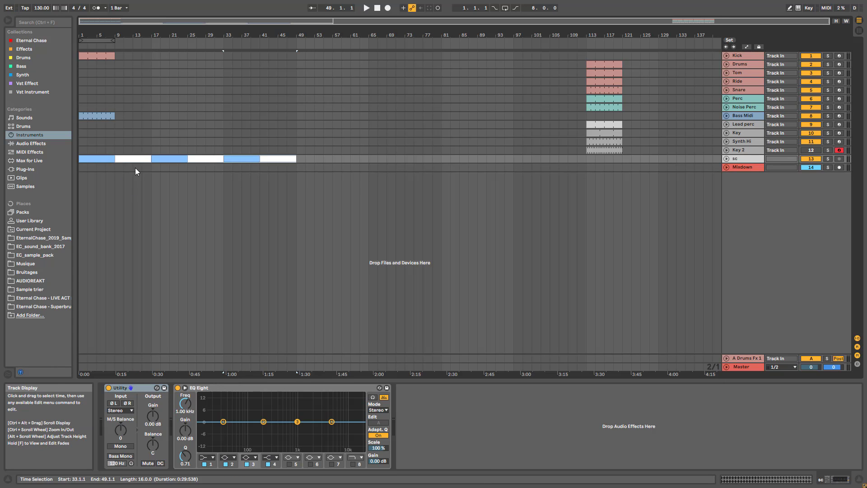
key(ctrl+d)
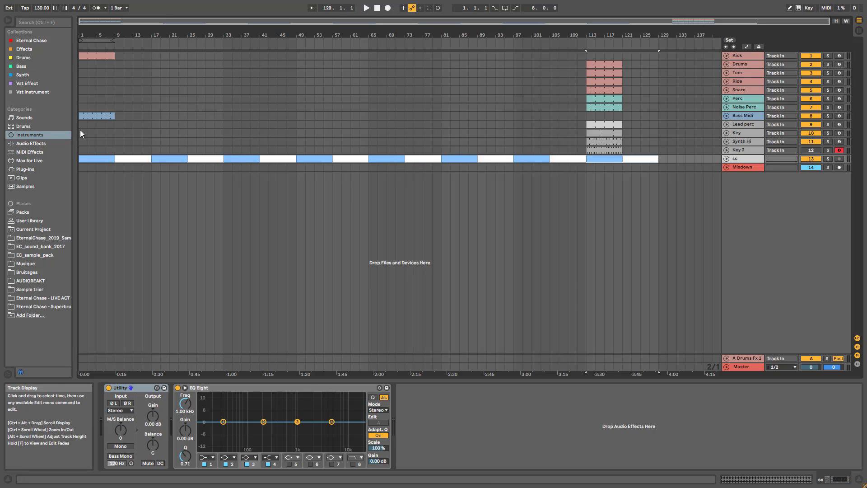
Play the arrangement from bar 1 to hear the kick and bass section, with the Kick track's devices shown.
click(376, 9)
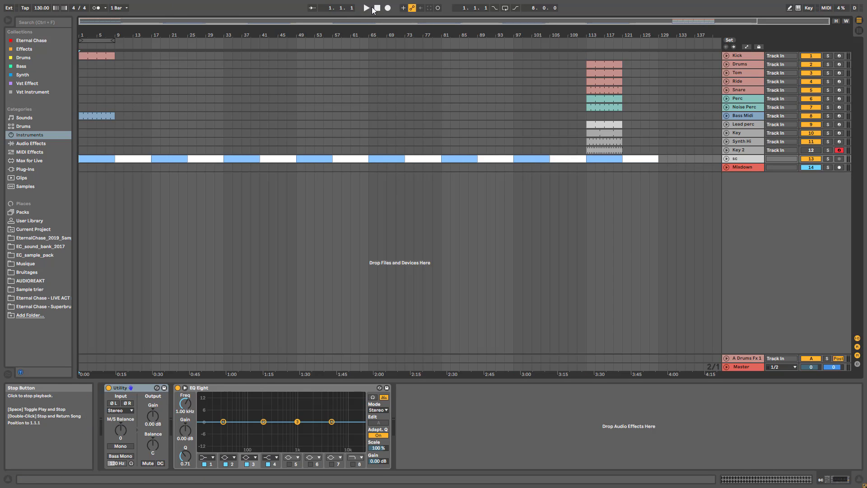
click(367, 8)
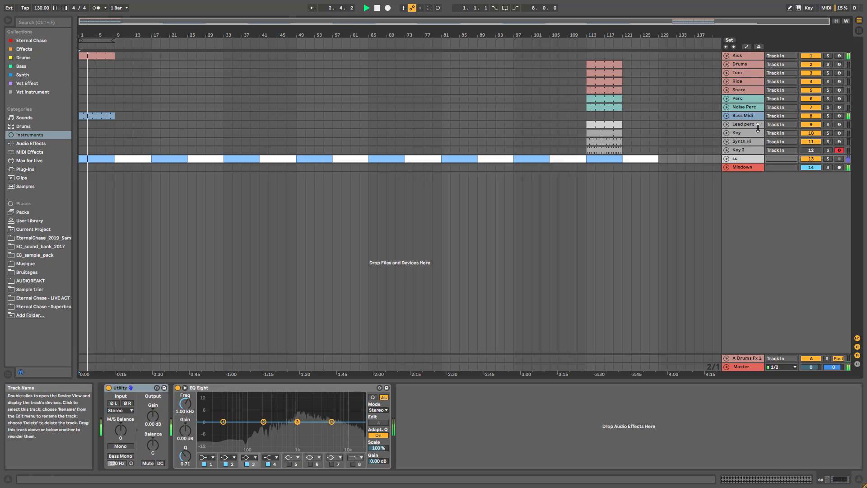
click(745, 55)
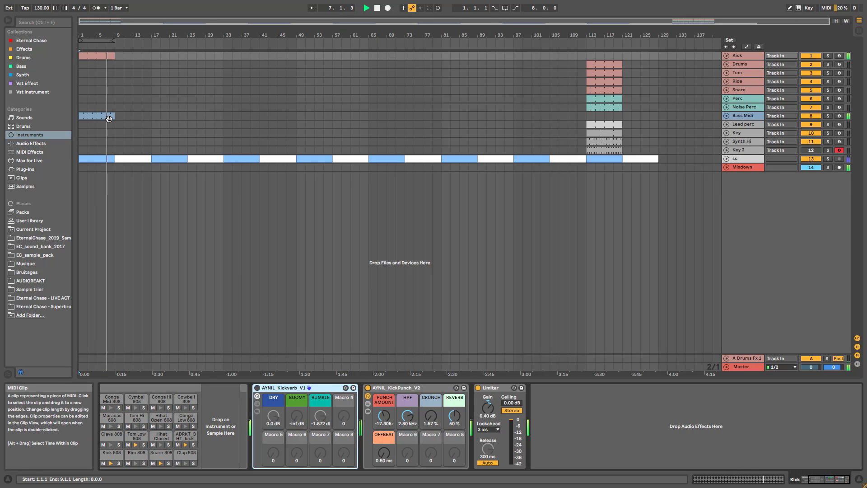
key(space)
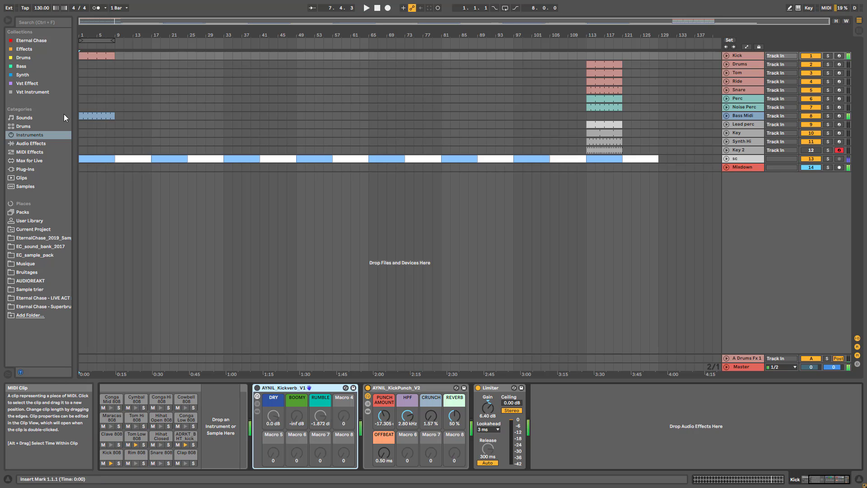
Duplicate the Kick and Bass Midi clips to bar 9 and copy the Drums clip from bar 113 to bar 9.
click(103, 116)
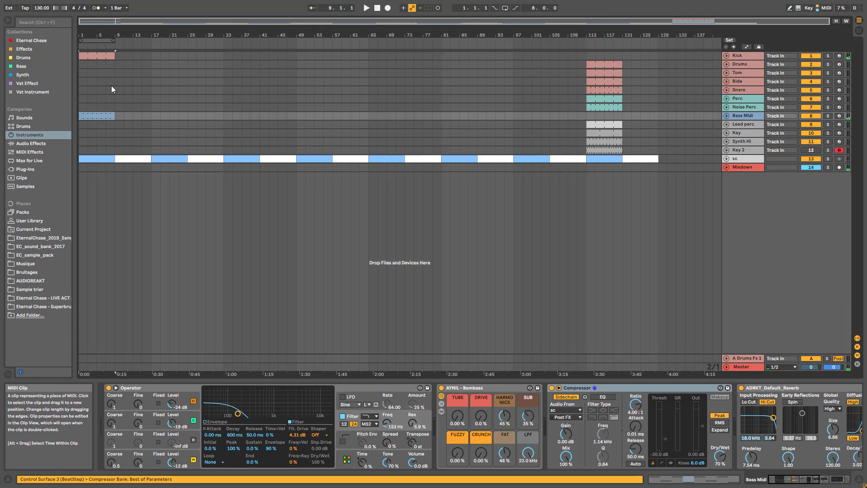
shift+click(102, 56)
key(ctrl+d)
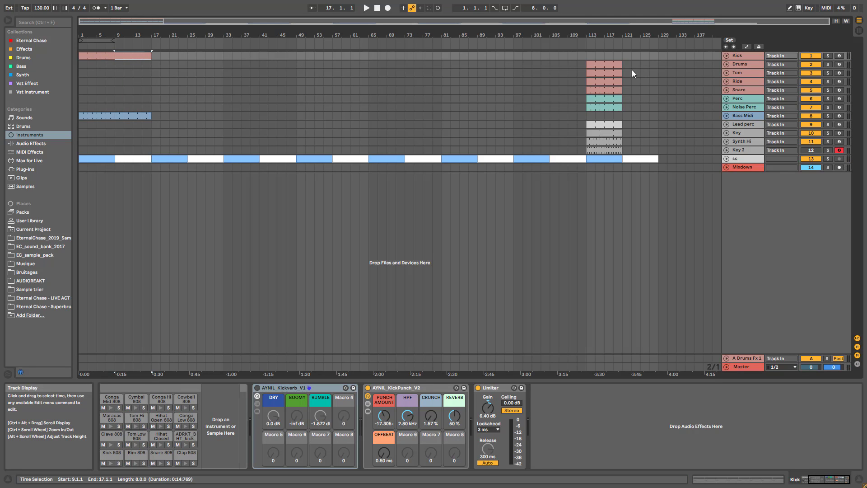
click(616, 64)
drag(616, 64, 142, 65)
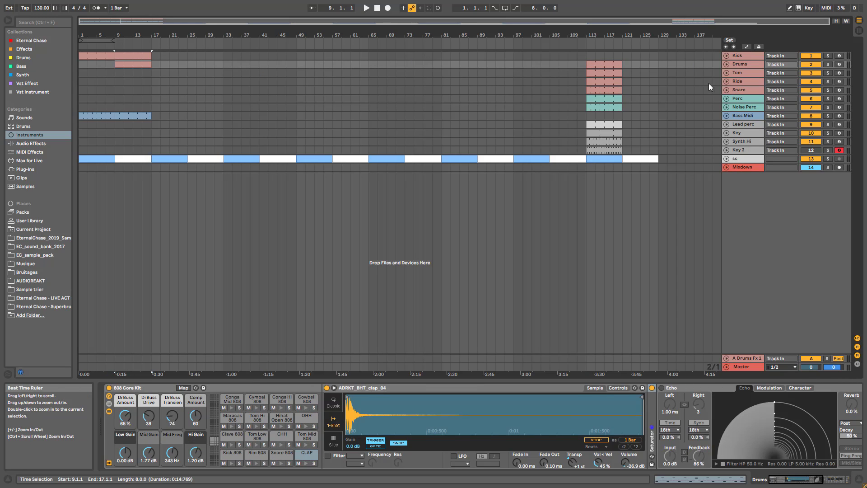
Delete all CLAP and OHH notes from the Drums clip at bar 9, using an enlarged note editor.
click(726, 65)
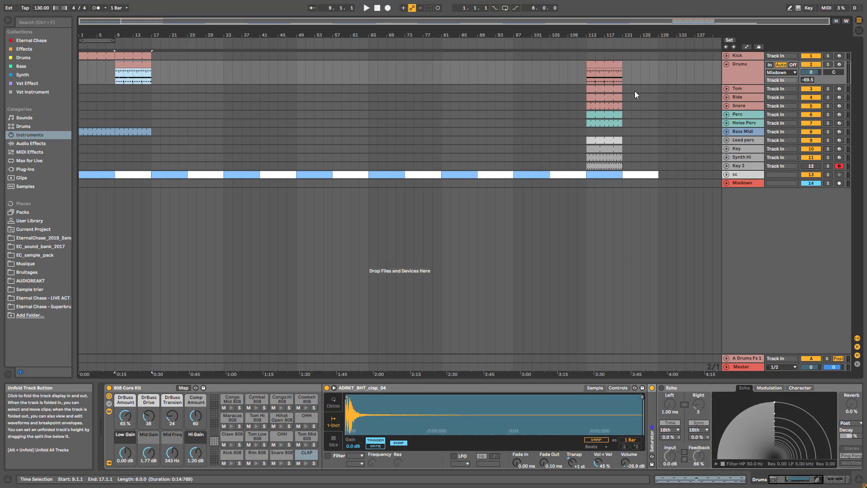
double_click(141, 66)
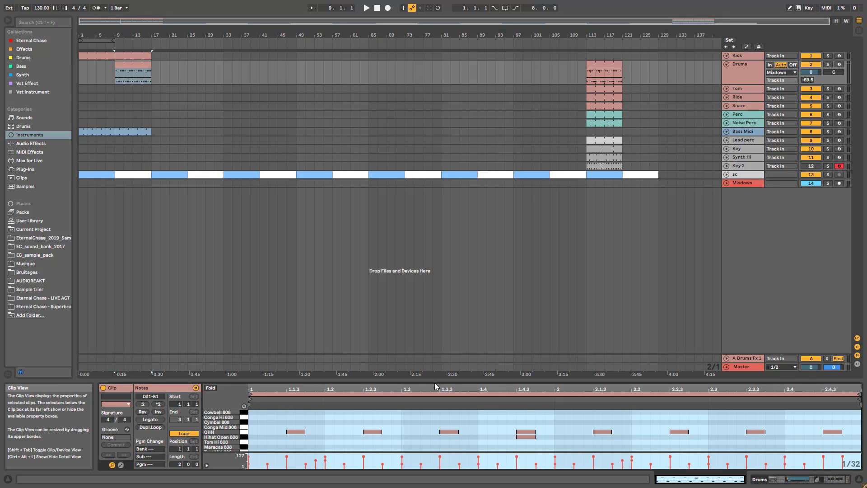
drag(434, 382, 435, 219)
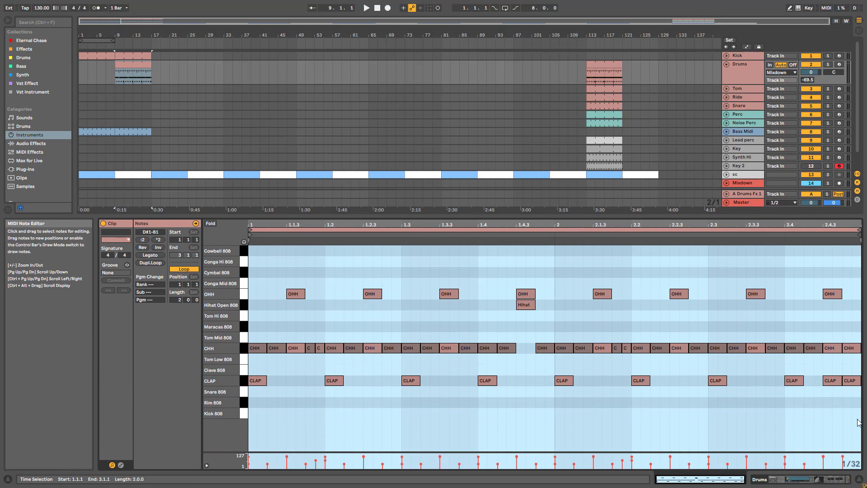
drag(852, 407, 220, 361)
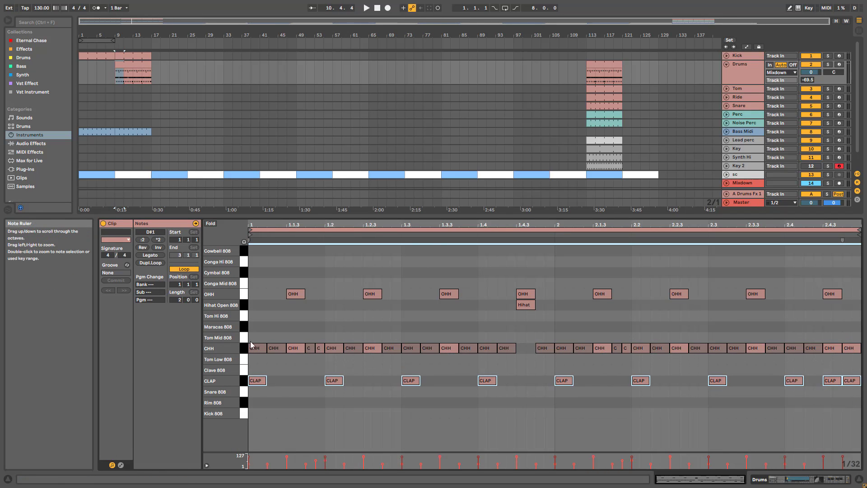
key(Delete)
drag(275, 279, 858, 298)
key(Delete)
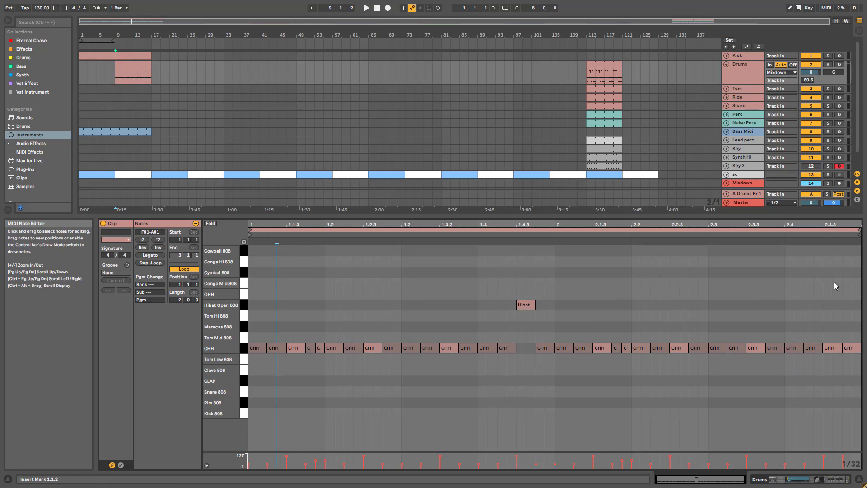
Play the arrangement from bar 9 to hear the thinned-out drums and reduce the height of the note editor.
click(111, 82)
key(space)
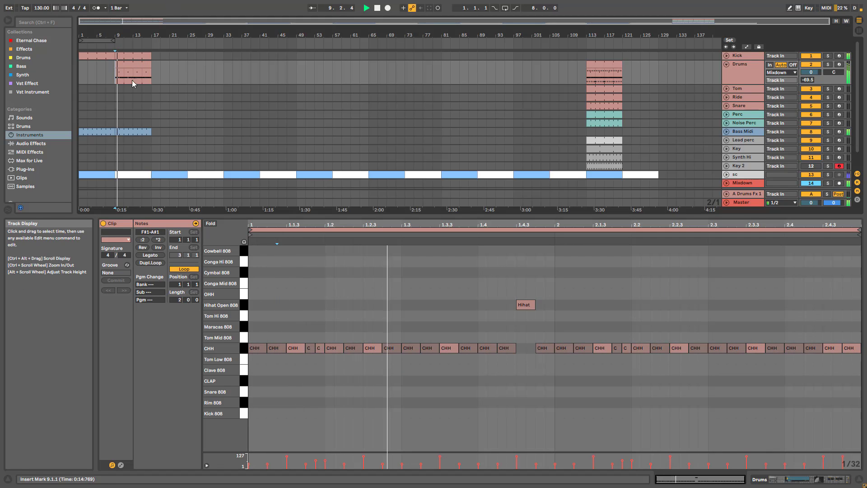
drag(263, 217, 264, 302)
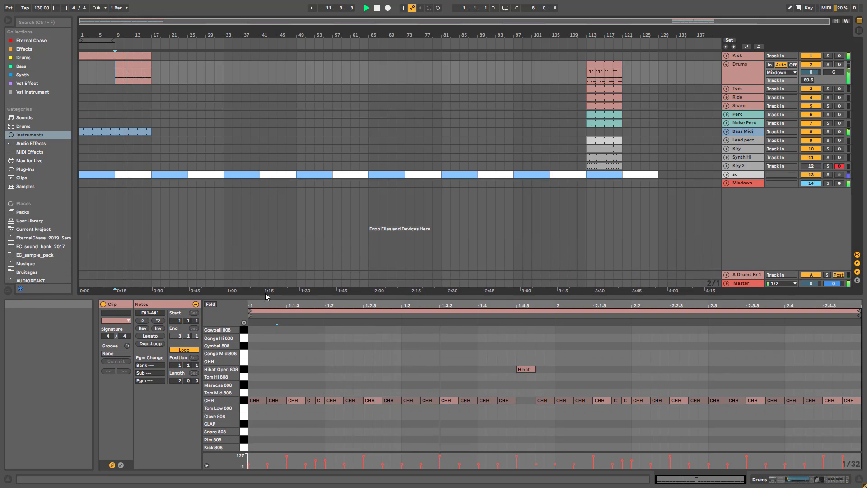
Duplicate the Bass Midi, Drums and Kick clips at bar 9 twice so all three run up to bar 33.
click(137, 132)
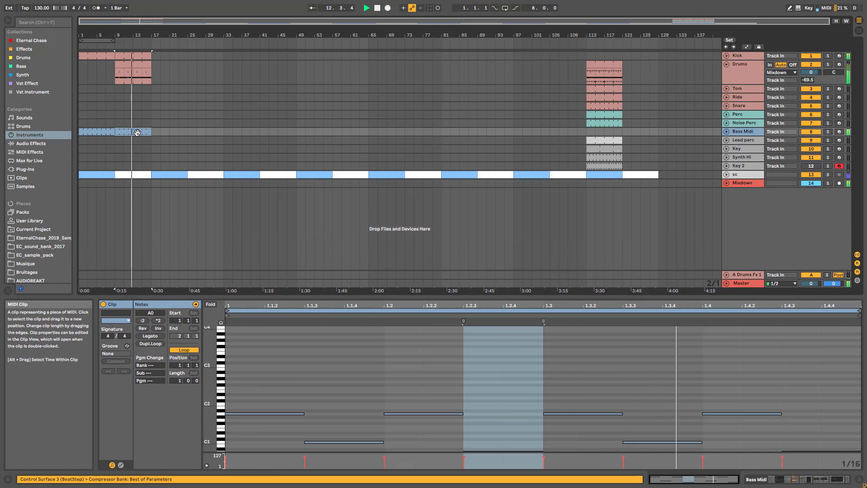
key(ctrl+d)
key(ctrl+d)
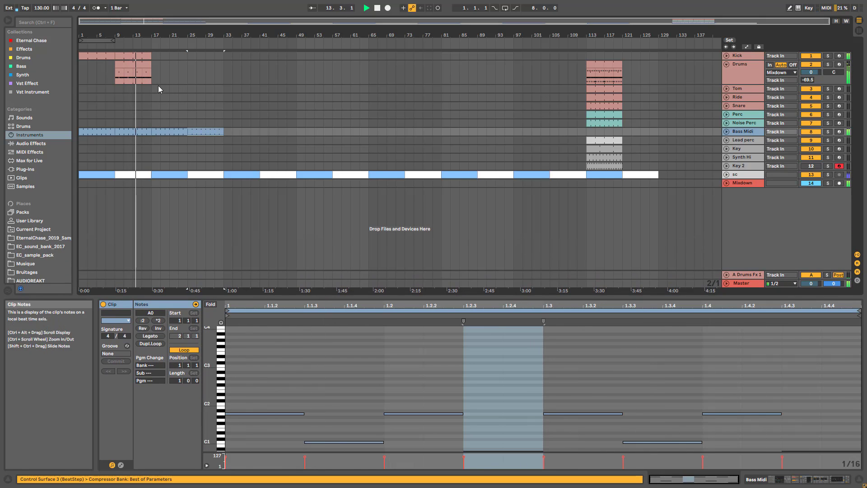
click(143, 61)
key(ctrl+d)
key(ctrl+d)
click(143, 57)
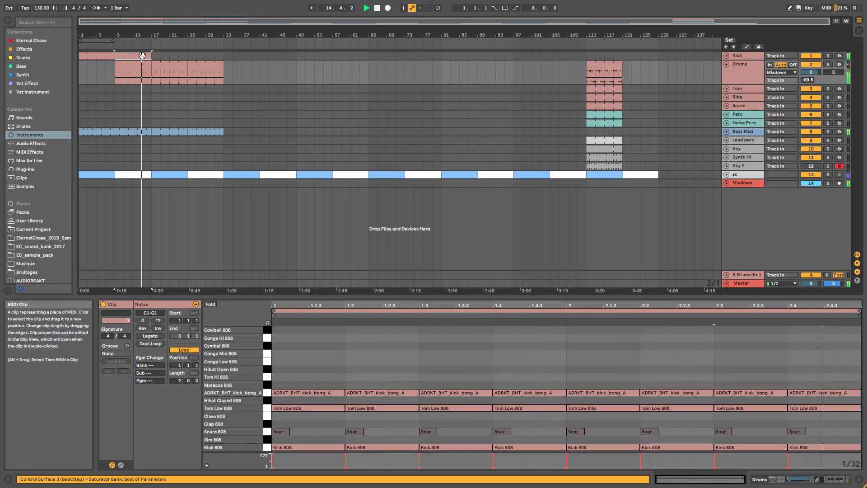
key(ctrl+d)
key(ctrl+d)
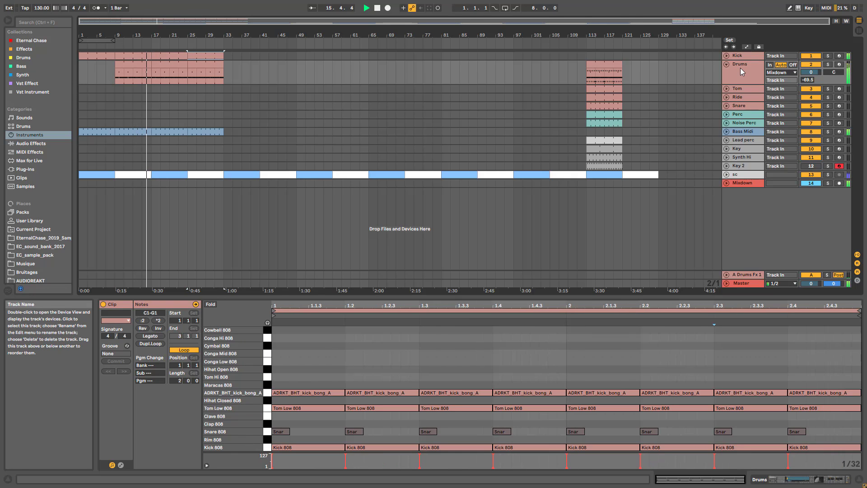
Copy the Tom clip from bar 113 to bar 1 and play the arrangement from the start.
click(607, 97)
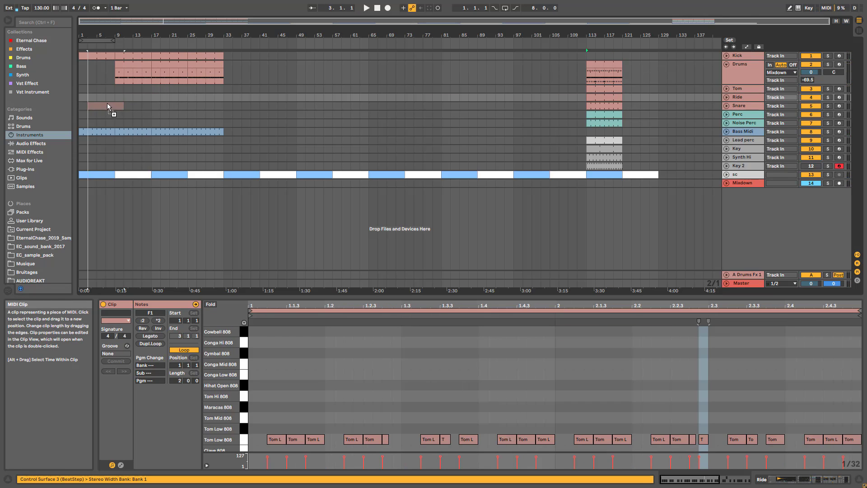
click(103, 88)
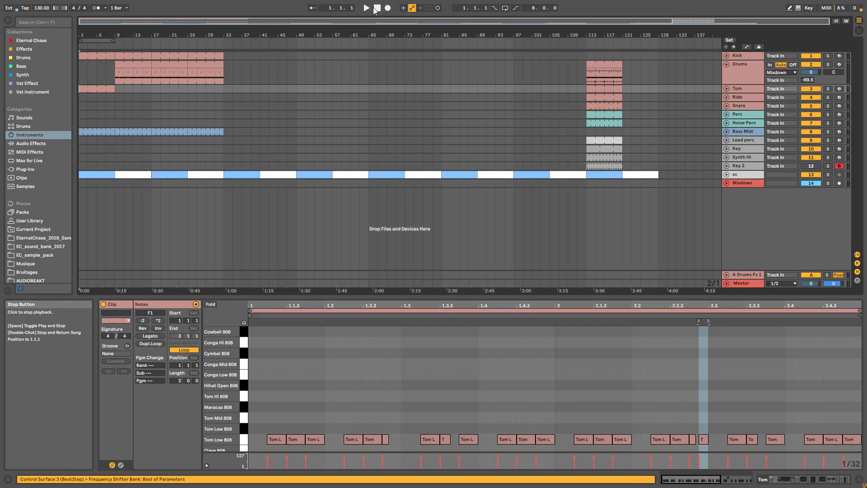
click(367, 8)
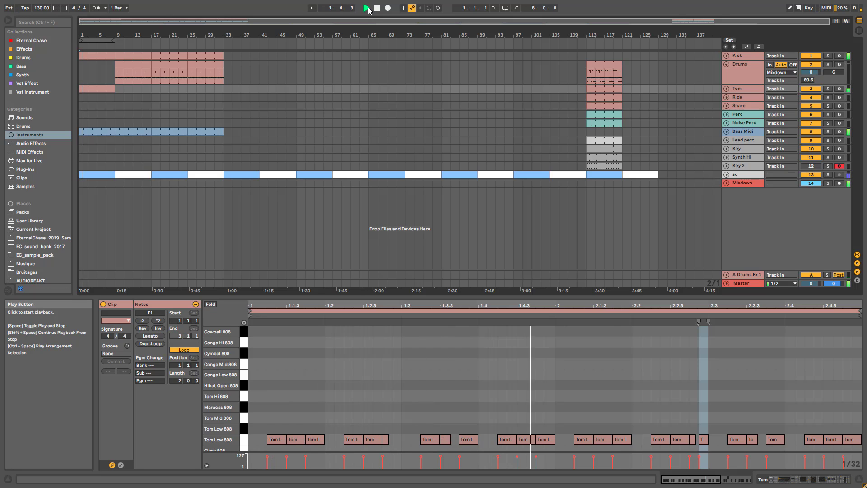
key(space)
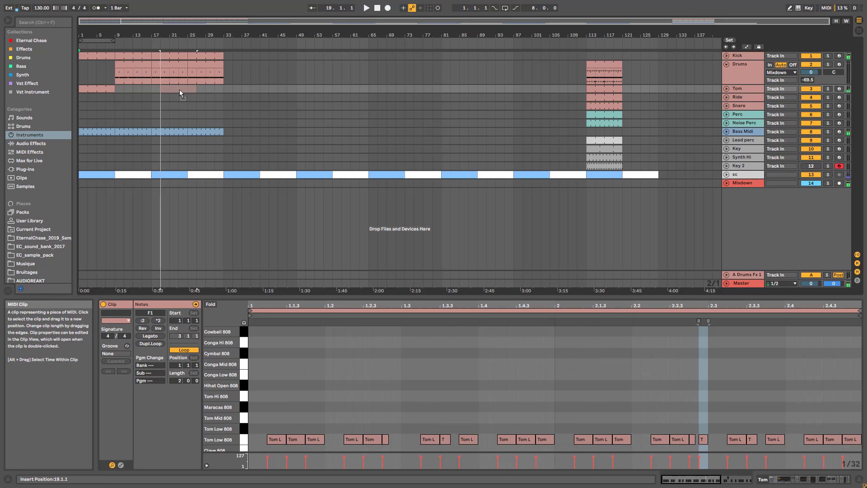
Move the Tom clip from bar 1 to bar 17 and duplicate it to bar 25, auditioning its entry from bar 15.
click(165, 92)
click(139, 92)
key(space)
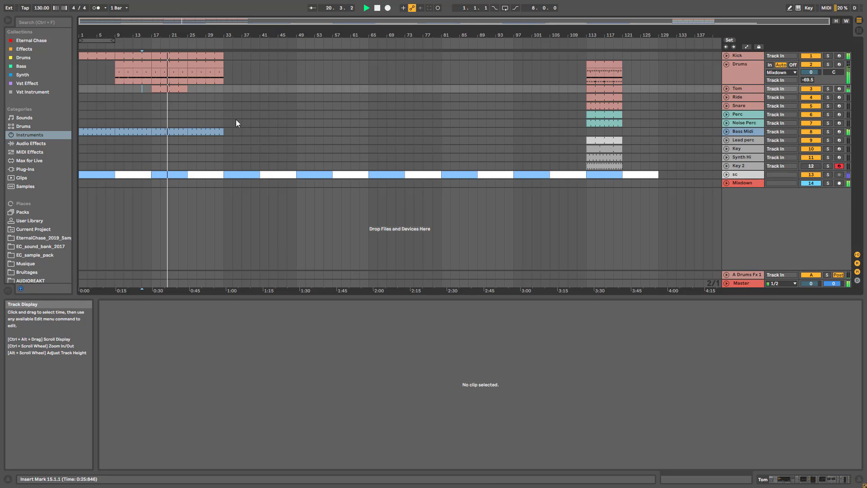
click(162, 87)
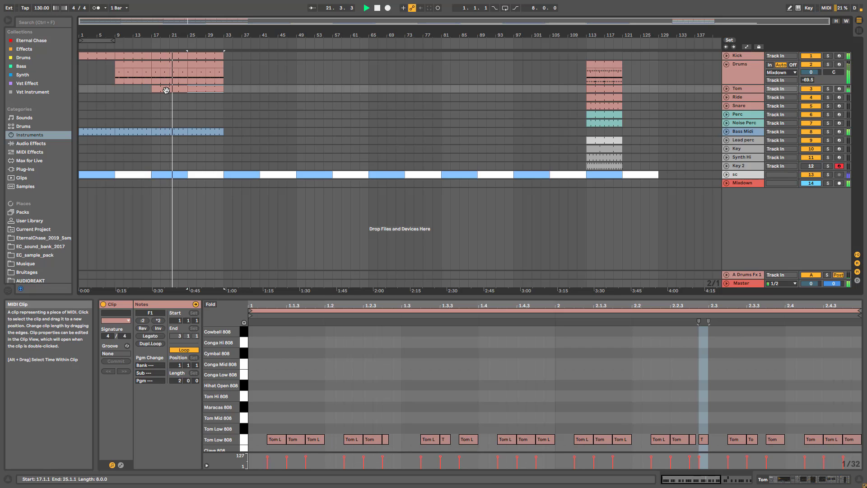
click(726, 64)
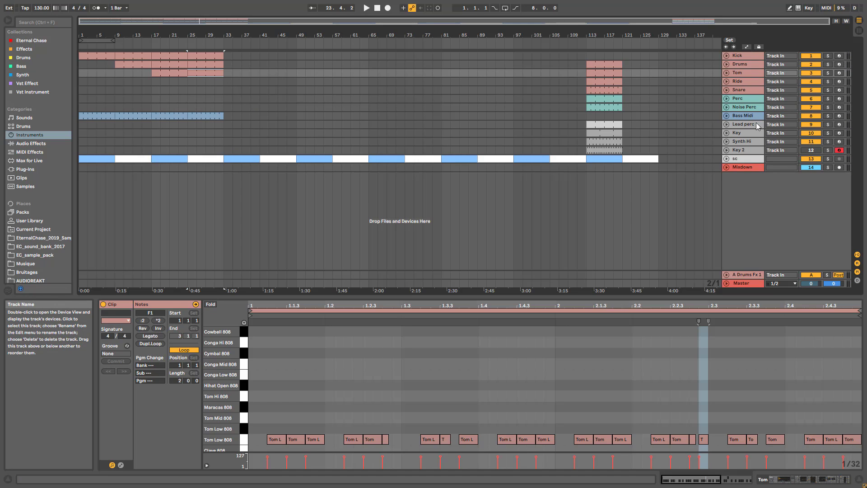
Review the Noise Perc clip at bar 113 and show the Drums track's devices.
mouse_move(602, 106)
mouse_down()
mouse_move(102, 108)
mouse_move(626, 131)
mouse_move(591, 106)
mouse_up()
key(space)
key(space)
drag(605, 109, 606, 109)
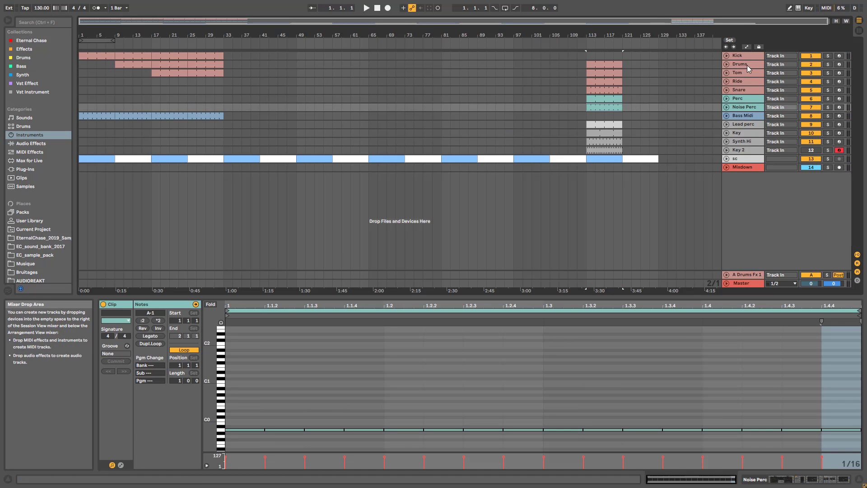
click(152, 80)
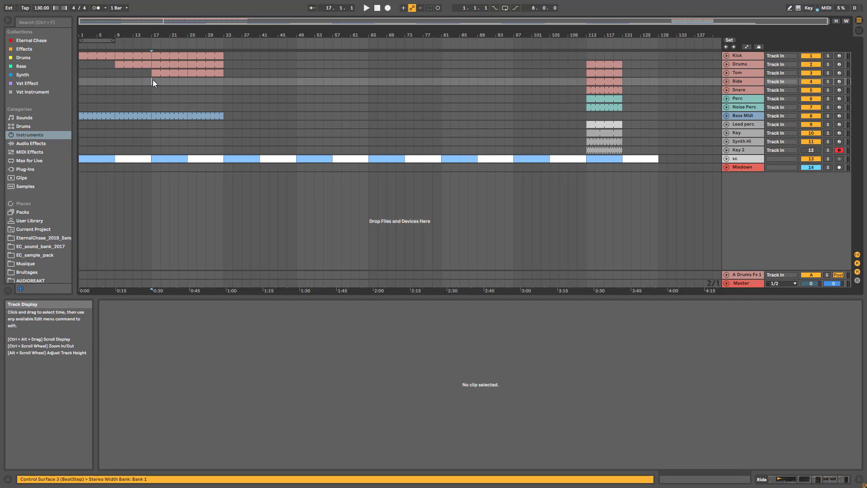
click(741, 72)
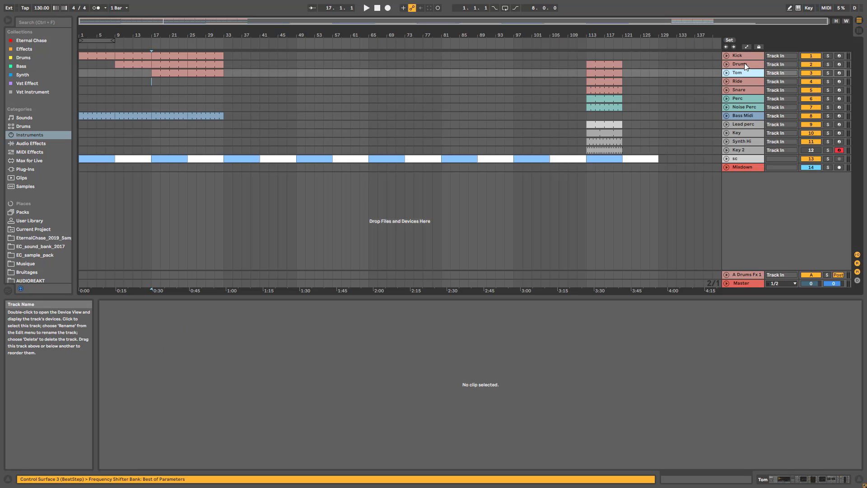
double_click(744, 63)
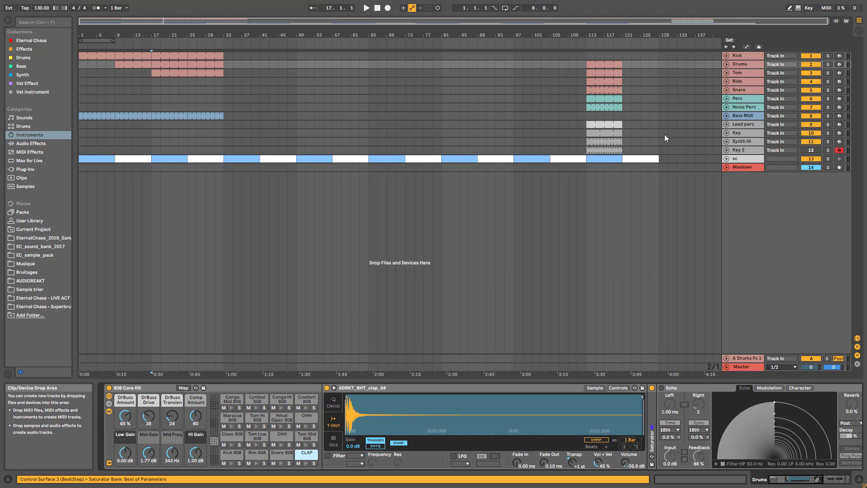
click(609, 79)
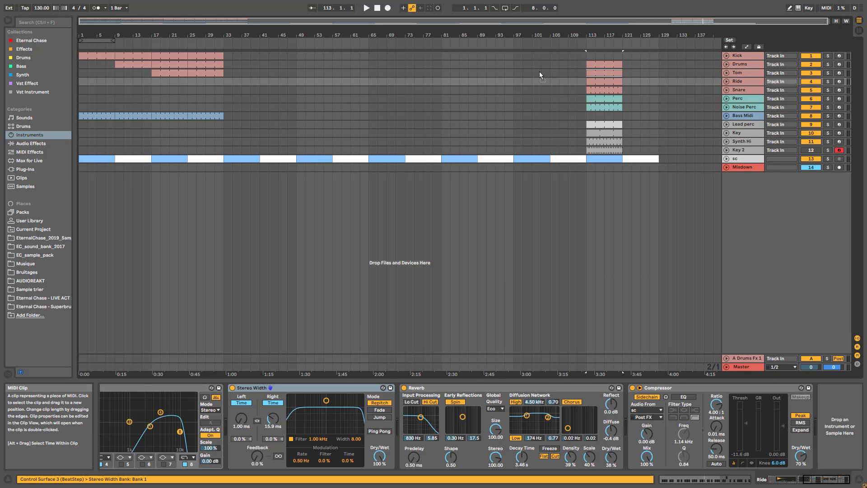
mouse_move(182, 62)
mouse_down()
mouse_move(167, 64)
mouse_move(176, 65)
mouse_up()
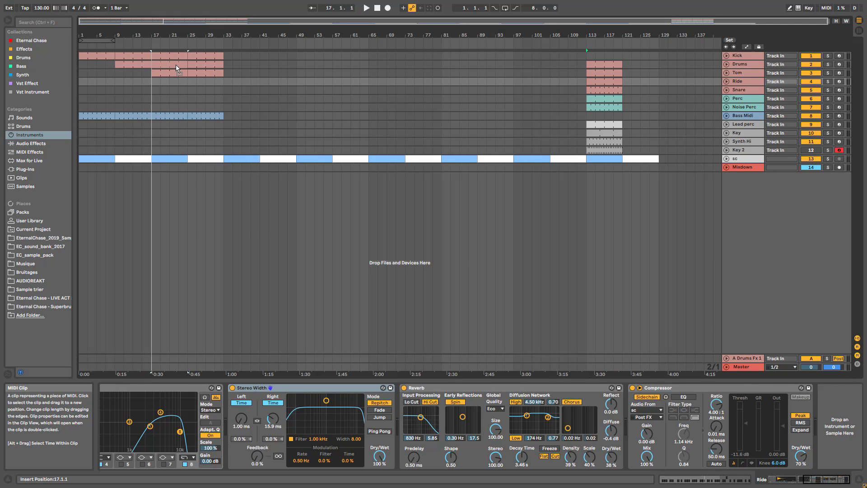
double_click(175, 64)
scroll(353, 414, down, 3)
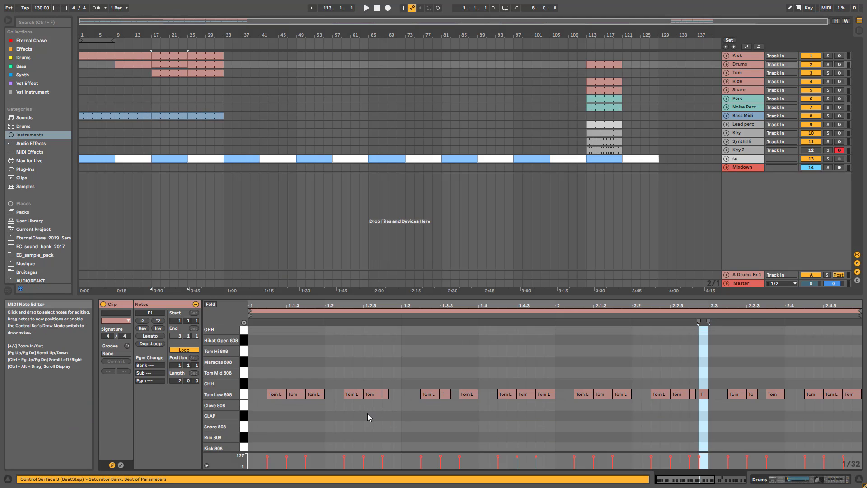
scroll(418, 361, up, 1)
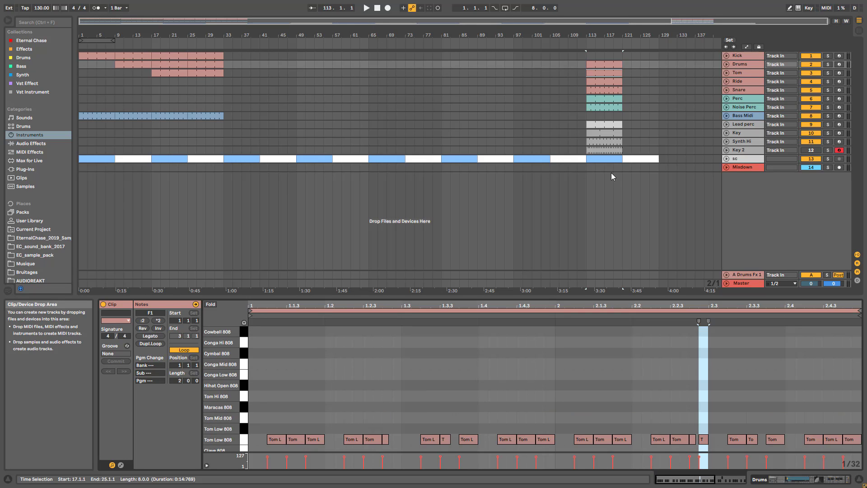
Copy the full Drums clip from bar 113 to bar 17 and delete all its CLAP notes.
drag(604, 64, 172, 63)
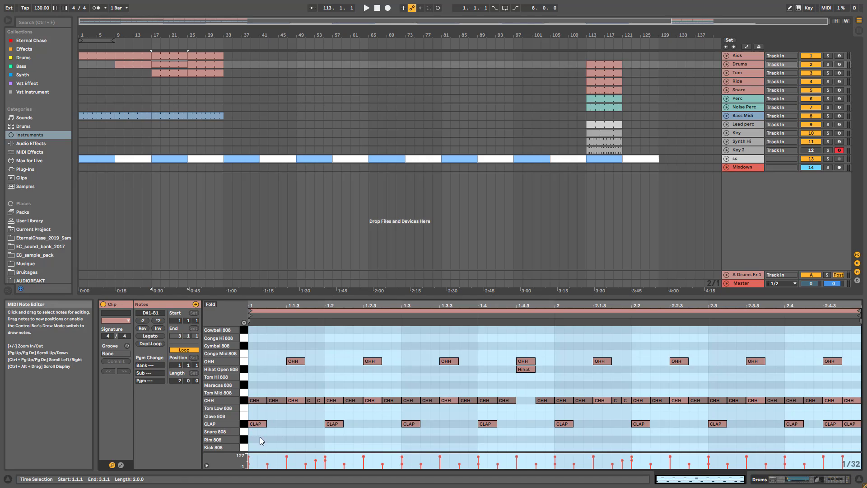
drag(855, 434, 147, 424)
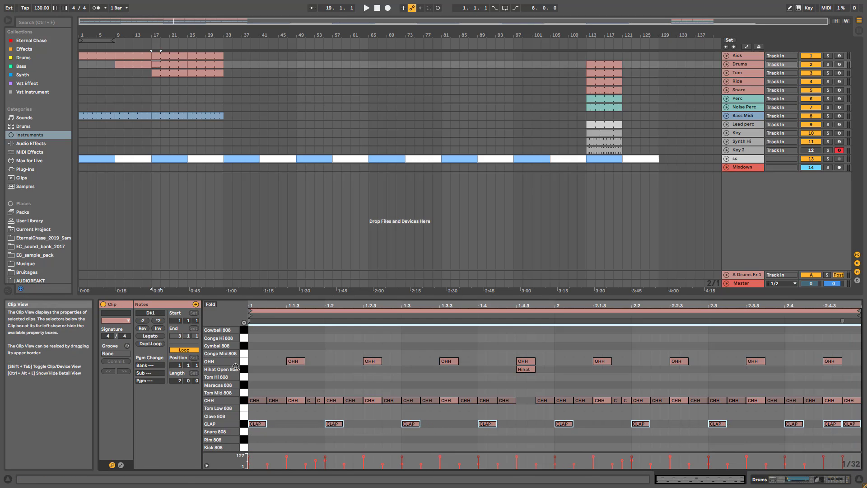
key(Delete)
mouse_move(284, 346)
mouse_down()
mouse_move(422, 364)
mouse_move(826, 357)
mouse_move(821, 351)
mouse_up()
click(697, 332)
Play the arrangement from bar 15 to hear the open hi-hats enter at bar 17.
click(140, 85)
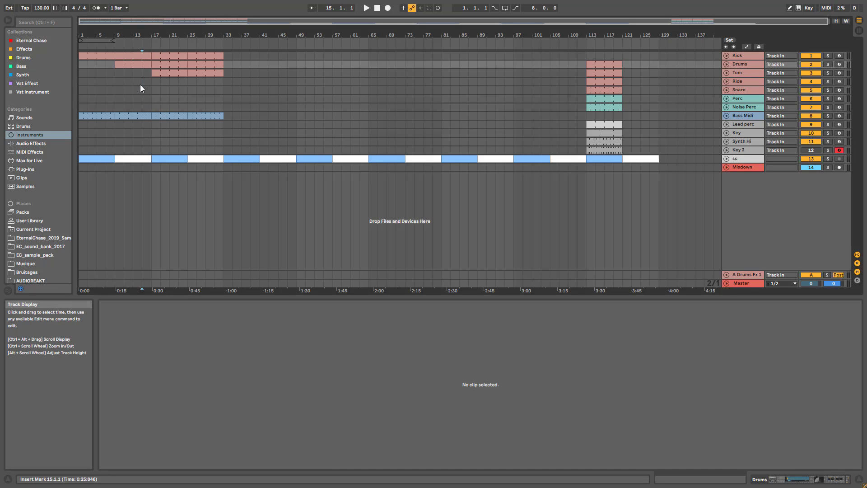
key(space)
mouse_move(283, 22)
mouse_down()
mouse_move(289, 38)
mouse_move(282, 26)
mouse_up()
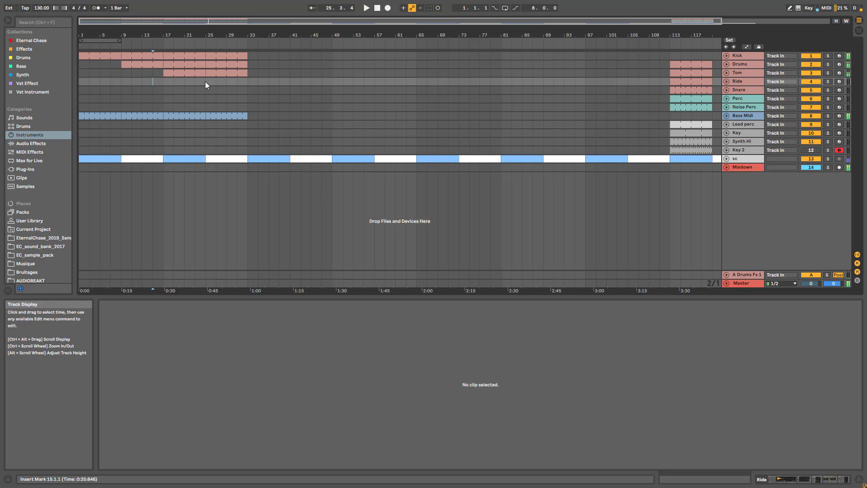
Duplicate the Drums clip from bar 17 to bar 25 and play the arrangement from bar 27.
click(198, 62)
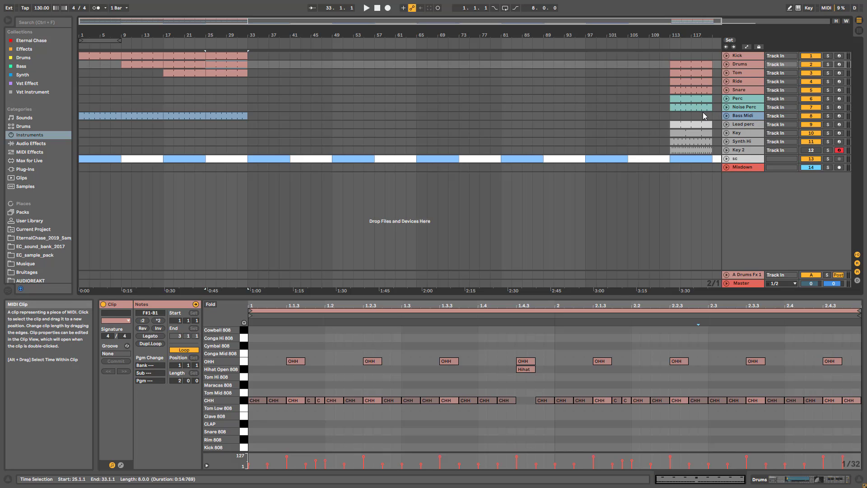
click(213, 90)
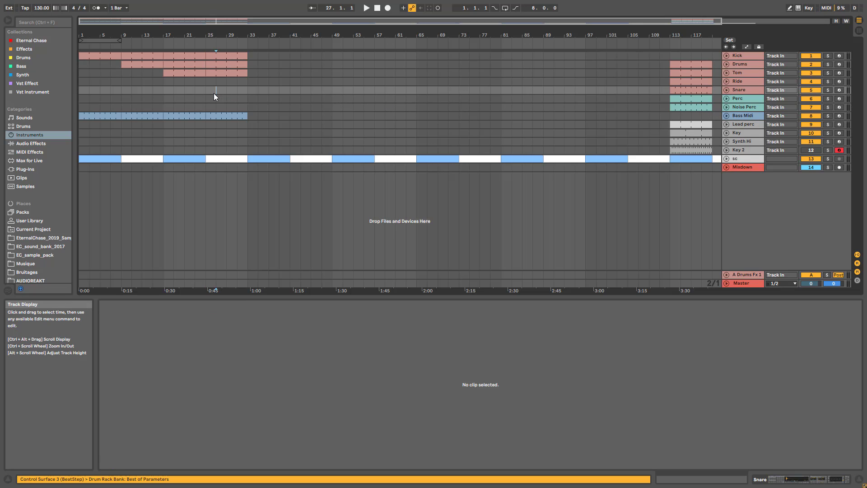
key(space)
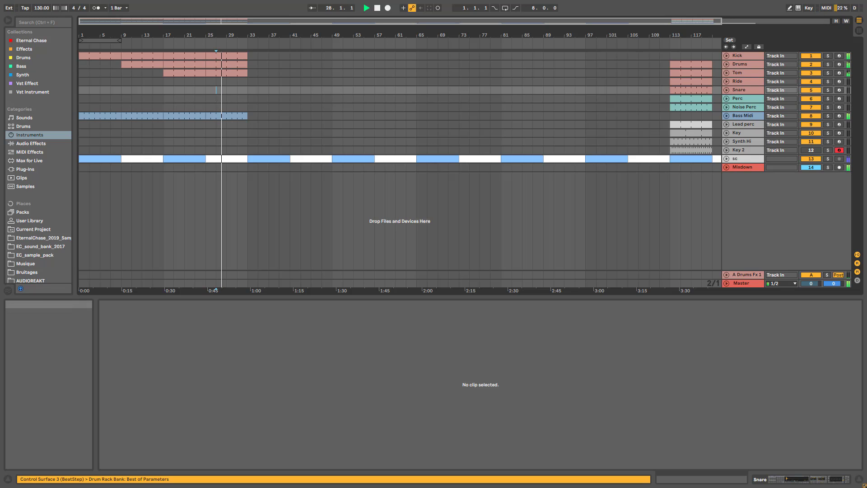
key(space)
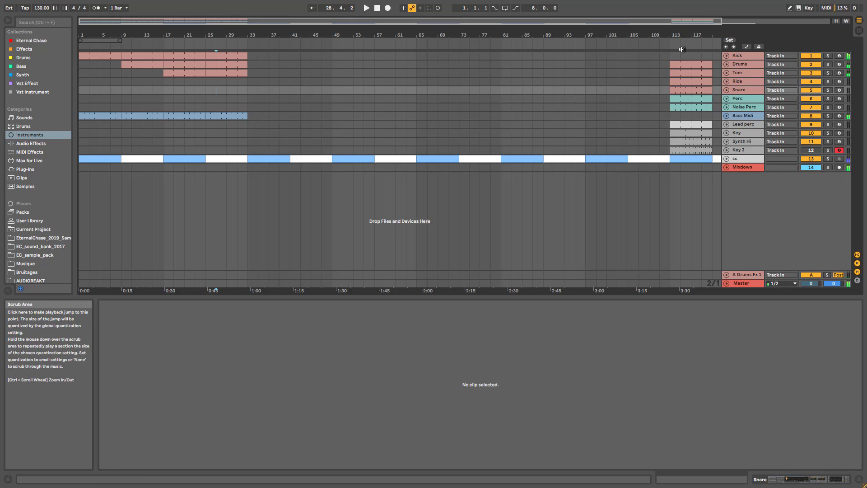
Examine the notes of the Key and Snare clips at bar 113, briefly unfolding the Snare track.
click(737, 131)
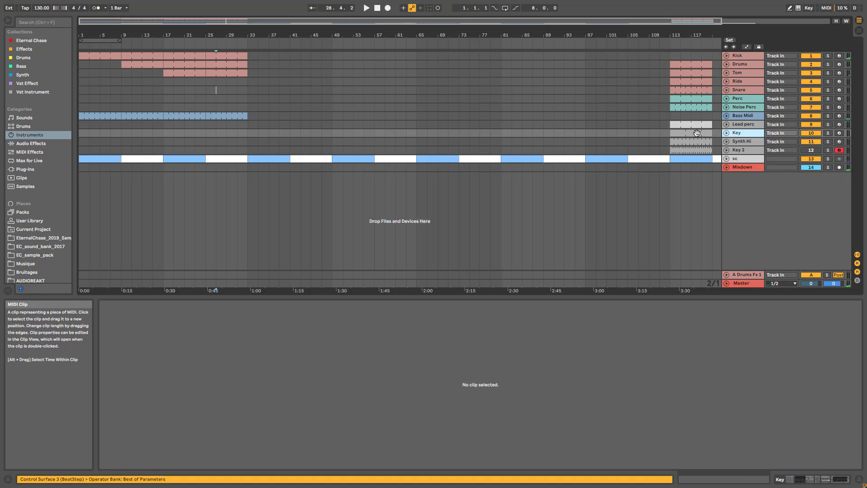
click(696, 133)
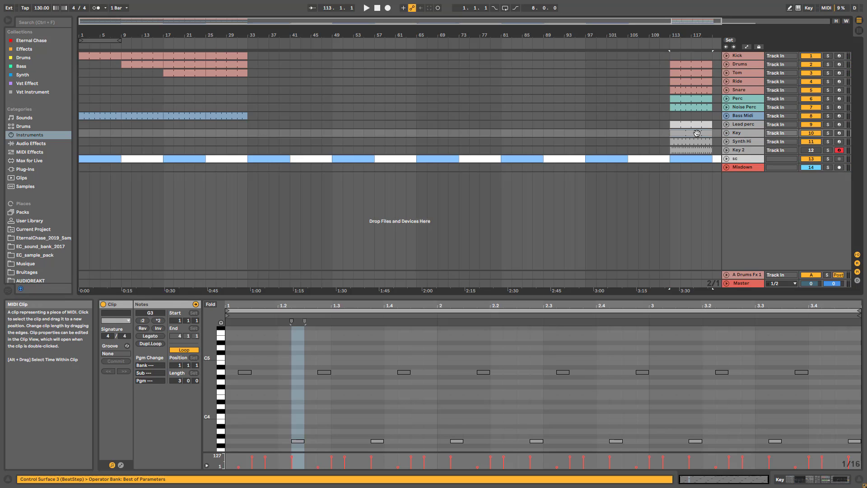
click(694, 91)
click(735, 91)
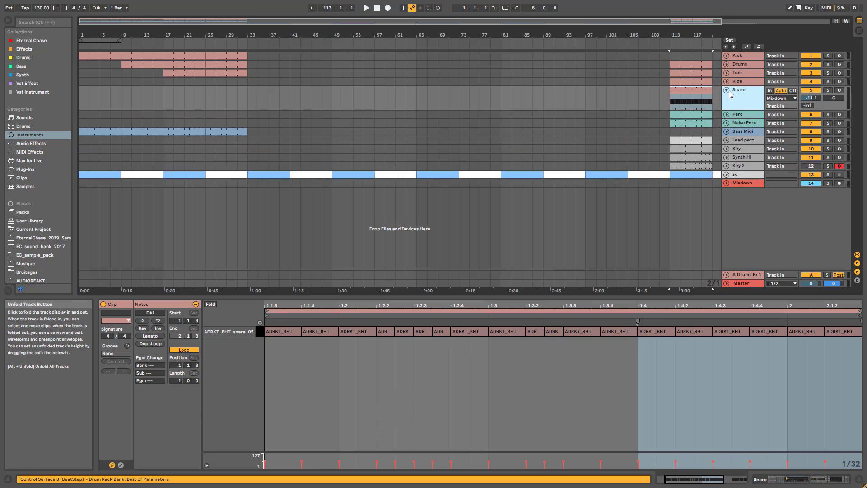
click(726, 90)
click(726, 90)
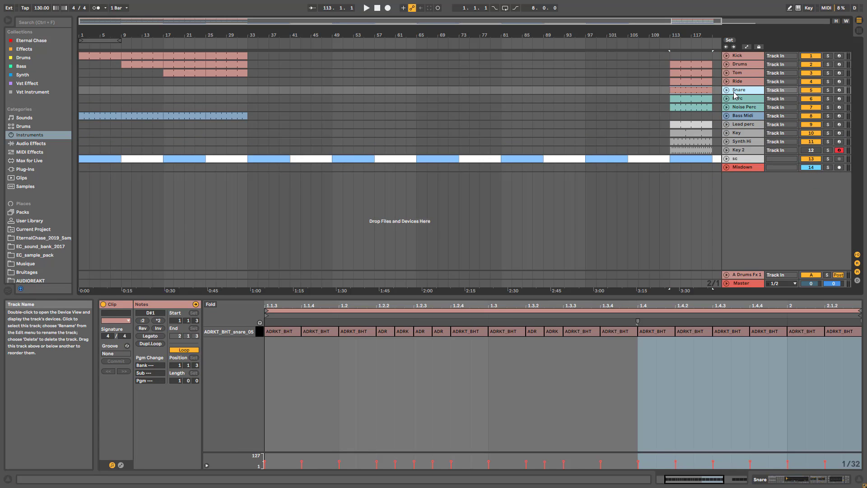
Copy the Snare track's first Session View clip into the arrangement so it fills bars 25 to 33.
key(Tab)
click(273, 30)
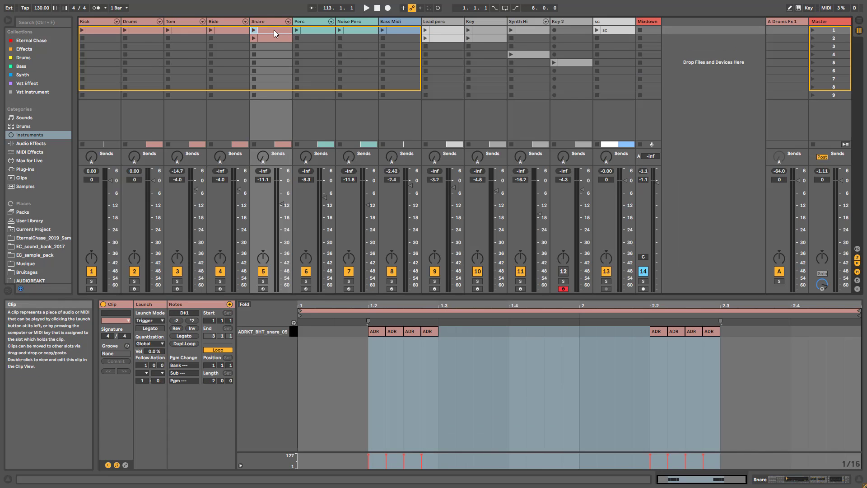
key(Tab)
drag(273, 30, 248, 90)
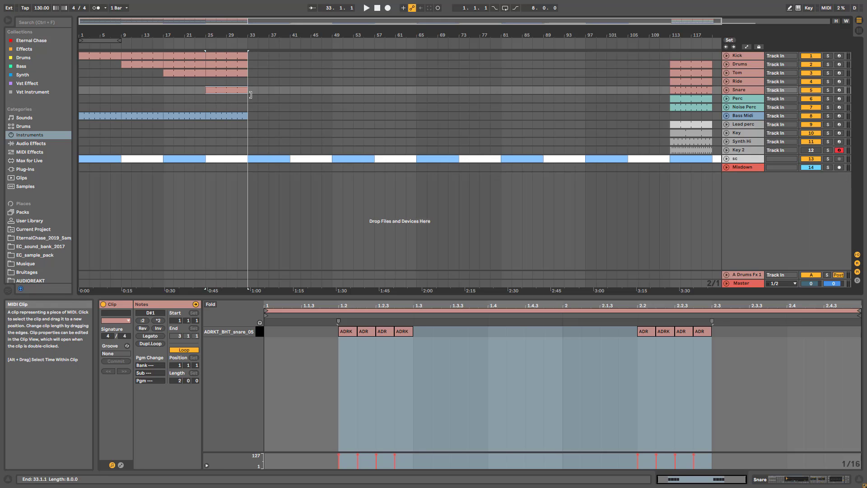
Play the arrangement from bar 21 and again from bar 17 to hear the build-up to the snare.
click(186, 95)
key(space)
drag(232, 21, 360, 48)
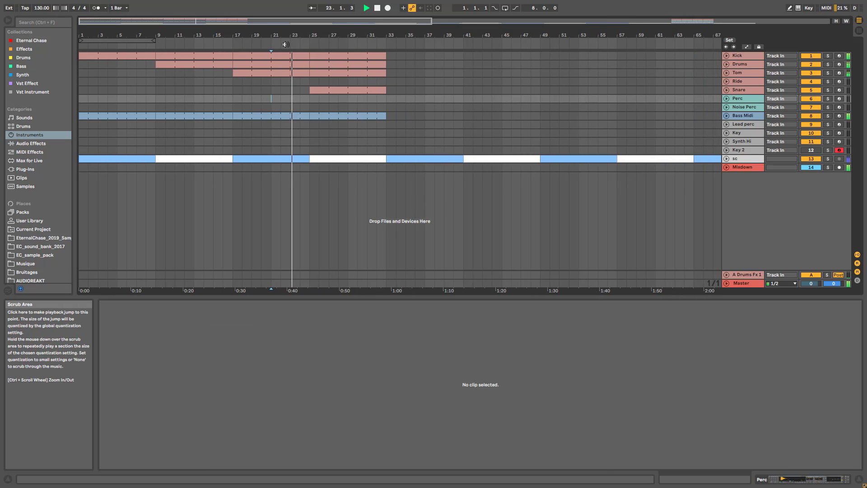
click(231, 82)
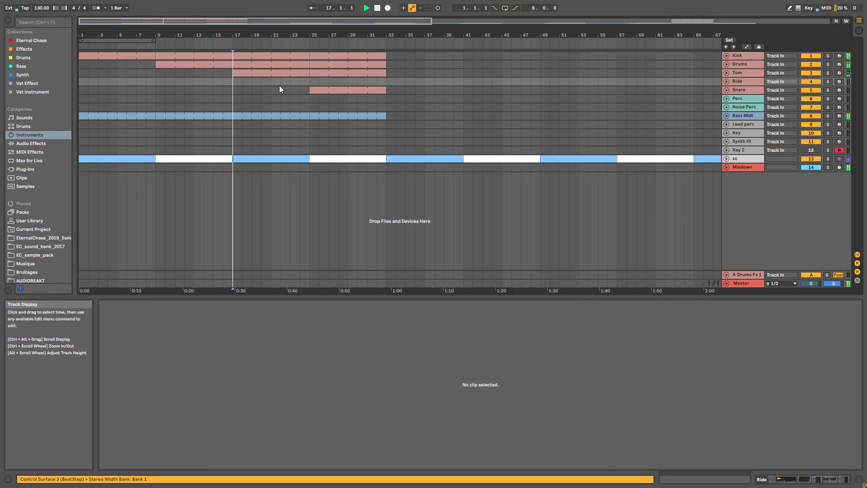
Play the arrangement from bar 24 to hear the snare come in.
click(300, 90)
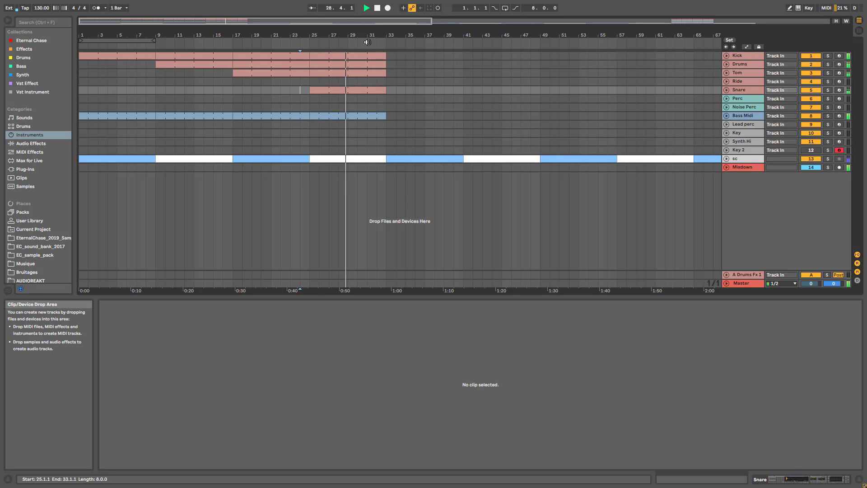
drag(364, 24, 362, 139)
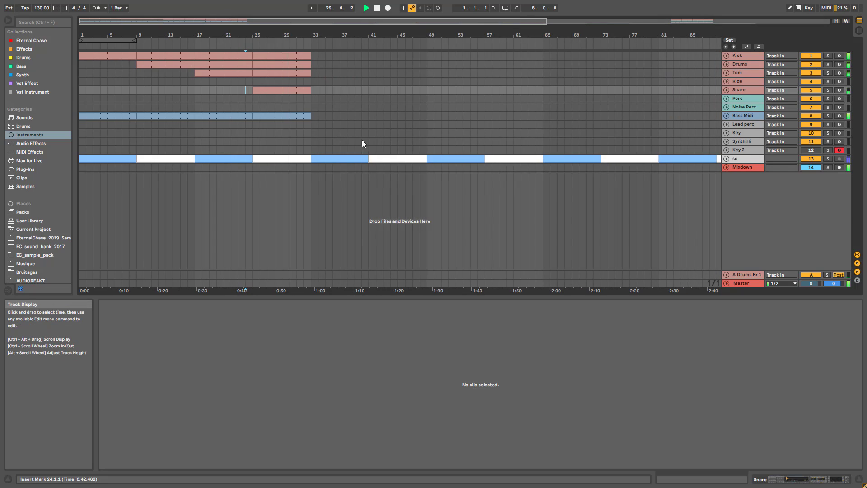
key(space)
Duplicate the Kick, Drums, Tom, Snare and Bass Midi clips of bars 25 to 33 so they also fill bars 33 to 41.
drag(313, 121, 253, 58)
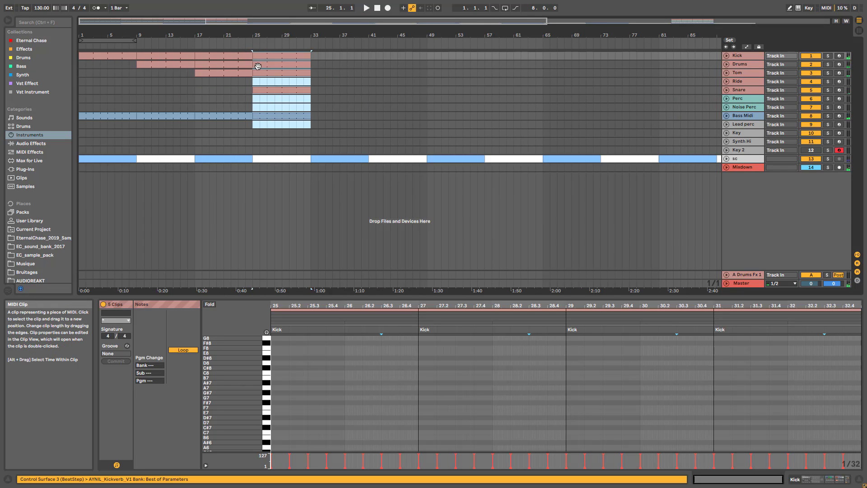
key(ctrl+d)
click(338, 63)
Copy the Drums clip at bar 113 onto the Drums track at bar 33 and play the arrangement from bar 29.
drag(696, 22, 697, 67)
click(601, 74)
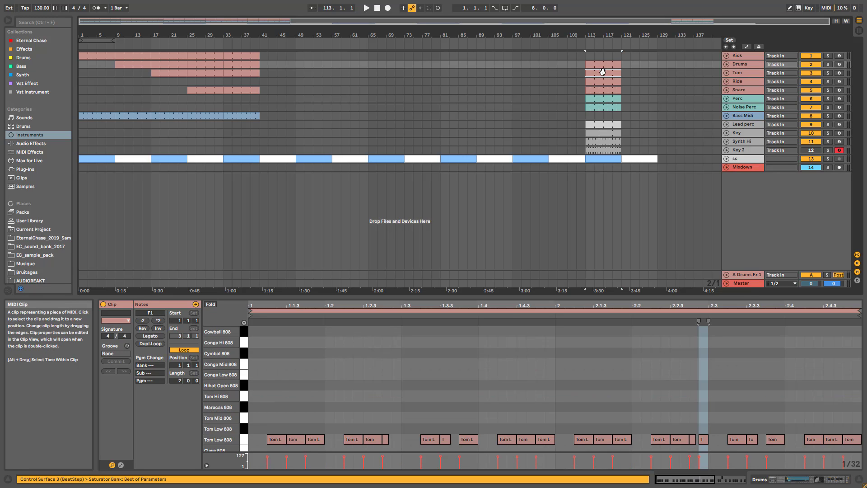
click(606, 66)
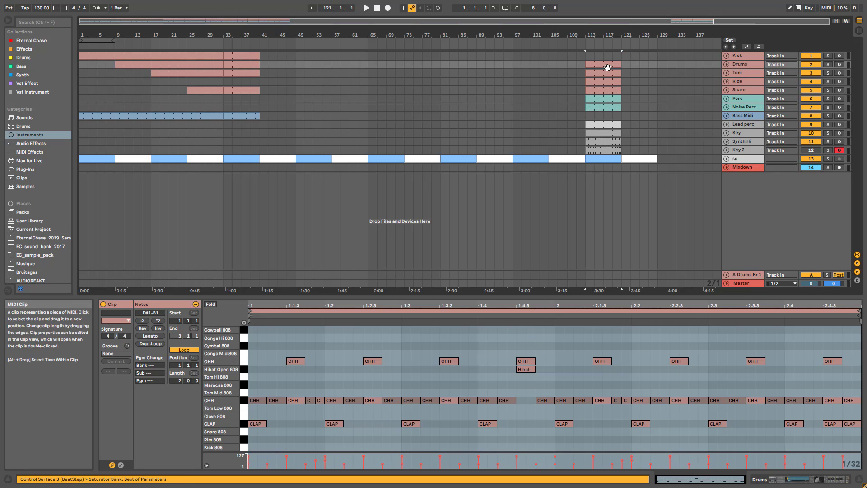
drag(598, 71, 247, 66)
click(206, 82)
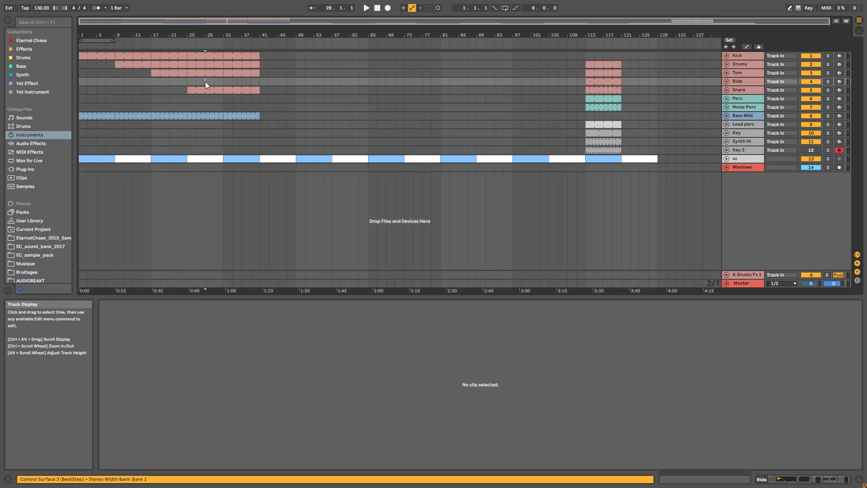
key(space)
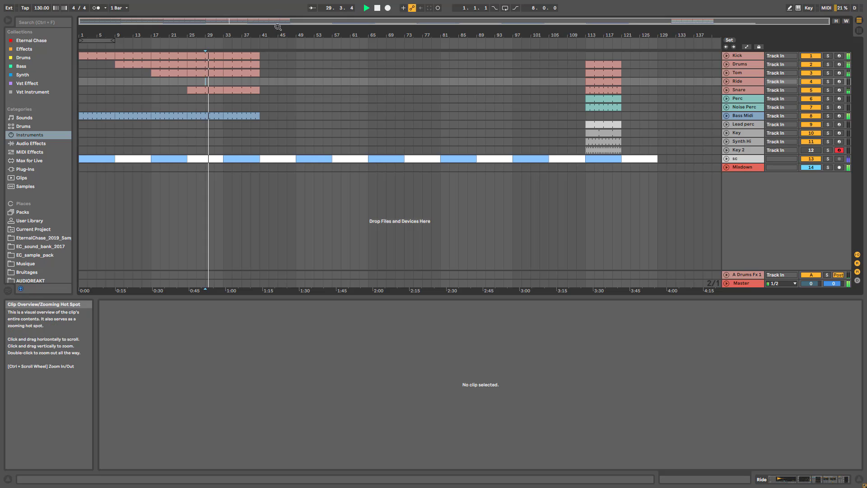
Unfold the Mixdown track, switch on its EQ Eight and show the track's automation.
click(726, 167)
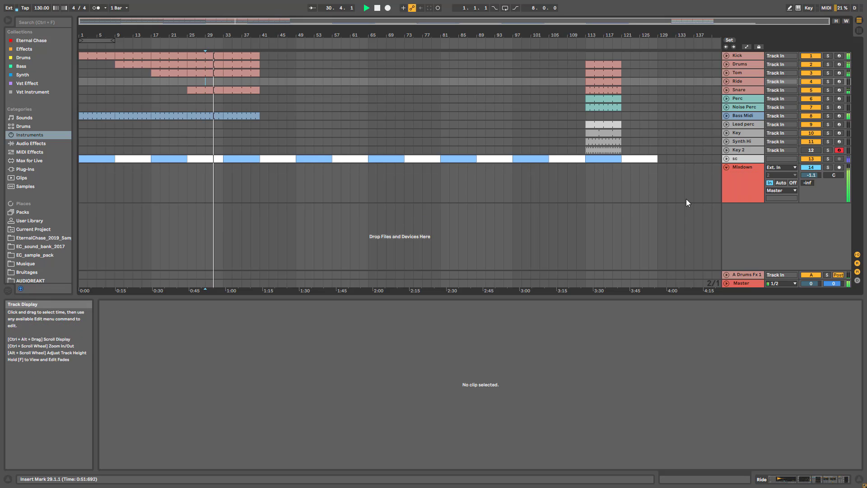
key(space)
double_click(740, 173)
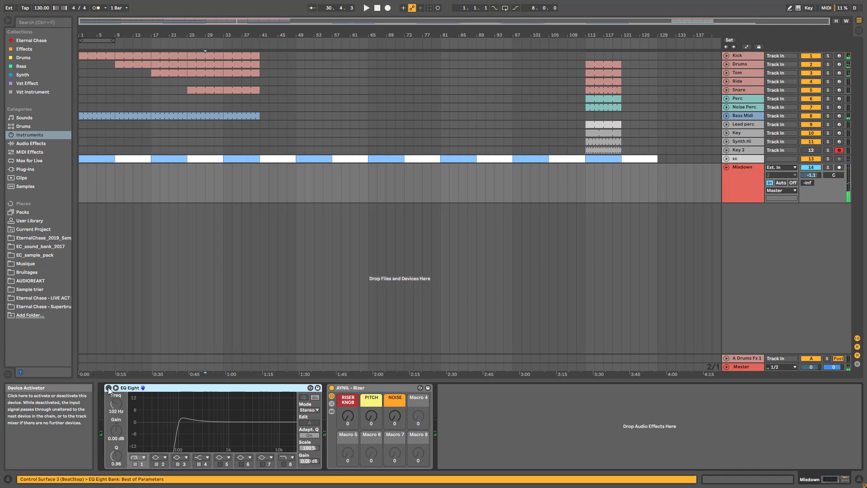
click(109, 389)
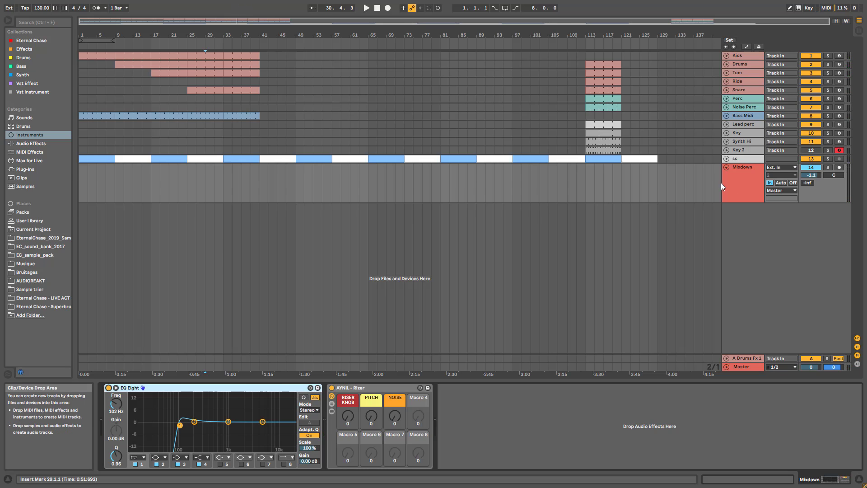
key(a)
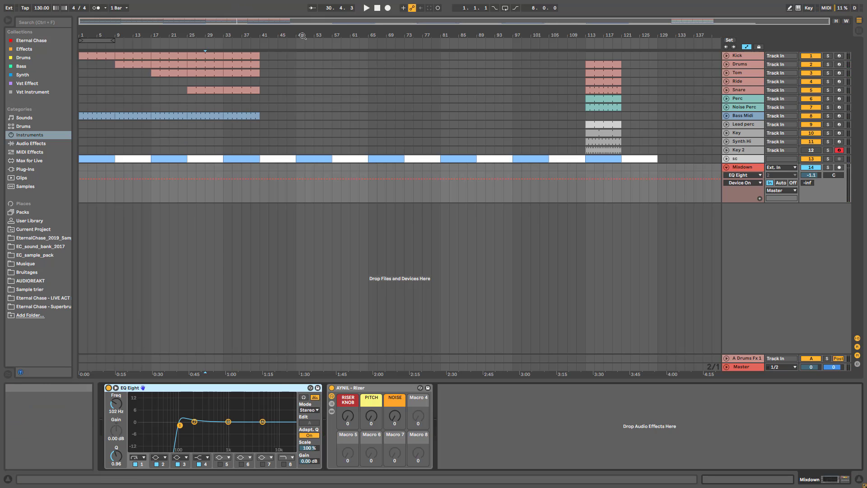
Automate the Mixdown EQ Eight to be on only from bar 16 to bar 17, and play from bar 14.
drag(213, 35, 214, 55)
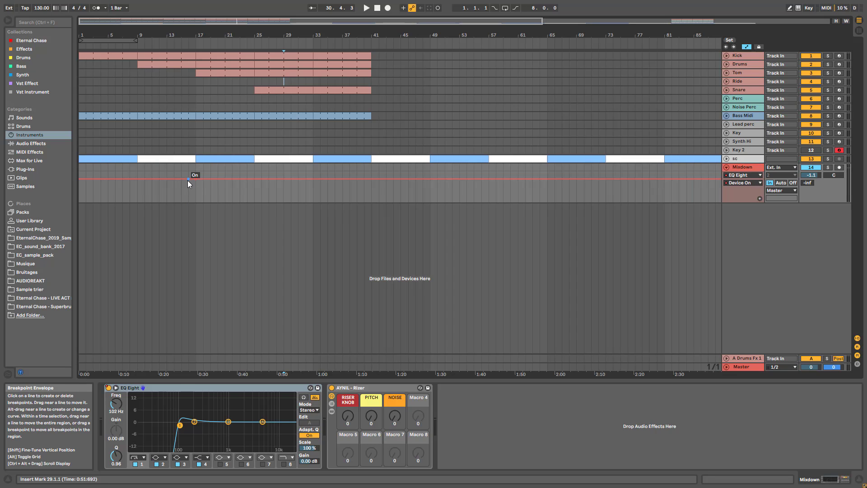
drag(188, 180, 188, 194)
drag(196, 180, 199, 187)
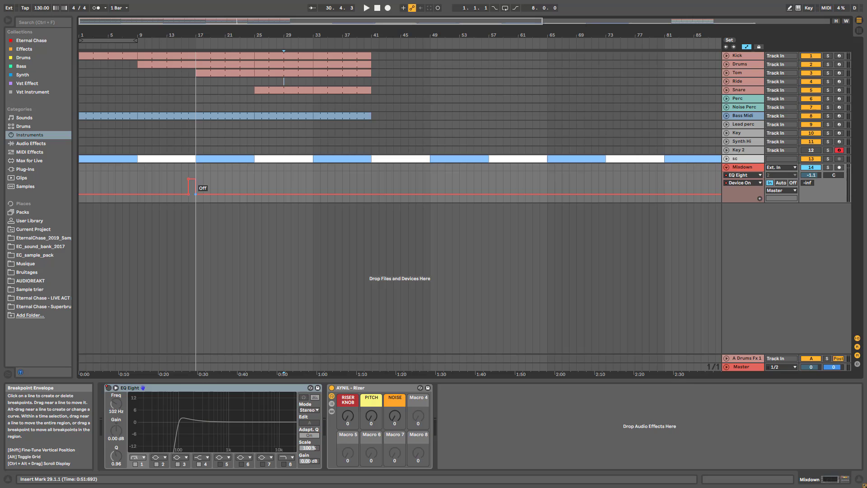
click(174, 183)
key(space)
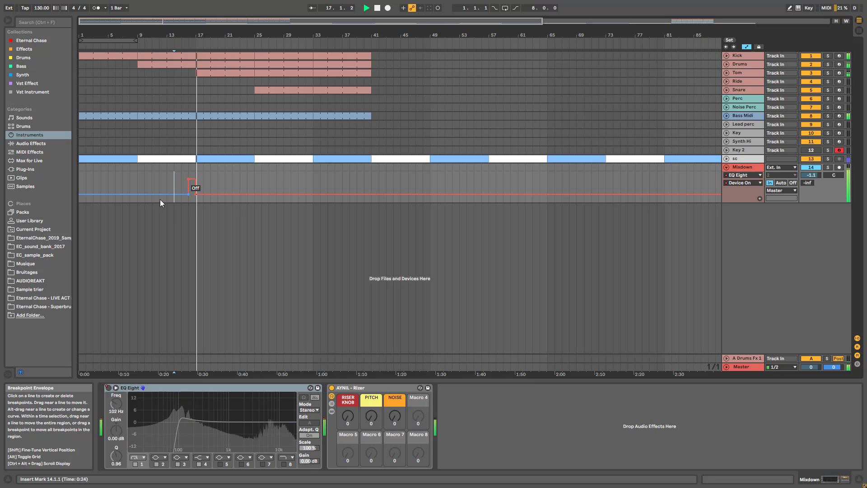
Automate the Mixdown EQ Eight to be on again from bar 32 to bar 33, and play the transition from bar 30.
click(305, 194)
click(312, 194)
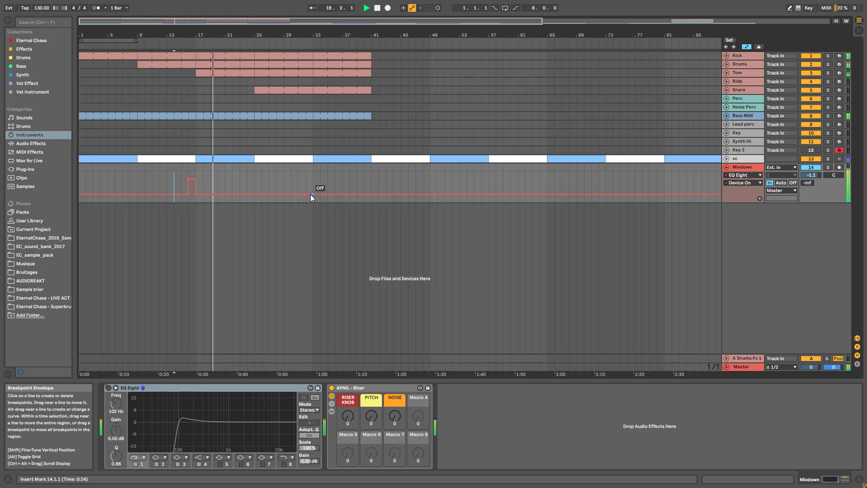
drag(310, 194, 305, 179)
click(292, 183)
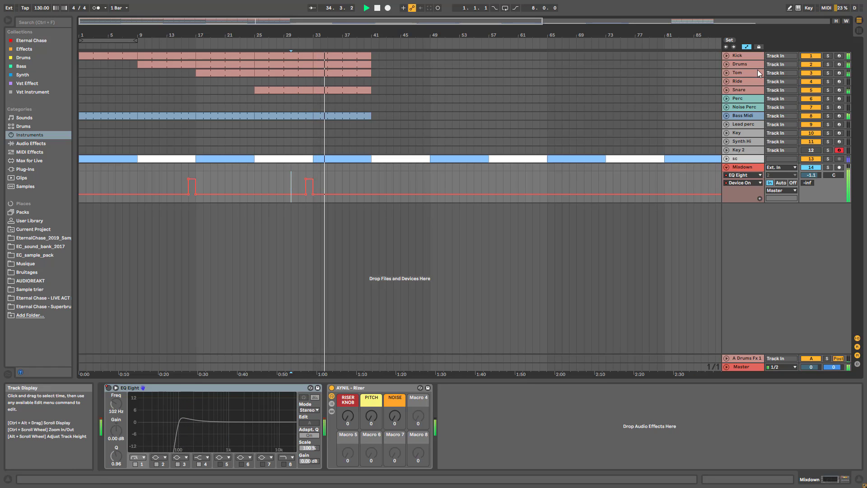
key(space)
Copy the Ride clip from bar 113 to bar 33 and play the arrangement from bar 31.
click(743, 81)
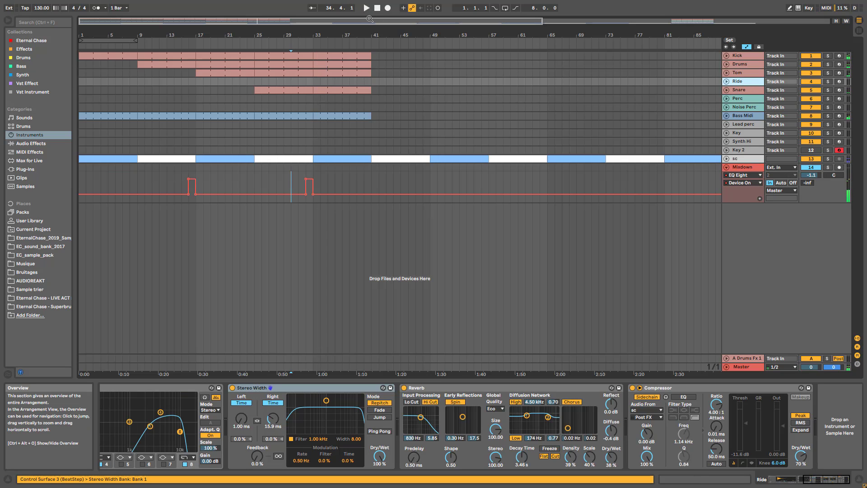
mouse_move(372, 20)
mouse_down()
mouse_move(622, 77)
mouse_move(596, 85)
mouse_move(244, 85)
mouse_up()
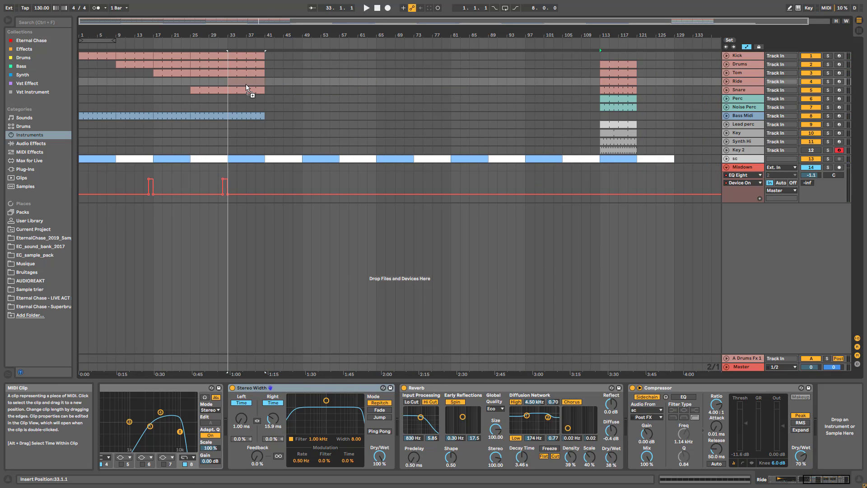
click(220, 82)
key(space)
drag(356, 19, 265, 20)
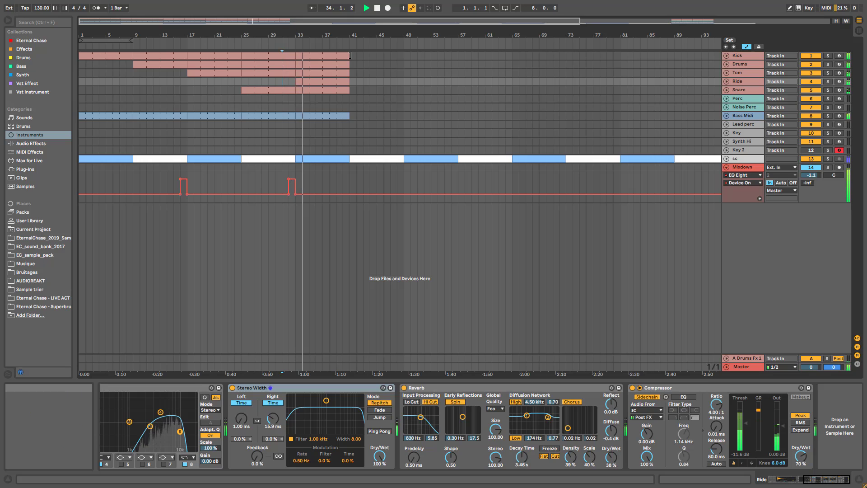
Reverse all the notes in the Ride clip at bar 33 and play the arrangement from bar 32.
click(334, 82)
double_click(334, 82)
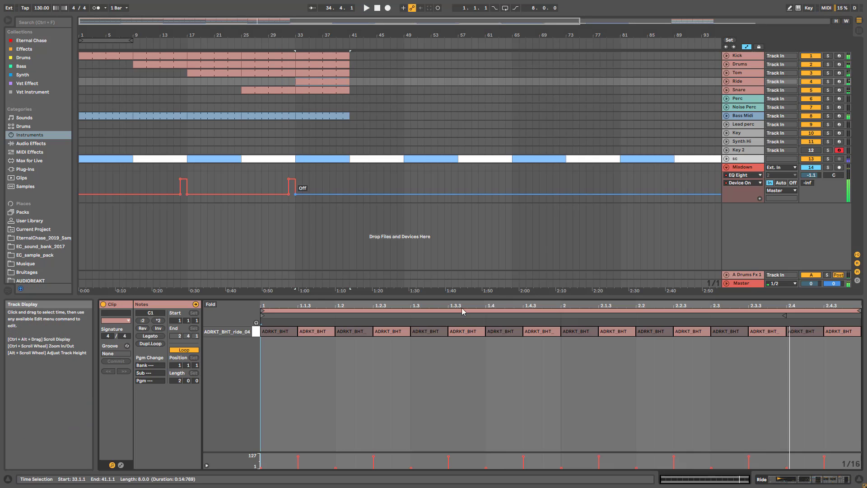
key(ctrl+a)
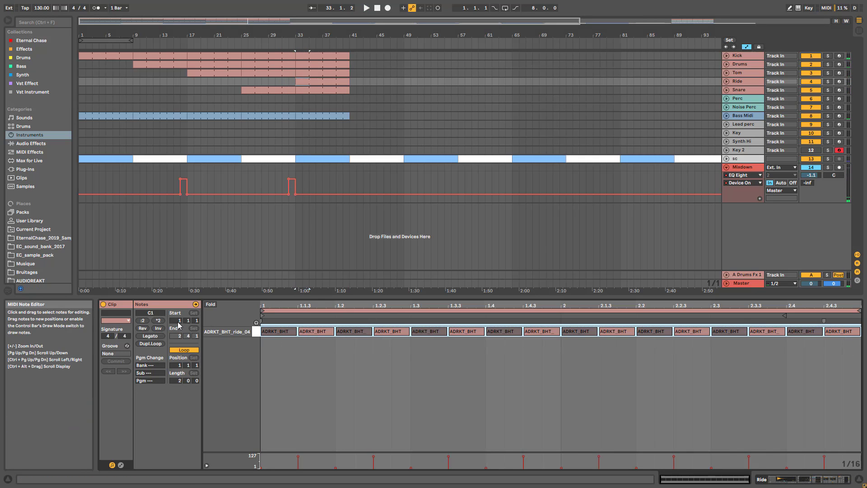
click(158, 328)
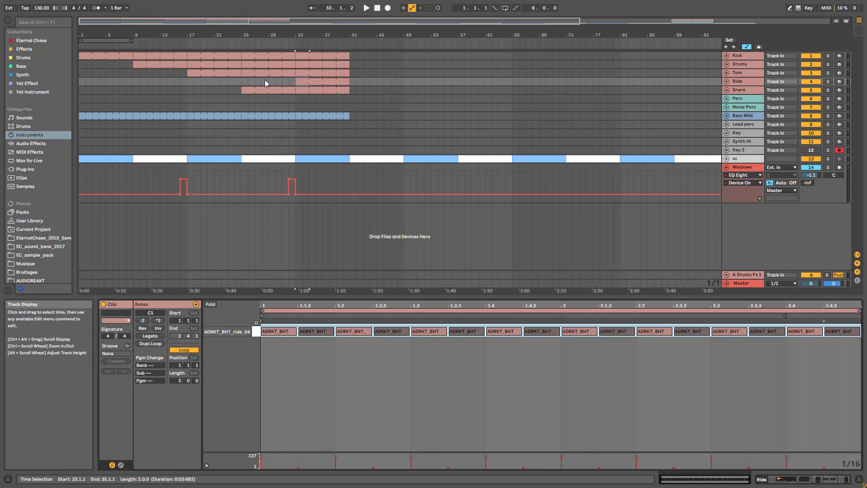
click(290, 83)
key(space)
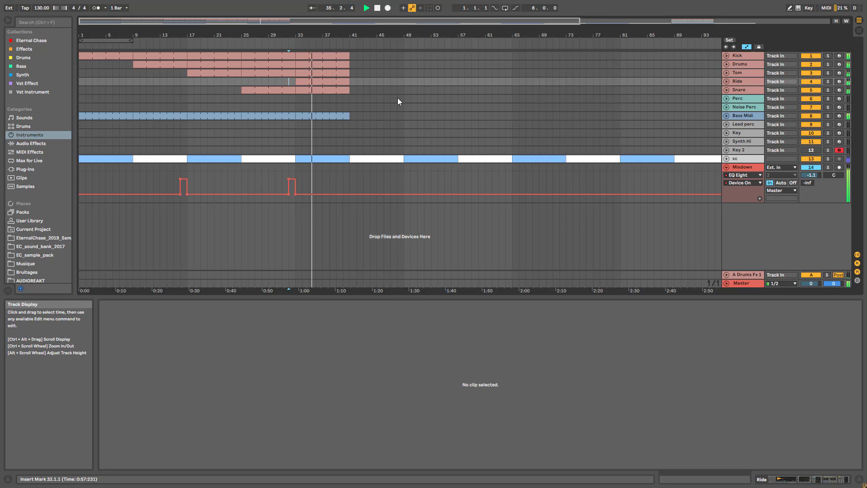
Copy the Key clip from bar 113 to bar 33 and play it with the arrangement.
double_click(403, 21)
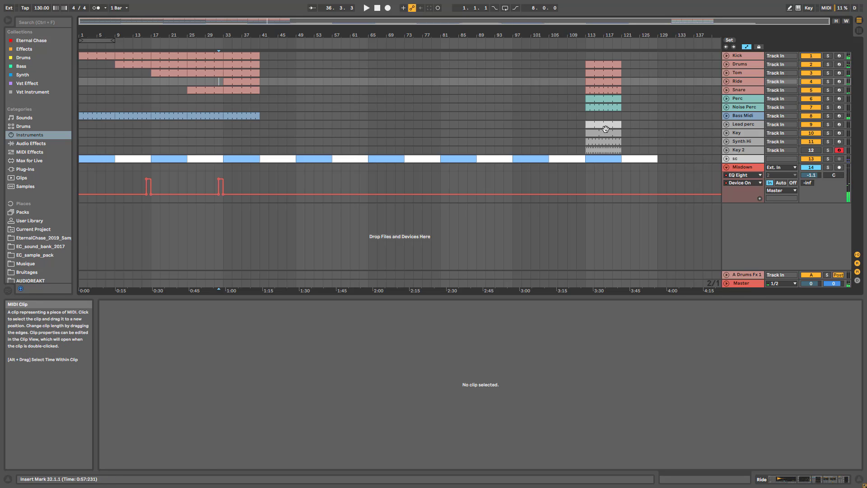
drag(606, 134, 261, 129)
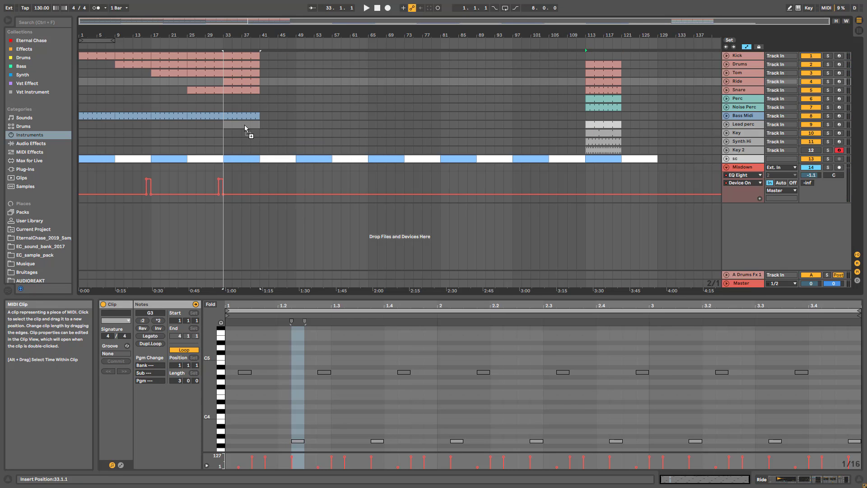
drag(244, 132, 245, 132)
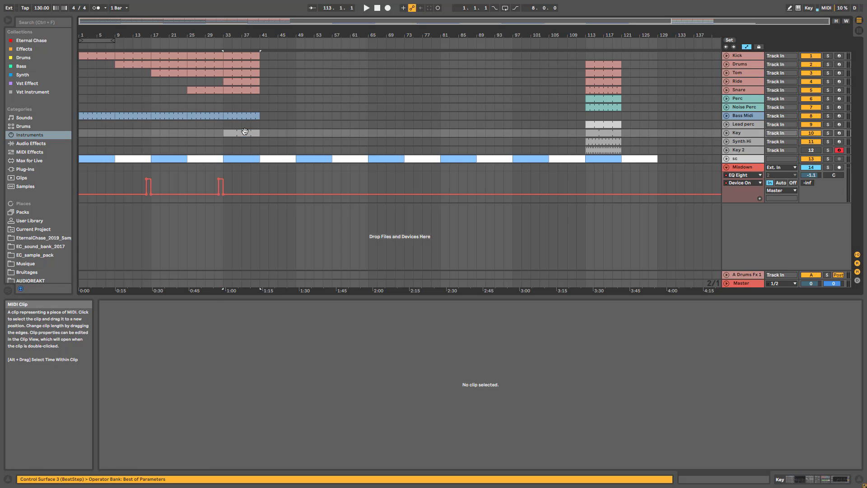
key(space)
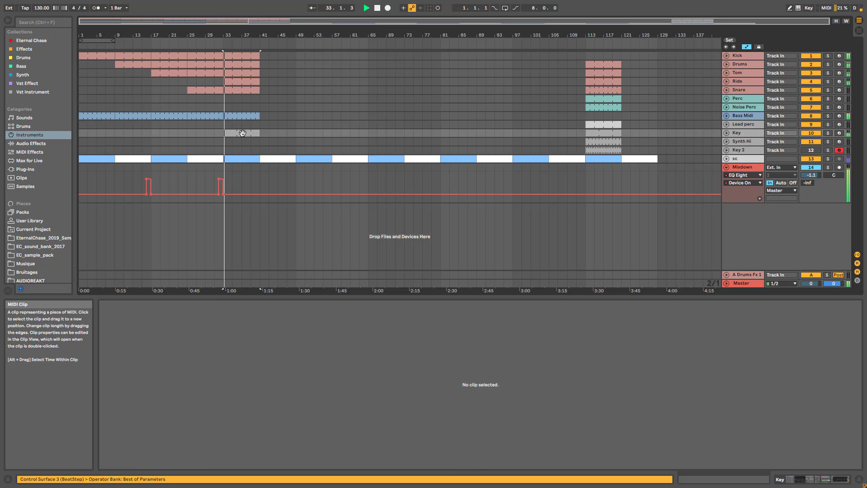
Lower the high-cut frequency of the Key track's EQ Eight to 150 Hz and play the arrangement from bar 33.
click(738, 134)
key(space)
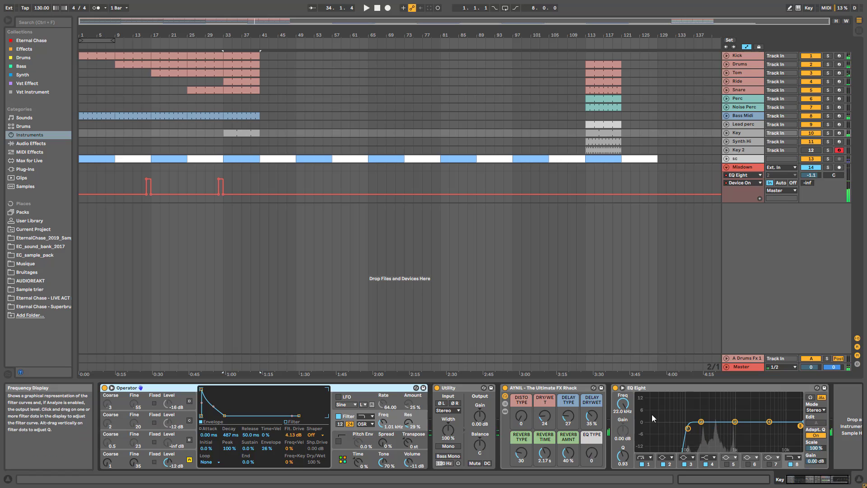
drag(622, 404, 622, 413)
key(space)
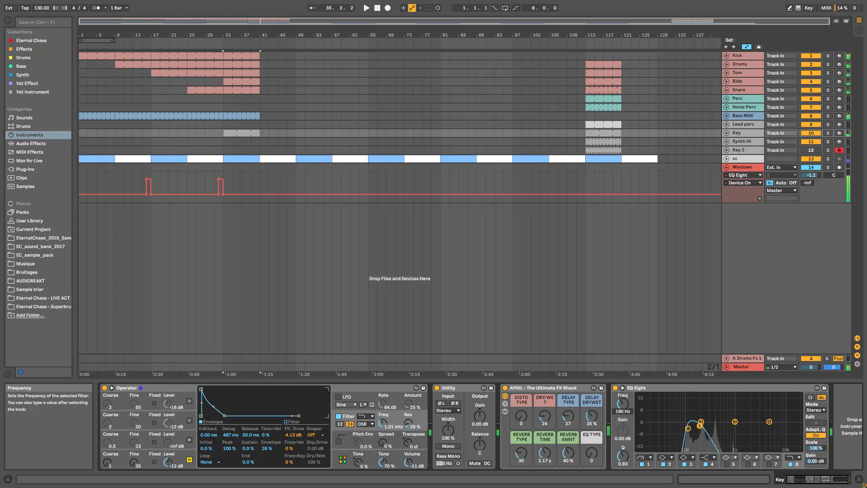
click(247, 133)
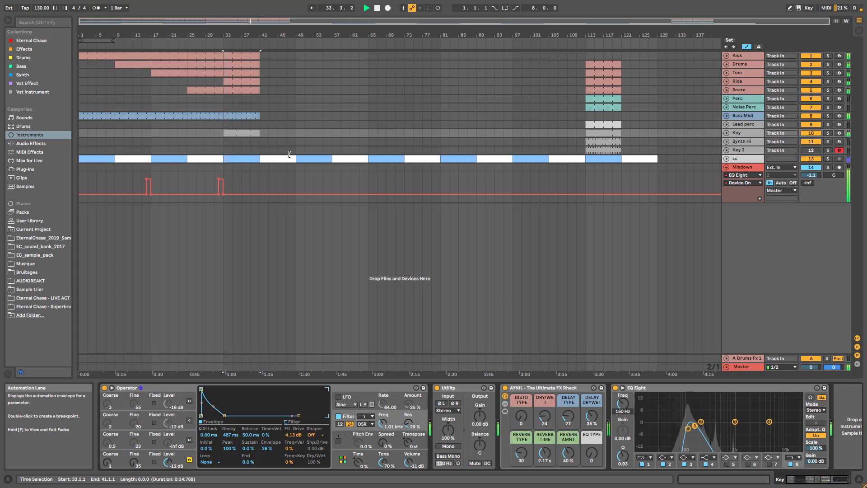
Duplicate the Key, Bass Midi and Snare clips from bar 33 to bar 41.
click(247, 132)
click(249, 115)
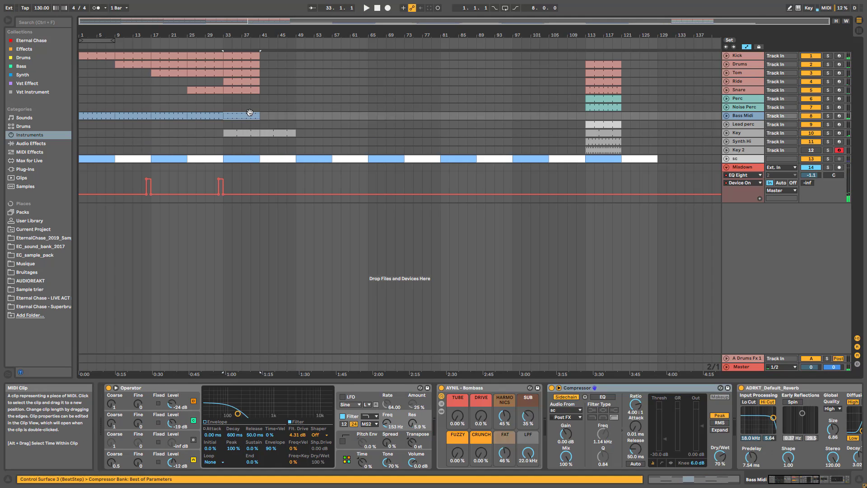
key(ctrl+d)
click(250, 90)
key(ctrl+d)
Duplicate the Ride, Tom, Drums and Kick clips from bar 33 to bar 41, and delete the surplus Ride clip at bar 49.
click(251, 82)
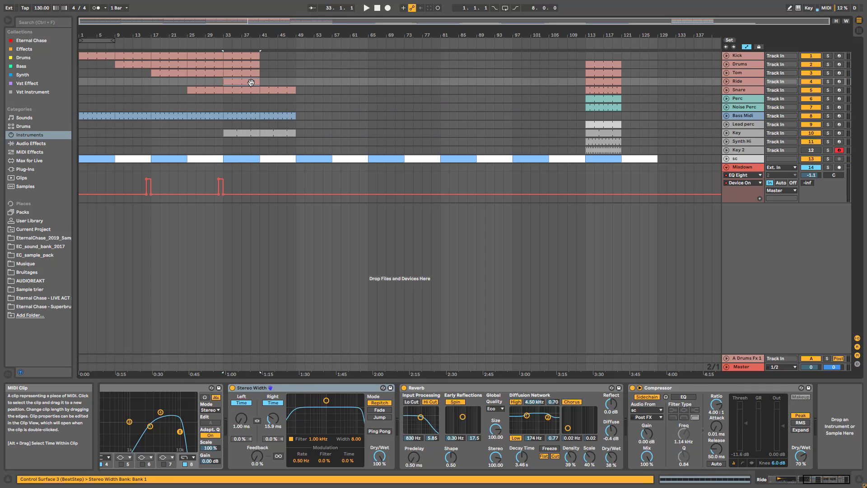
click(250, 73)
key(ctrl+d)
click(251, 59)
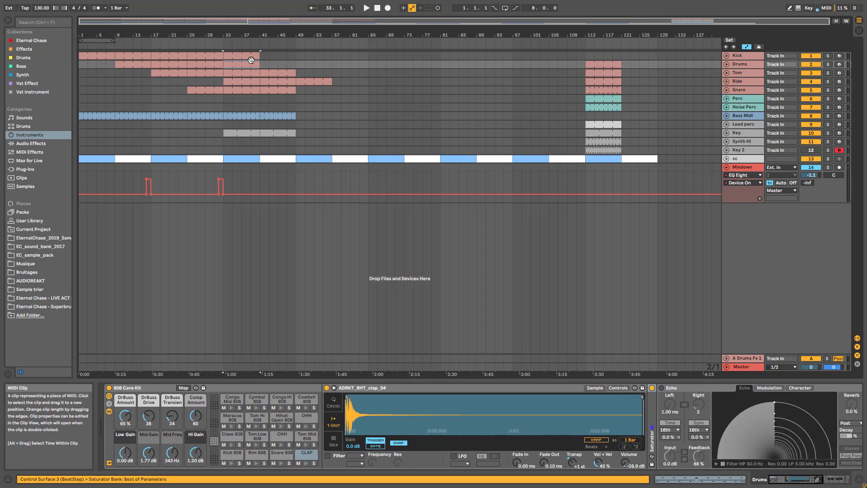
click(250, 53)
key(ctrl+d)
click(316, 81)
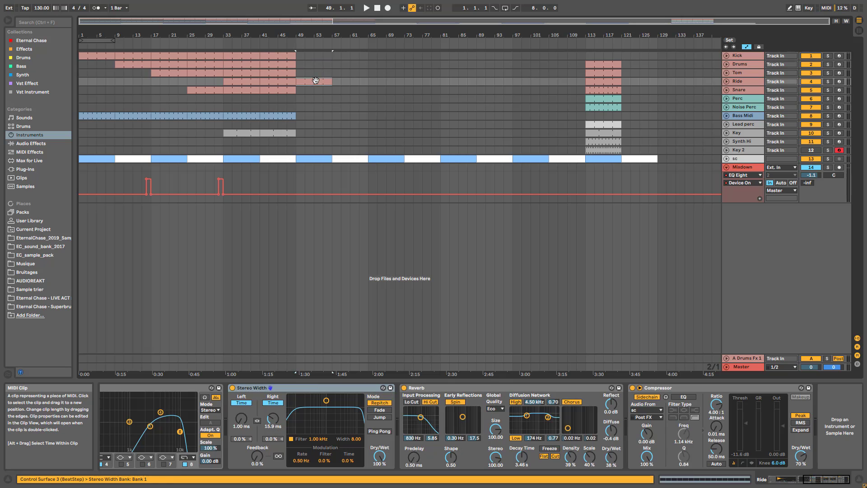
click(235, 141)
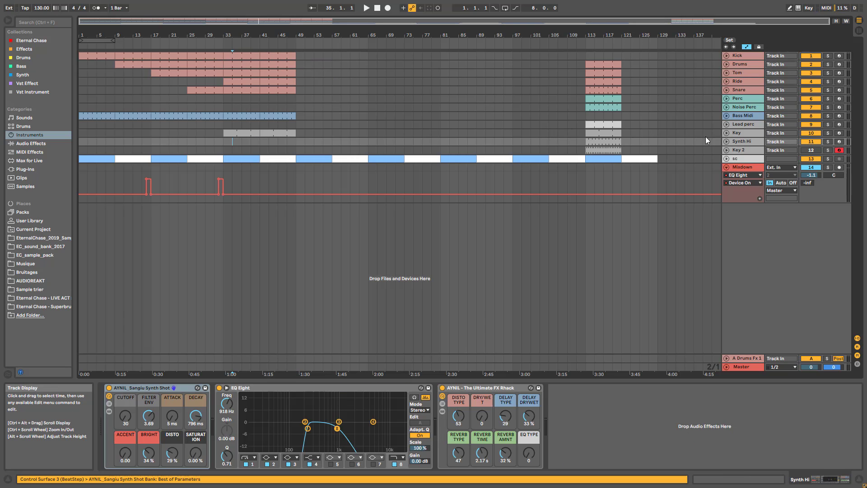
Automate the Key track's EQ Eight high-cut frequency to ramp up from 150 Hz at bar 33 to a higher breakpoint at bar 49.
click(726, 133)
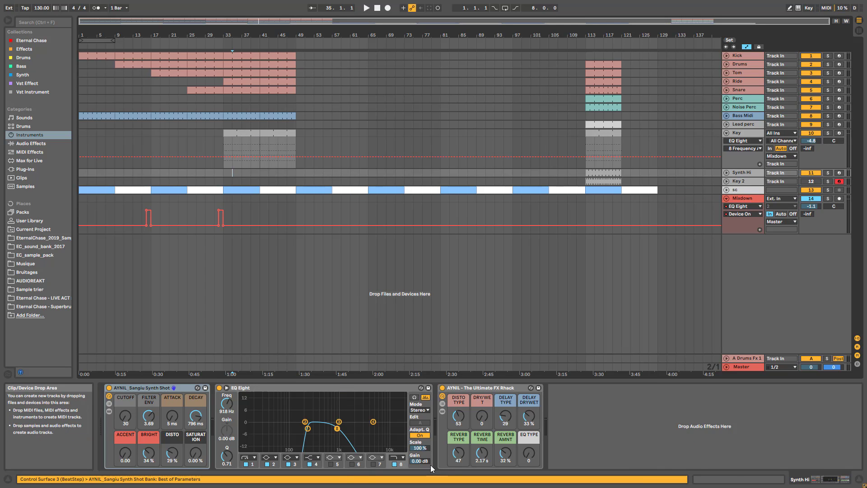
click(225, 154)
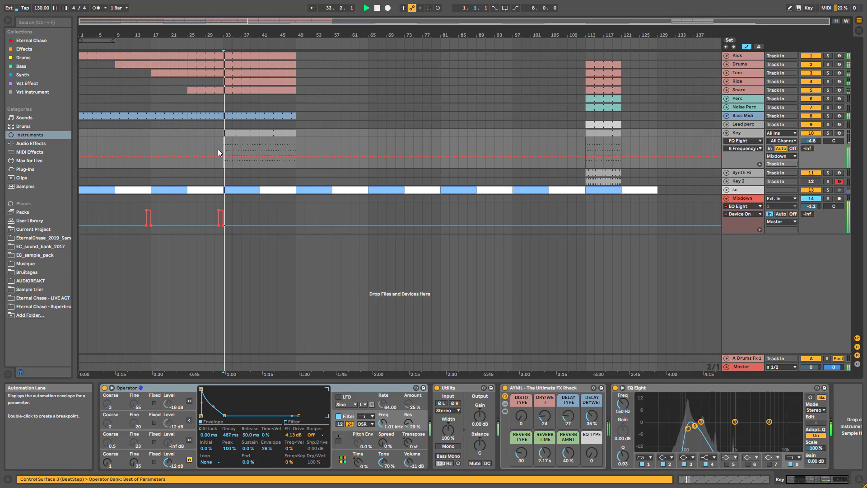
click(218, 149)
key(space)
key(space)
click(224, 157)
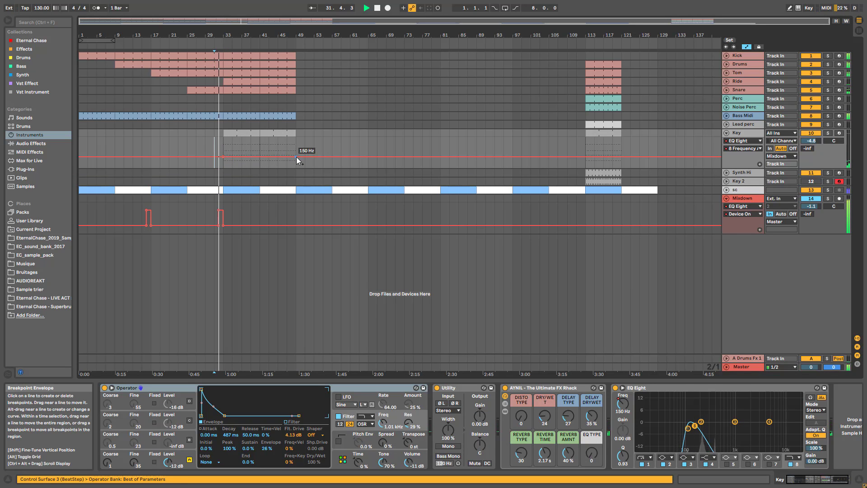
drag(296, 157, 296, 152)
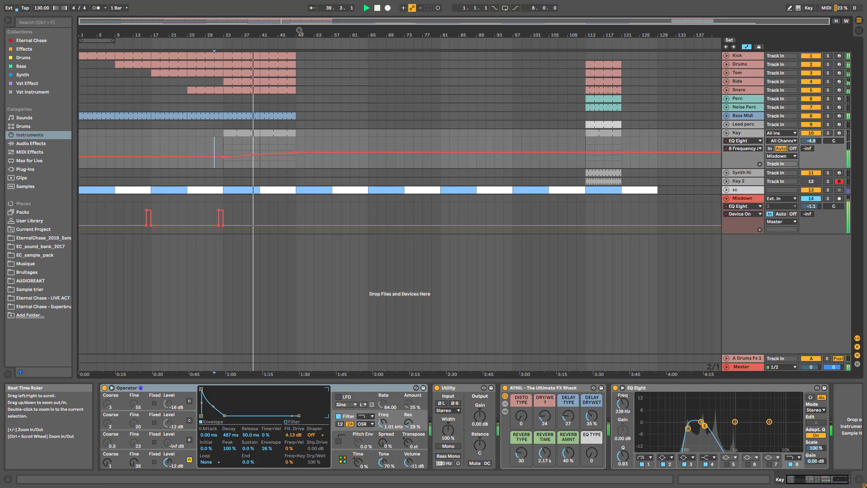
Extend the first Key clip from bar 41 to bar 49 and raise the frequency breakpoint at bar 49 to about 594 Hz.
mouse_move(303, 21)
mouse_down()
mouse_move(304, 36)
mouse_move(288, 33)
mouse_up()
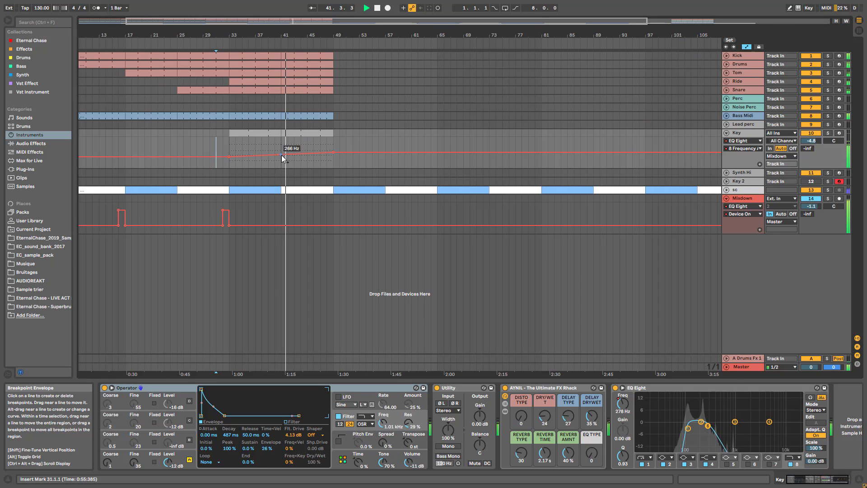
drag(280, 134, 333, 137)
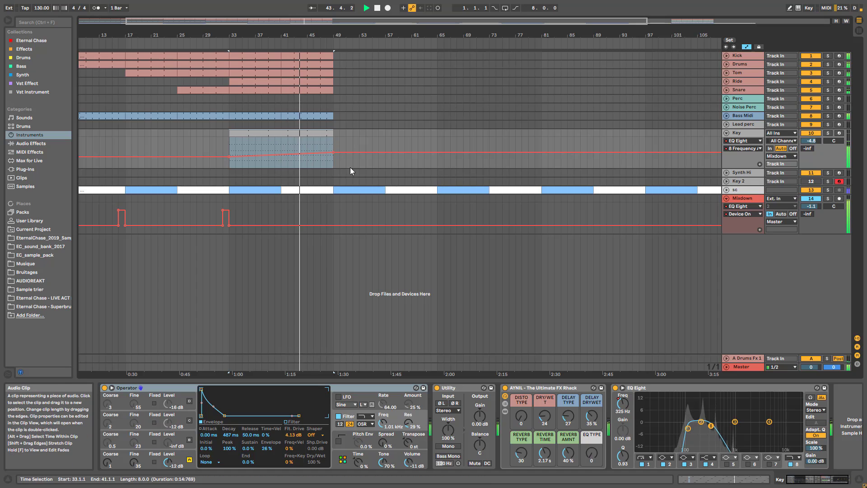
drag(335, 152, 335, 151)
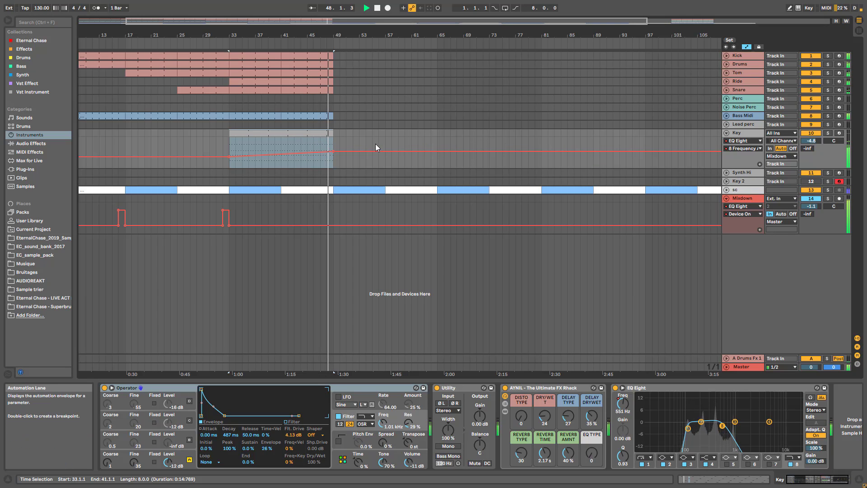
key(space)
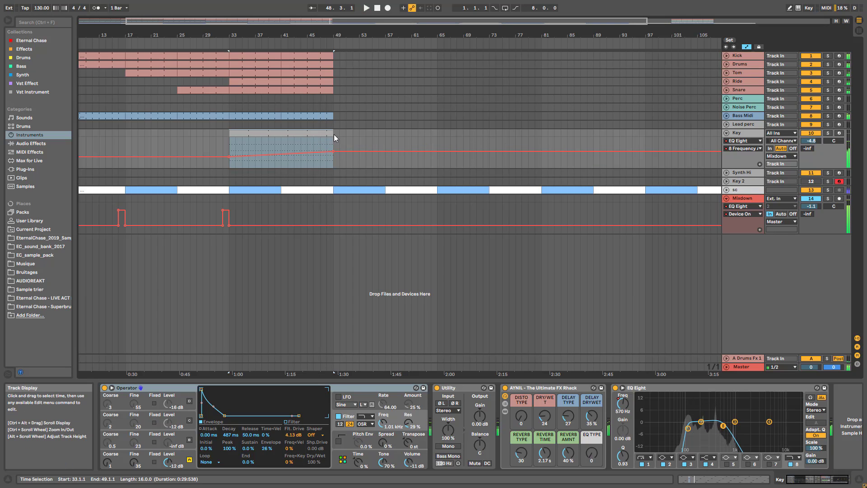
Automate the Mixdown track's EQ Eight to be switched on from bar 49 to bar 57.
click(335, 224)
click(385, 225)
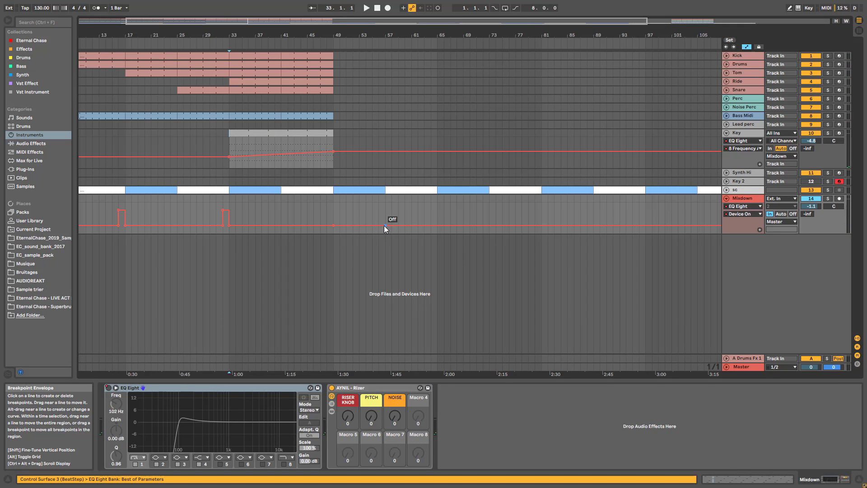
drag(340, 226, 334, 210)
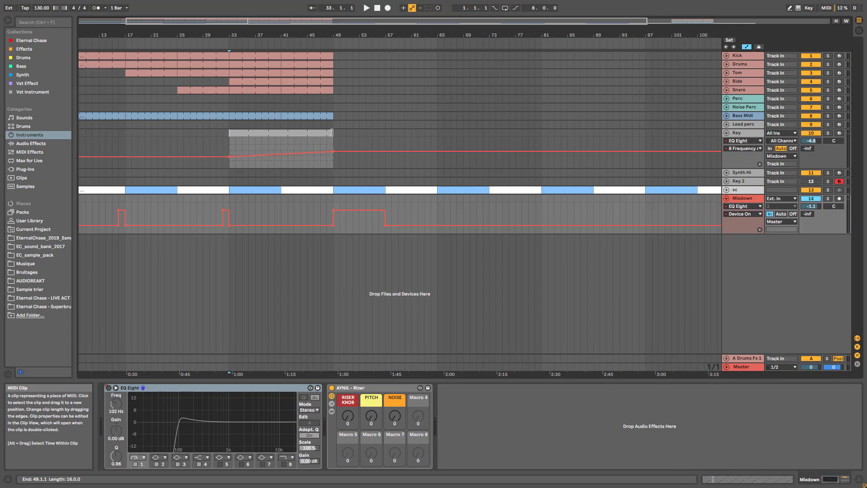
Extend the Key clip to bar 57, and duplicate the Kick clip up to bar 65 and the Drums clip up to bar 57.
drag(333, 132, 386, 132)
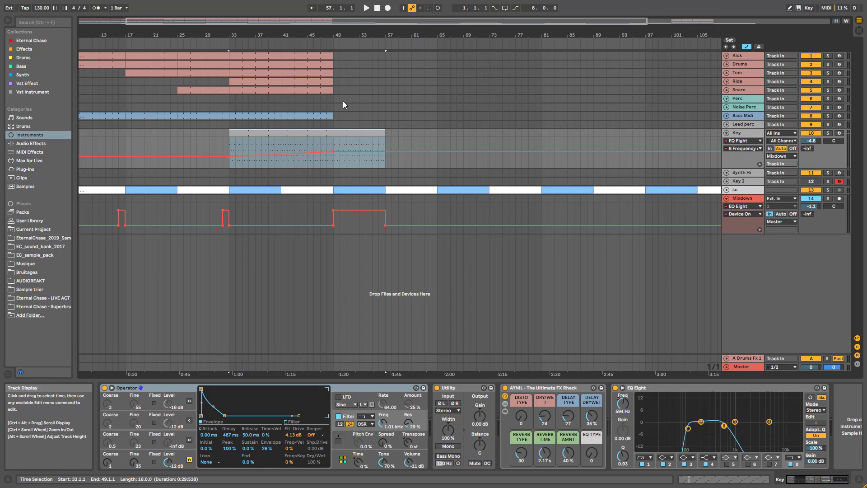
click(330, 56)
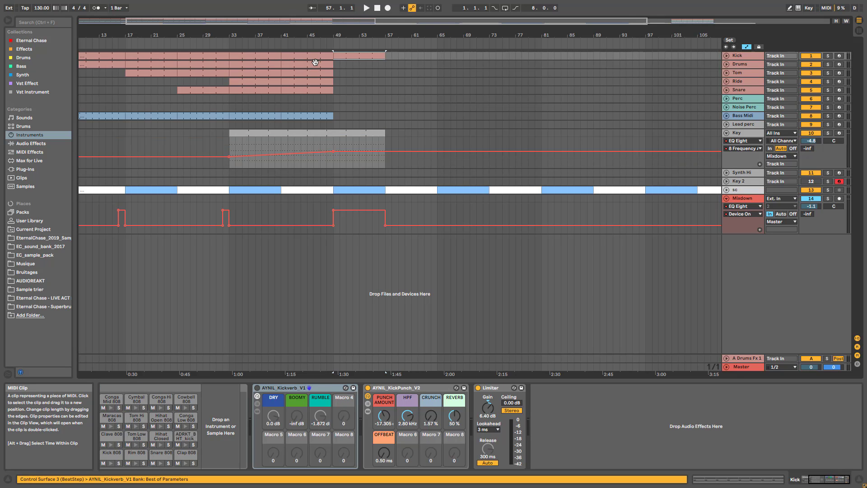
key(ctrl+d)
click(291, 64)
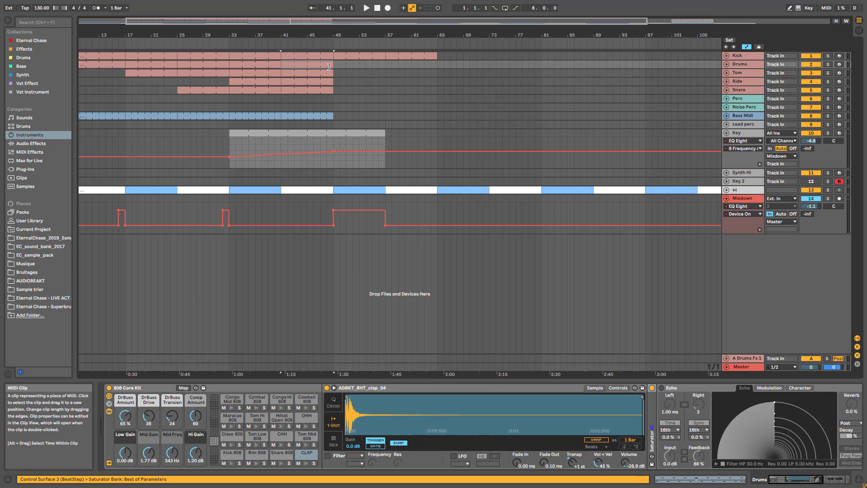
key(ctrl+d)
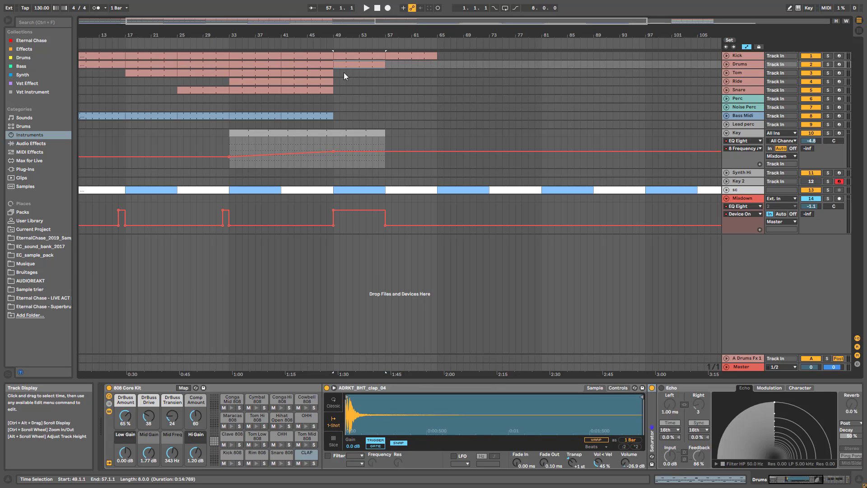
Duplicate the Ride and Snare clips up to bar 57 and the Bass Midi clip twice up to bar 65, leaving out the Tom.
click(327, 75)
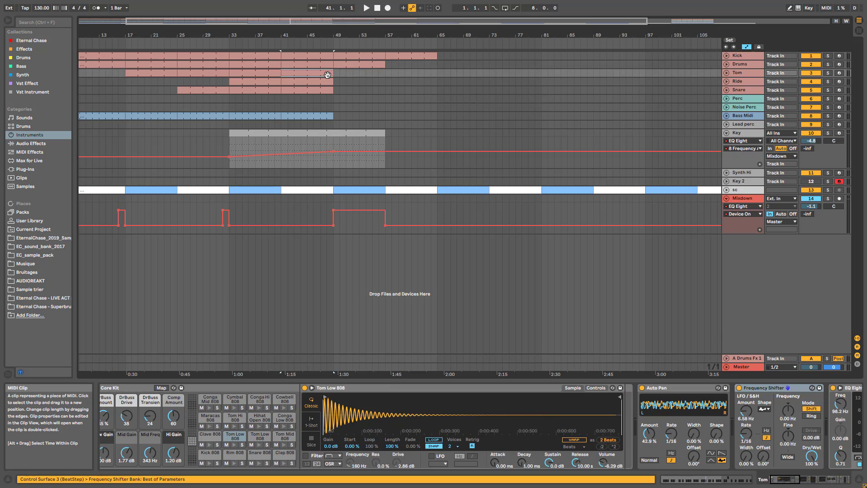
click(324, 83)
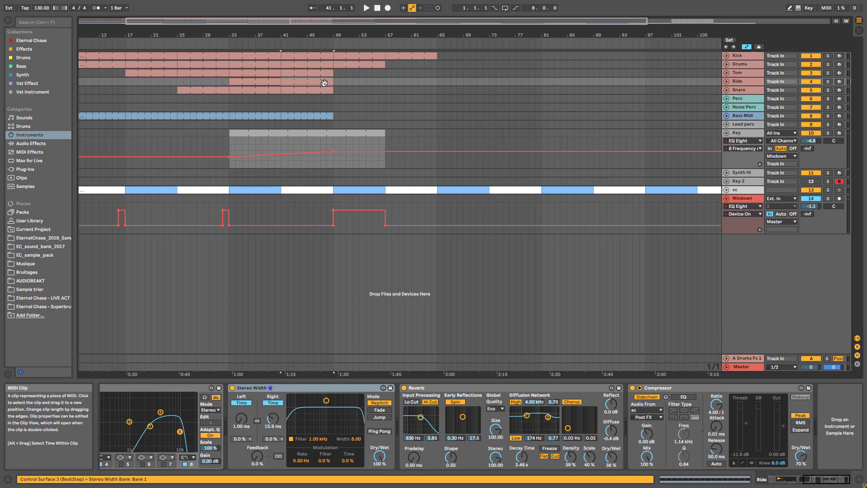
click(324, 91)
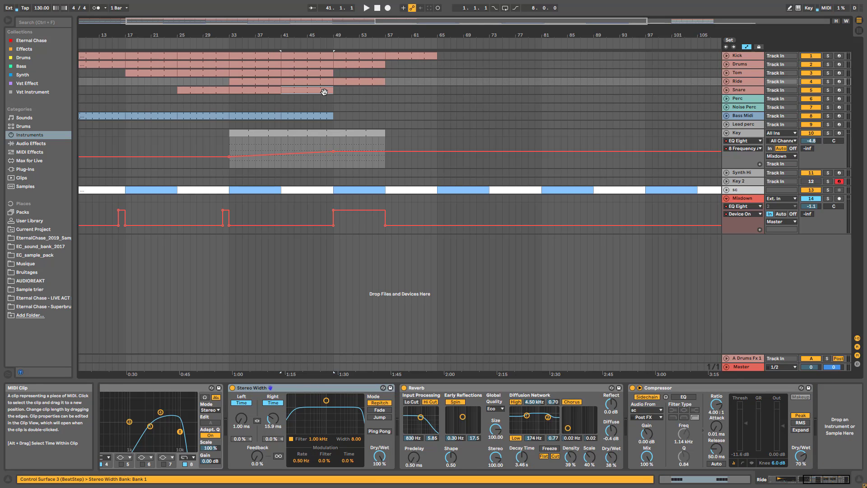
key(ctrl+d)
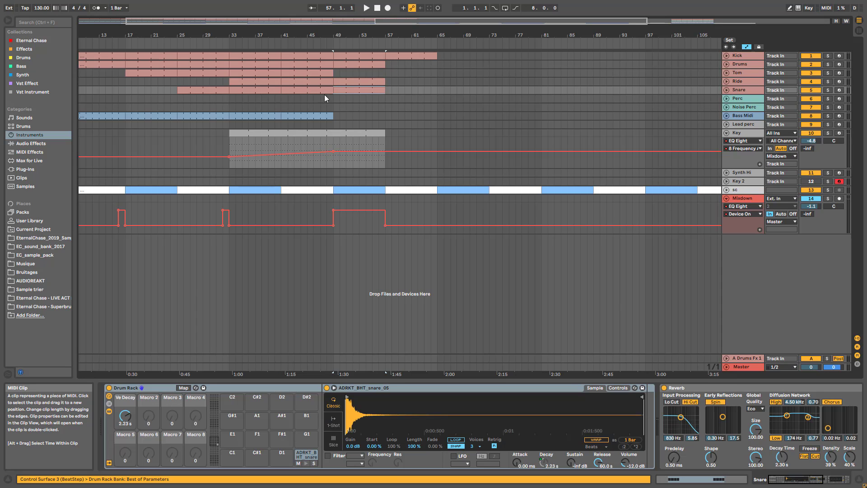
click(328, 117)
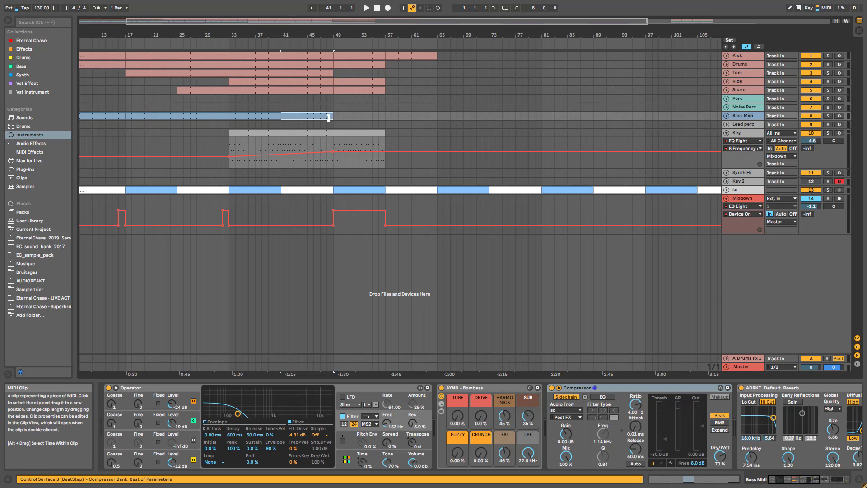
key(ctrl+d)
key(ctrl+d)
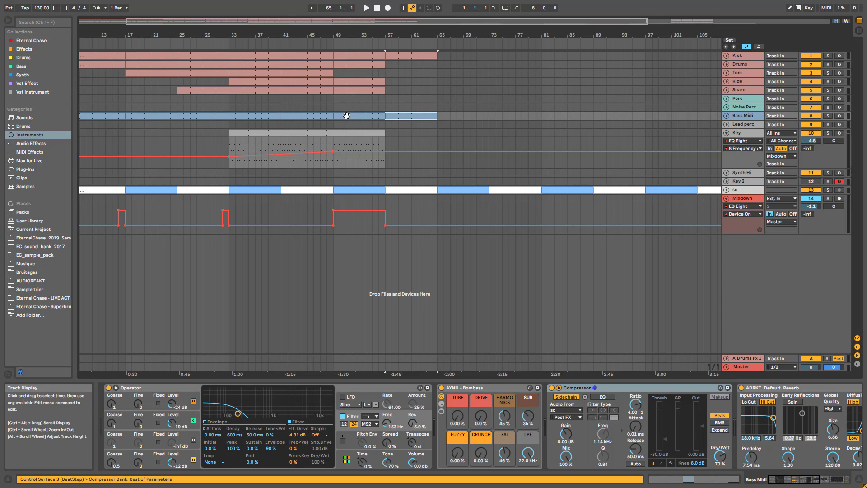
Duplicate the Drums clip to bar 57 and delete its OHH, CHH and Hihat Open notes, keeping only the claps.
click(358, 66)
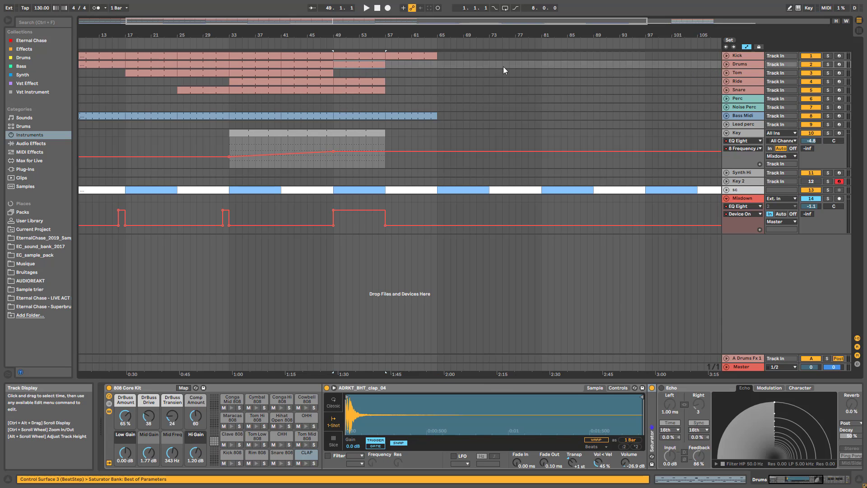
key(ctrl+d)
double_click(405, 65)
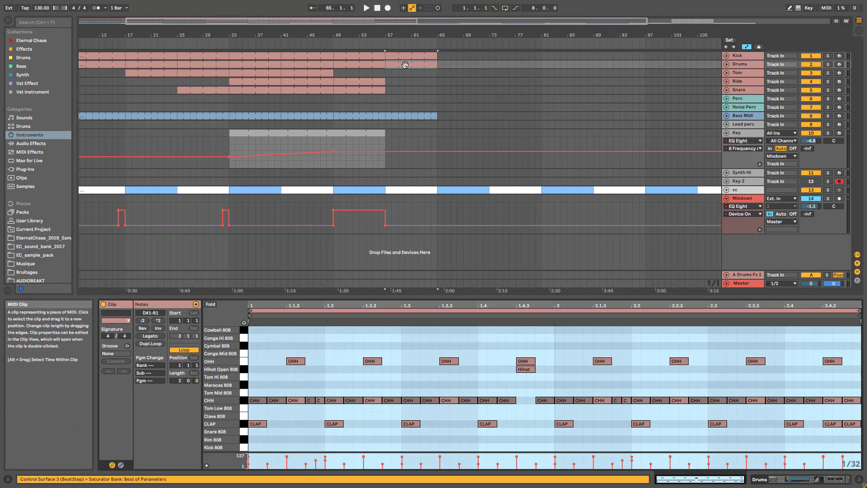
click(243, 361)
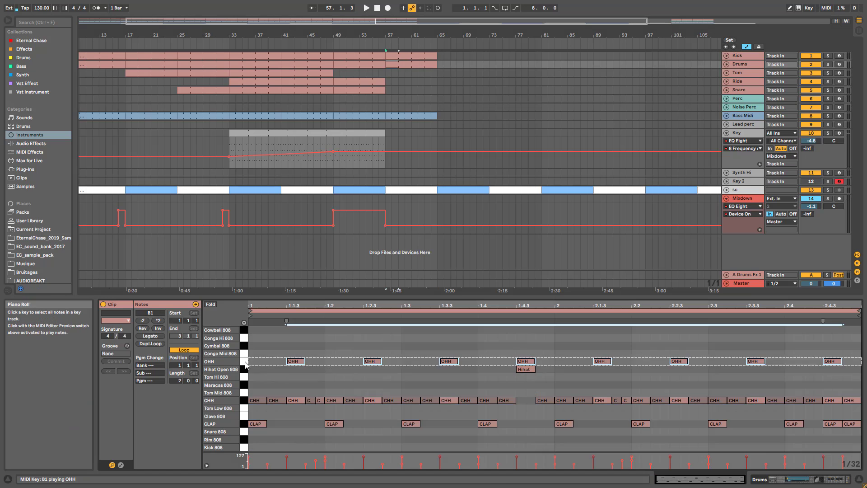
key(Delete)
click(243, 400)
key(Delete)
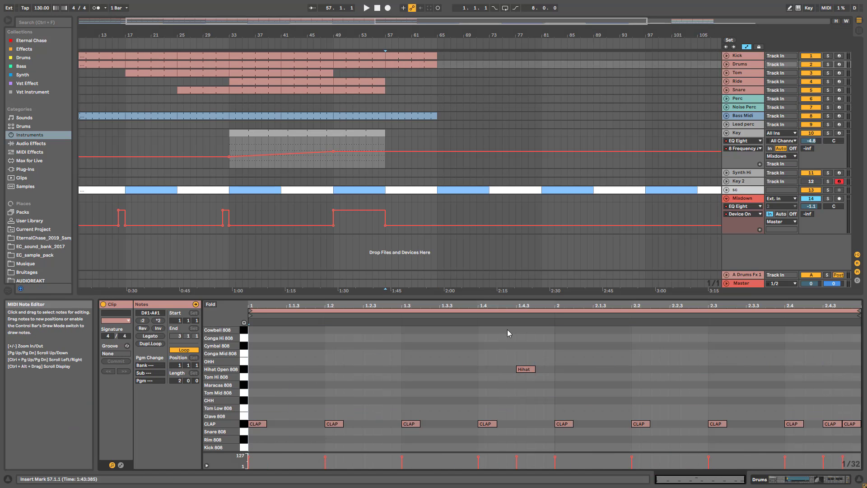
drag(540, 372, 483, 353)
key(Delete)
click(487, 353)
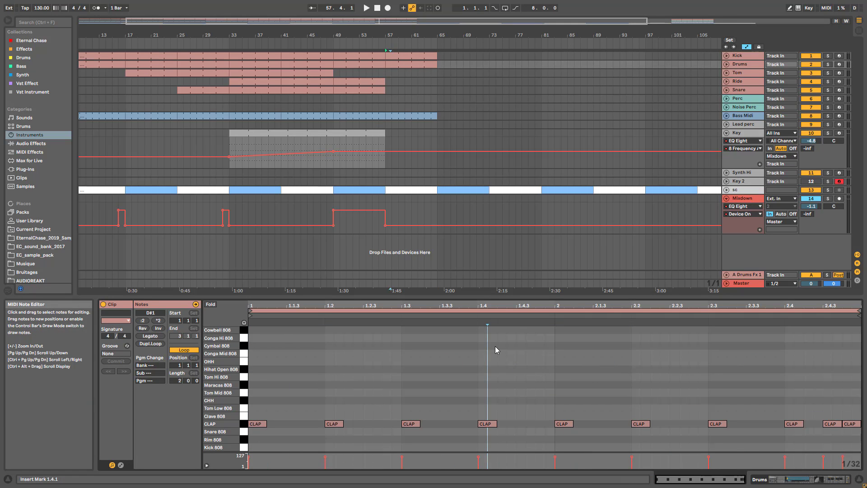
Play the arrangement from bar 52 and raise the Key track's EQ frequency automation to a higher breakpoint at bar 57.
click(354, 218)
key(space)
drag(384, 151, 385, 147)
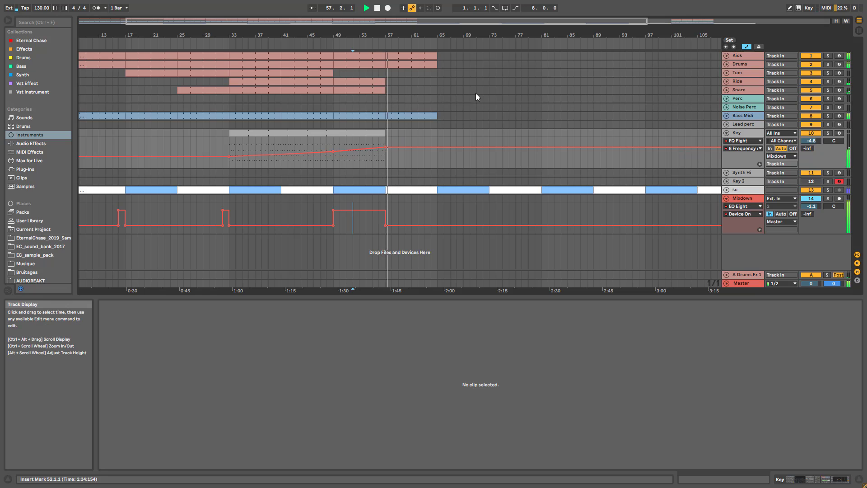
key(space)
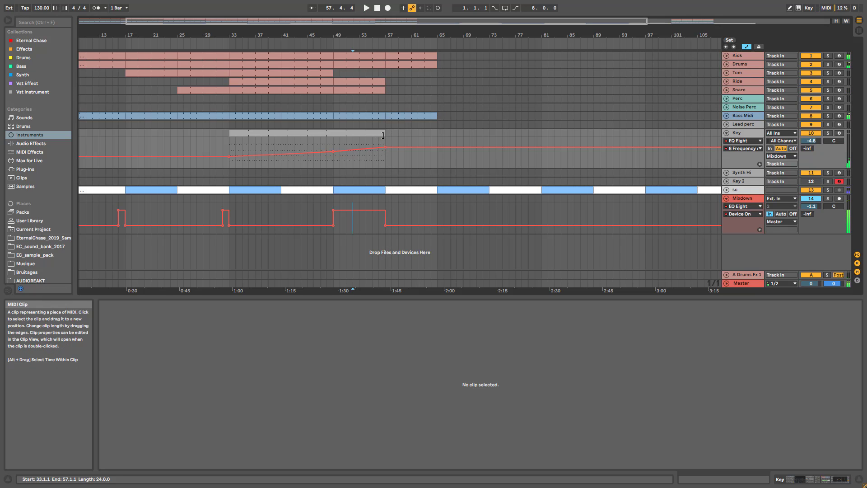
Extend the Key clip to bar 65 and play the arrangement from bar 51.
drag(383, 134, 438, 135)
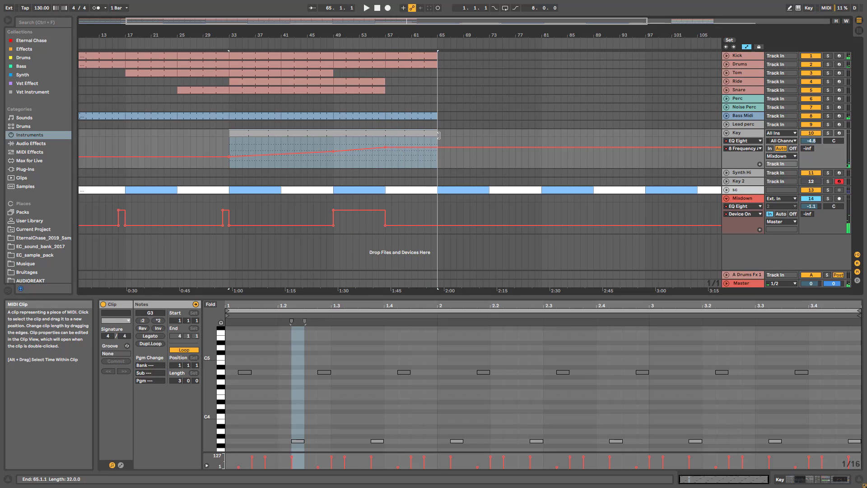
click(346, 163)
key(space)
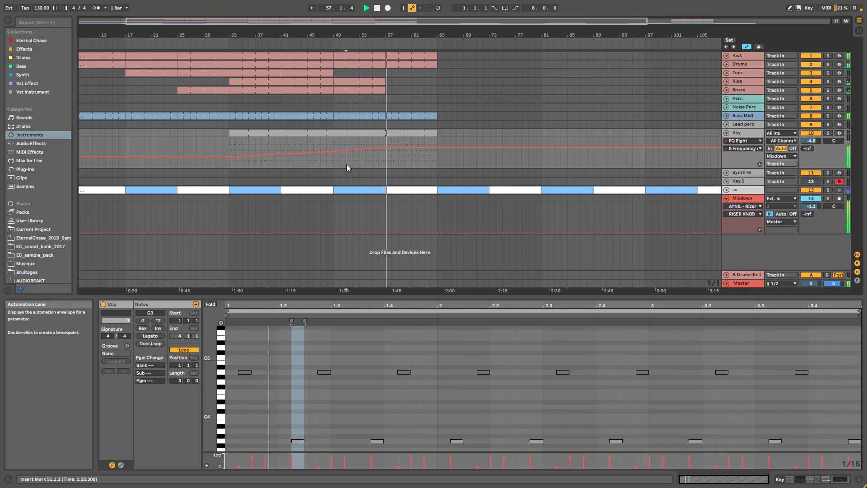
Duplicate the full Drums clip and the Ride clip from bar 49 to bar 57, and reverse the notes of the new Ride clip.
click(357, 82)
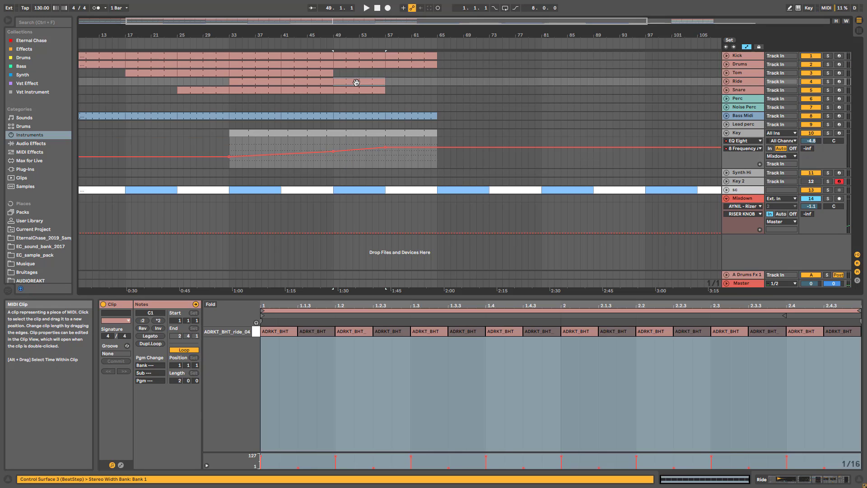
click(366, 64)
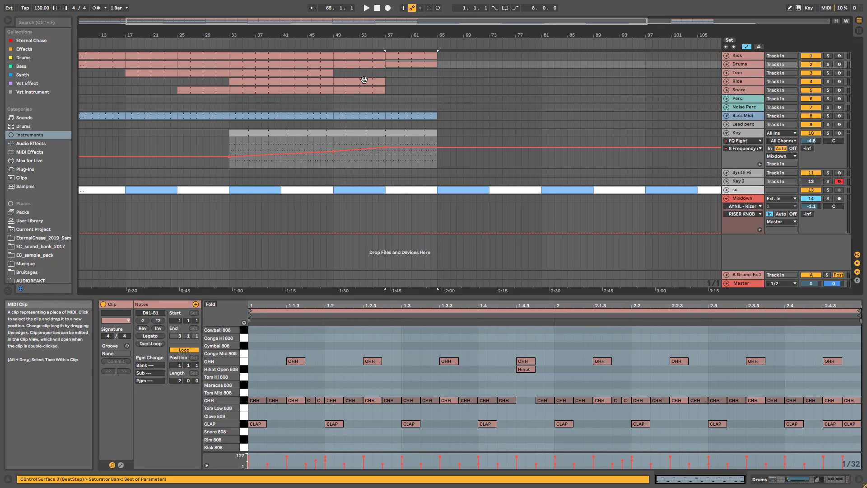
click(364, 81)
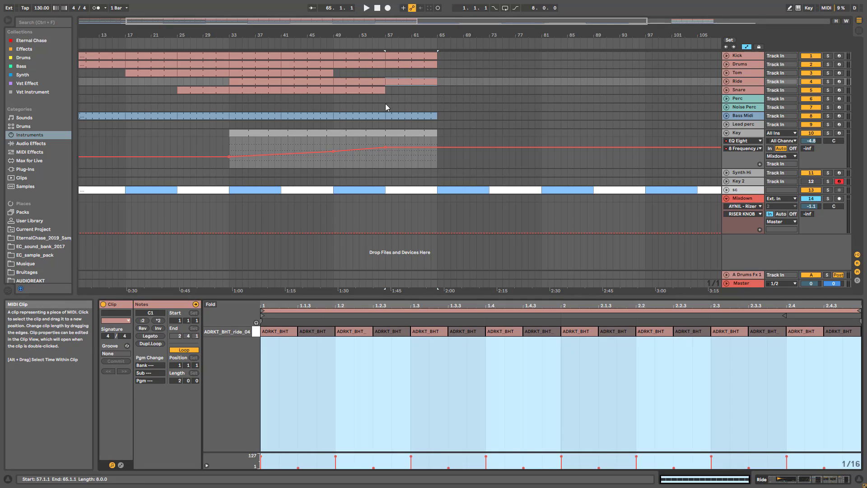
click(142, 329)
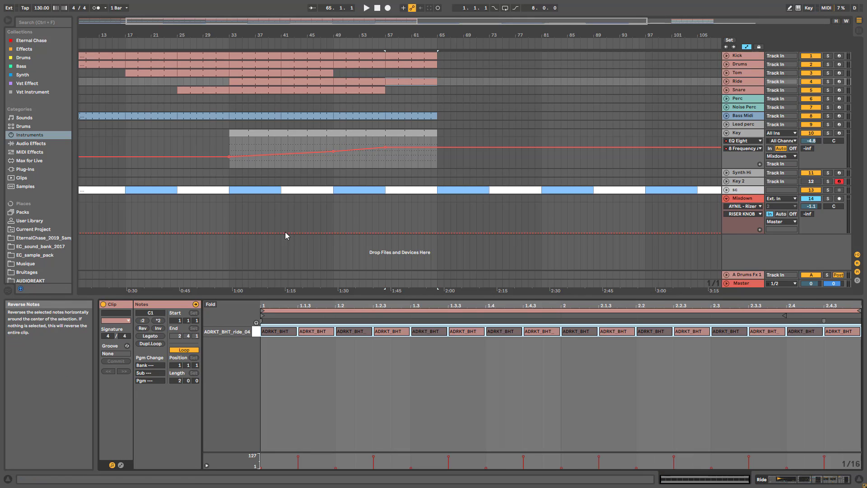
Duplicate the Snare clip from bar 49 to bar 57 and play the arrangement from bar 51.
click(378, 92)
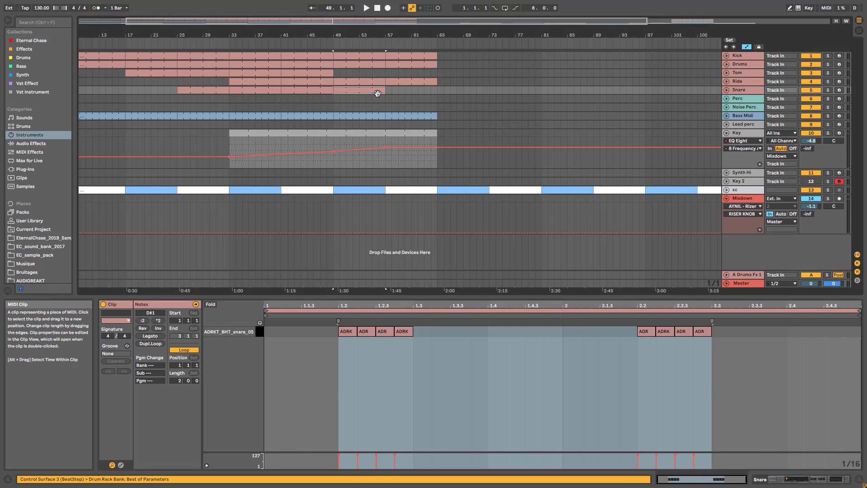
click(349, 163)
key(space)
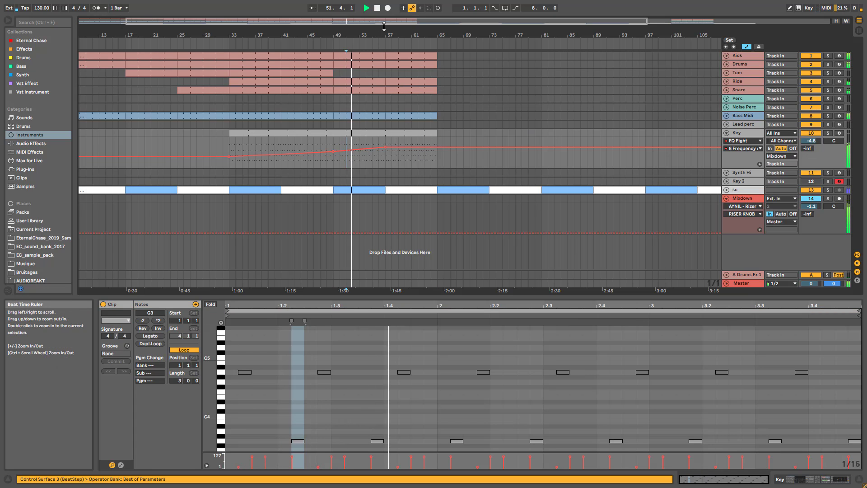
Inspect the Drums track's device chain during playback, view the whole arrangement, and stop playback.
drag(385, 21, 385, 32)
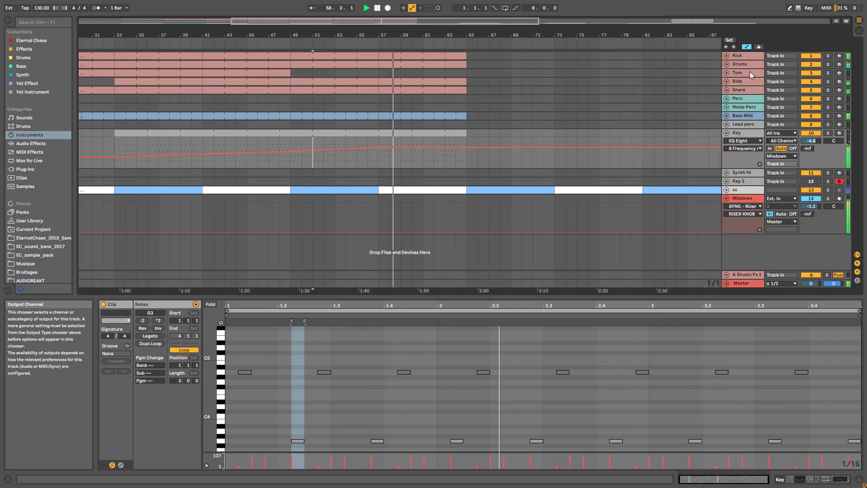
double_click(737, 64)
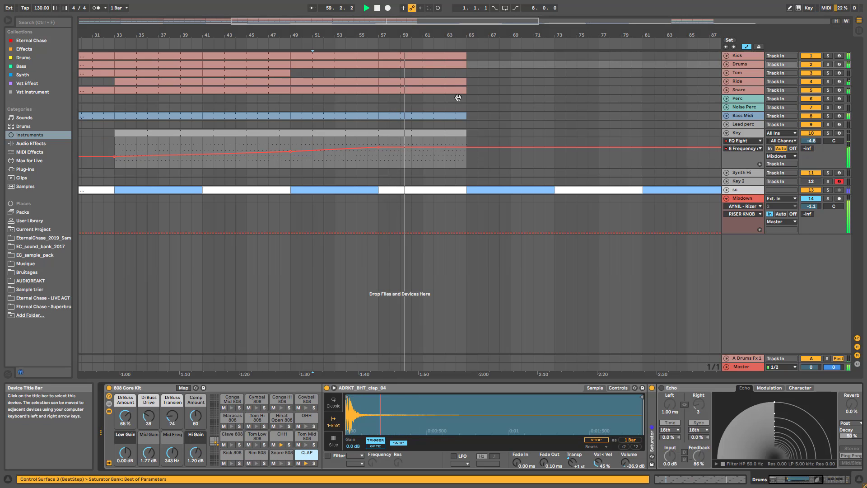
double_click(598, 24)
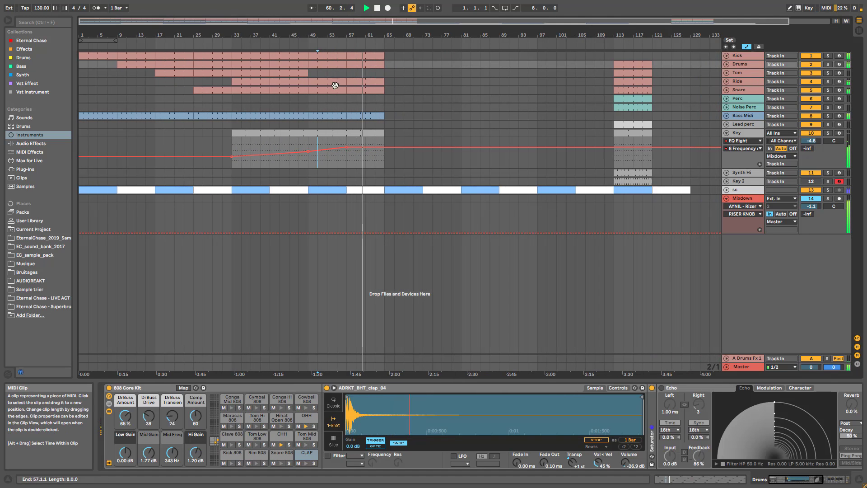
key(space)
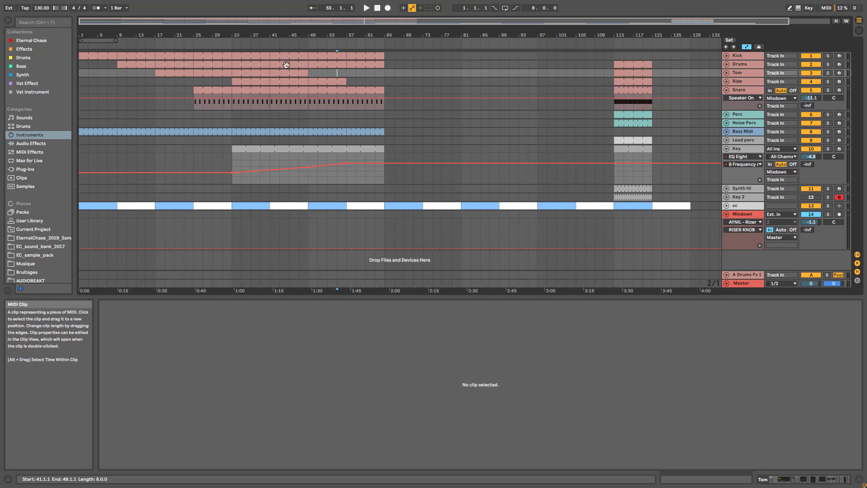
Delete the Ride clip at bar 33 and move the Ride clip from bar 41 to bar 65.
click(745, 81)
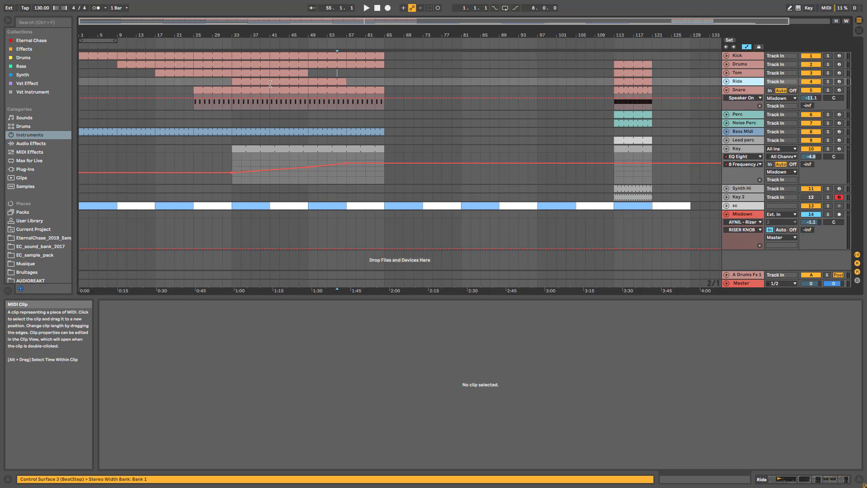
click(244, 81)
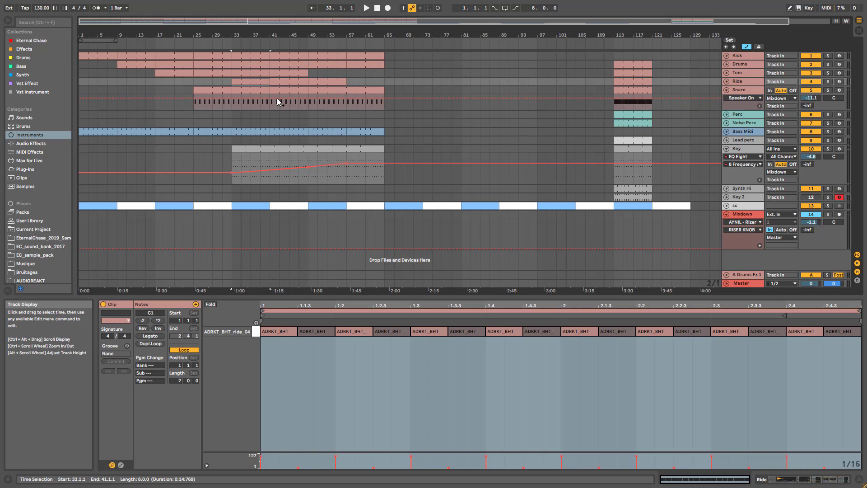
key(Delete)
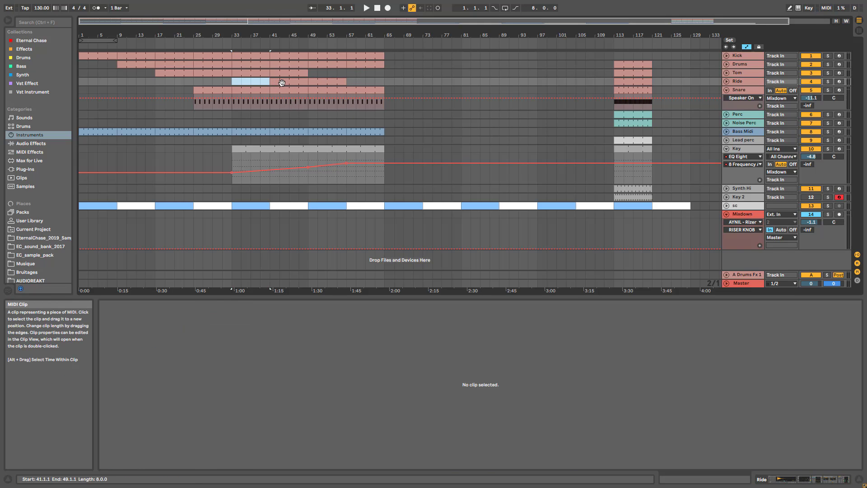
click(281, 83)
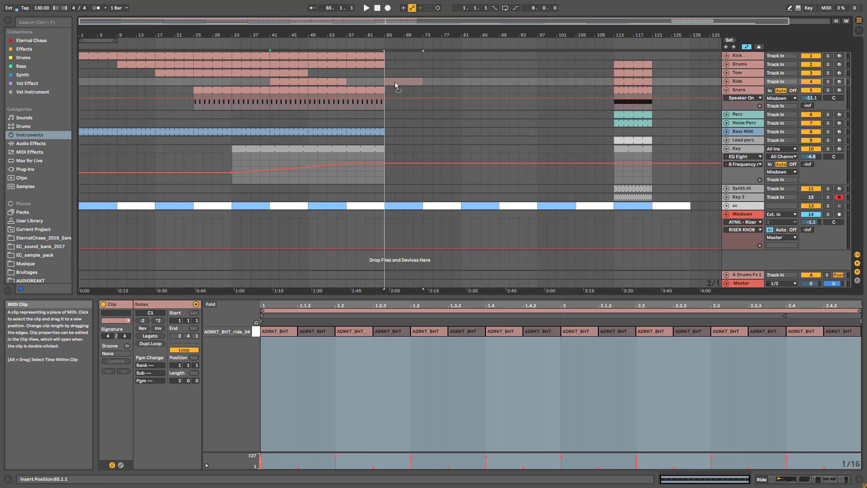
drag(394, 82, 395, 82)
Play the arrangement from bars 39 and 45, and move the Ride clip from bar 49 to bar 57.
click(258, 84)
key(space)
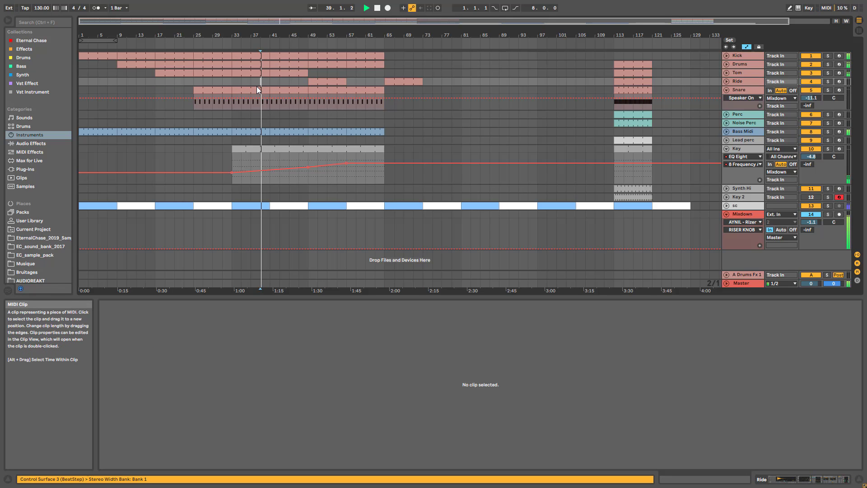
drag(355, 23, 356, 30)
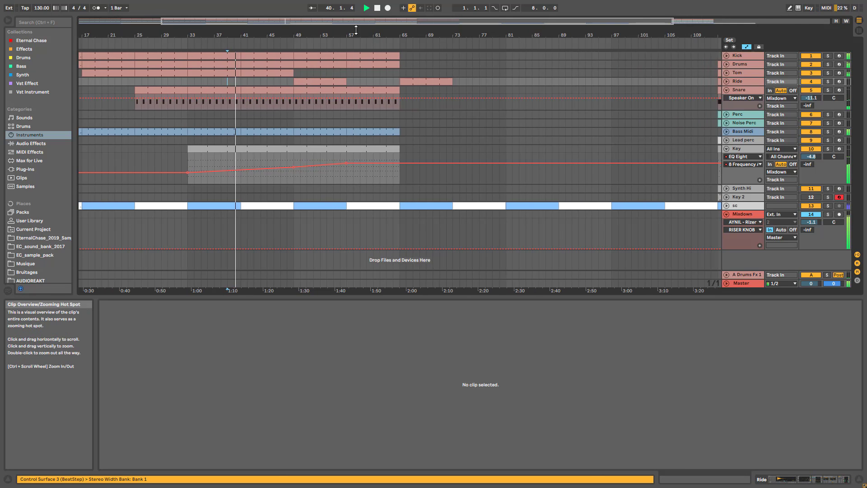
click(266, 82)
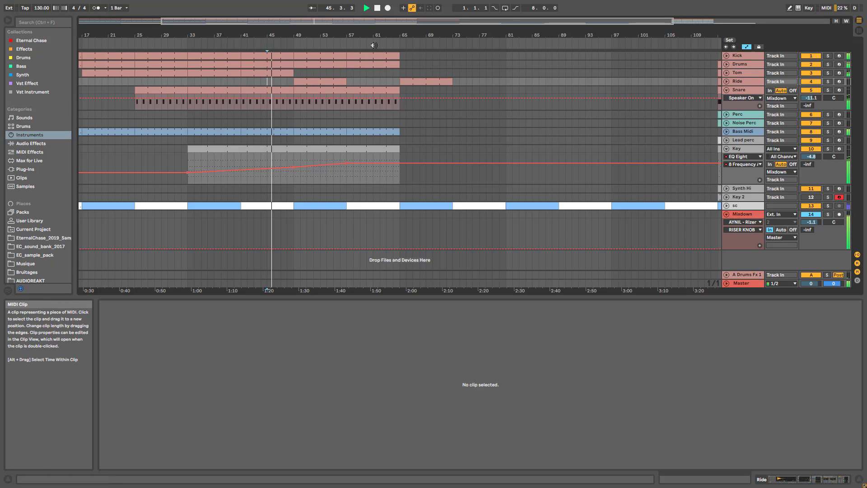
drag(346, 26, 338, 59)
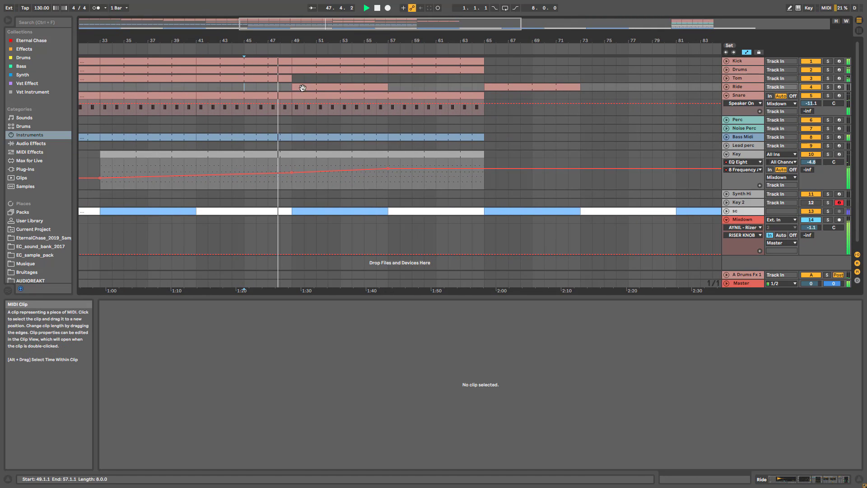
click(348, 92)
drag(350, 87, 440, 89)
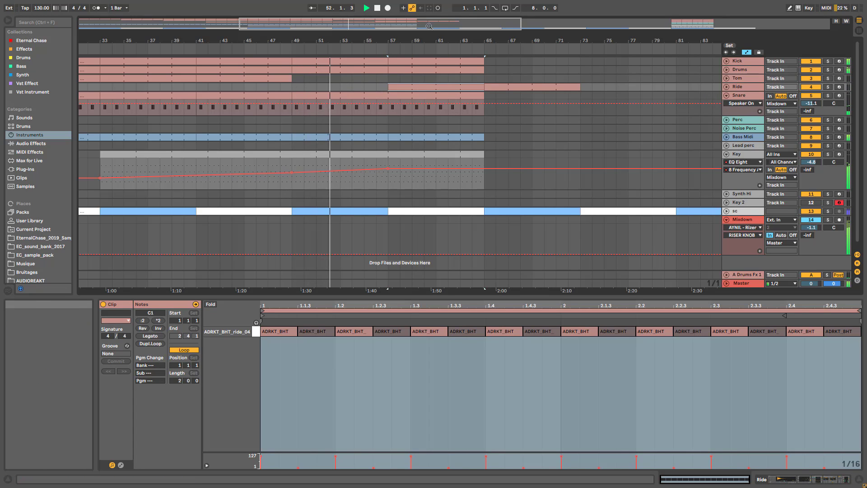
Copy the busier Snare clip from bar 113 to bar 49 and play the arrangement from there.
drag(512, 49, 512, 32)
click(697, 97)
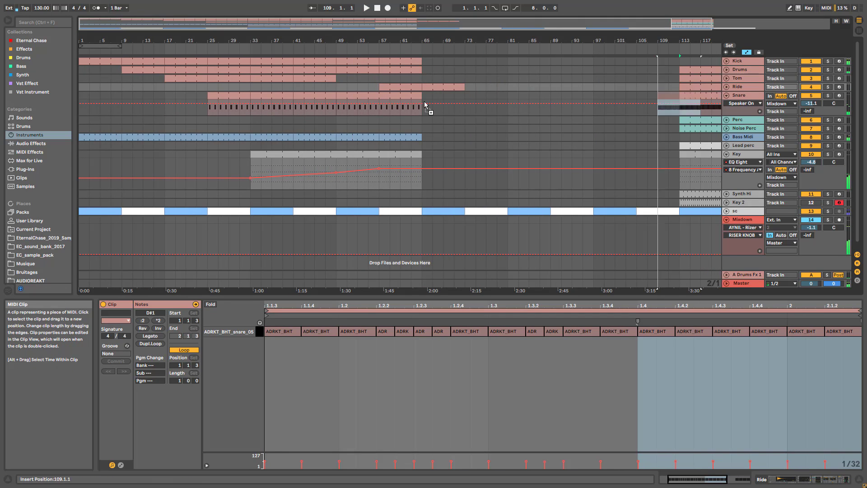
drag(379, 108, 346, 113)
key(space)
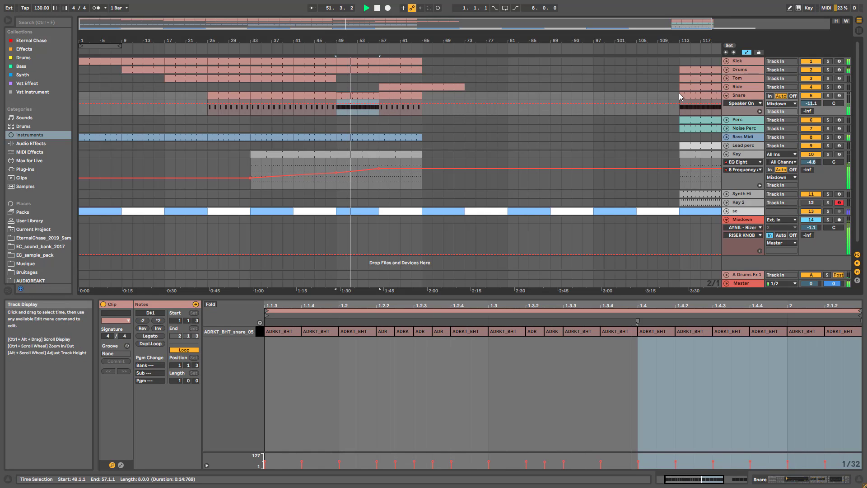
drag(416, 25, 417, 53)
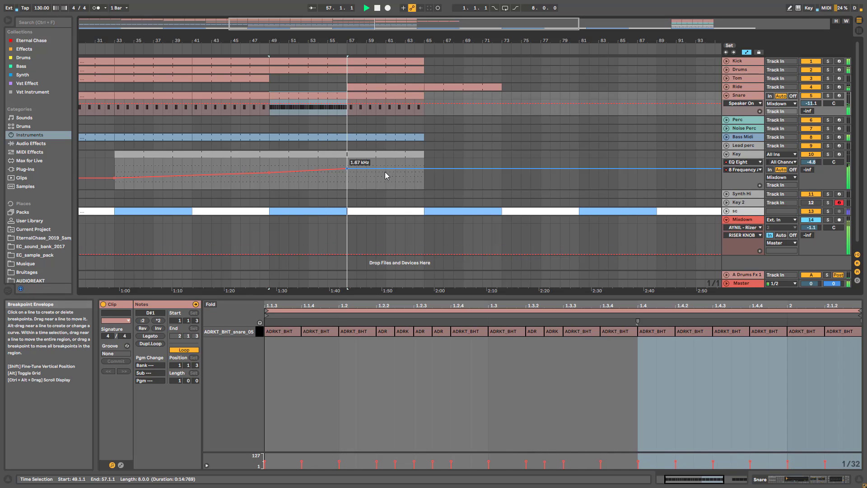
Reverse all notes of the Ride clip at bar 57 and play the arrangement from bar 56.
click(388, 95)
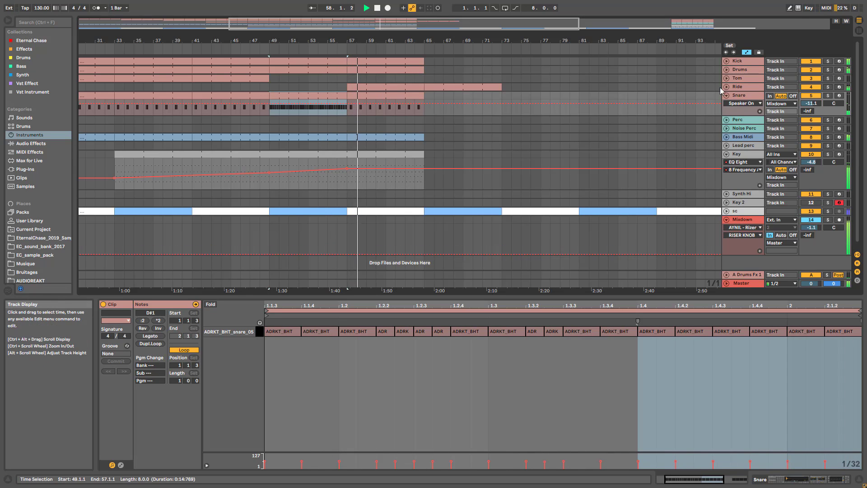
click(412, 87)
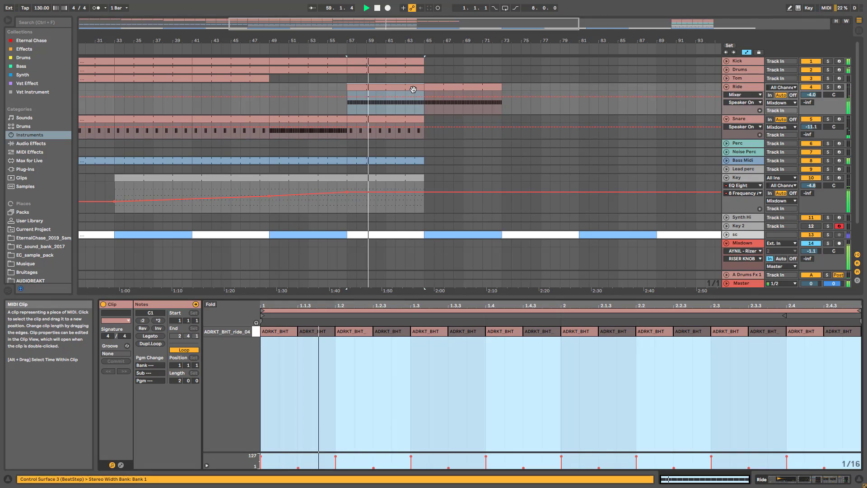
click(857, 362)
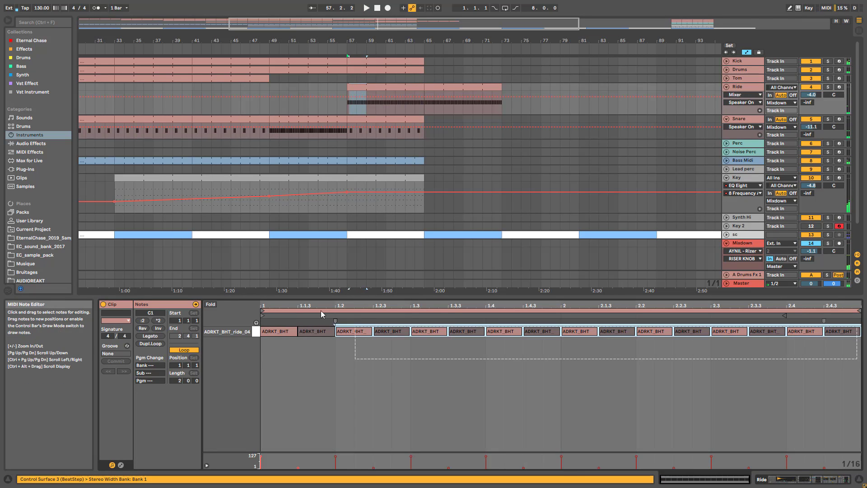
click(142, 329)
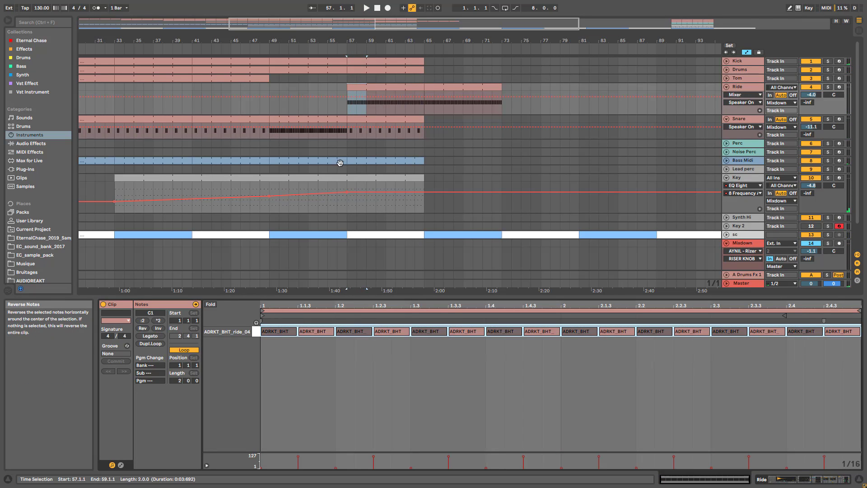
click(337, 109)
key(space)
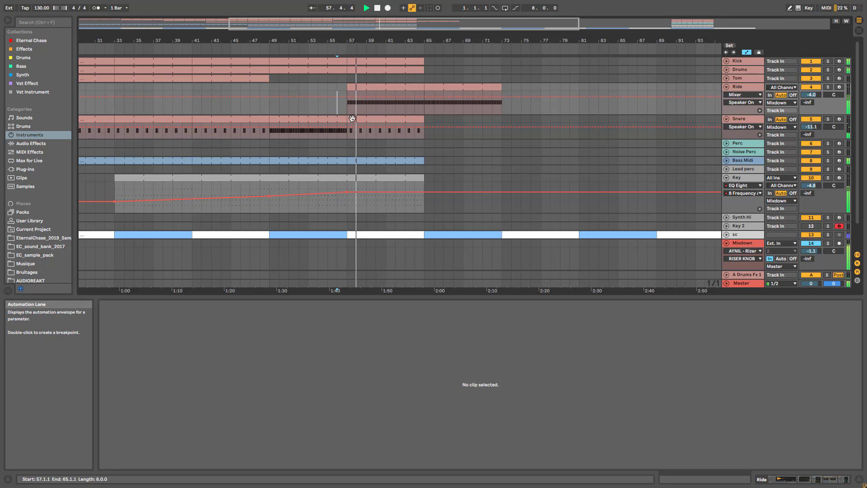
Replace the busy Snare clip at bar 49 with the regular Snare pattern and play from bar 54.
drag(367, 119, 291, 121)
key(space)
key(ctrl+z)
click(314, 134)
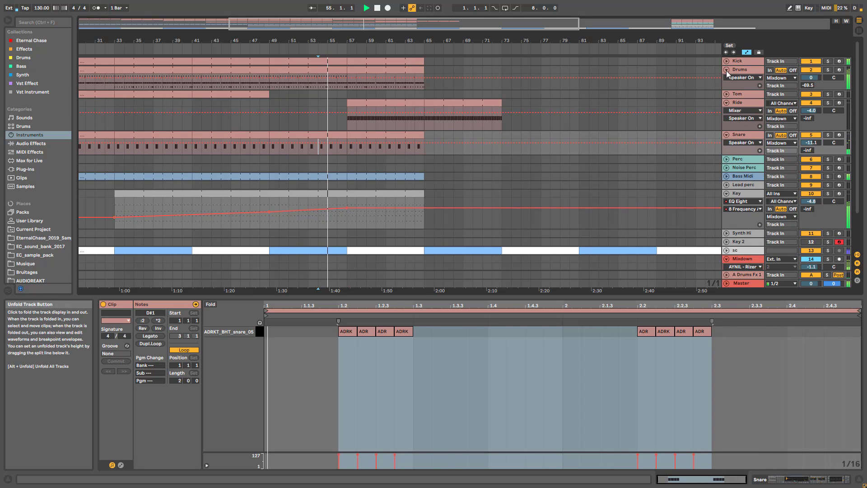
Unfold the Drums track and examine the notes of its clips at bars 49 and 57.
click(726, 70)
click(317, 74)
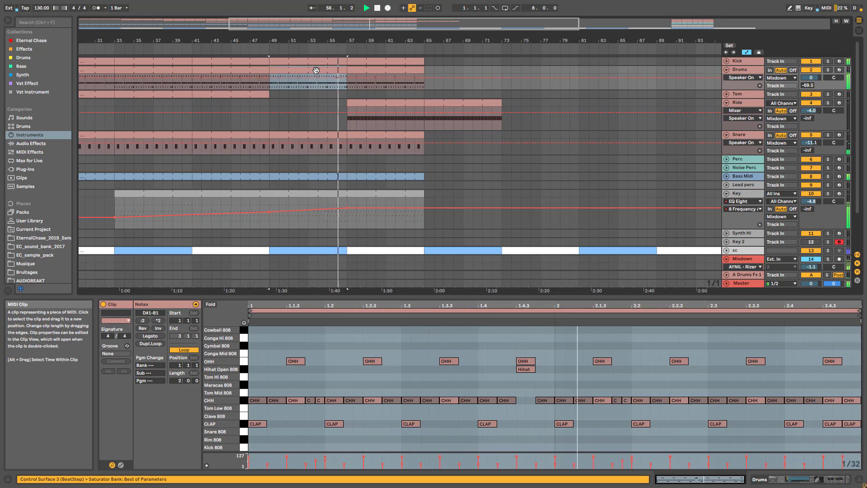
click(366, 84)
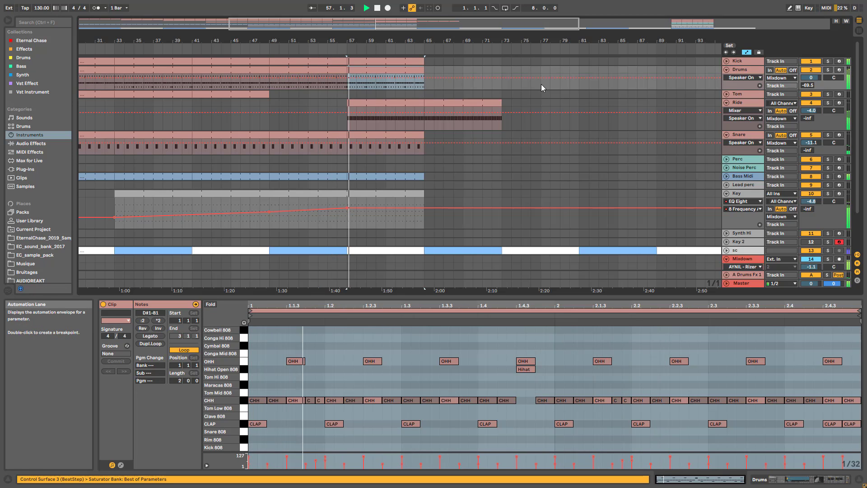
Fold the Drums, Ride, Snare and Key tracks and play the arrangement from bar 48.
click(726, 69)
click(727, 87)
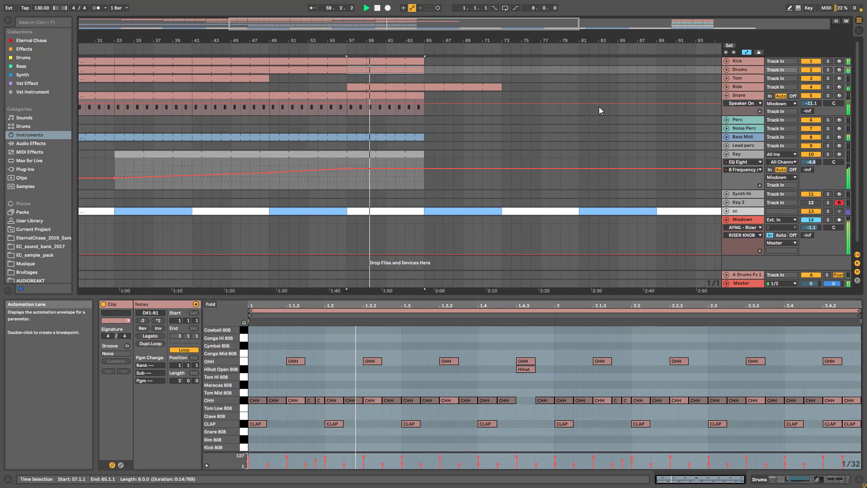
click(725, 95)
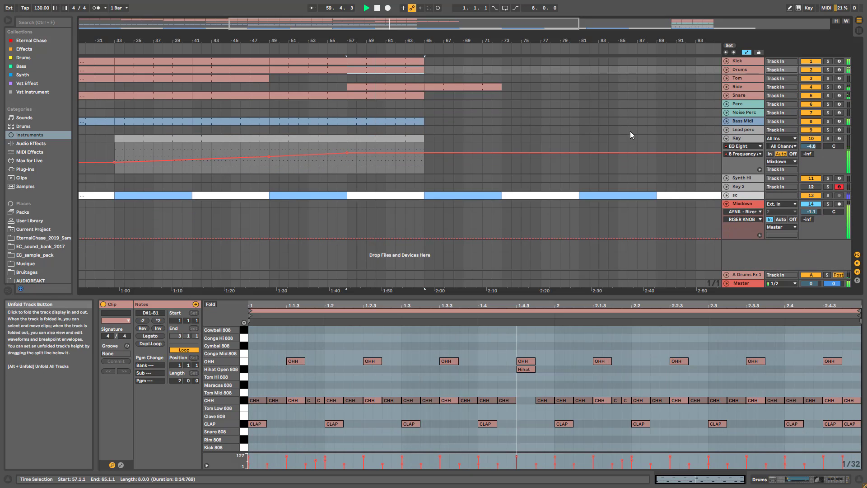
click(725, 138)
click(221, 159)
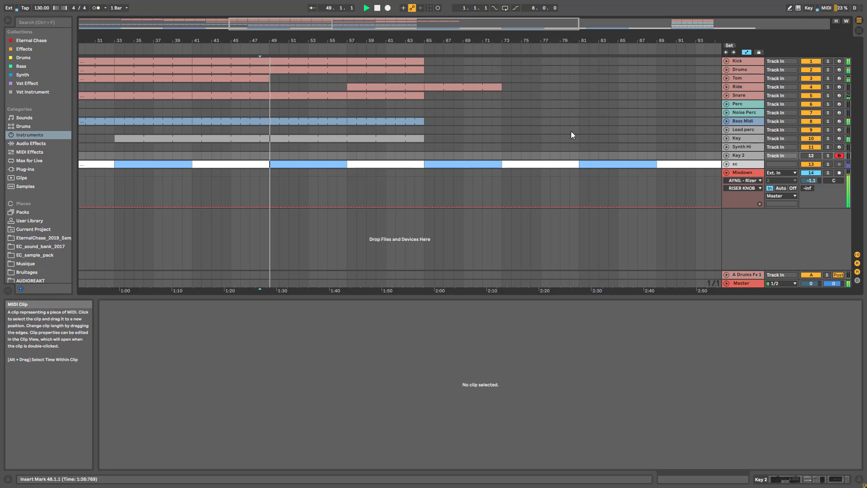
Unfold the Key track and display its device chain.
click(726, 138)
click(736, 139)
click(769, 138)
double_click(733, 138)
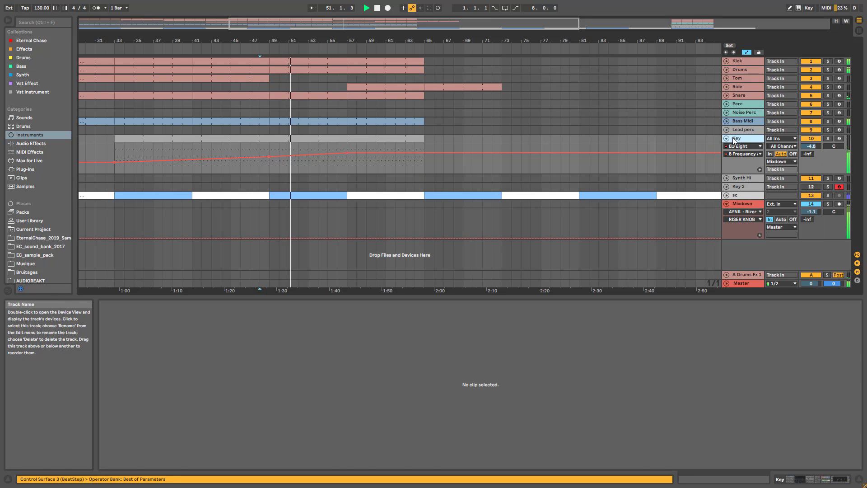
Try the Key track's REVERB TIME macro at 20.4 s and REVERB AMNT at 38 %, and undo the reverb changes.
drag(548, 459, 547, 420)
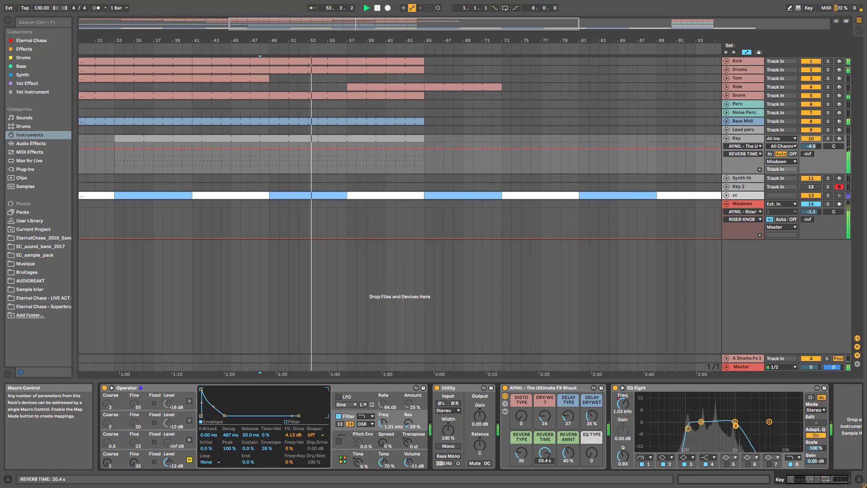
mouse_move(544, 452)
mouse_down()
mouse_move(545, 469)
mouse_move(567, 443)
mouse_move(568, 456)
mouse_move(546, 461)
mouse_up()
key(ctrl+z)
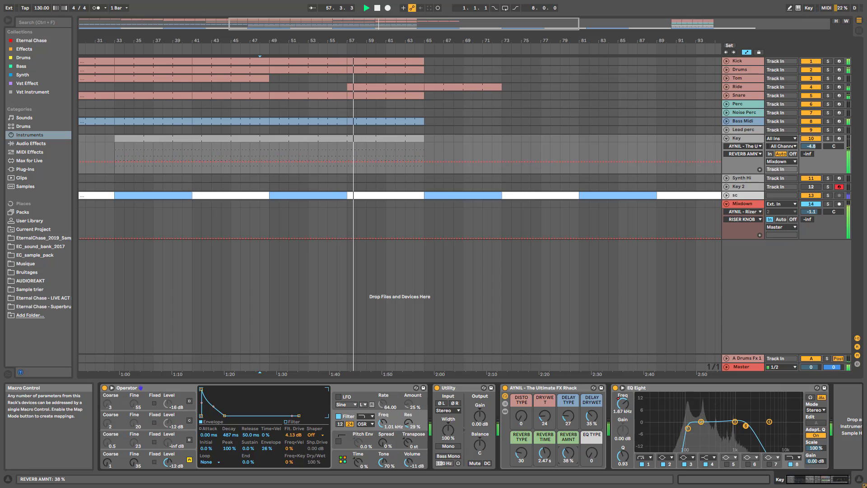
key(ctrl+z)
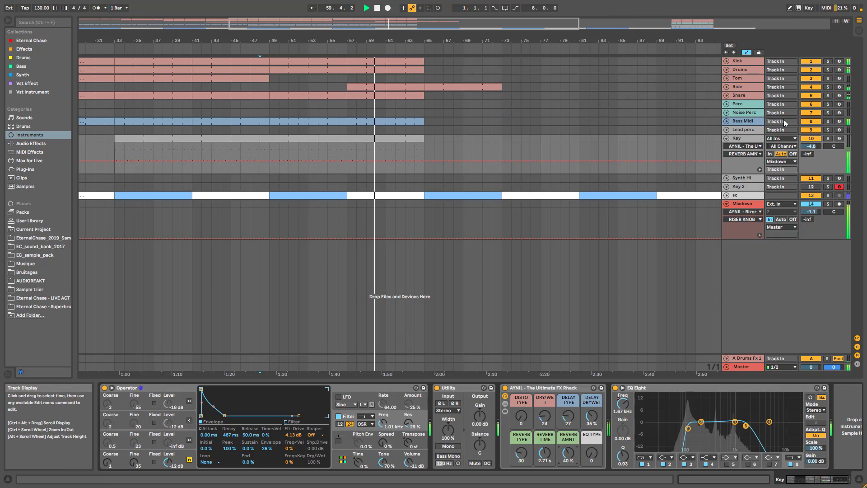
Stop playback and duplicate the Key track.
key(space)
right_click(749, 138)
click(763, 157)
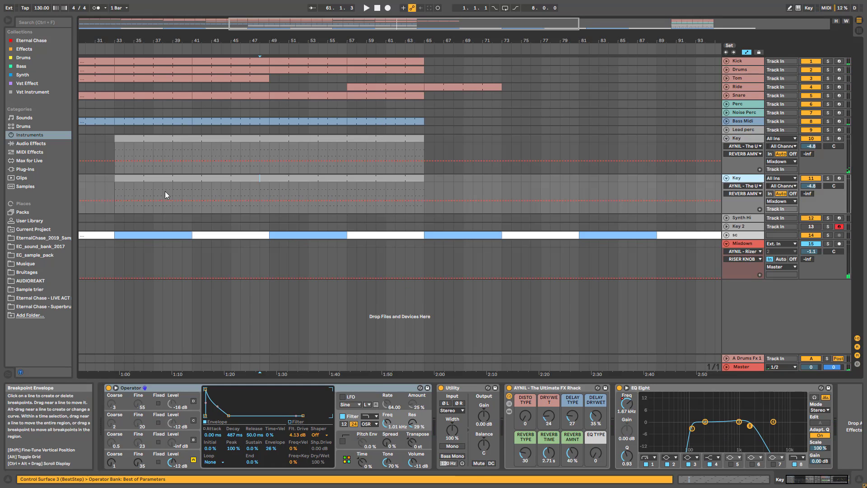
Trim the duplicated Key track's clip so that it spans only bars 49 to 57.
drag(116, 177, 201, 174)
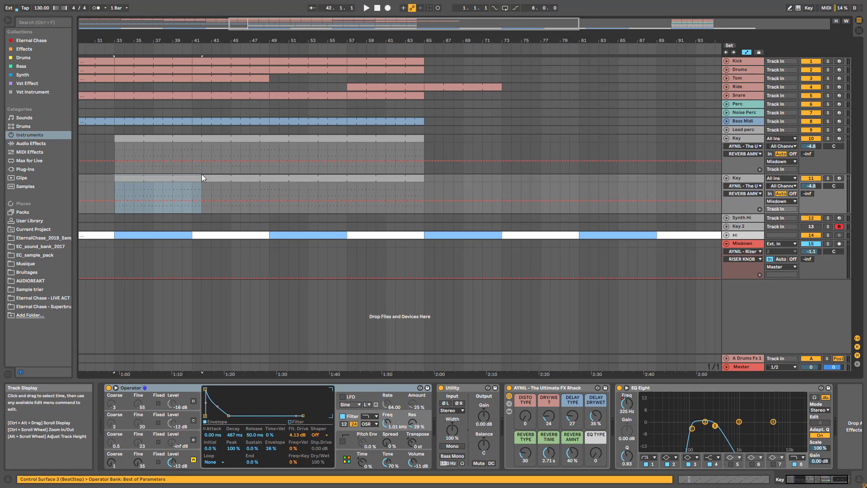
click(116, 171)
drag(115, 177, 269, 178)
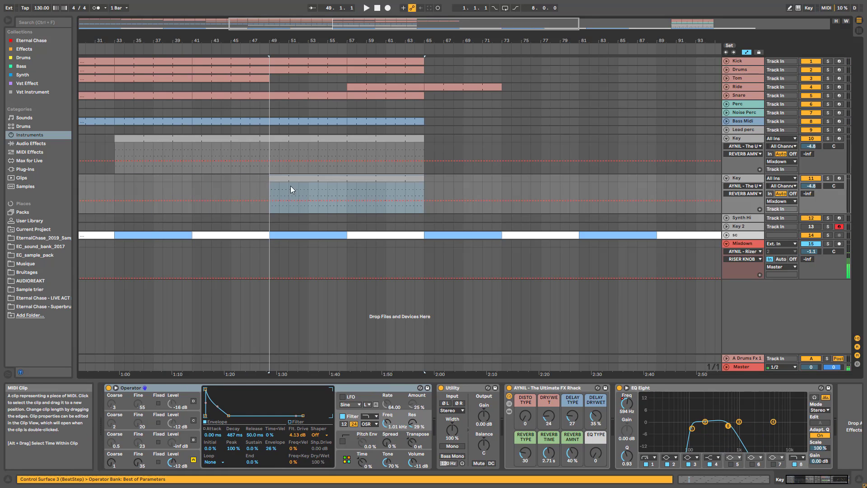
mouse_move(424, 183)
mouse_down()
mouse_move(339, 183)
mouse_move(347, 183)
mouse_up()
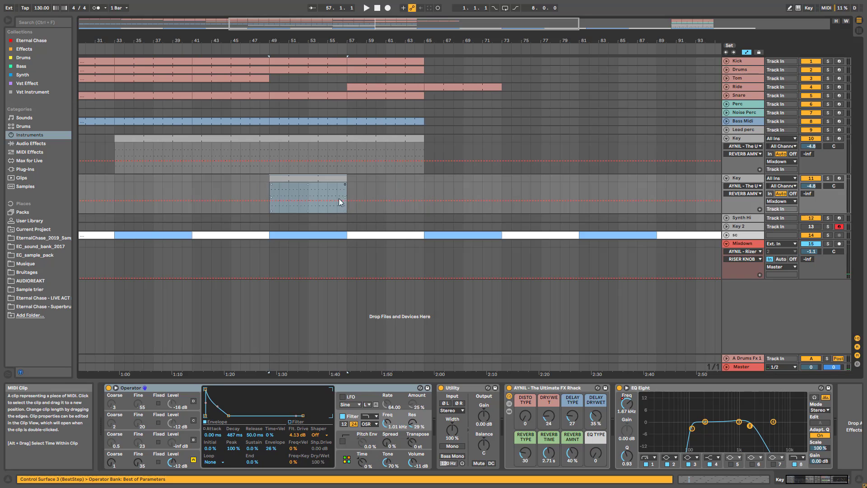
Try oscillator A's Coarse at 4 in the duplicated Key track's Operator, soloing the track from bar 49 and unsoloing it.
click(115, 463)
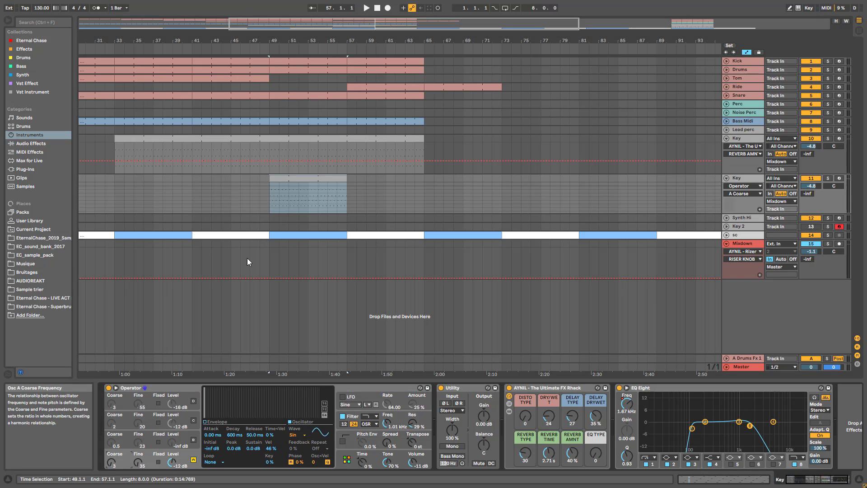
click(271, 207)
click(828, 178)
key(space)
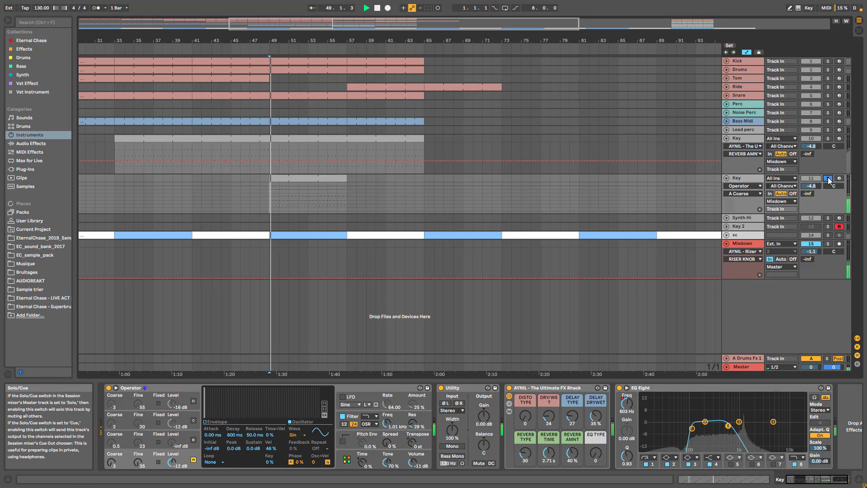
drag(111, 462, 111, 467)
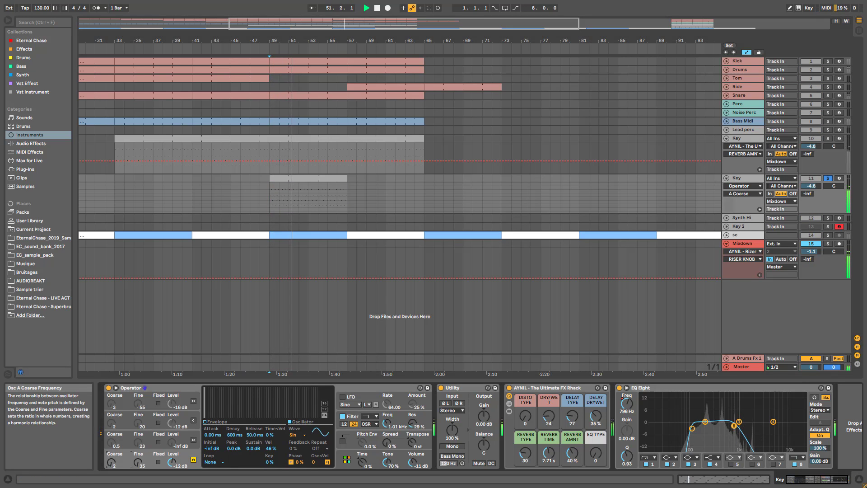
key(space)
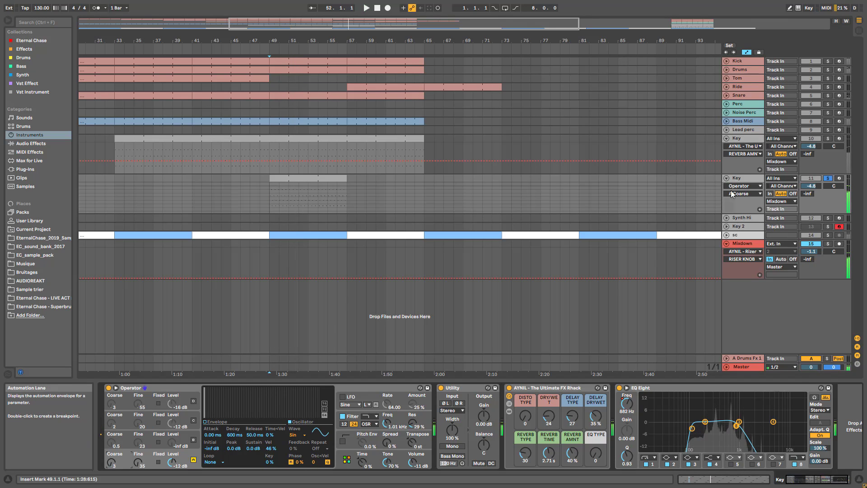
click(827, 179)
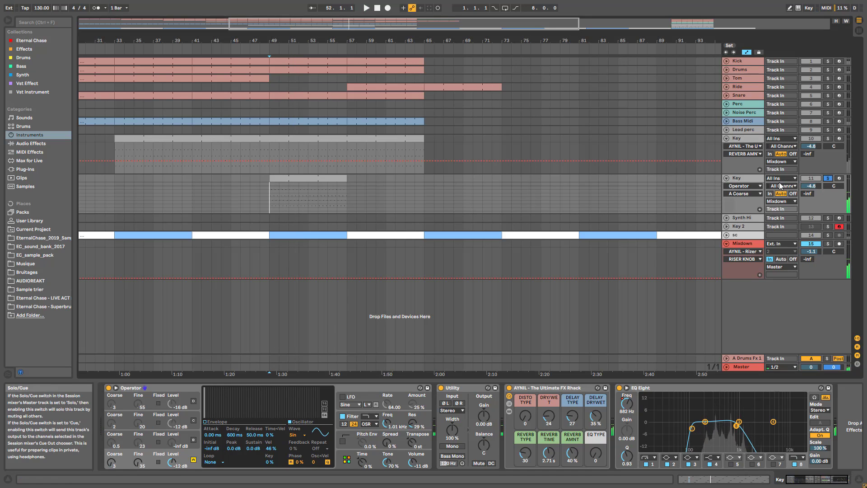
click(311, 181)
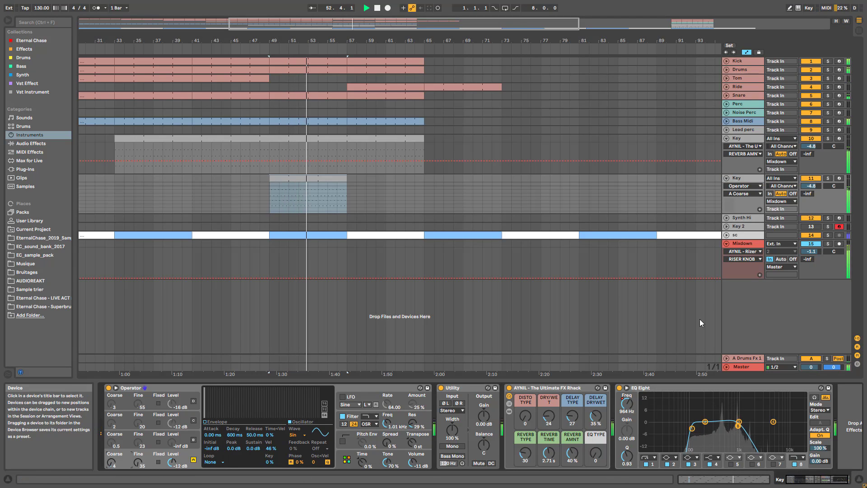
Try the duplicated Key track at a volume of -23.0 dB, with its clip extended to bar 65.
drag(813, 186, 813, 241)
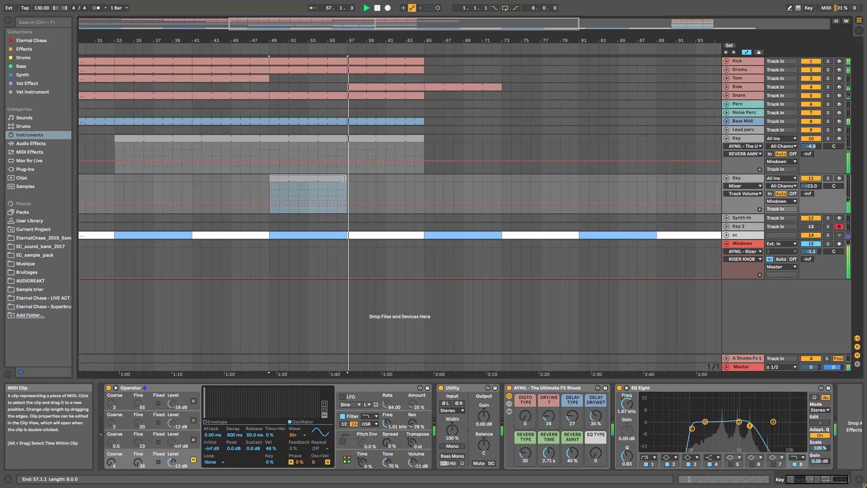
drag(344, 179, 424, 183)
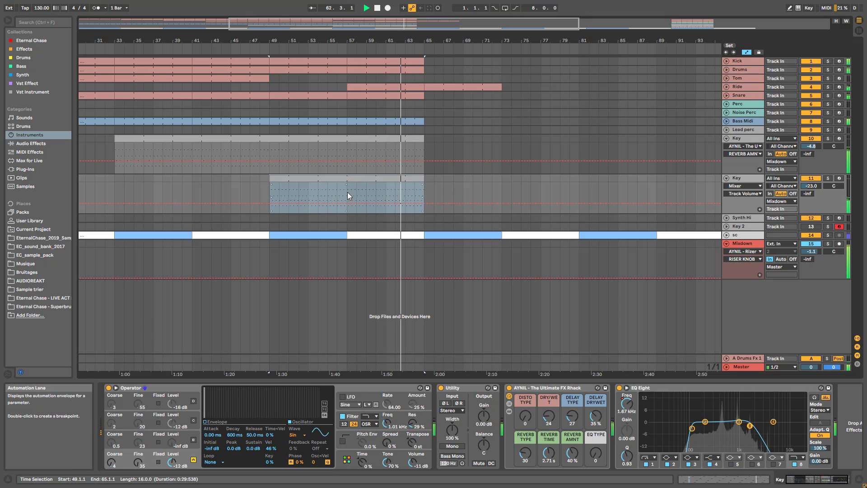
Stop playback and duplicate bars 57 to 65 of the Kick through Key tracks into bars 65 to 73.
key(space)
drag(430, 186, 344, 57)
key(ctrl+d)
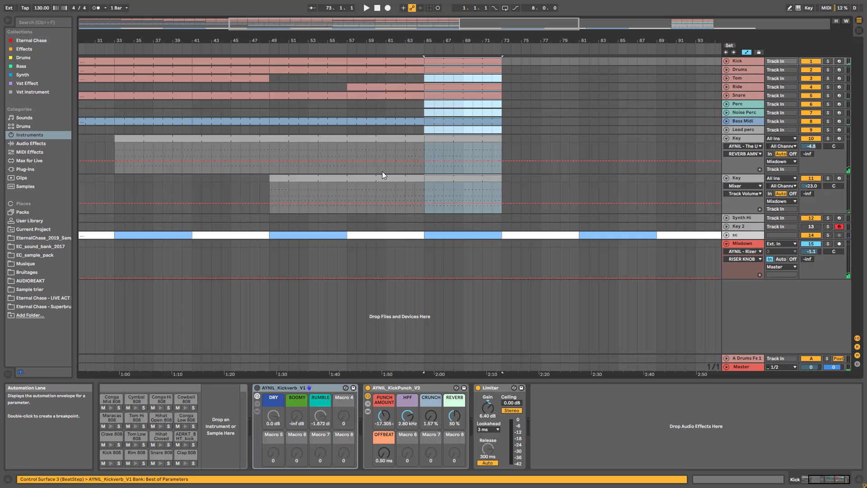
Copy the Perc clip from bar 113 to bar 33 and repeat it so that Perc spans only bars 33 to 49.
click(394, 192)
key(minus)
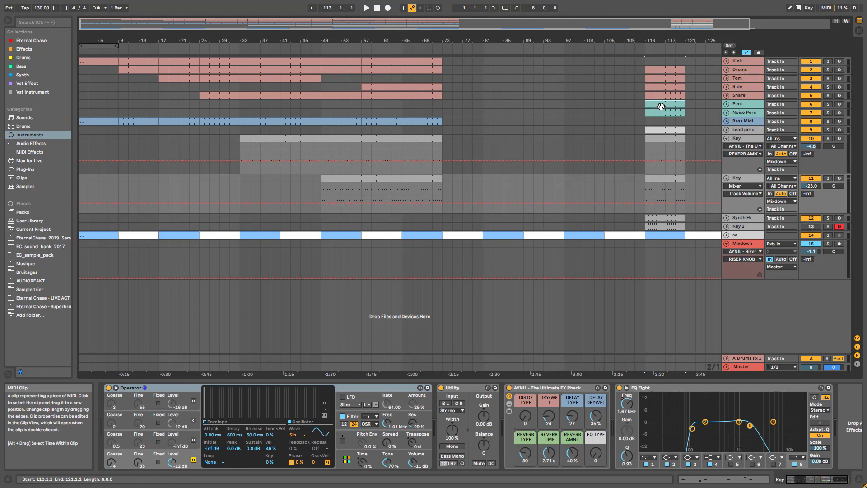
drag(661, 106, 242, 107)
key(space)
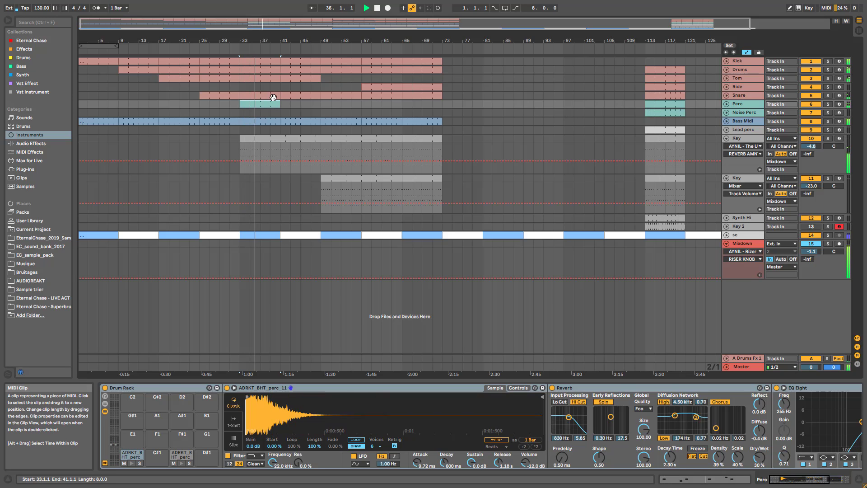
key(ctrl+d)
key(ctrl+d)
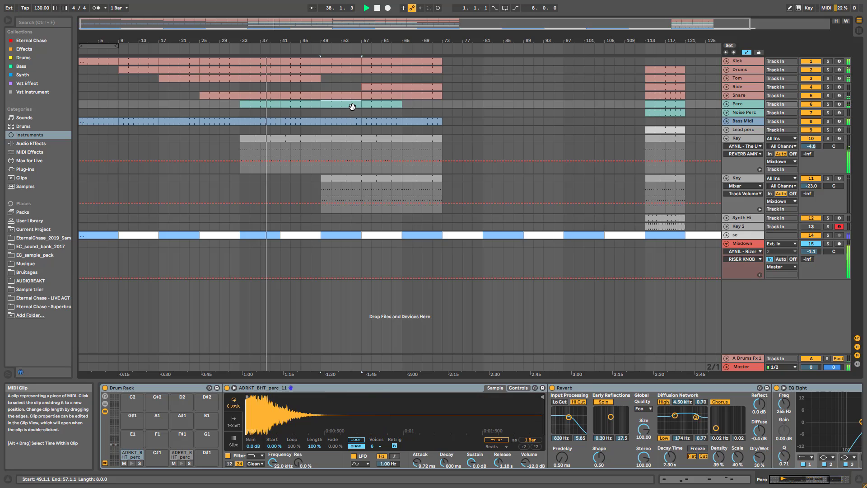
drag(352, 106, 392, 107)
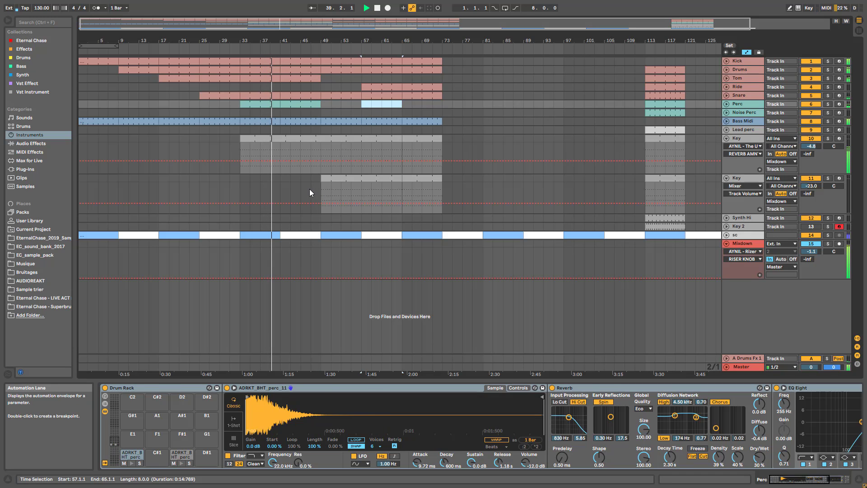
key(Delete)
Re-enable automation and try sweeping the duplicated Key track's EQ Eight filter 8 frequency between 308 Hz and 7.02 kHz.
click(310, 189)
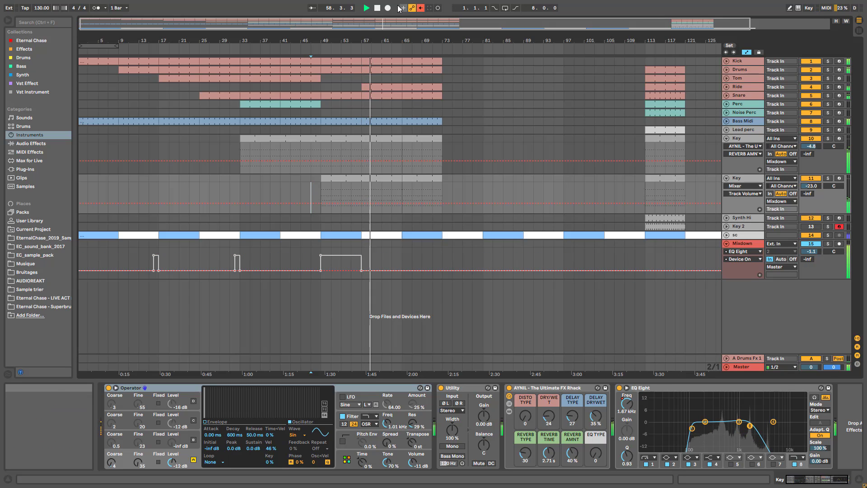
click(421, 7)
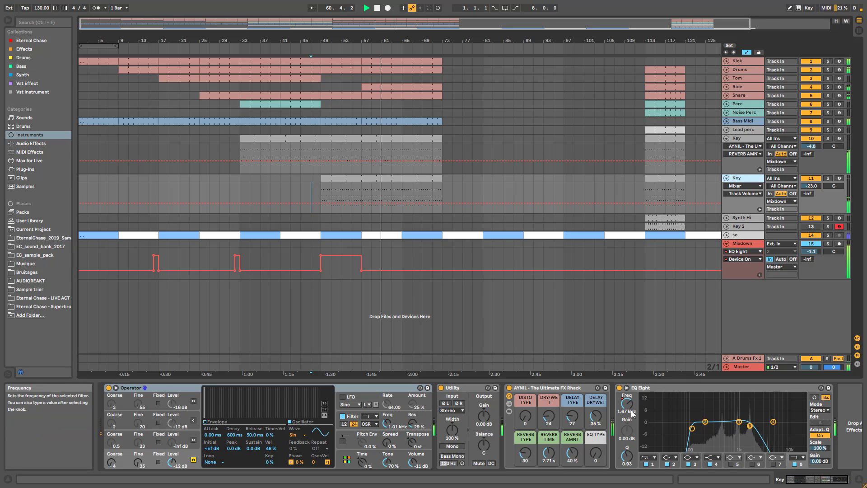
drag(627, 406, 627, 411)
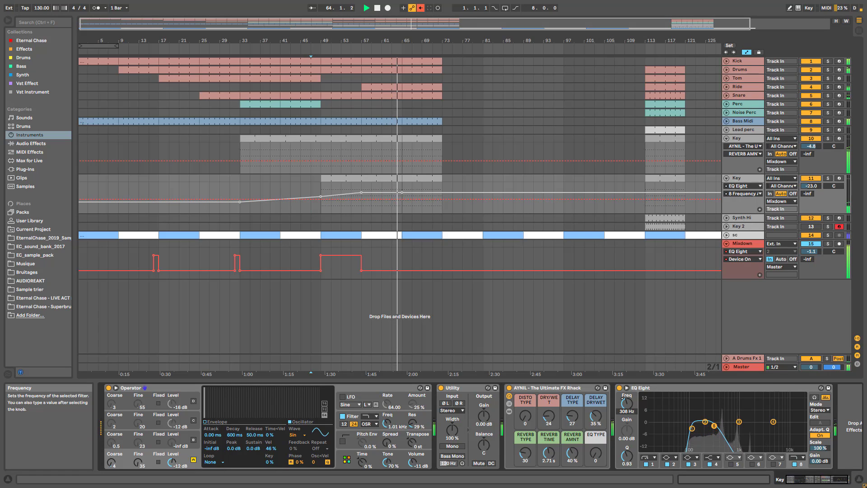
drag(627, 404, 627, 379)
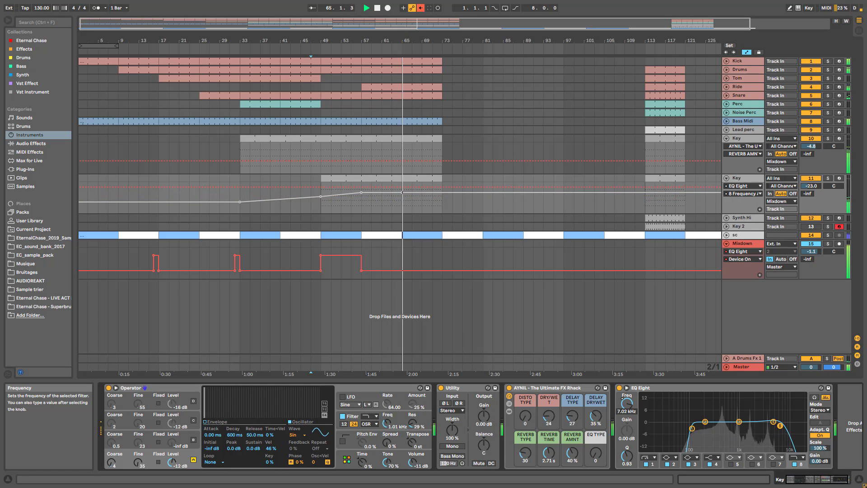
click(112, 465)
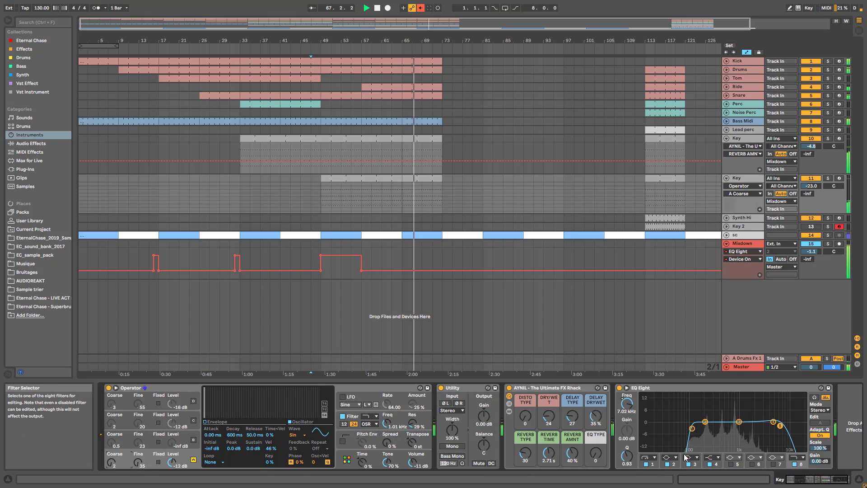
click(627, 403)
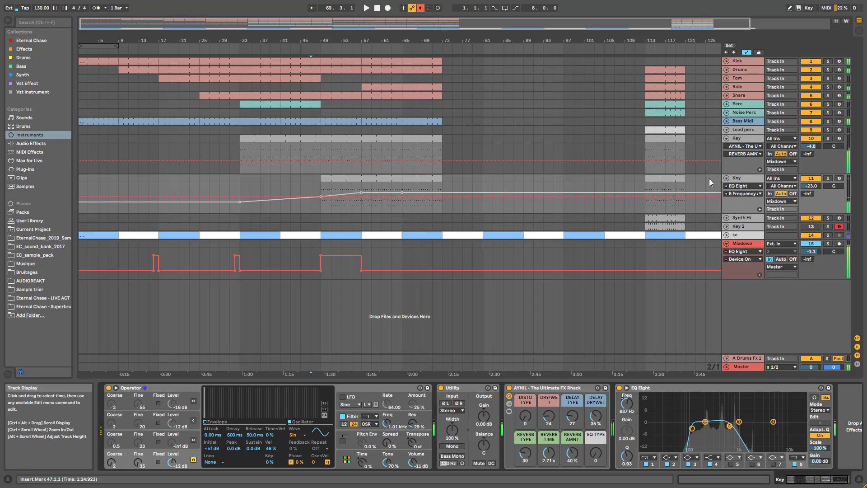
Stop playback and delete the duplicated Key track.
key(space)
click(737, 180)
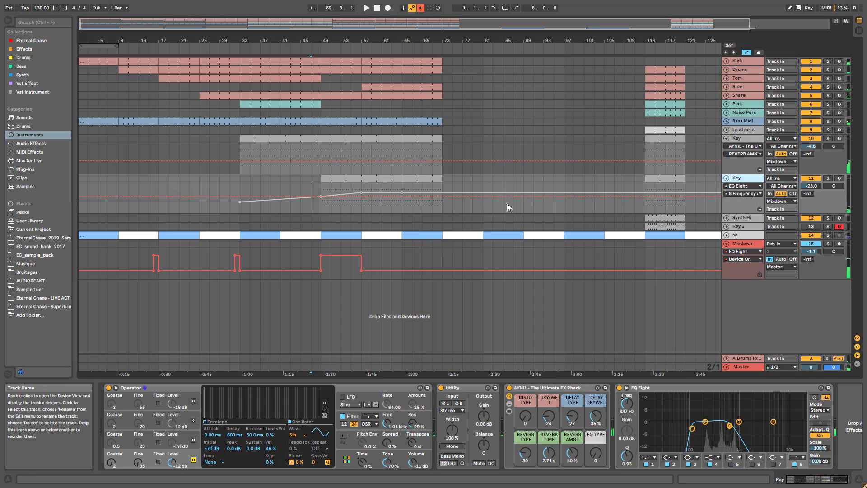
key(Delete)
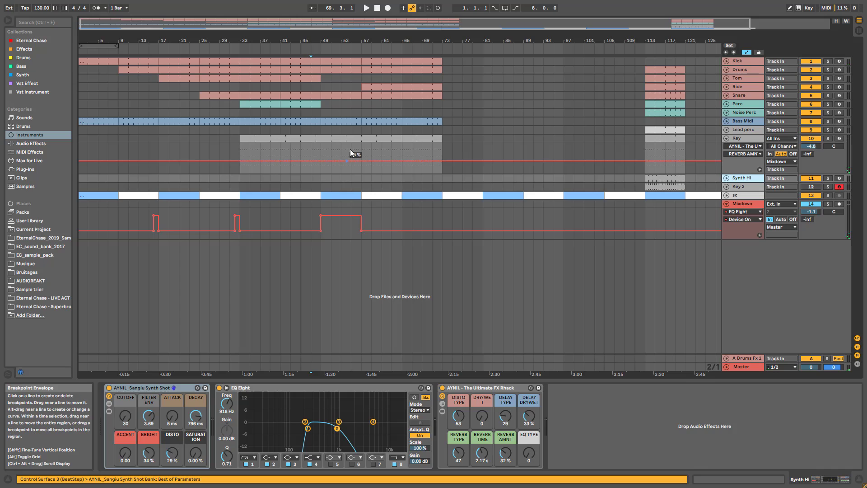
Play from bar 55, move the Synth Hi clip from bar 113 to bar 57, and duplicate it through bar 73.
click(354, 148)
key(space)
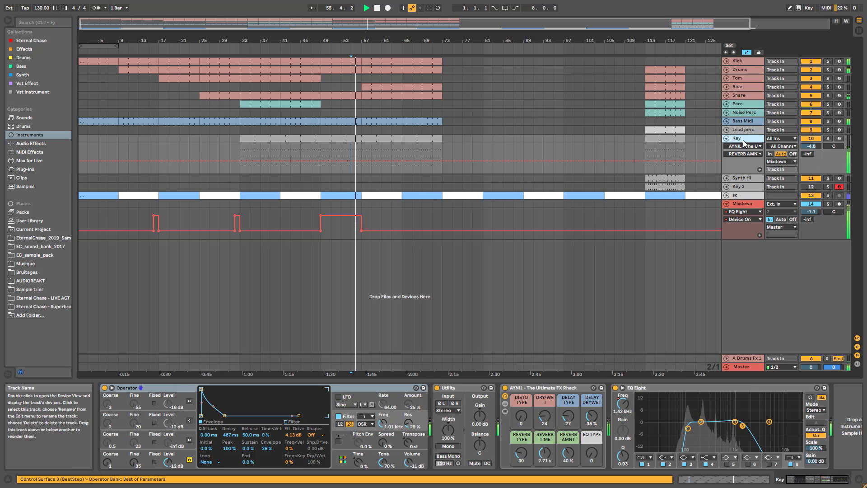
click(726, 178)
click(670, 181)
drag(671, 181, 386, 186)
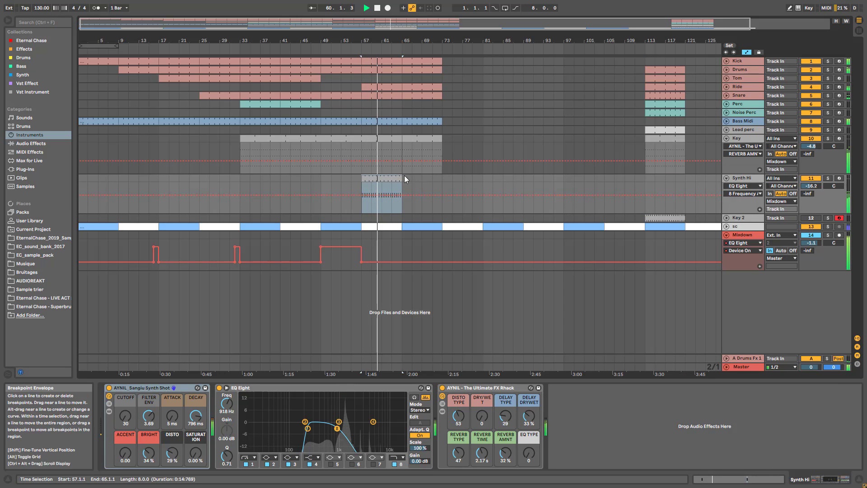
key(ctrl+d)
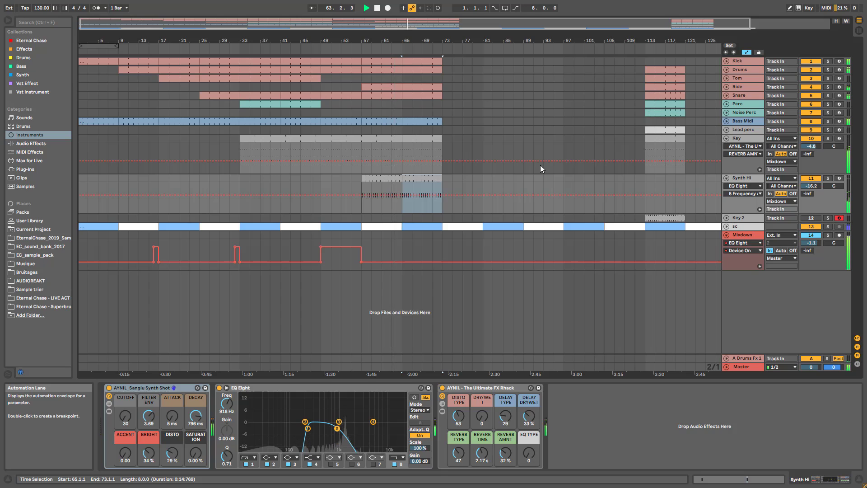
Extend the Key track's last clip from bar 73 to bar 97.
click(727, 96)
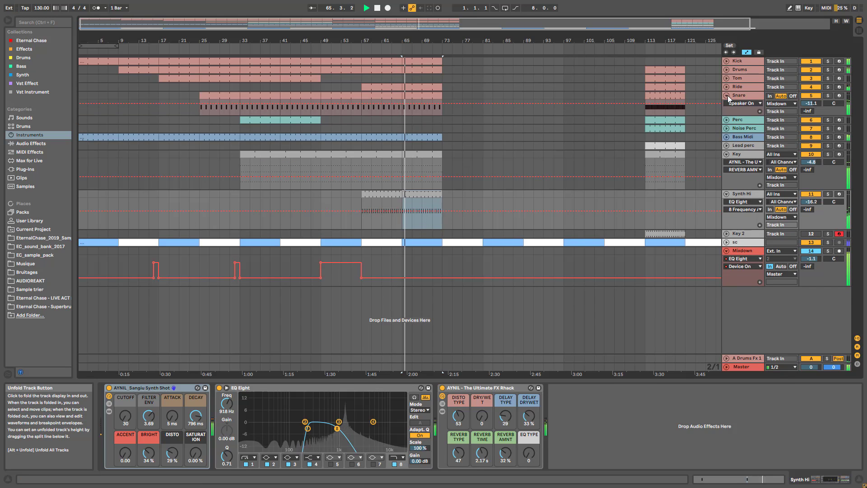
click(728, 96)
drag(441, 152, 565, 153)
drag(463, 41, 492, 70)
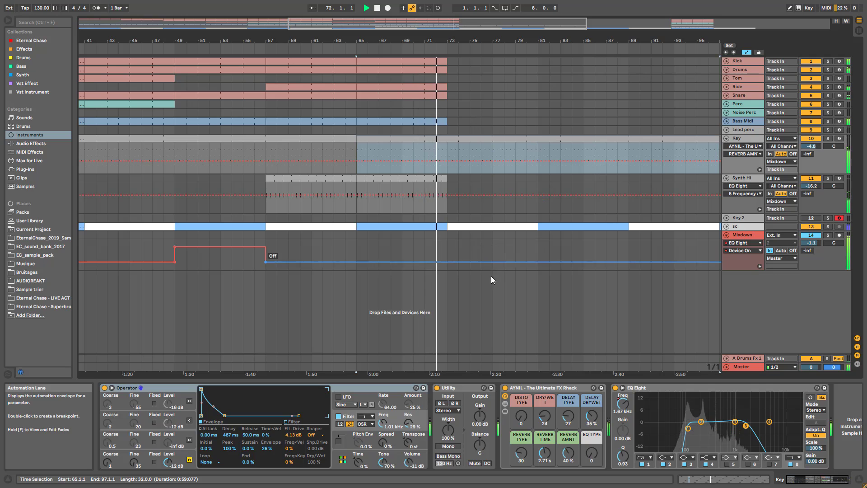
Stop playback and duplicate the Bass Midi and Kick clips at bar 65 into bars 73 to 81.
key(space)
drag(457, 41, 412, 38)
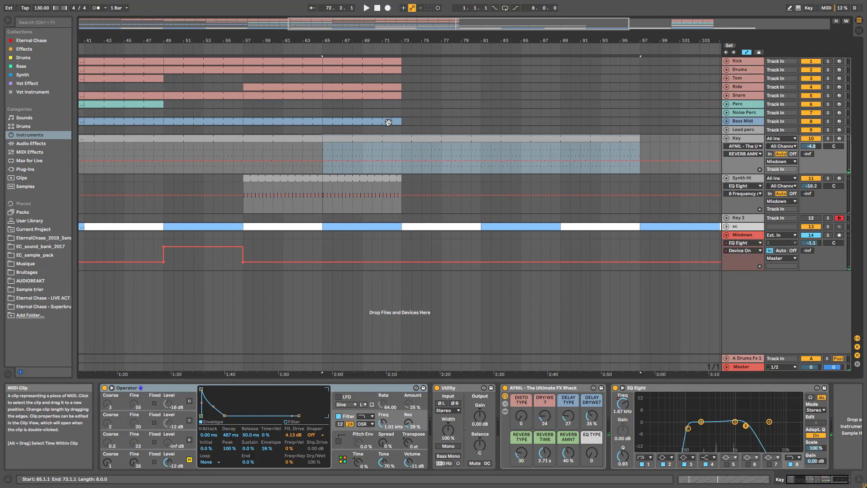
click(388, 122)
key(ctrl+d)
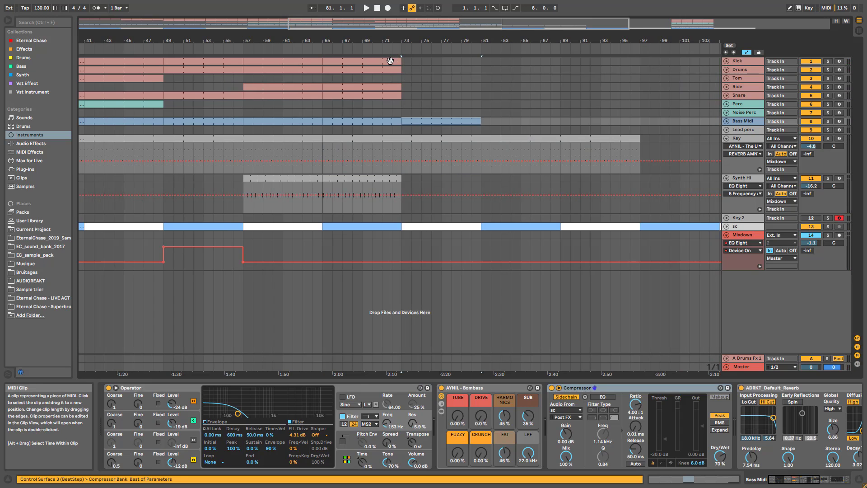
click(390, 60)
key(ctrl+d)
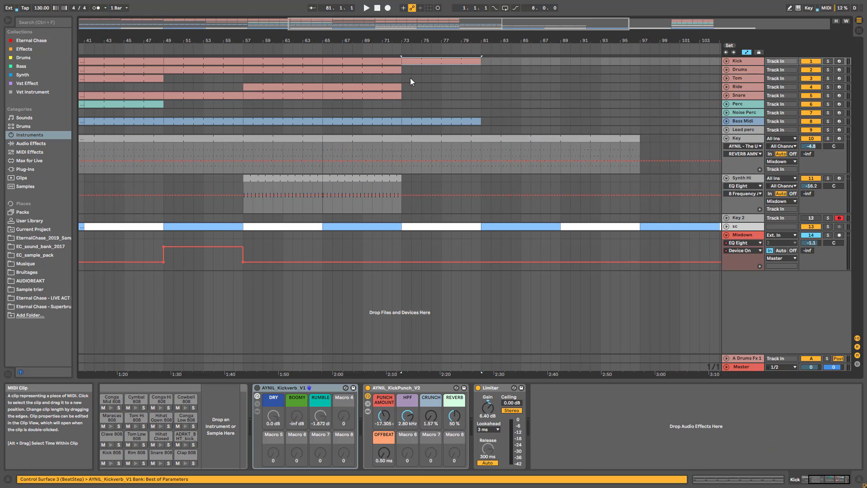
click(379, 72)
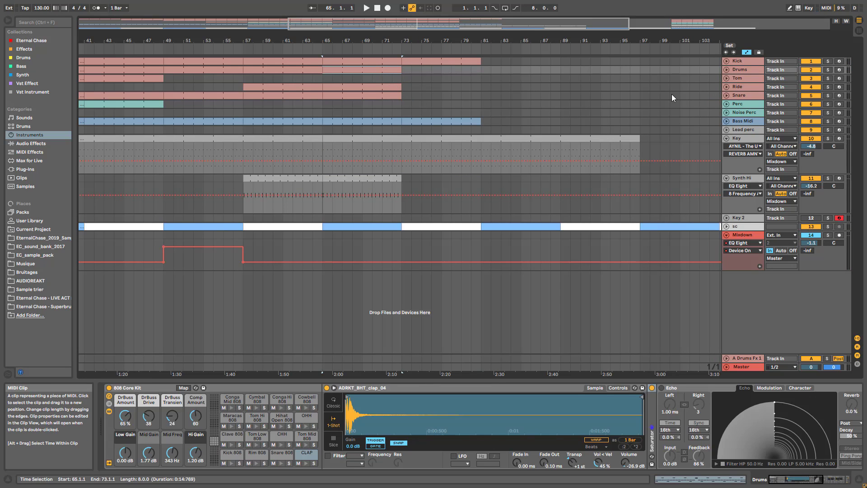
click(729, 70)
click(729, 70)
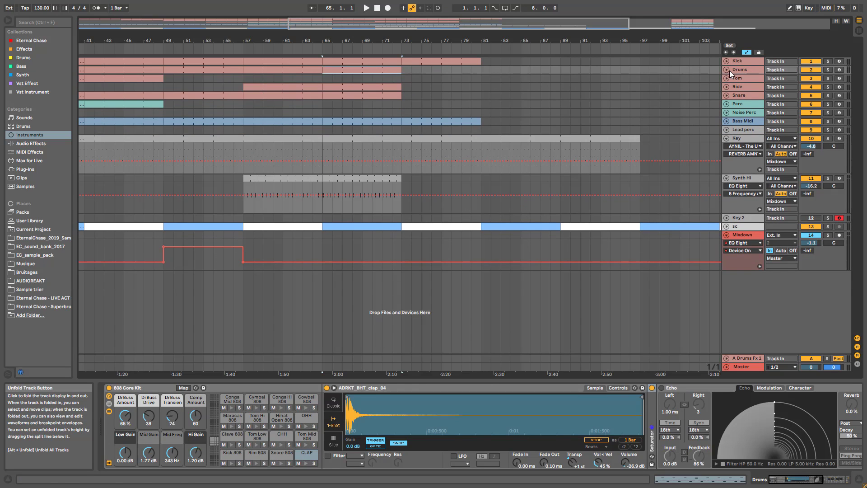
Automate the Mixdown track's EQ Eight Device On to switch on from bar 73, and start playback from bar 71.
click(384, 112)
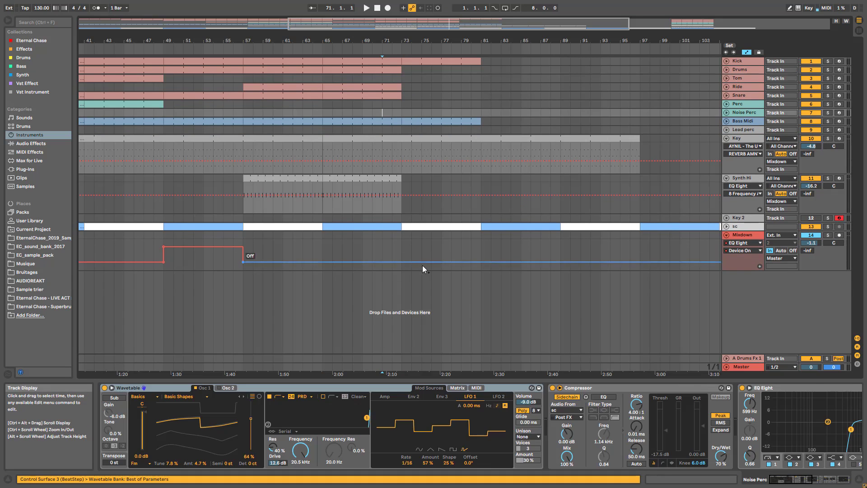
click(405, 263)
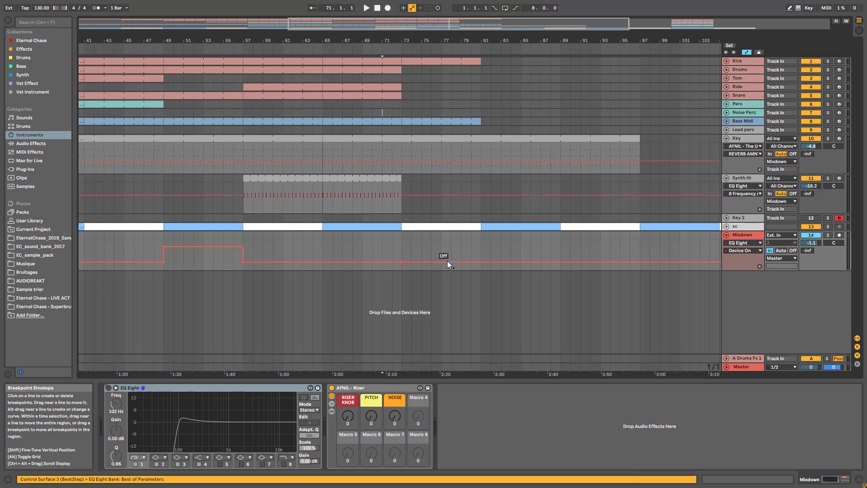
drag(442, 261, 393, 244)
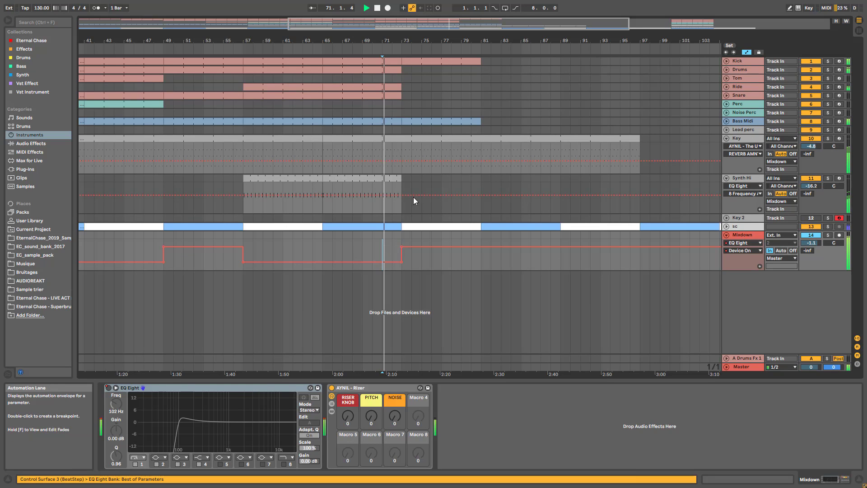
Extend the last Synth Hi clip to bar 81.
drag(401, 183, 477, 186)
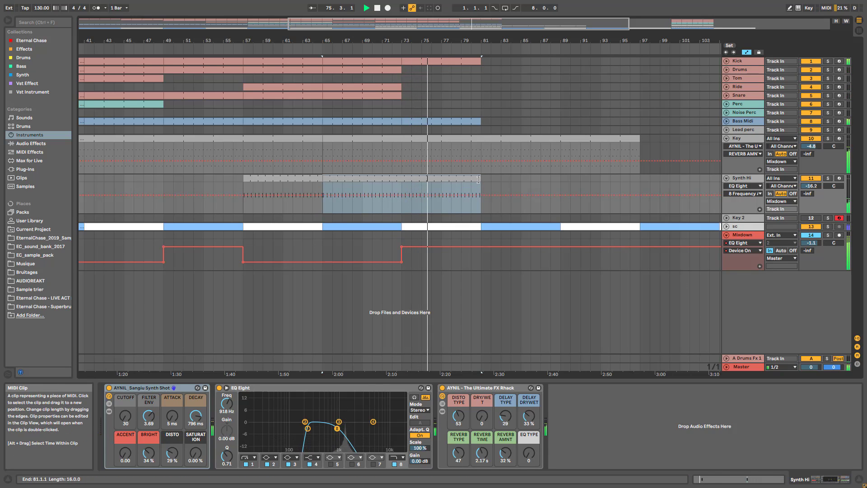
Lower the Synth Hi EQ Eight's band 8 frequency to 677 Hz while playing from bar 65.
key(space)
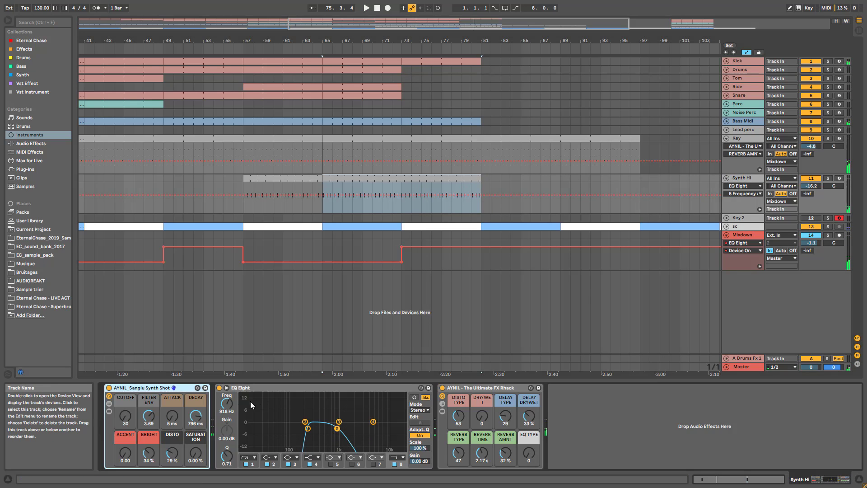
key(space)
drag(227, 403, 227, 408)
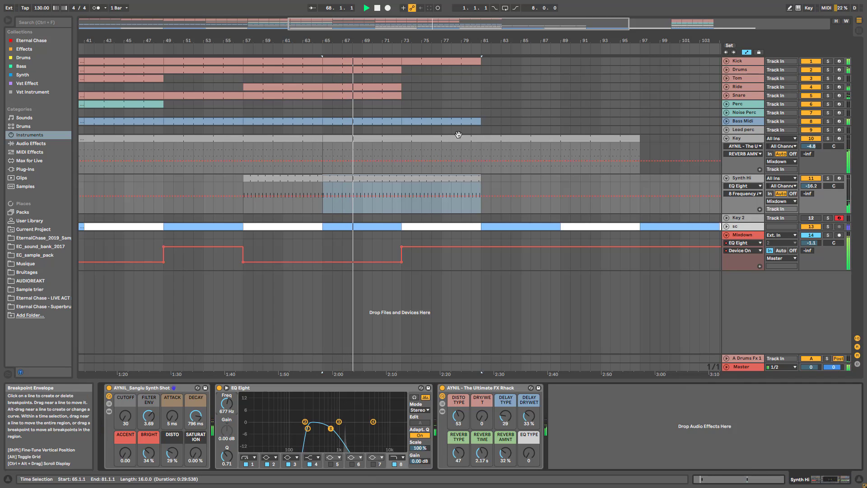
Automate the Mixdown EQ Eight to switch off from bar 77, and shorten the last Synth Hi clip to end at bar 77.
drag(440, 250, 441, 262)
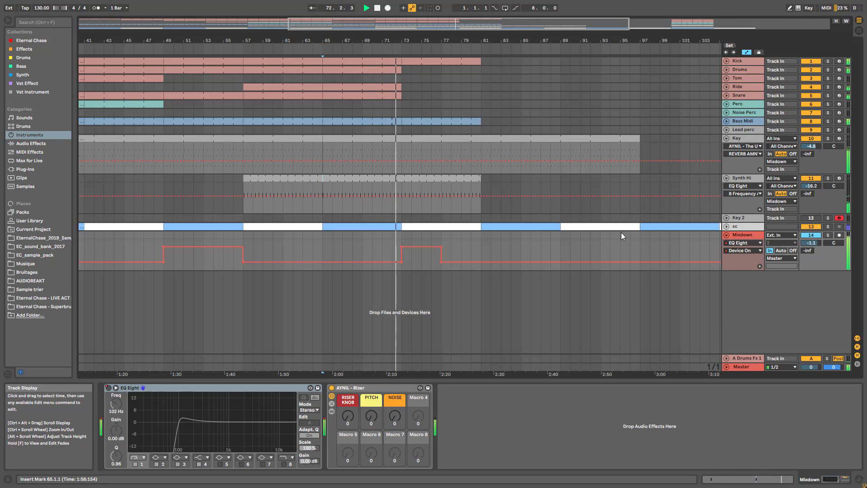
drag(481, 180, 441, 181)
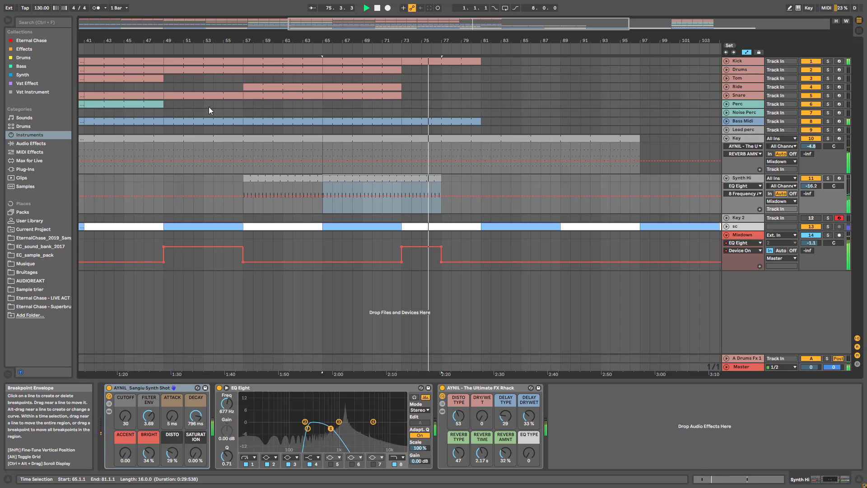
Copy the earlier eight-bar Perc clip to bars 73 to 81 and start playback from bar 73.
drag(326, 24, 326, 14)
drag(138, 104, 342, 104)
click(319, 118)
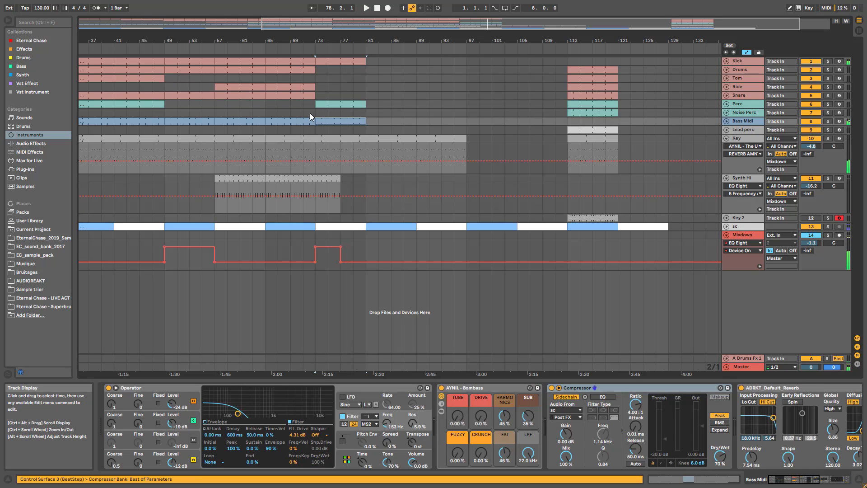
key(space)
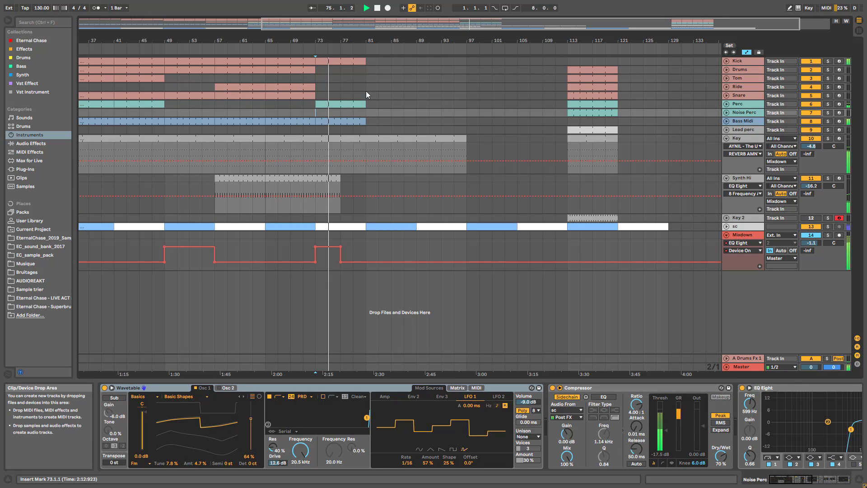
Duplicate the last Drums clip into bars 73 to 81.
click(311, 70)
key(ctrl+d)
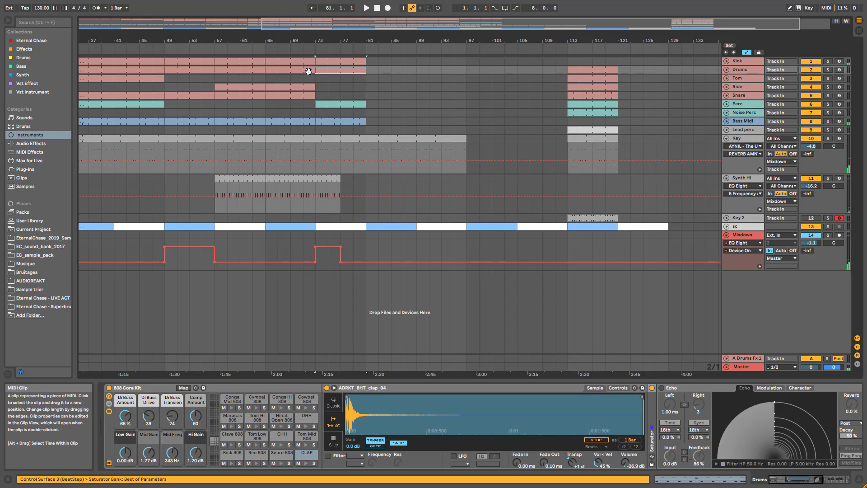
Delete all CLAP and OHH notes from the Drums clip at bar 73, and start playback from bar 71.
double_click(330, 70)
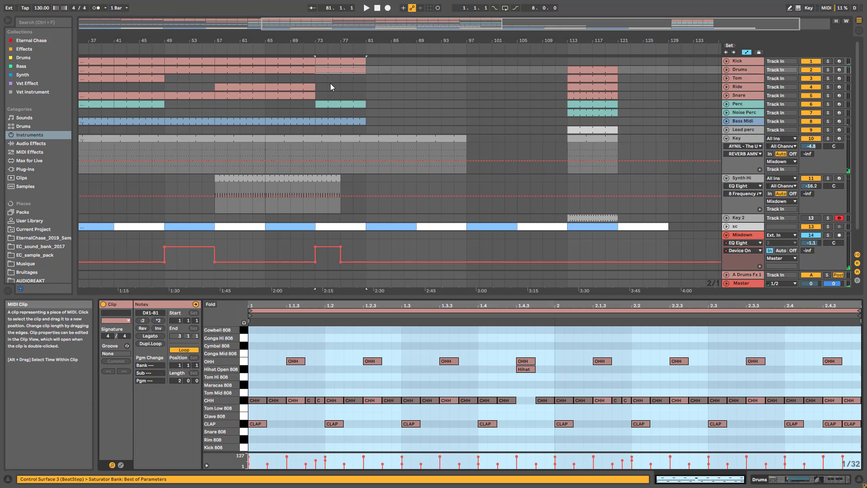
click(244, 424)
key(Delete)
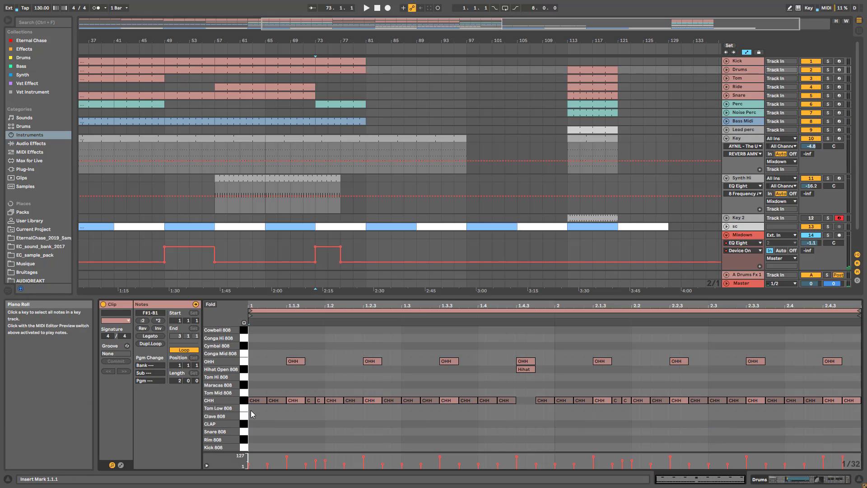
click(244, 361)
key(Delete)
click(286, 350)
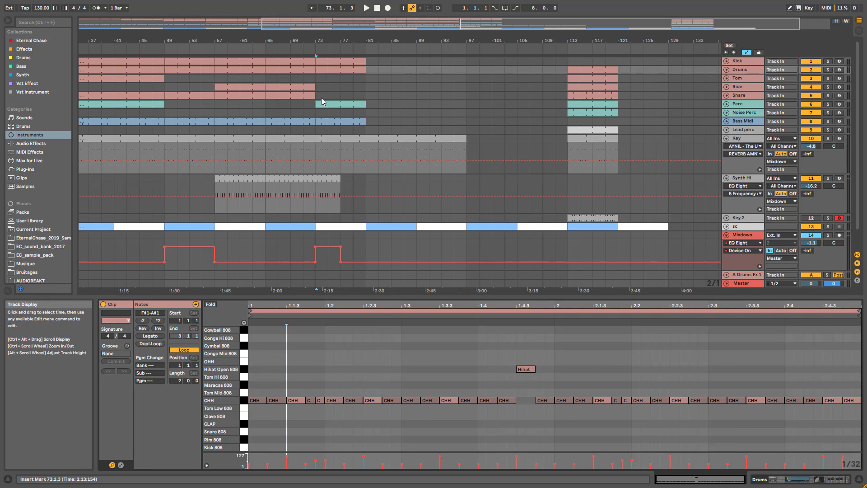
click(307, 113)
key(space)
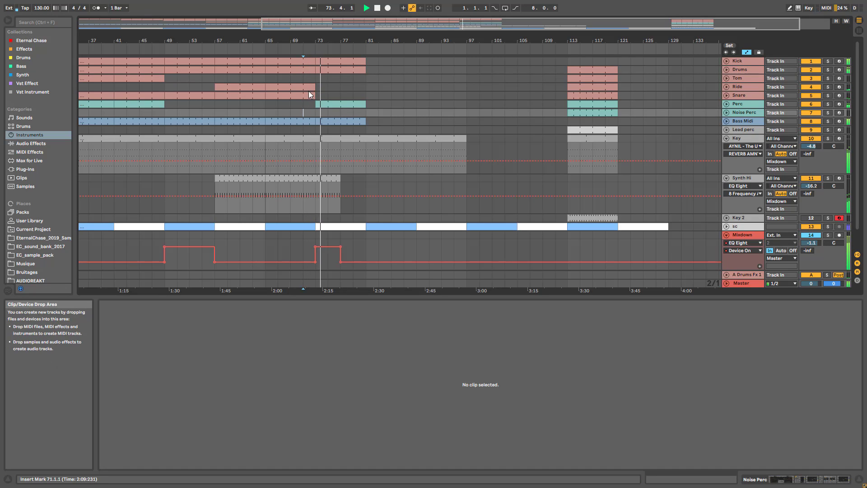
Try a copy of the bar 113 Snare clip at bars 73 to 81, playing from bar 71, and remove it.
click(726, 95)
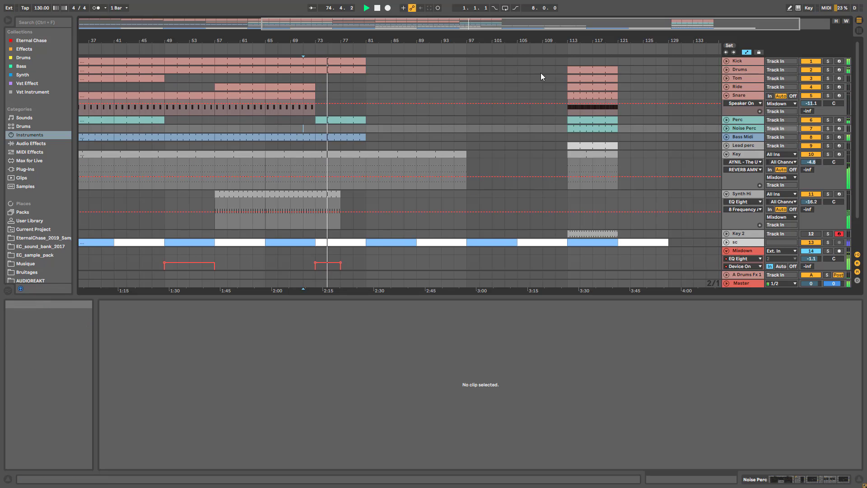
drag(578, 93, 328, 101)
click(305, 110)
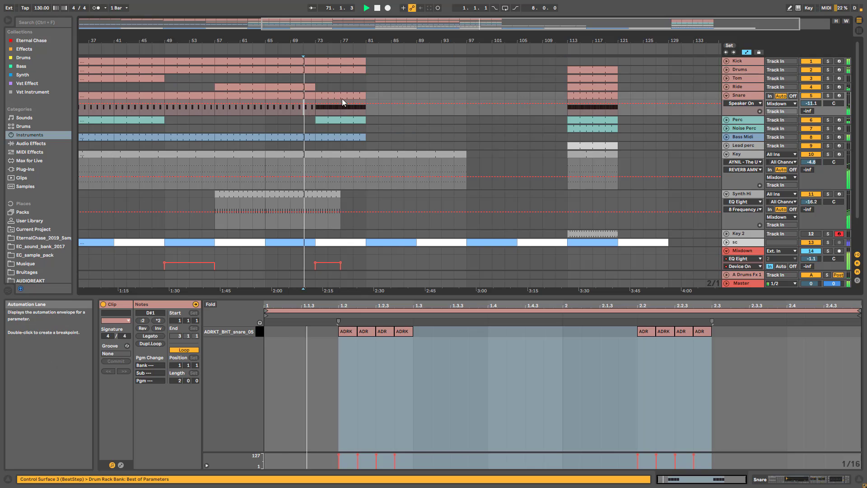
drag(438, 29, 390, 51)
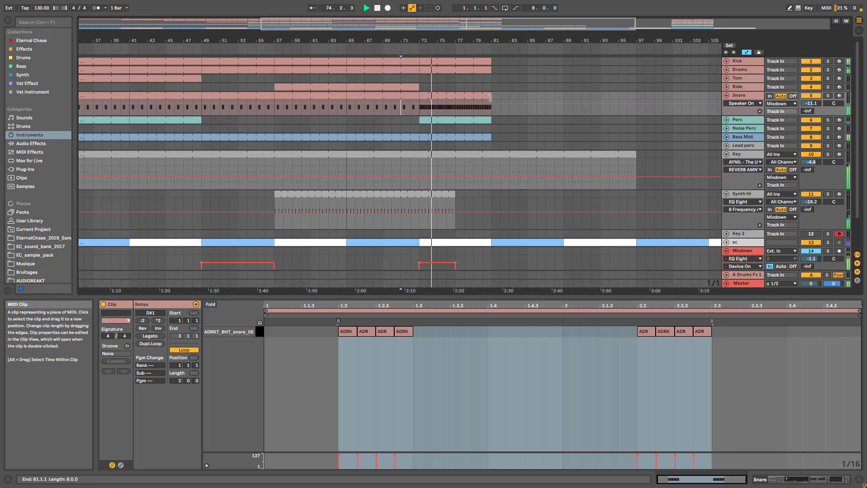
drag(493, 101, 405, 115)
key(space)
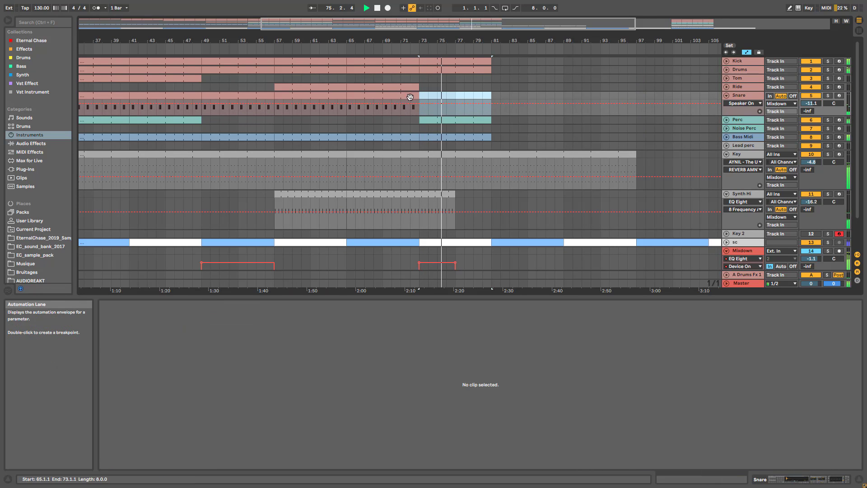
Extend the Snare clip that starts at bar 65 to bar 81, with playback running from bar 73.
click(406, 106)
click(422, 118)
key(space)
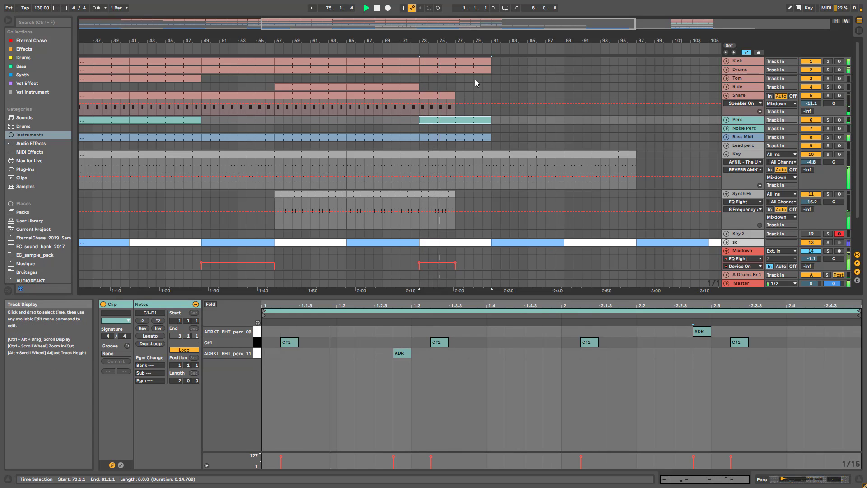
drag(437, 24, 445, 51)
drag(441, 96, 520, 105)
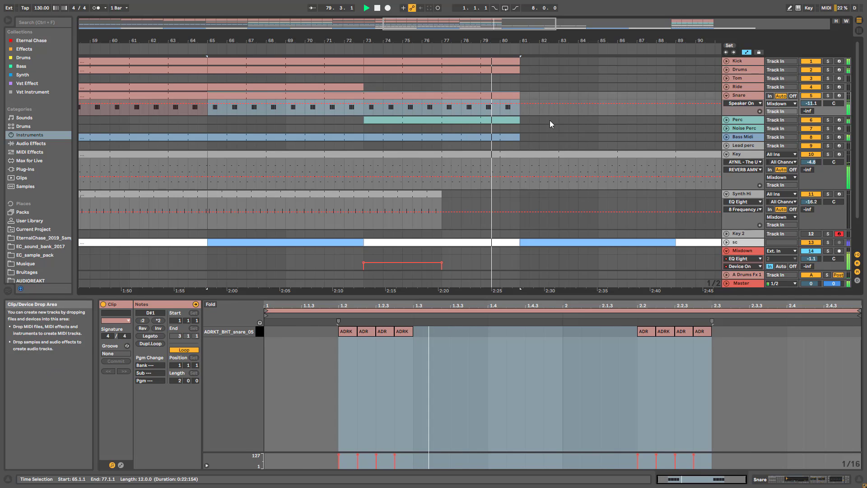
Stop playback and duplicate the bar 73 to 81 clips on the Kick through Bass Midi tracks into bars 81 to 89.
drag(464, 39, 347, 20)
key(space)
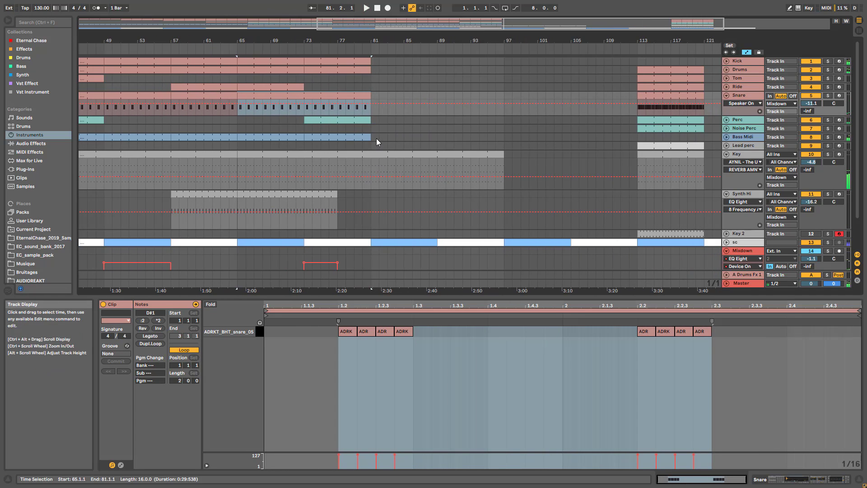
drag(373, 139, 307, 58)
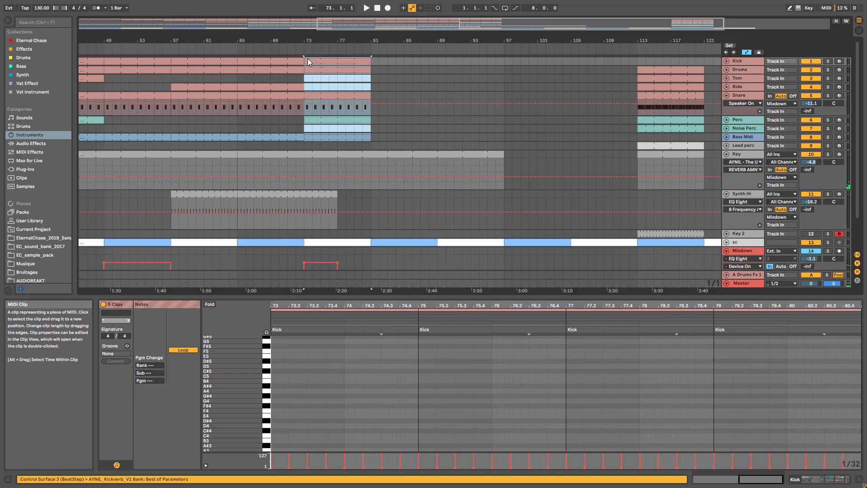
key(ctrl+d)
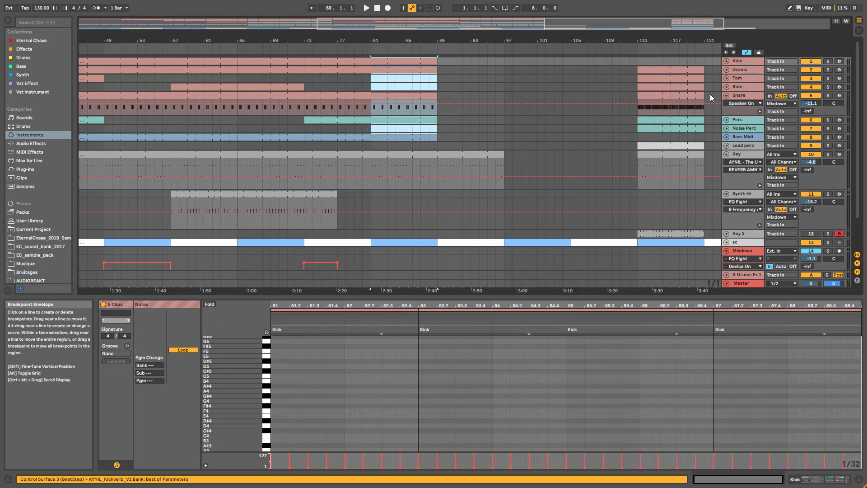
Try placing a copy of the bar 113 Tom clip on the Drums track at bar 81 and inspect its notes.
click(388, 70)
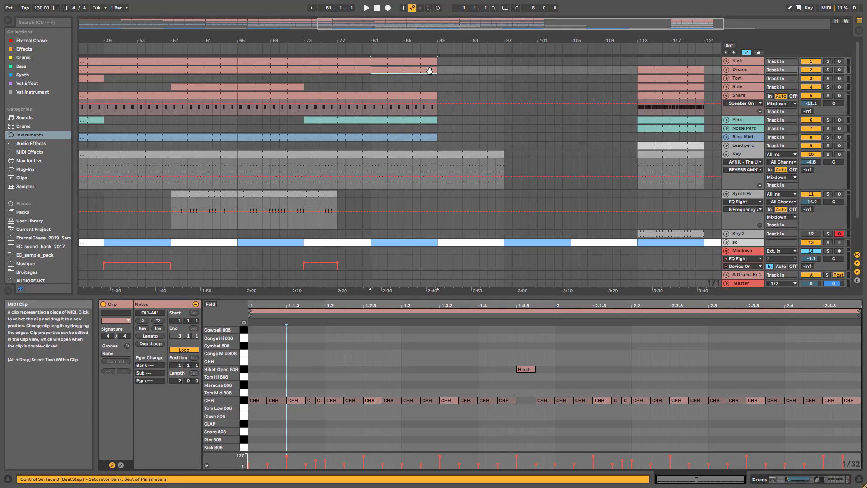
click(651, 78)
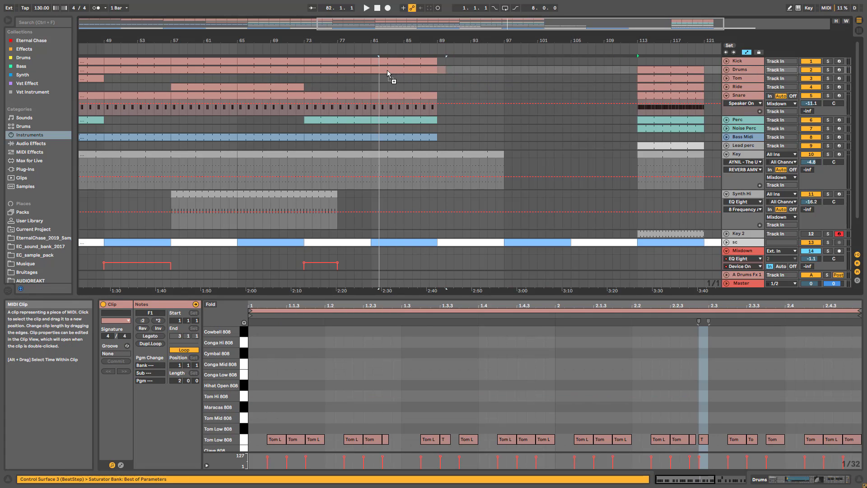
click(386, 70)
scroll(275, 397, down, 4)
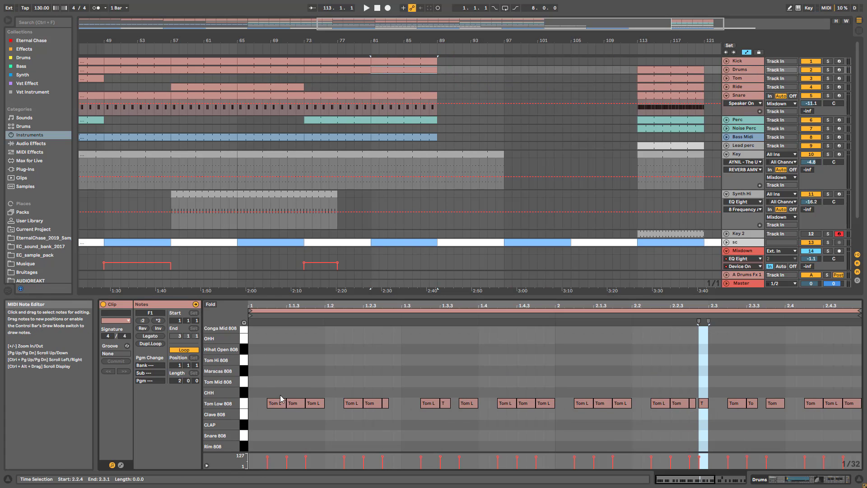
scroll(314, 360, up, 3)
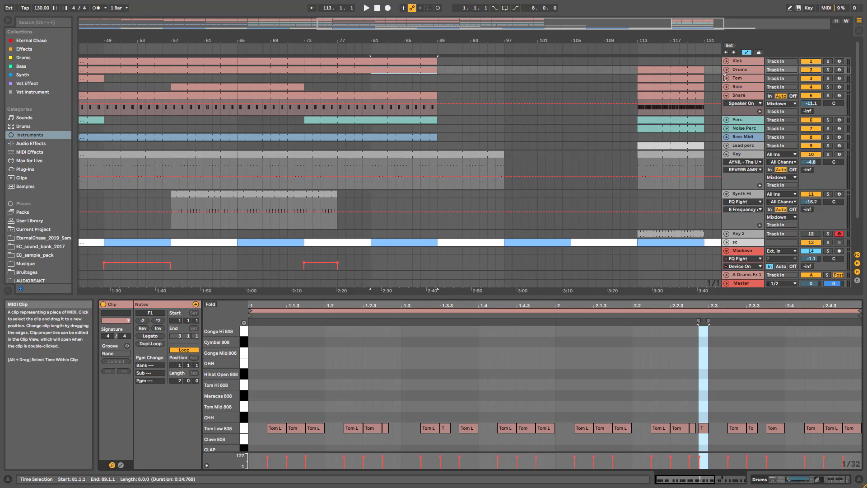
Replace the Drums clip at bar 81 with a copy of the bar 113 Drums clip and delete its CLAP notes.
drag(654, 72, 387, 72)
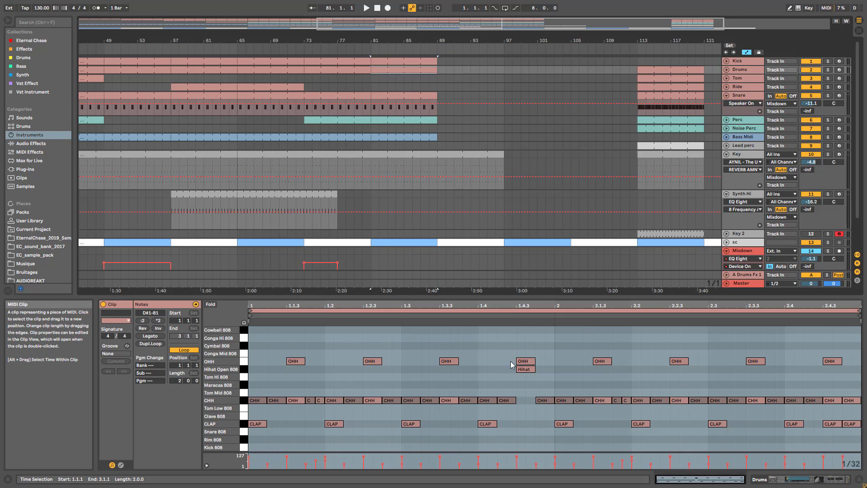
click(241, 425)
key(Delete)
Play the arrangement from bar 79 to bar 89 to check the new section, and stop playback.
click(354, 86)
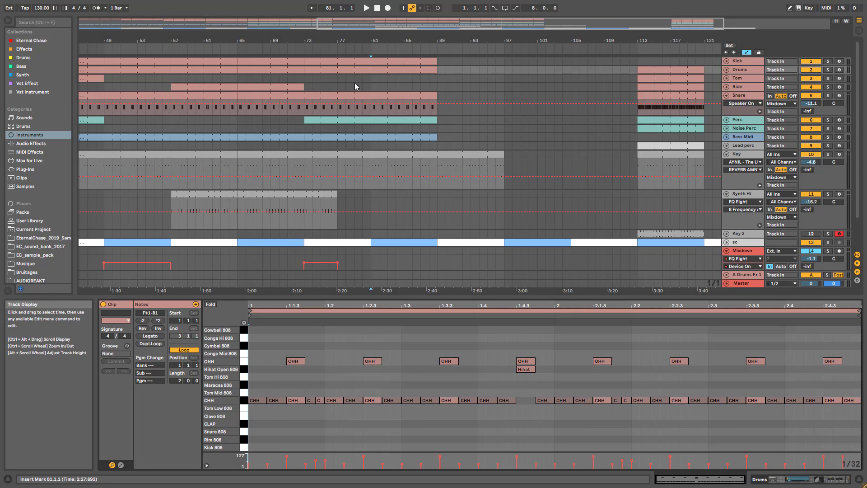
key(space)
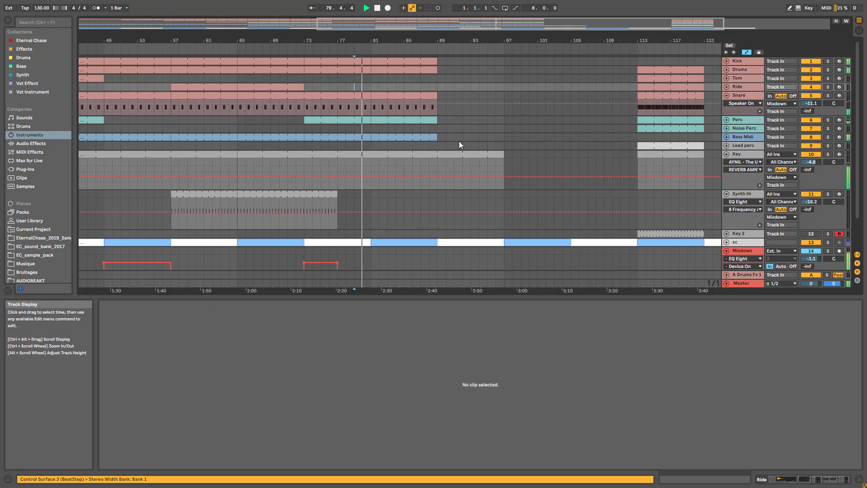
drag(397, 24, 553, 24)
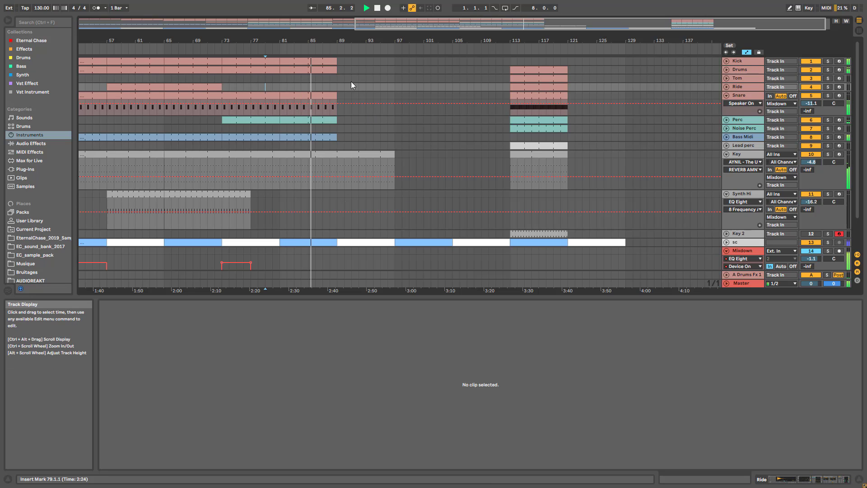
mouse_move(391, 31)
mouse_down()
mouse_move(401, 54)
mouse_move(386, 47)
mouse_up()
scroll(277, 242, down, 2)
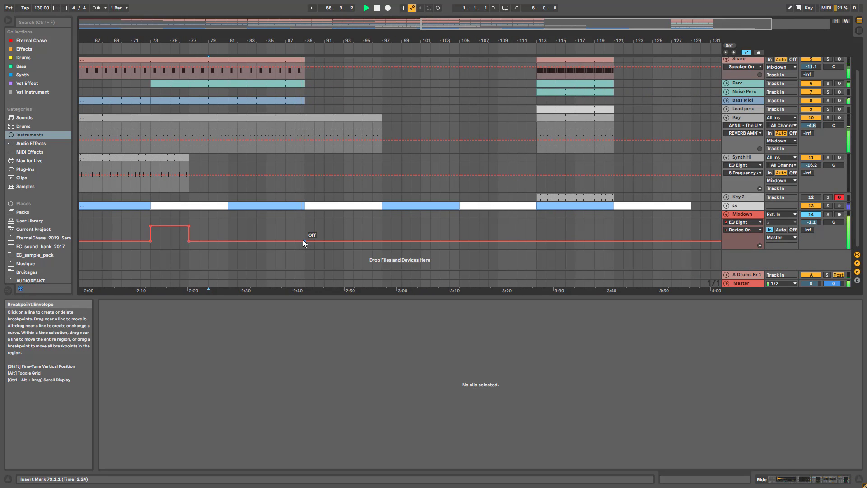
key(space)
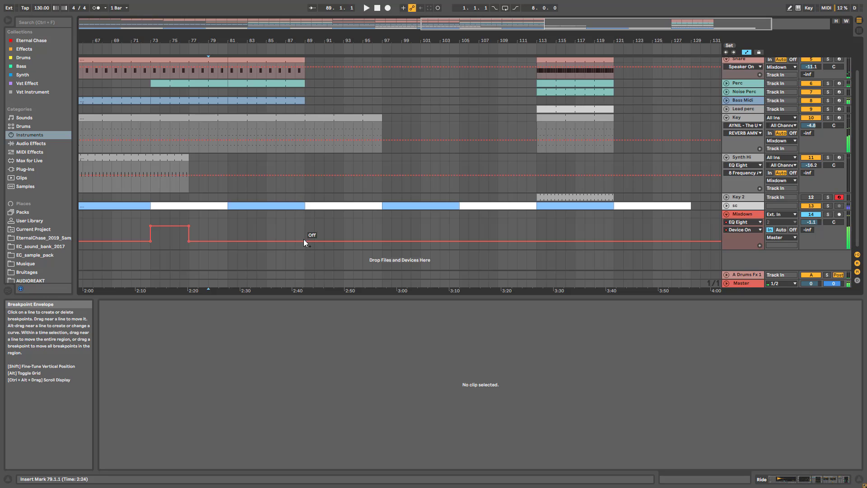
Copy the bar 113 Lead perc clip to bar 89, and automate the Mixdown EQ Eight on from bar 89 to bar 95.
click(548, 110)
drag(548, 110, 310, 108)
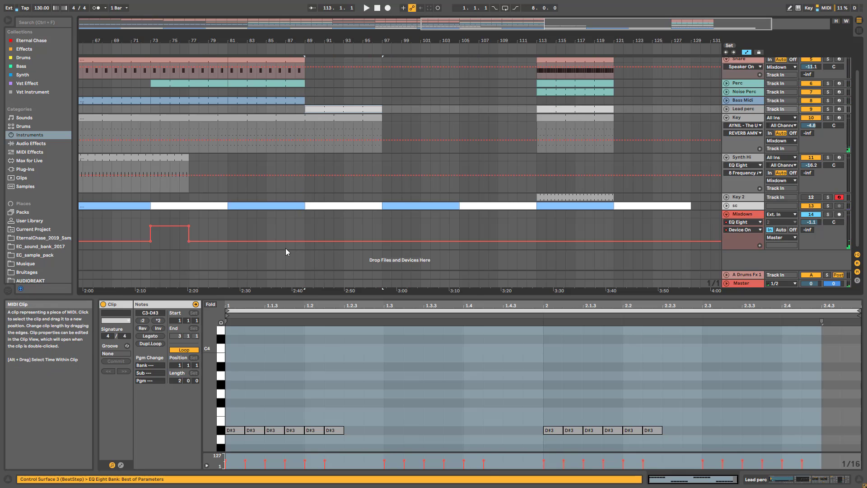
mouse_move(312, 241)
mouse_down()
mouse_move(315, 226)
mouse_move(304, 226)
mouse_up()
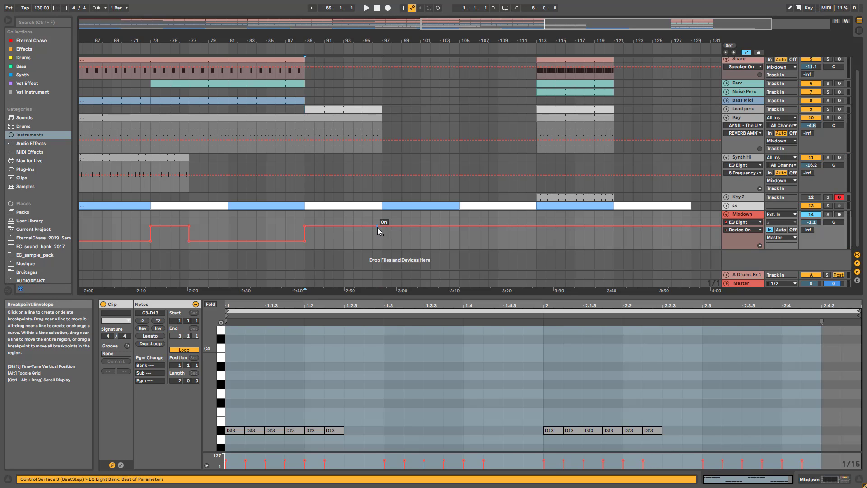
drag(362, 226, 362, 241)
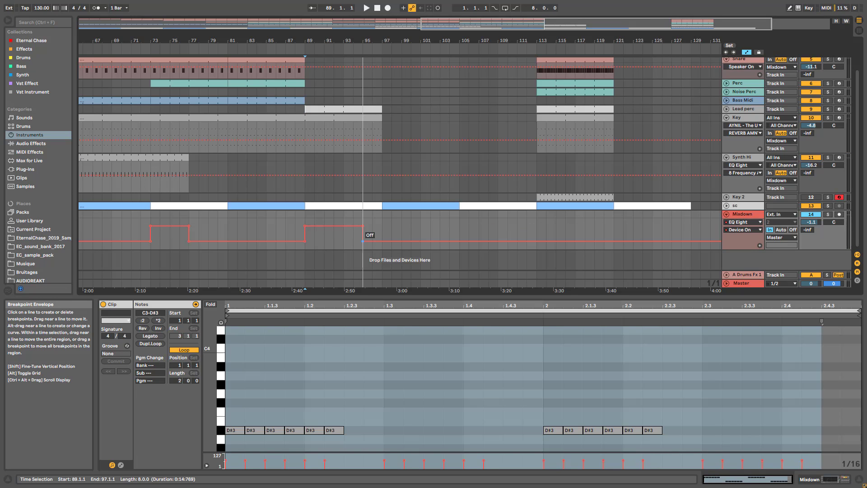
Duplicate the last Kick and Drums clips into bars 89 to 97.
scroll(308, 90, up, 3)
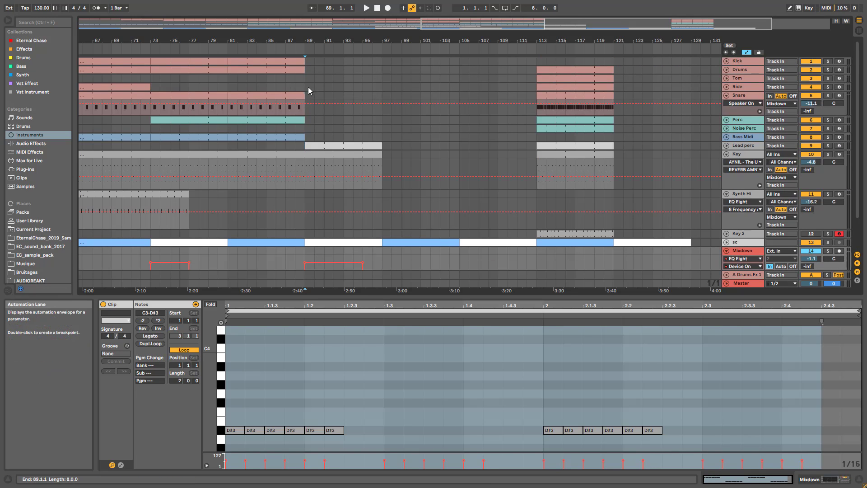
click(291, 62)
click(287, 71)
key(ctrl+d)
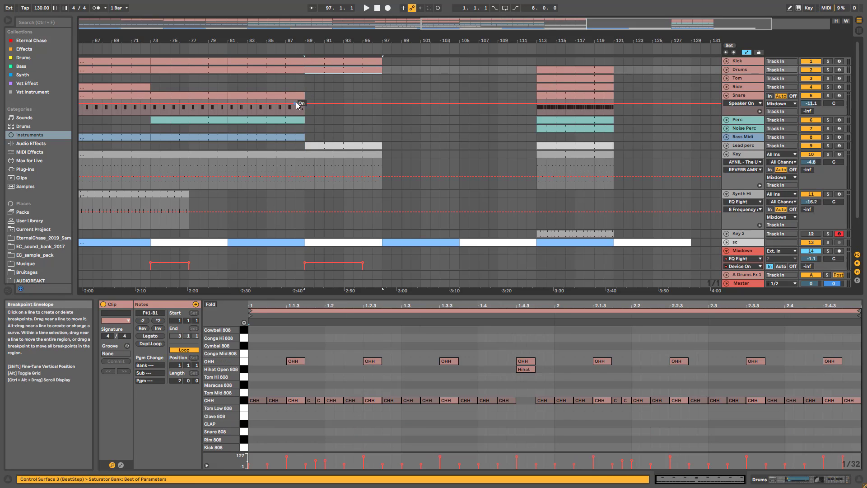
Duplicate the last Snare, Perc and Bass Midi clips into bars 89 to 97.
click(294, 96)
key(ctrl+d)
click(296, 121)
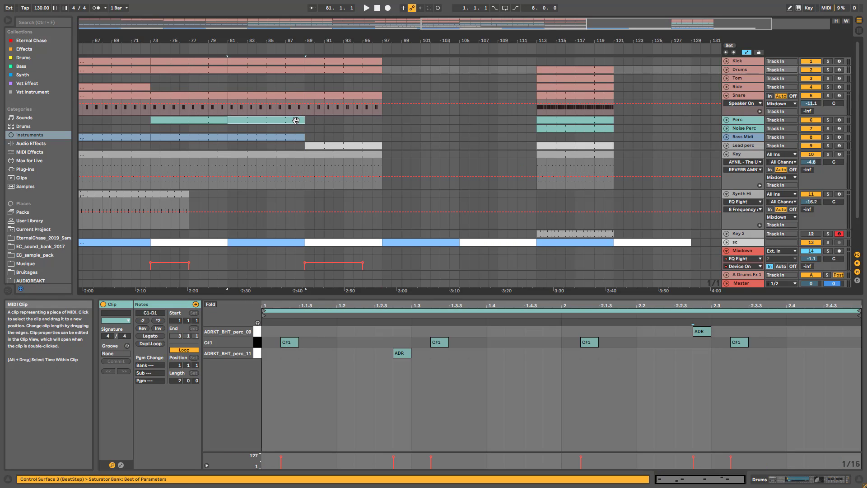
key(ctrl+d)
click(295, 139)
key(ctrl+d)
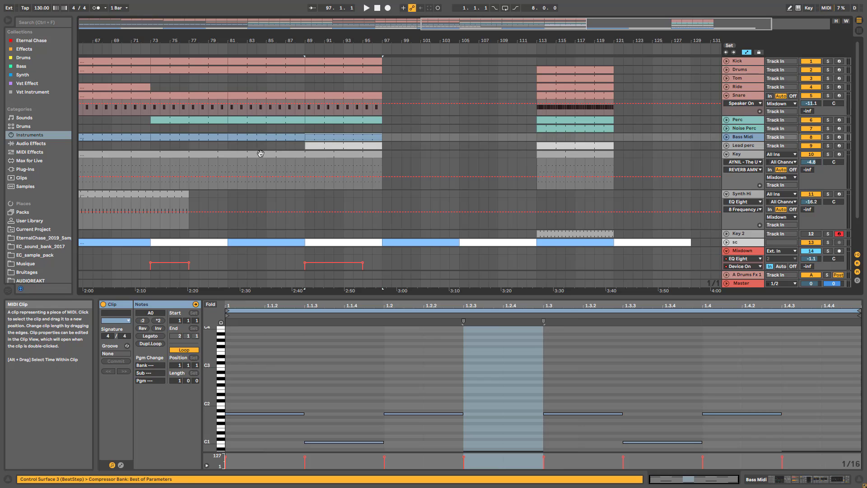
Play the arrangement from bar 87 to about bar 91 to check the Lead perc entry, and stop playback.
click(284, 222)
key(space)
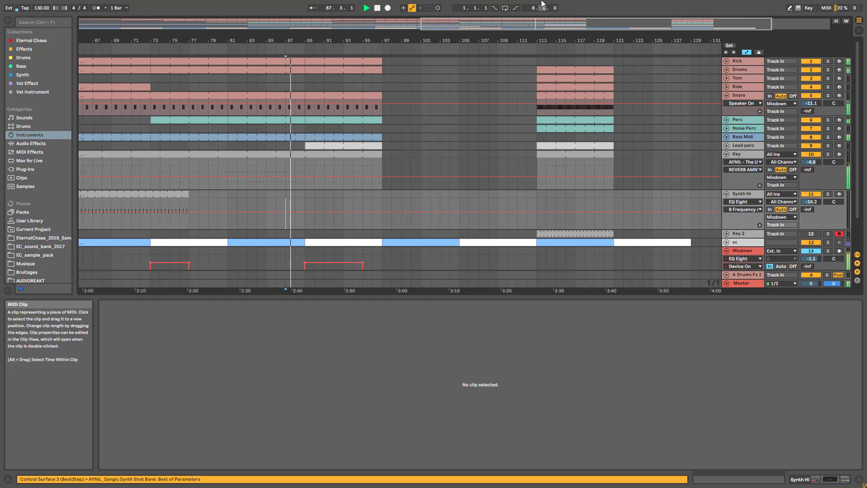
drag(505, 28, 505, 54)
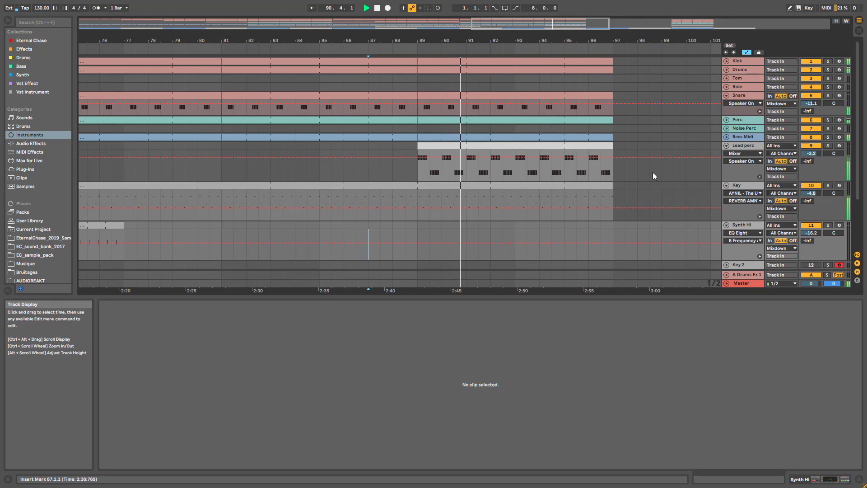
key(space)
Add an Auto Filter at the end of the Lead perc device chain and set it to highpass at 5.06 kHz during playback.
double_click(741, 147)
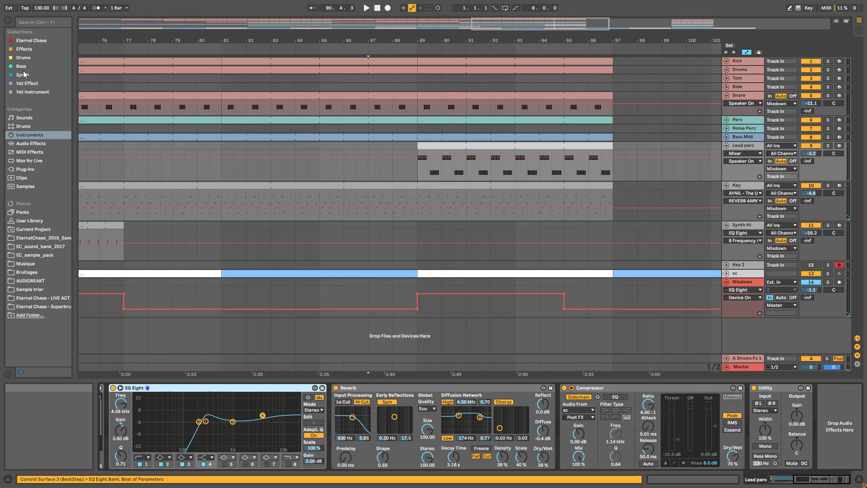
click(30, 143)
drag(75, 96, 172, 96)
click(110, 57)
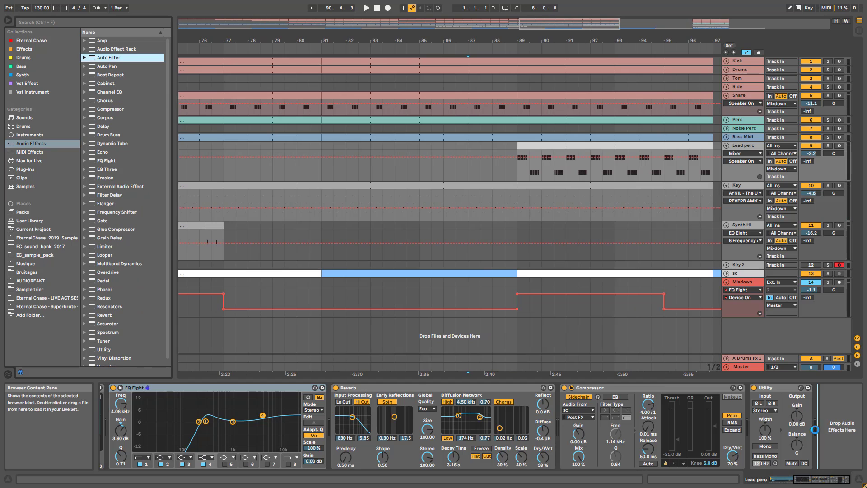
drag(817, 430, 764, 439)
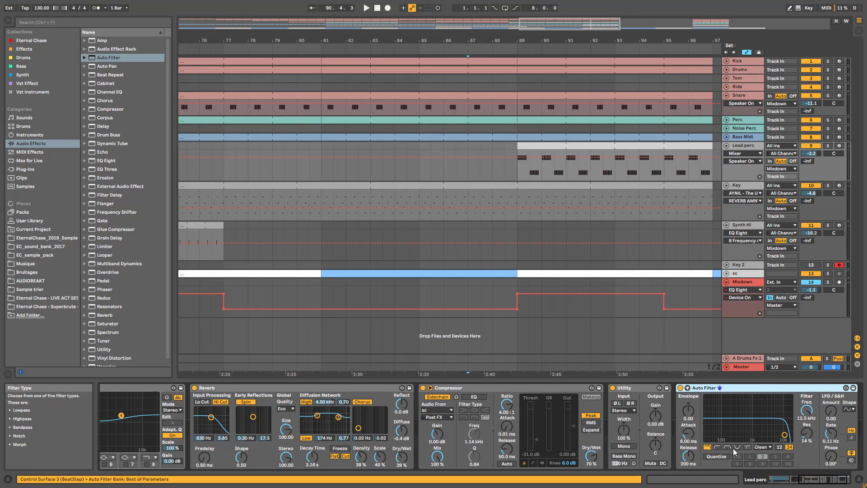
click(718, 447)
key(space)
drag(808, 411, 808, 424)
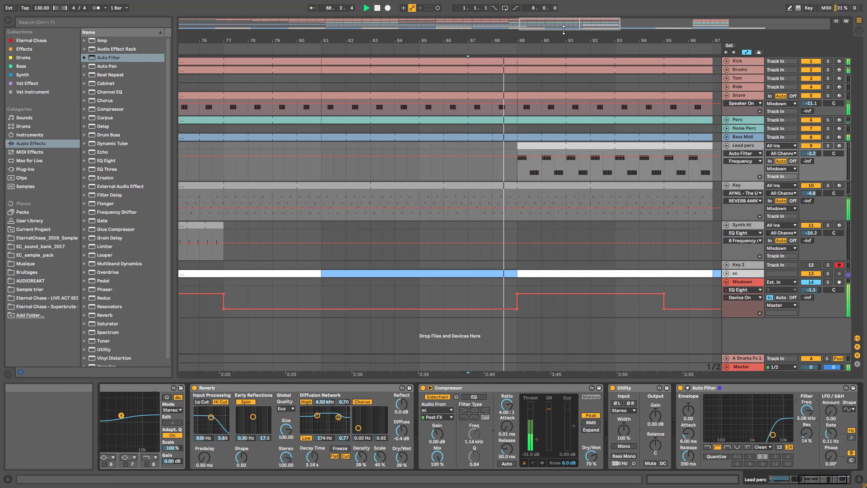
Automate the Lead perc Auto Filter frequency from 5.06 kHz at bar 89 down to 174 Hz at bar 95, and stop playback.
drag(563, 31, 685, 8)
click(519, 152)
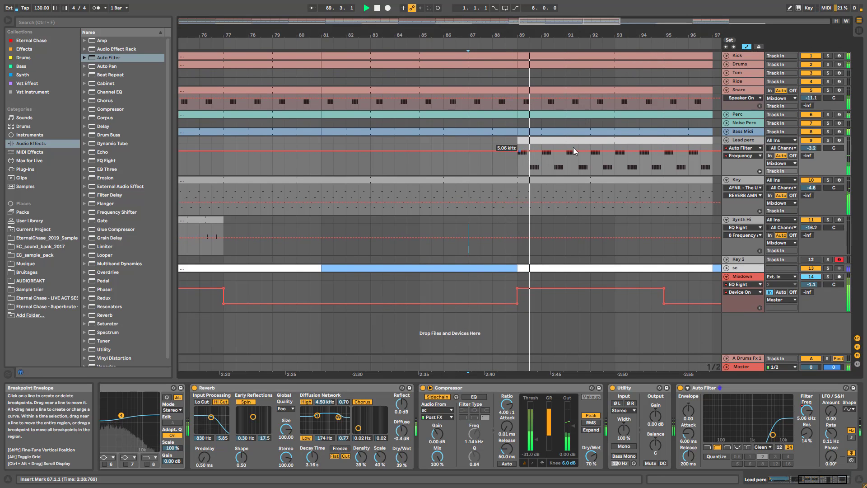
drag(662, 152, 664, 166)
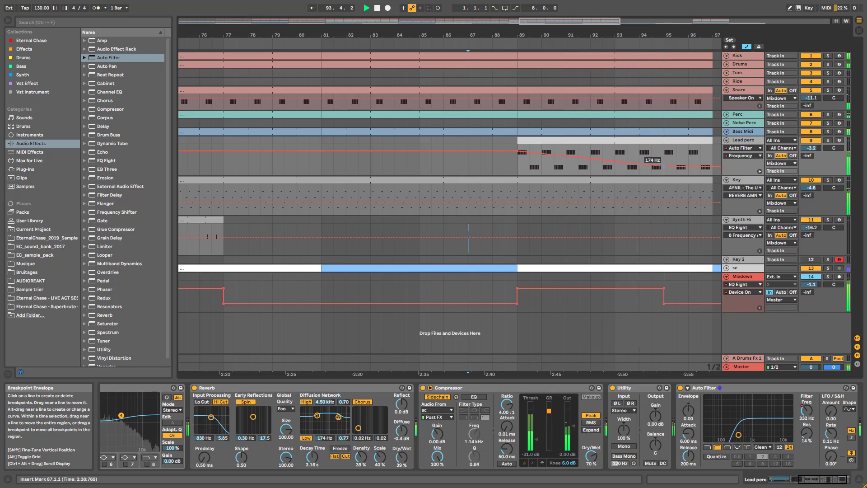
drag(538, 21, 539, 5)
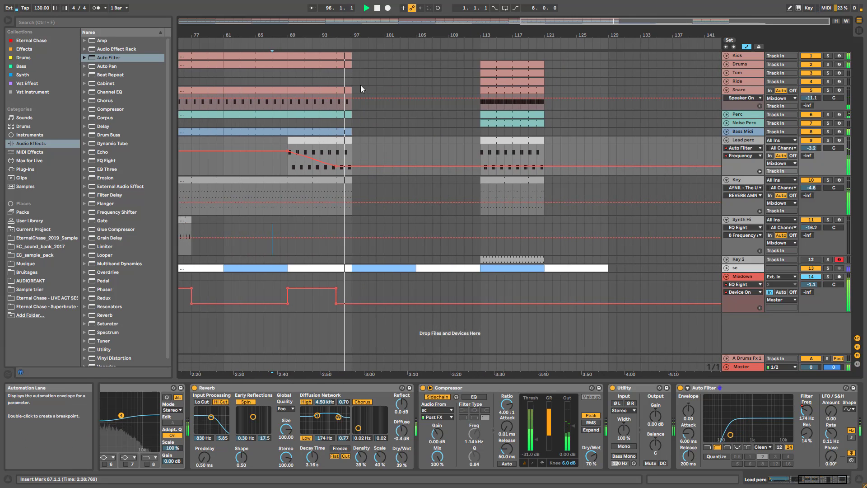
mouse_move(590, 21)
mouse_down()
mouse_move(590, 36)
mouse_move(590, 28)
mouse_up()
key(space)
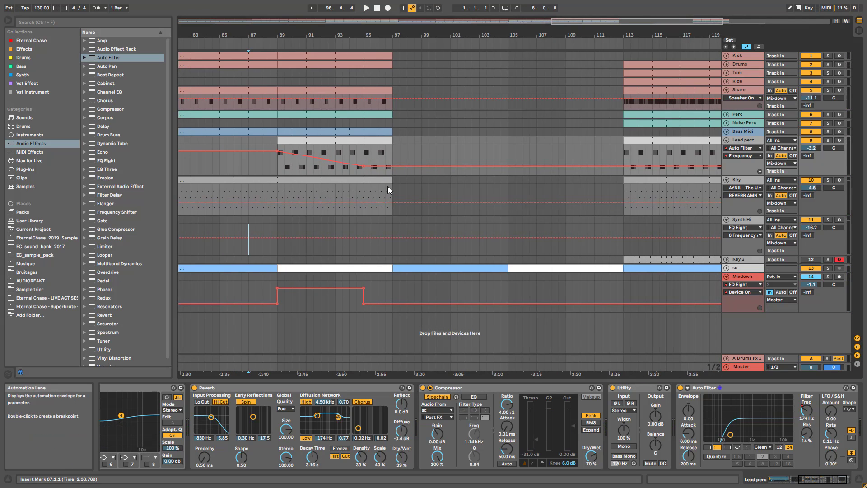
Extend the Key clip to about bar 105, the Kick, Drums, Snare, Perc and Bass Midi clips to about bar 107, and Lead perc to about bar 108.
drag(389, 179, 514, 205)
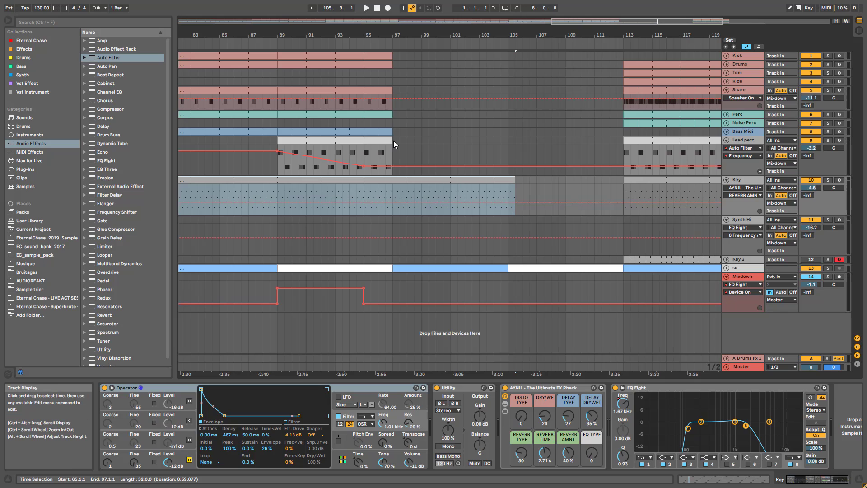
drag(389, 141, 450, 141)
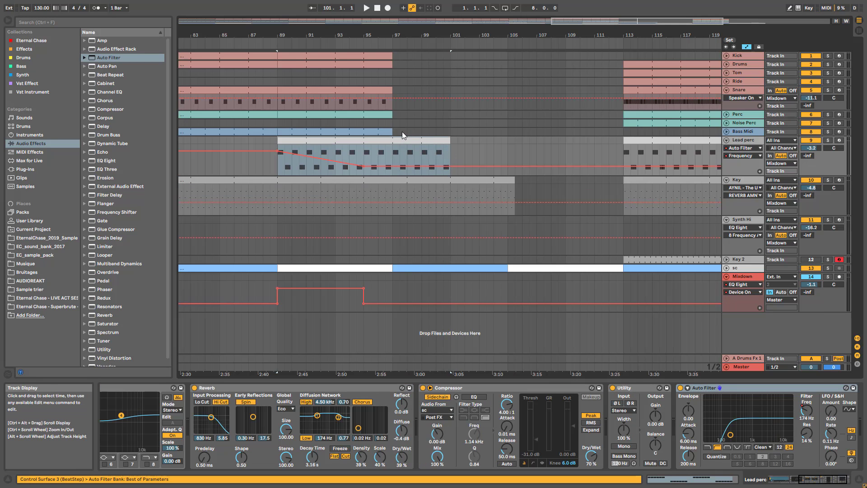
drag(400, 131, 545, 68)
click(458, 141)
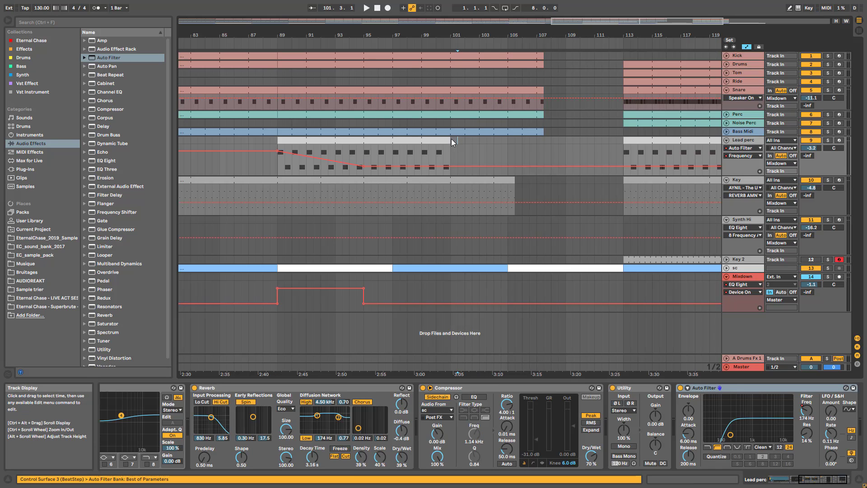
drag(451, 139, 558, 140)
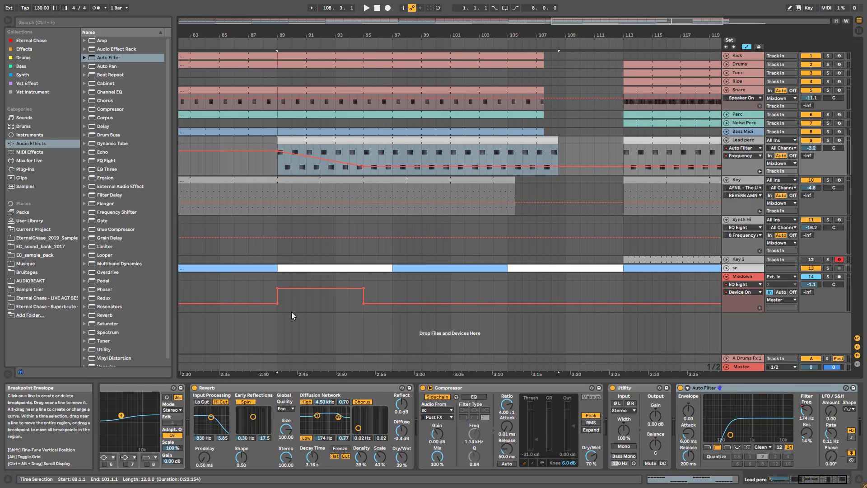
Play from bar 89 and try out the RISER KNOB of the AYNIL - Rizer rack on the Mixdown track.
click(281, 304)
key(space)
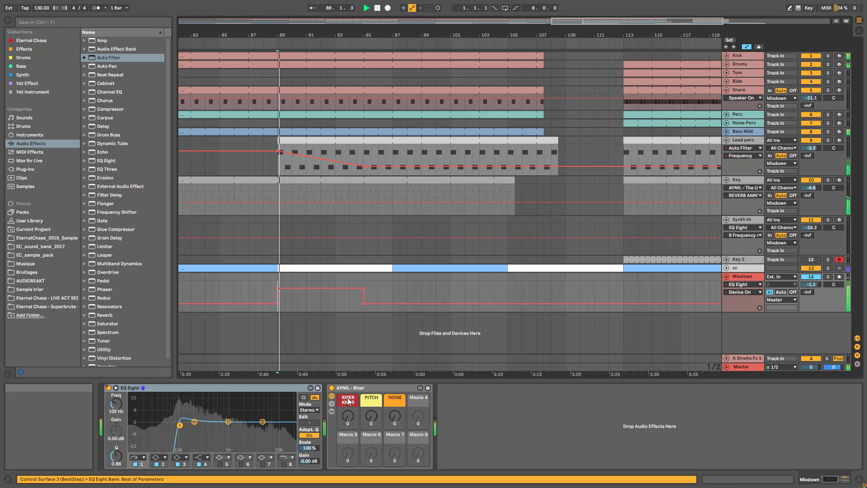
click(348, 400)
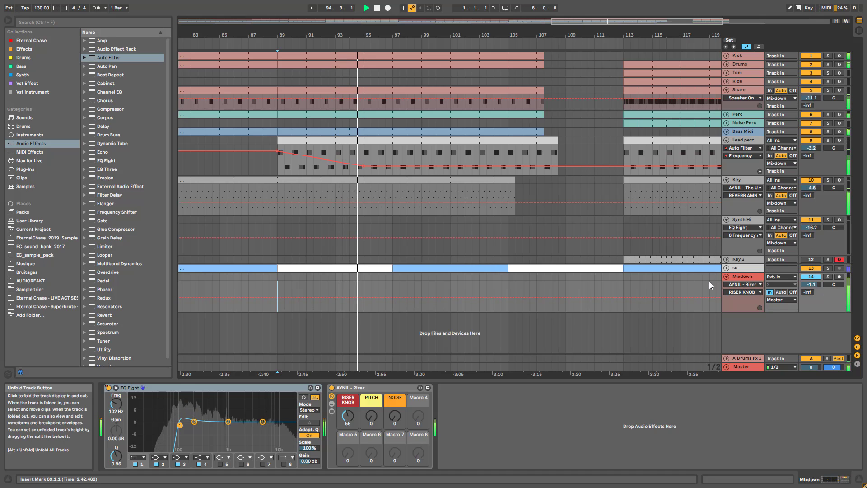
Move the end of the Lead perc filter frequency ramp to about bar 97 at 26.0 Hz, and stop playback.
click(389, 167)
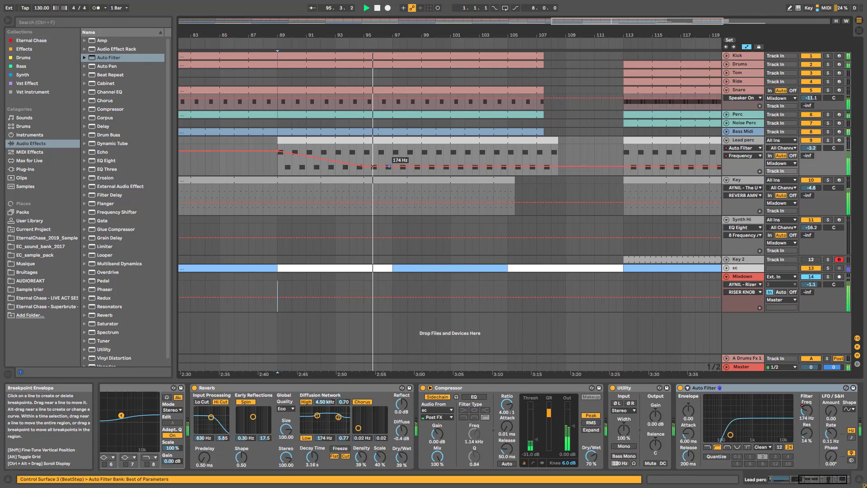
drag(389, 167, 392, 188)
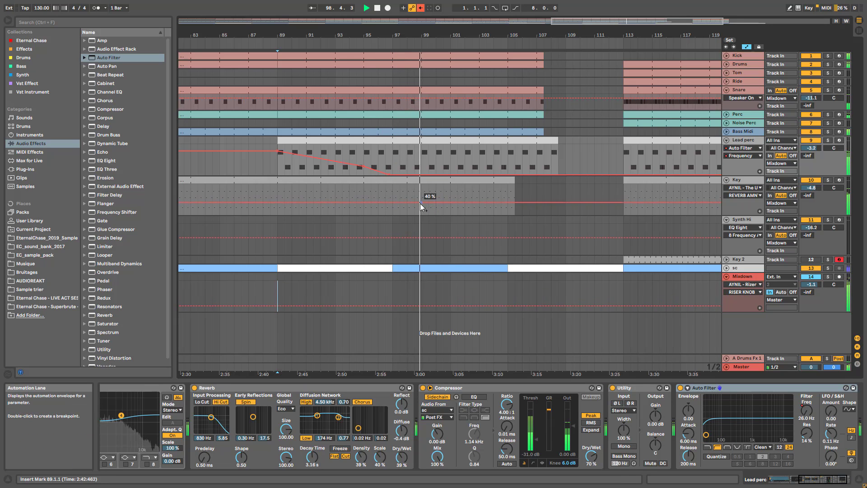
key(space)
Show the Mixdown EQ Eight Device On automation and extend its on section from bar 89 to bar 101.
click(735, 285)
click(736, 297)
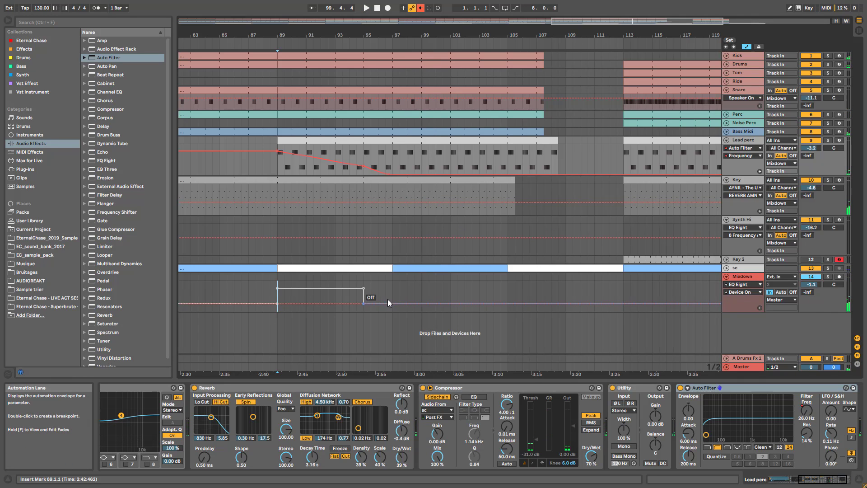
click(405, 302)
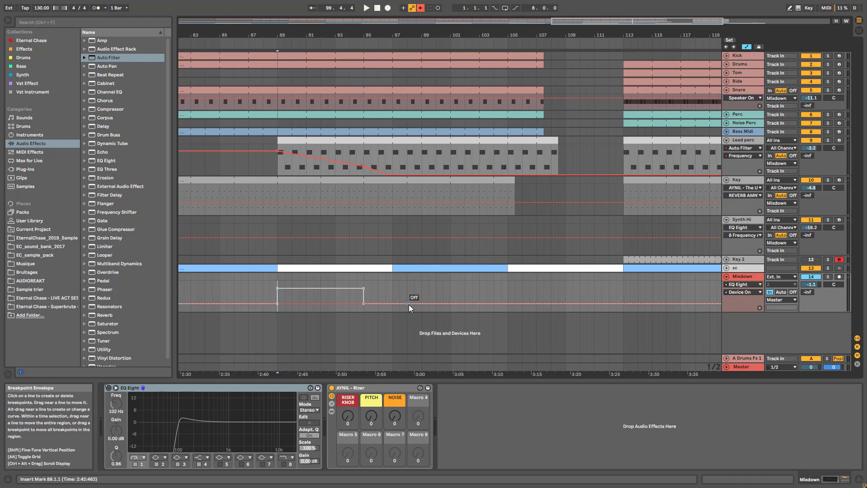
drag(407, 303, 457, 303)
drag(363, 304, 442, 288)
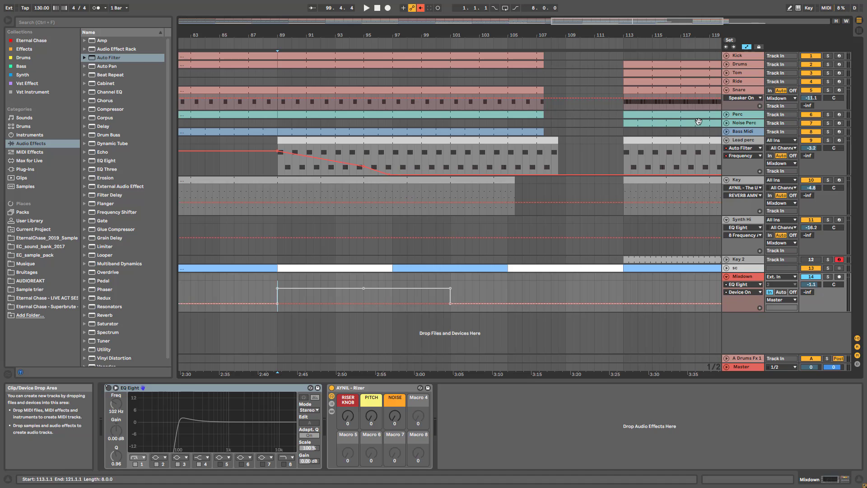
Enlarge the Snare track and duplicate it.
click(726, 89)
click(727, 89)
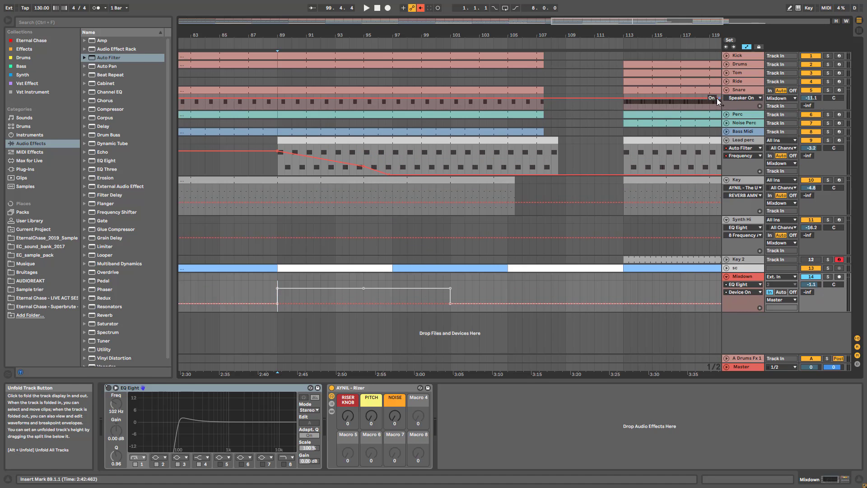
drag(734, 110, 734, 140)
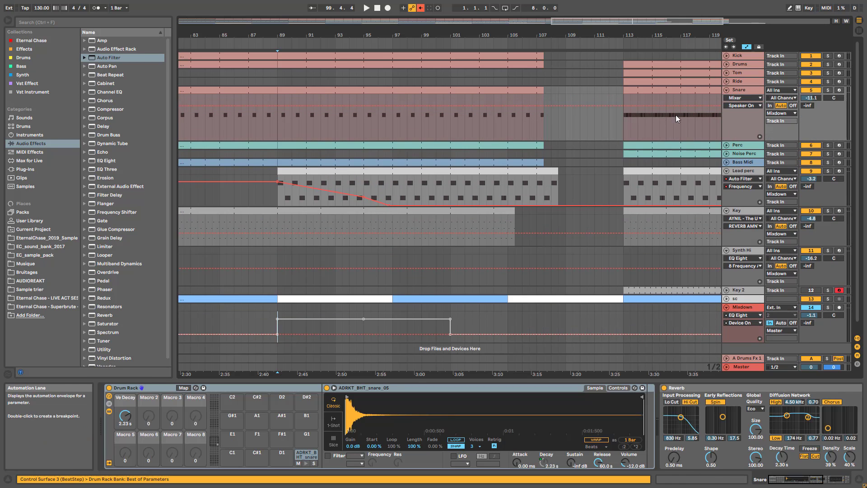
click(639, 93)
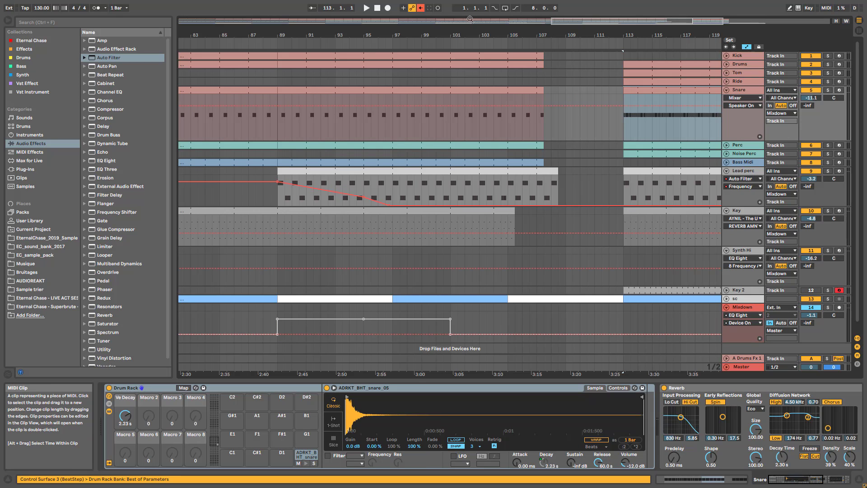
drag(602, 33, 487, 15)
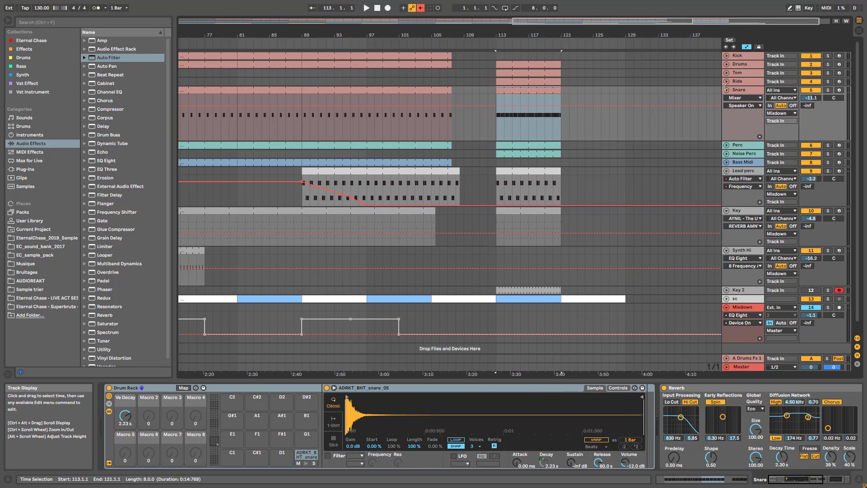
right_click(742, 89)
click(761, 109)
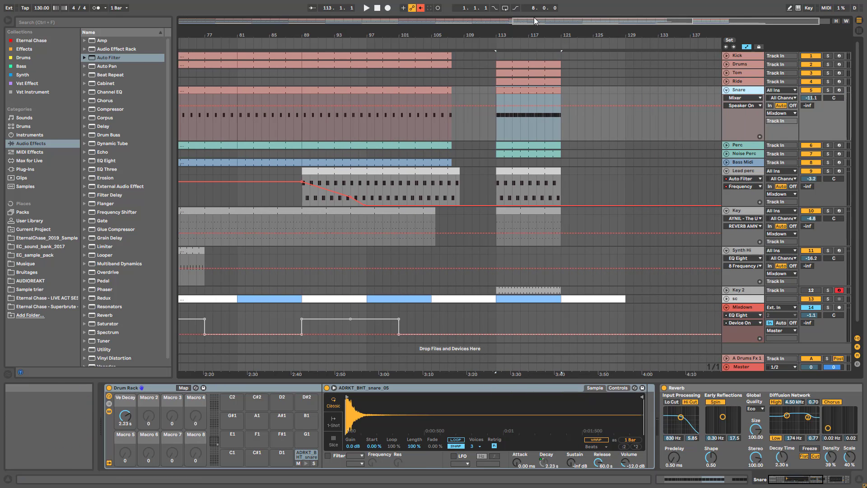
drag(519, 21, 388, 5)
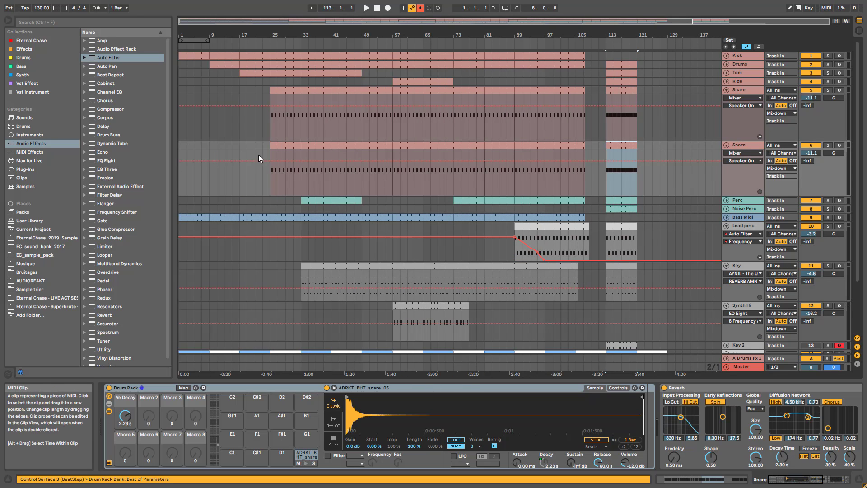
Keep only the bar 113 clip on the duplicated Snare track, moved to start at bar 95, and set the track volume to -7.1 dB.
drag(259, 154, 526, 147)
key(Delete)
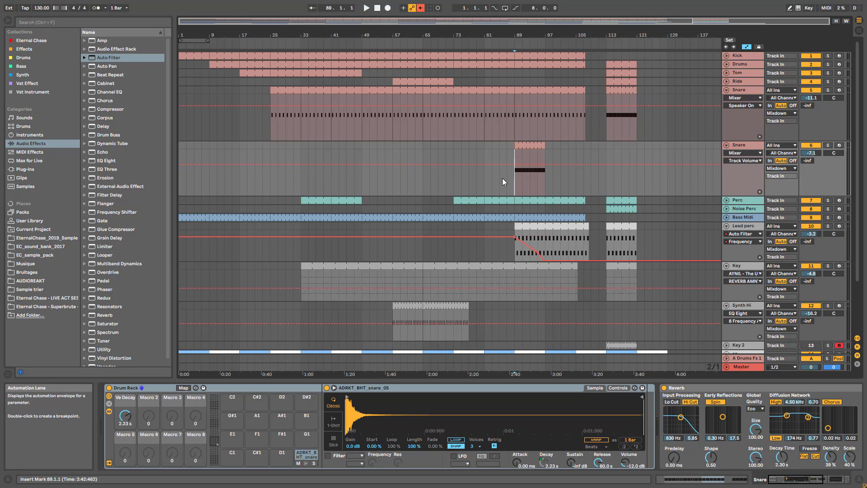
drag(525, 146, 549, 146)
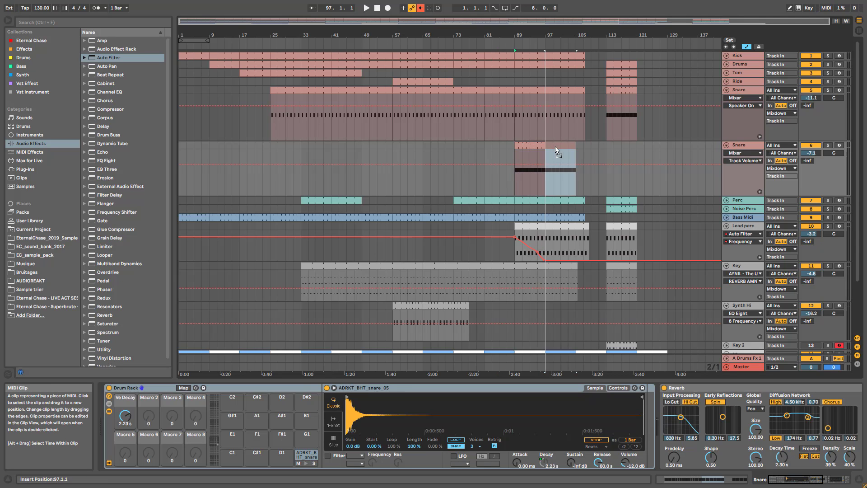
drag(572, 37, 503, 182)
Play from bar 89, re-enable the overridden automation, and move the duplicated Snare track's clip to start at bar 97.
click(481, 186)
key(space)
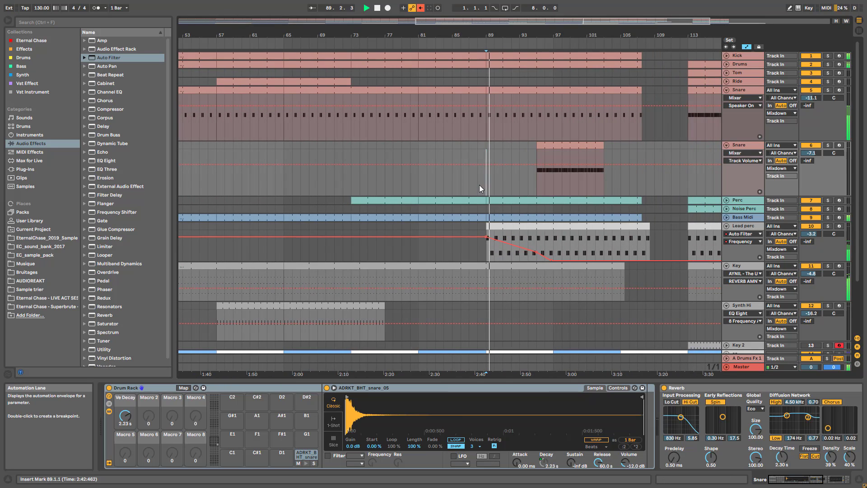
scroll(460, 72, down, 3)
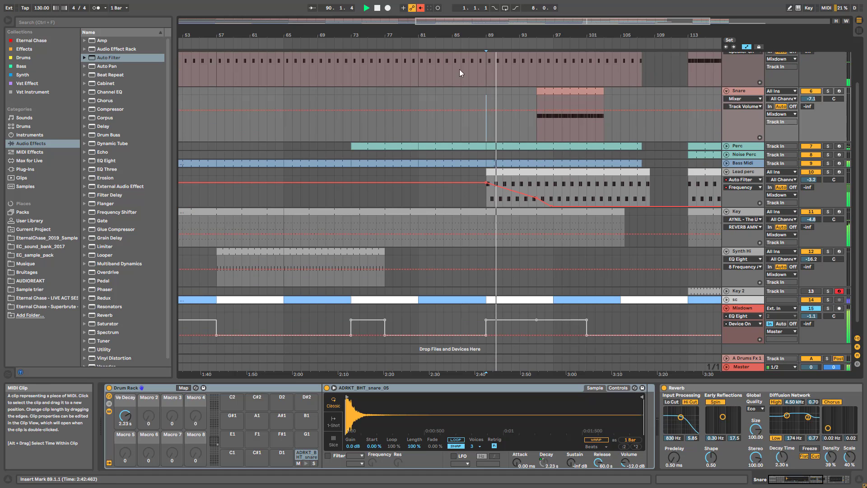
click(422, 12)
key(space)
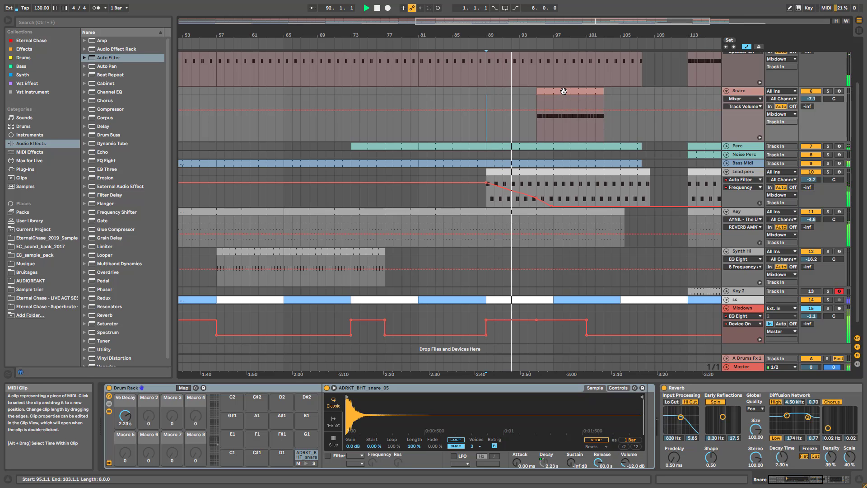
drag(549, 92, 571, 96)
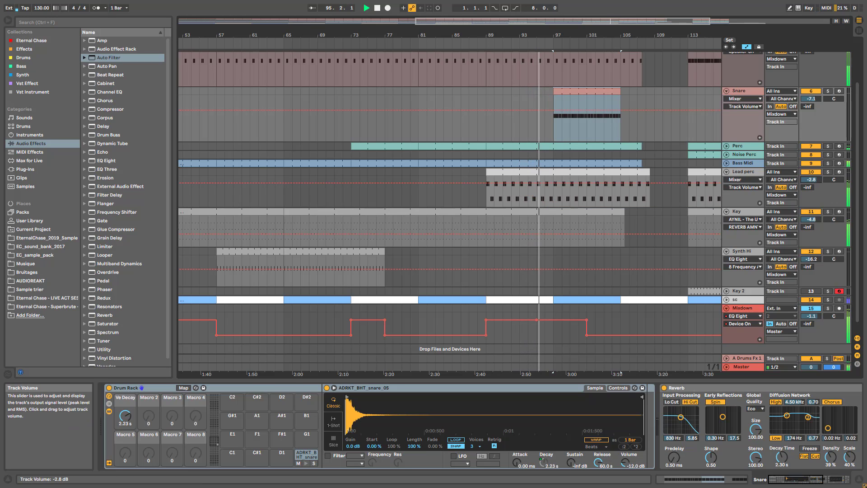
Shorten the Kick and Bass Midi clips so both end at bar 97.
scroll(638, 132, up, 4)
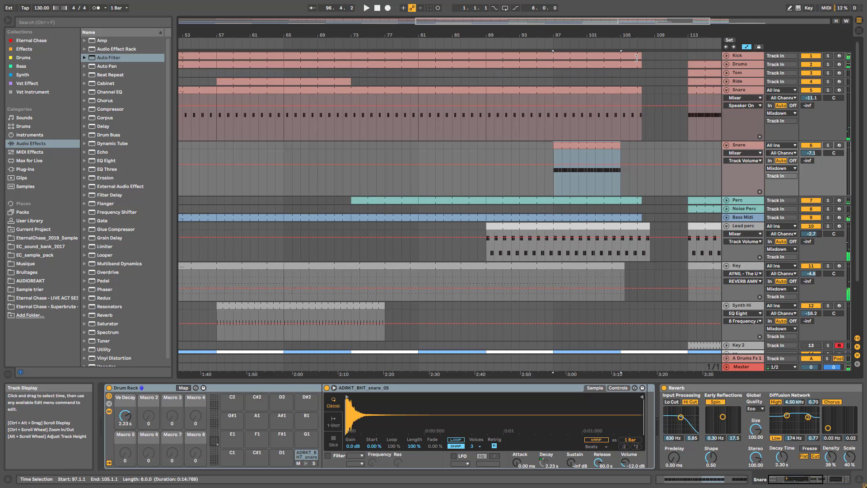
drag(640, 57, 533, 57)
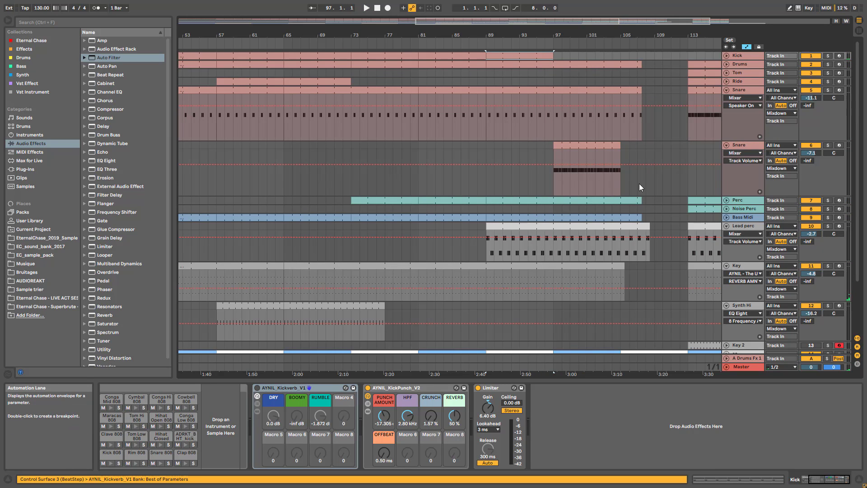
drag(642, 217, 550, 218)
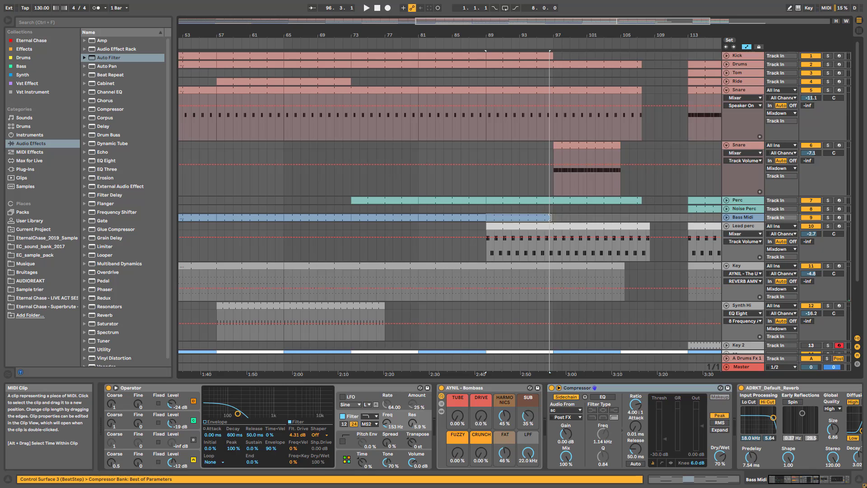
Play from bar 95, set the duplicated Snare track's volume to -4.5 dB, and extend its clip to end at bar 108.
click(532, 189)
key(space)
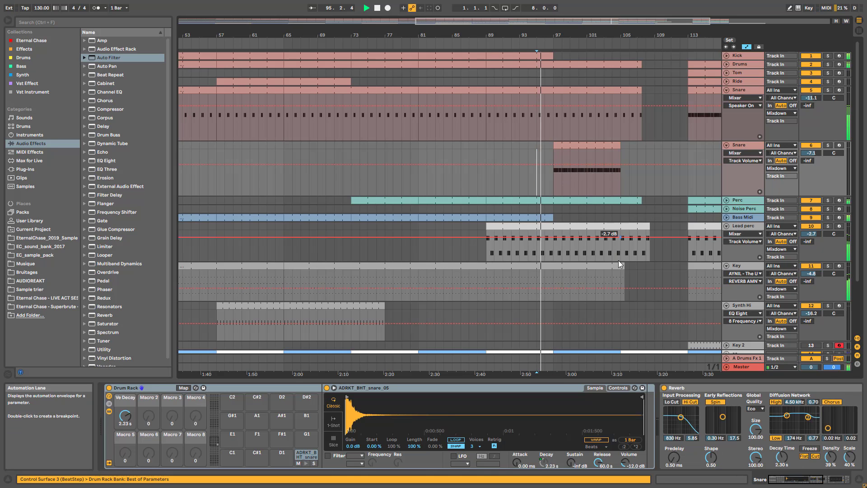
scroll(602, 245, down, 2)
scroll(602, 245, down, 2)
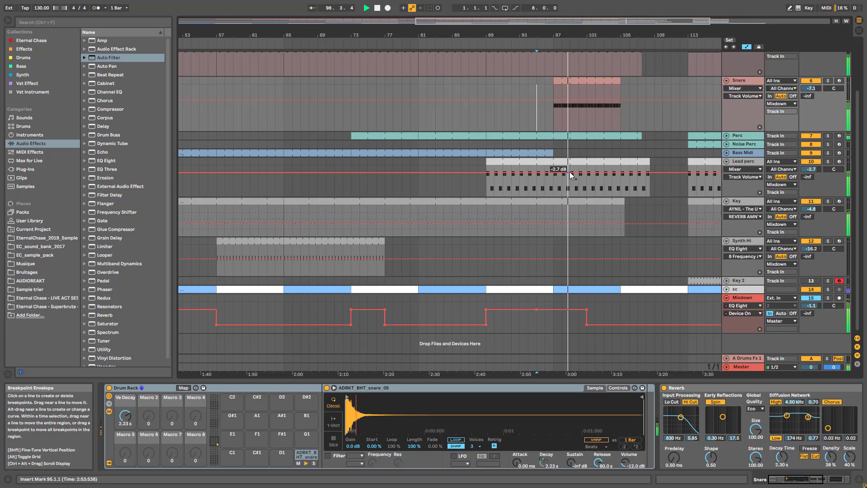
drag(811, 88, 810, 87)
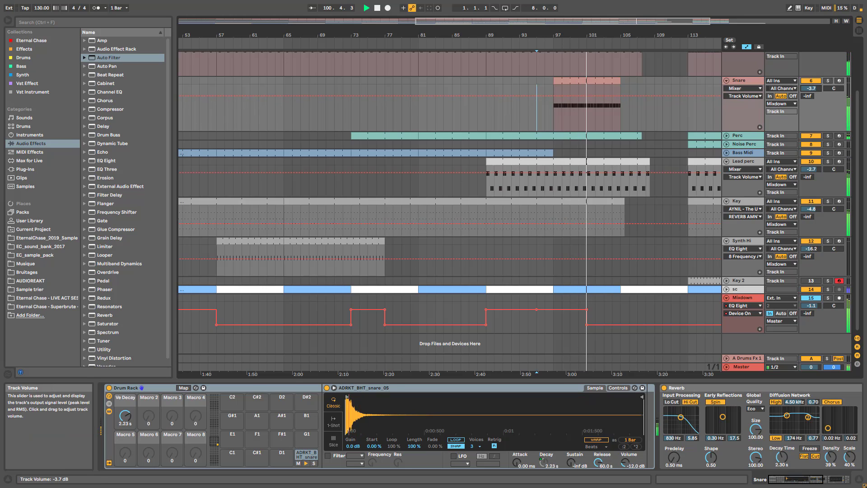
scroll(592, 127, up, 5)
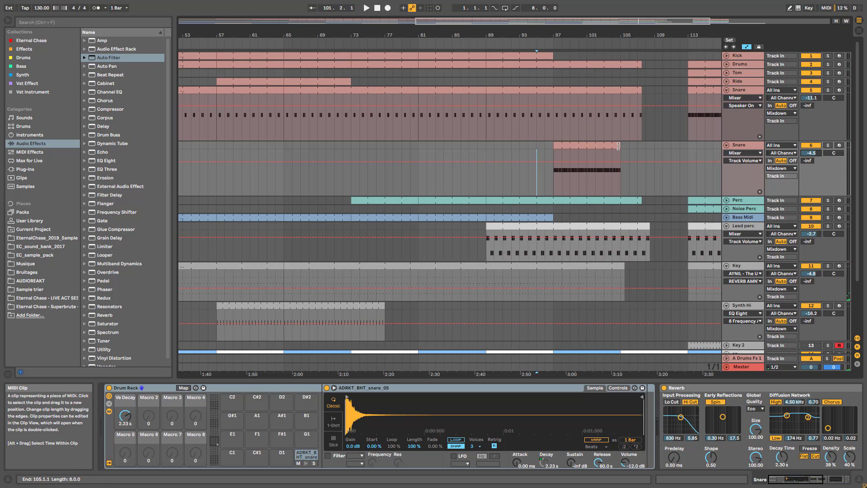
drag(622, 146, 642, 162)
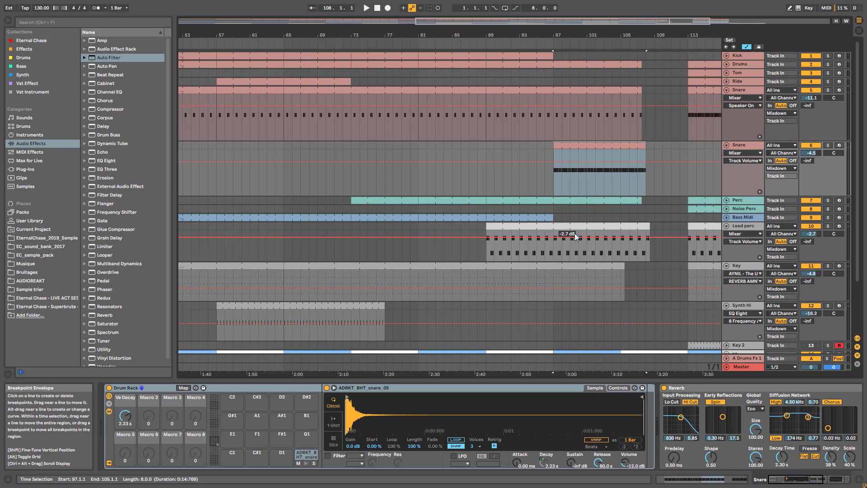
Play from bar 92 and shorten the Kick and Bass Midi clips to end at bar 93.
scroll(562, 230, down, 5)
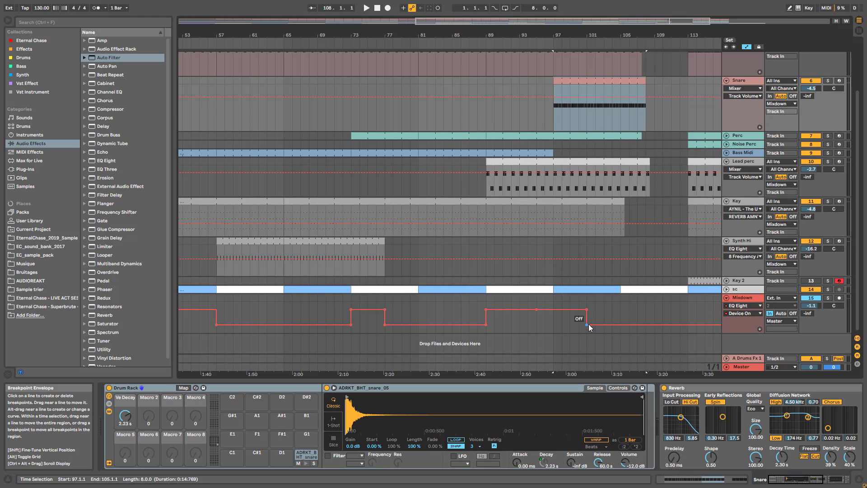
click(512, 326)
key(space)
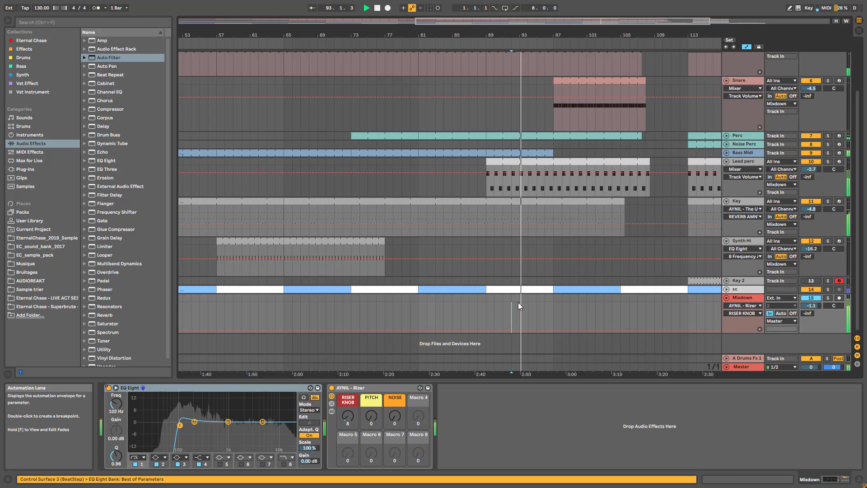
scroll(541, 195, up, 2)
scroll(541, 151, up, 3)
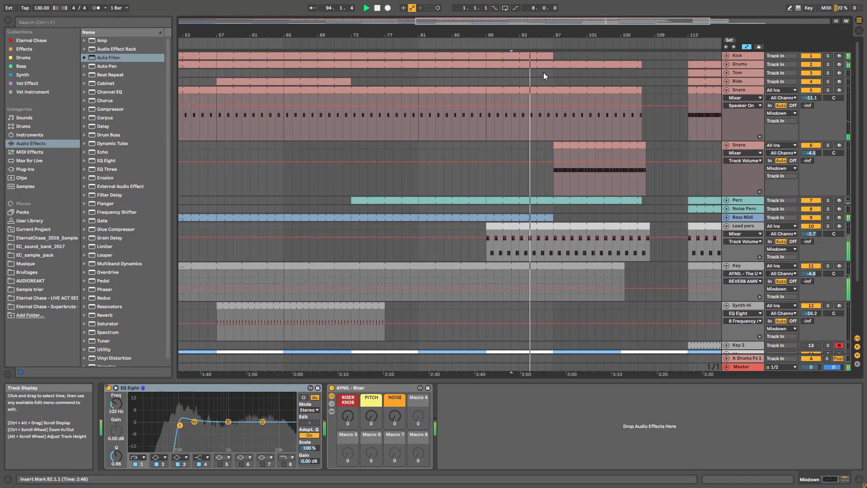
click(525, 58)
drag(525, 60, 519, 59)
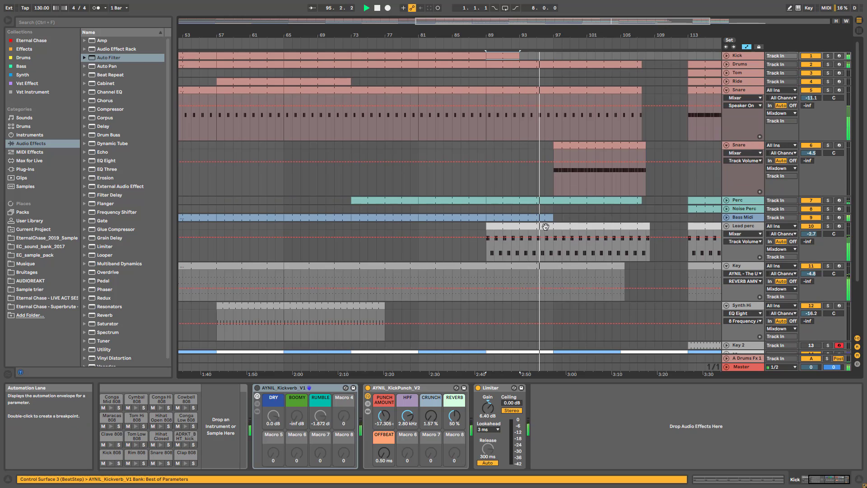
drag(550, 218, 518, 220)
key(space)
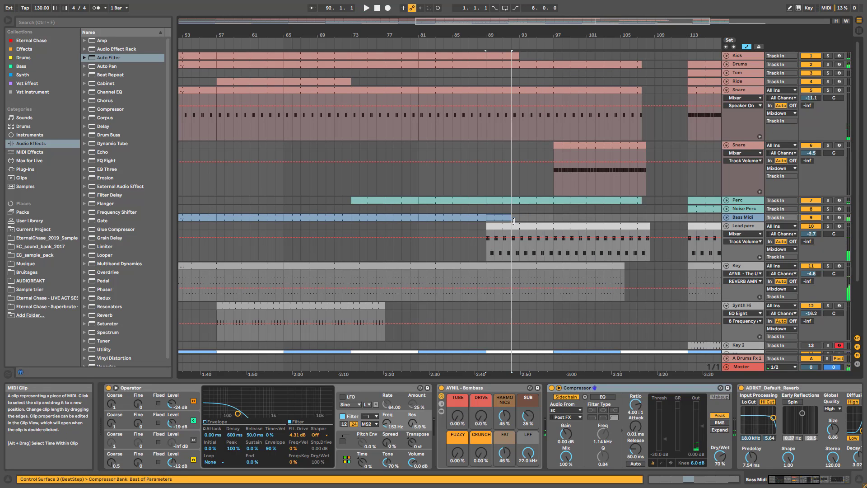
Audition the transition from bar 87 and undo the last Bass Midi trim.
click(469, 254)
key(space)
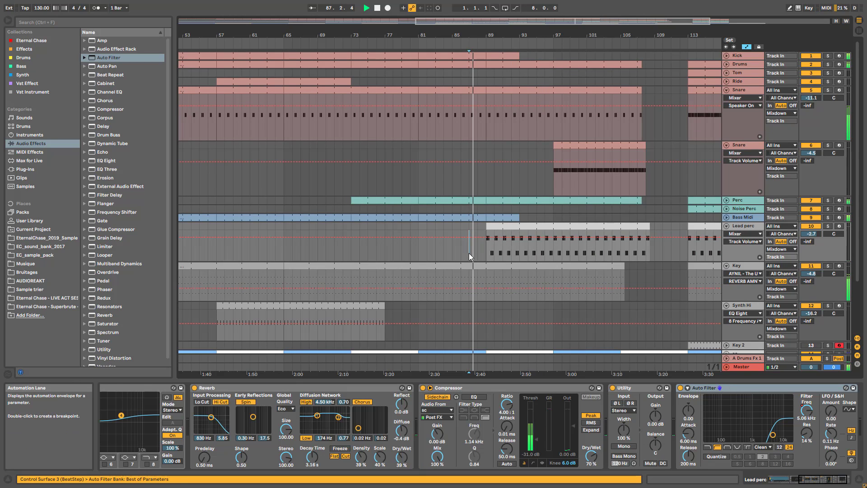
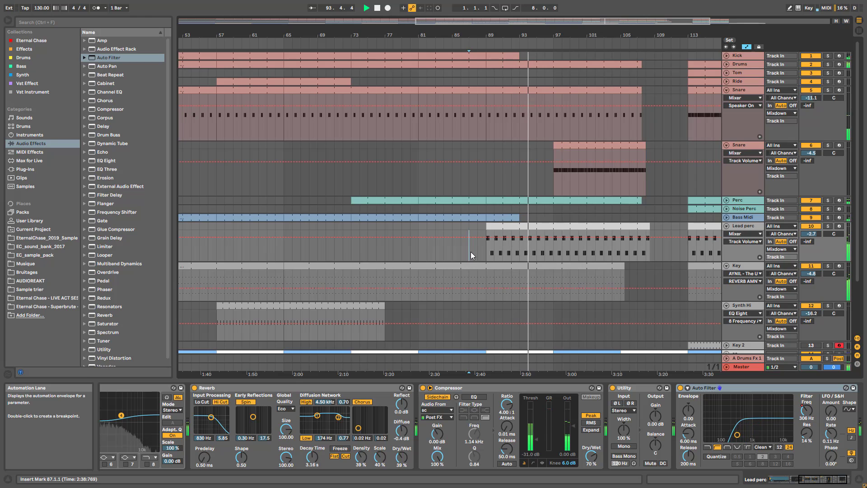
key(ctrl+z)
Extend the Kick and Bass Midi clips so both end at bar 105.
drag(517, 58, 554, 59)
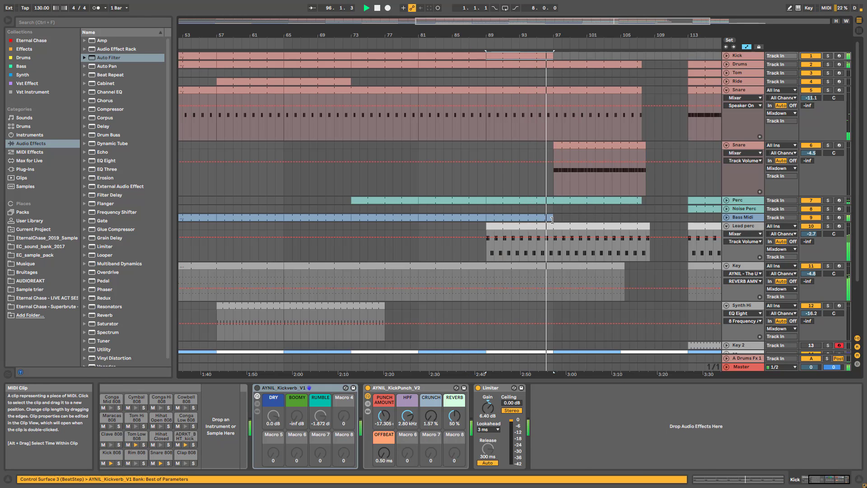
drag(551, 220, 620, 220)
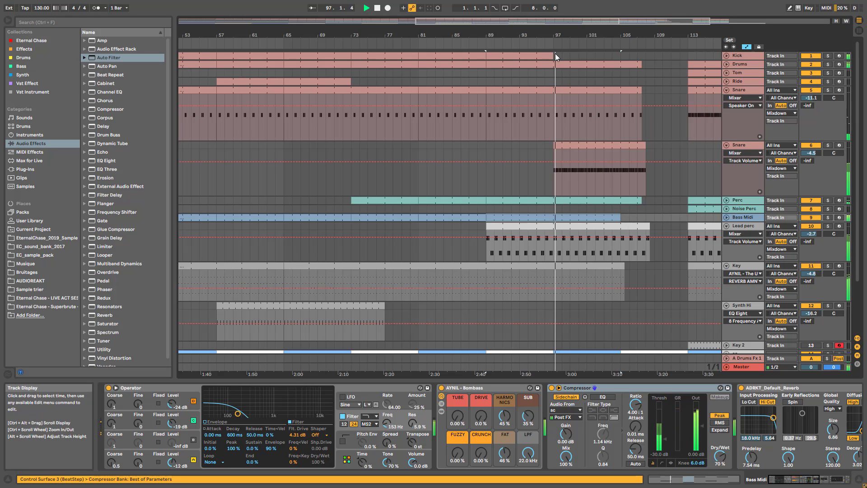
drag(554, 59, 620, 59)
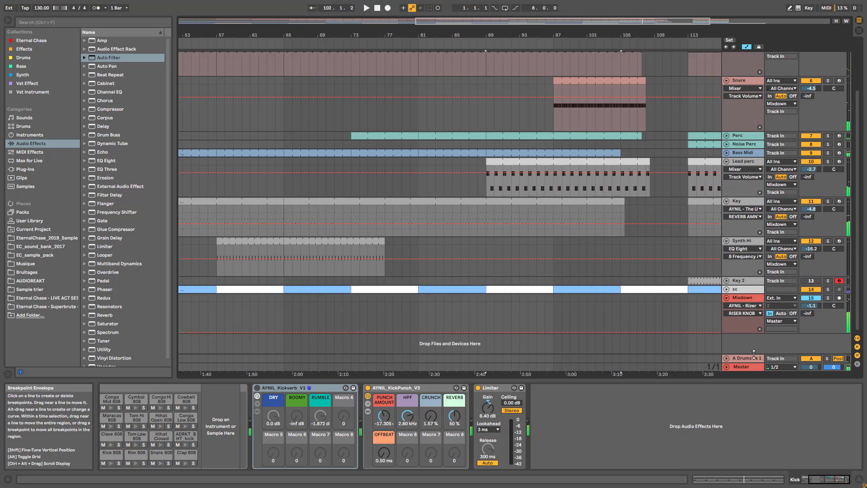
Extend the Key clip to bar 111.3 and the on section of the Mixdown EQ Eight Device On automation to bar 107.
click(743, 305)
click(743, 319)
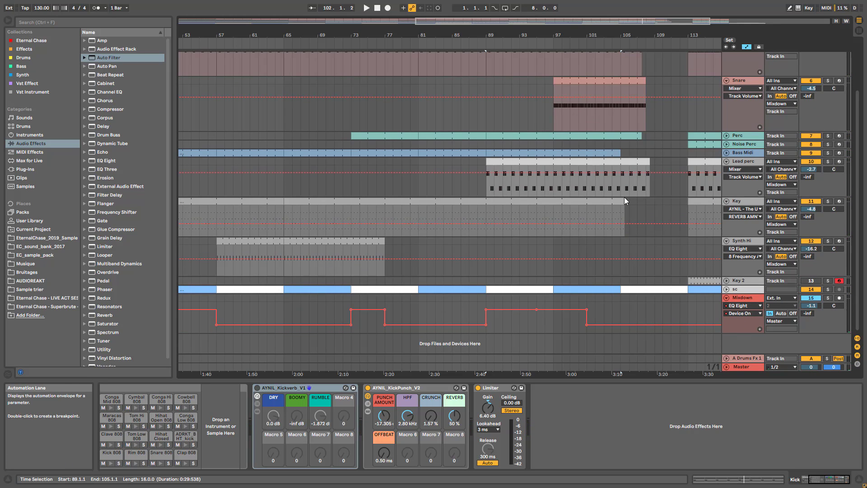
drag(625, 201, 676, 201)
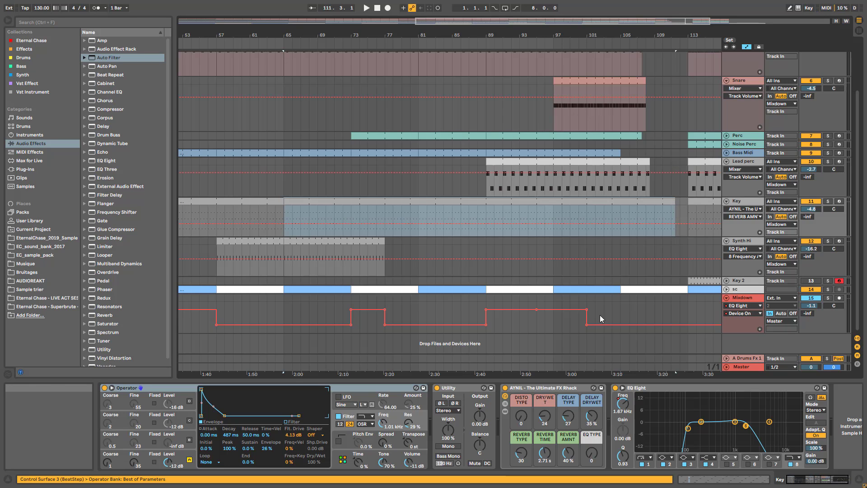
drag(586, 324, 637, 324)
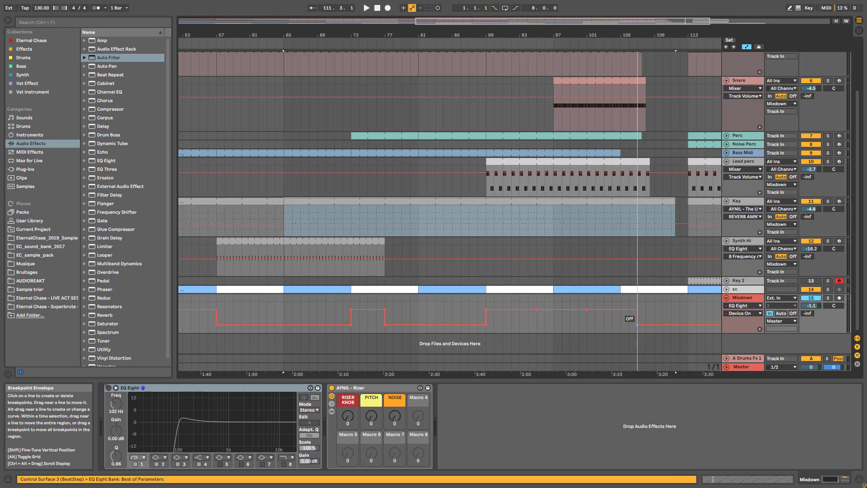
Move the original loop clips at bar 113, from Drums down to Key 2, out to bar 187.
scroll(648, 185, up, 3)
key(w)
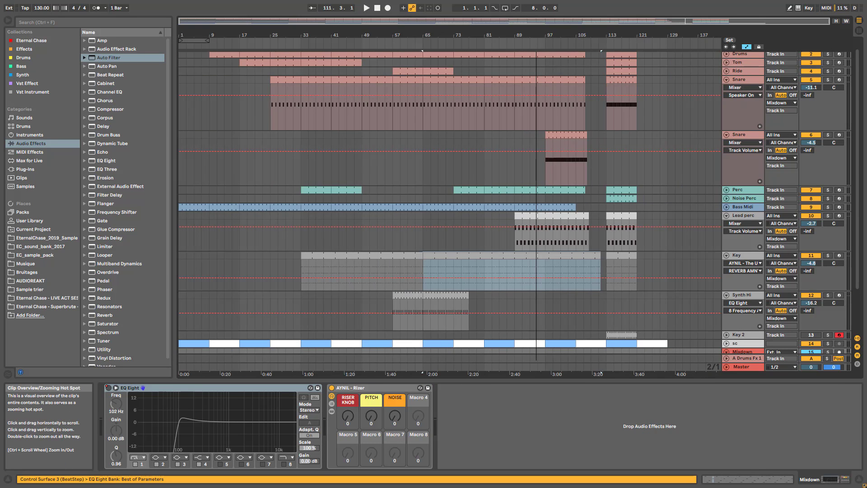
drag(653, 55, 709, 339)
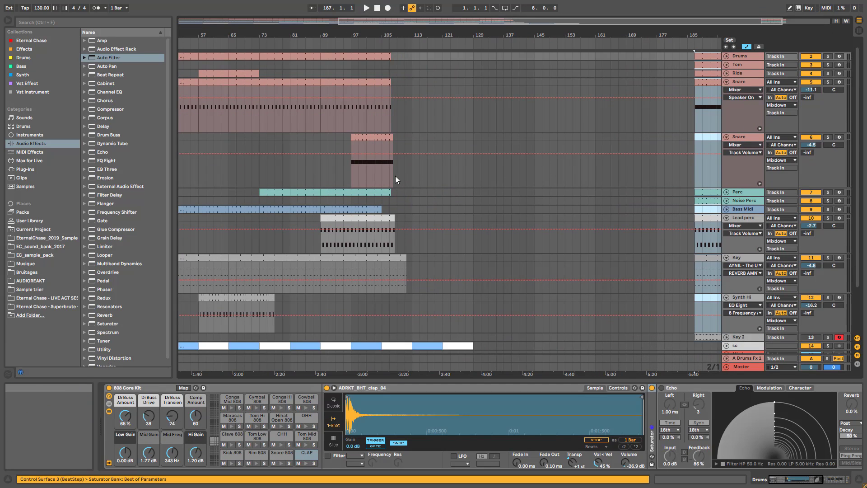
Duplicate the 8-bar Bass Midi clip repeatedly so the bass part runs up to bar 105.
scroll(395, 175, down, 3)
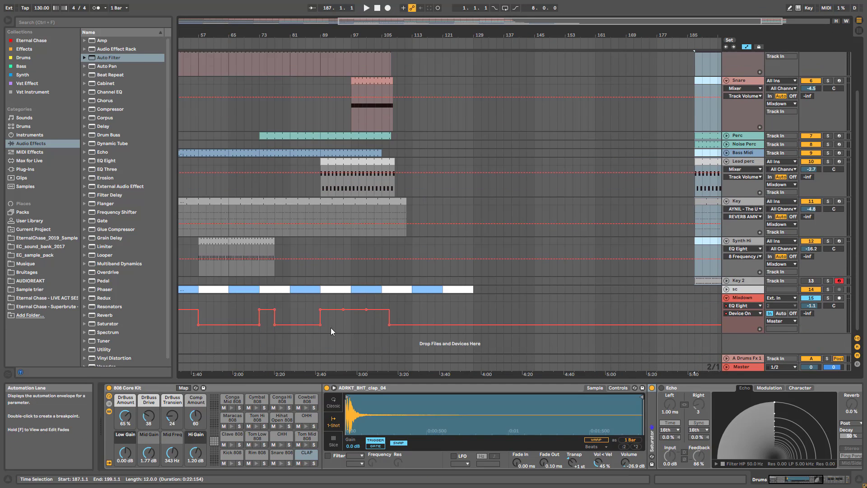
drag(488, 22, 456, 23)
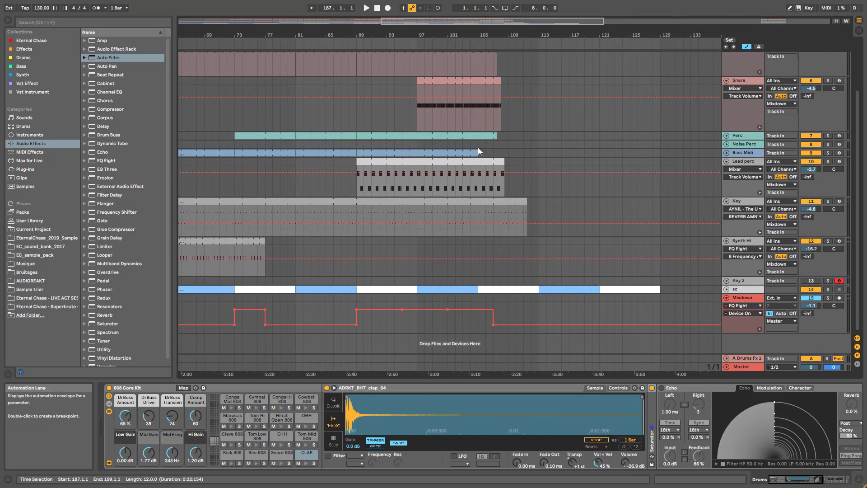
mouse_move(478, 152)
mouse_down()
mouse_move(568, 151)
mouse_move(461, 152)
mouse_up()
key(ctrl+d)
key(ctrl+d)
key(ctrl+d)
key(ctrl+d)
key(ctrl+d)
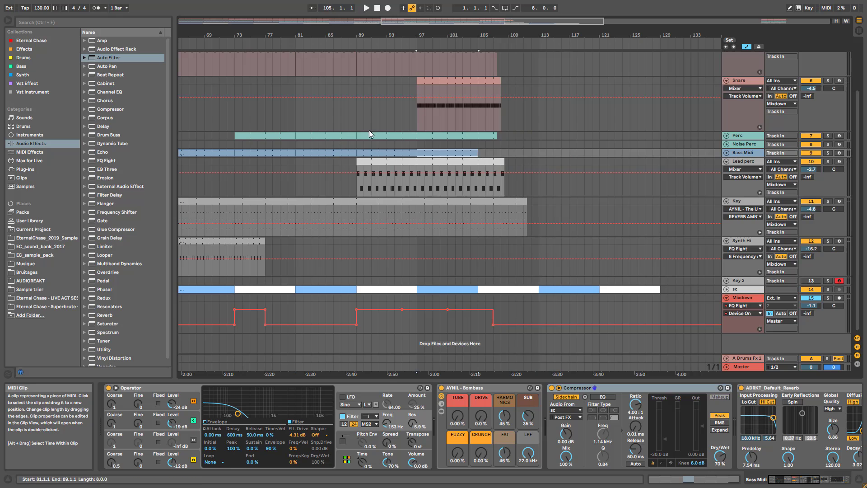
Duplicate the last Kick clip twice so the kick pattern continues to bar 137.
scroll(582, 117, up, 3)
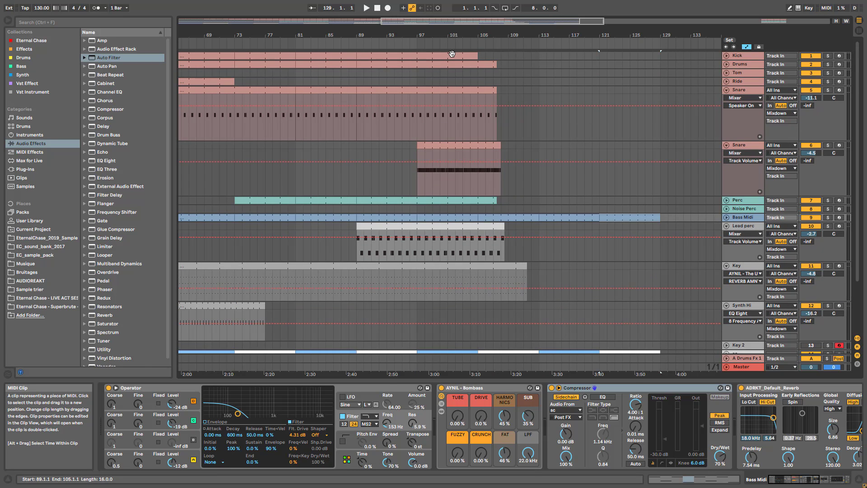
click(475, 57)
key(ctrl+d)
key(ctrl+d)
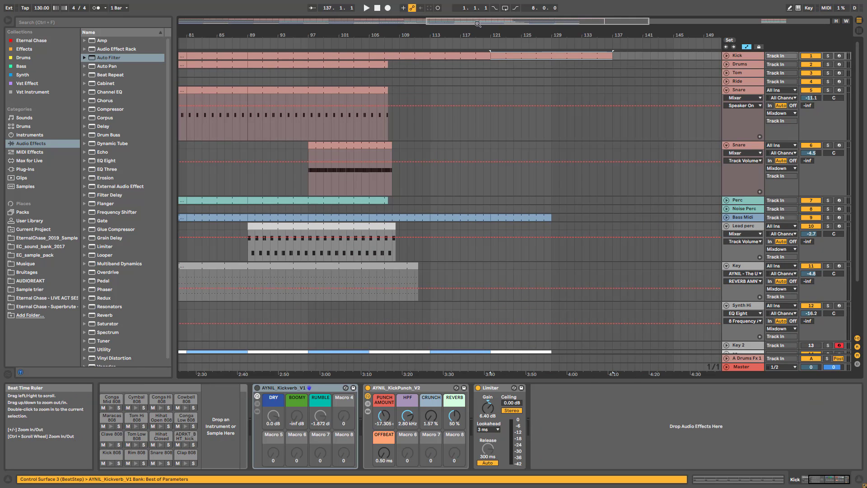
drag(294, 34, 399, 22)
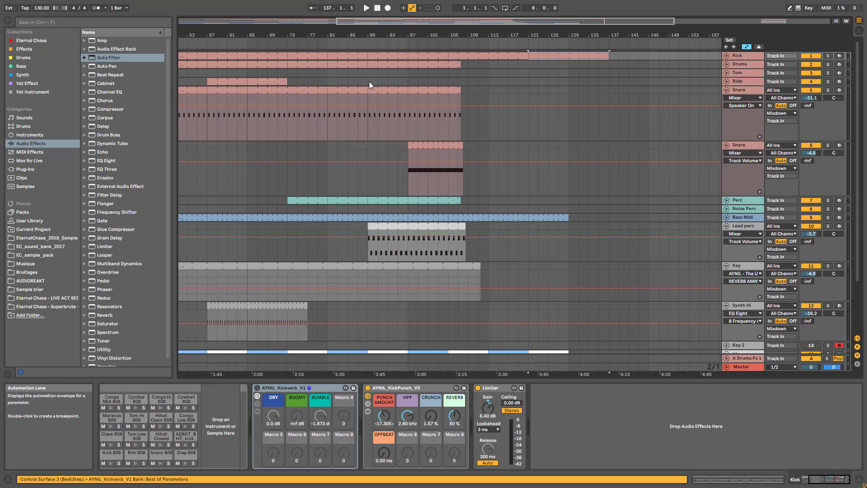
Unfold the Drums track and increase the height of its lane.
click(727, 64)
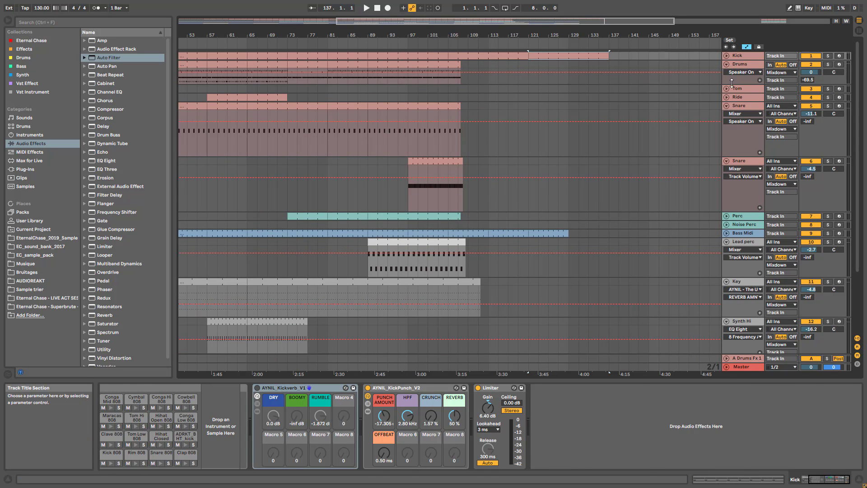
drag(731, 83, 732, 101)
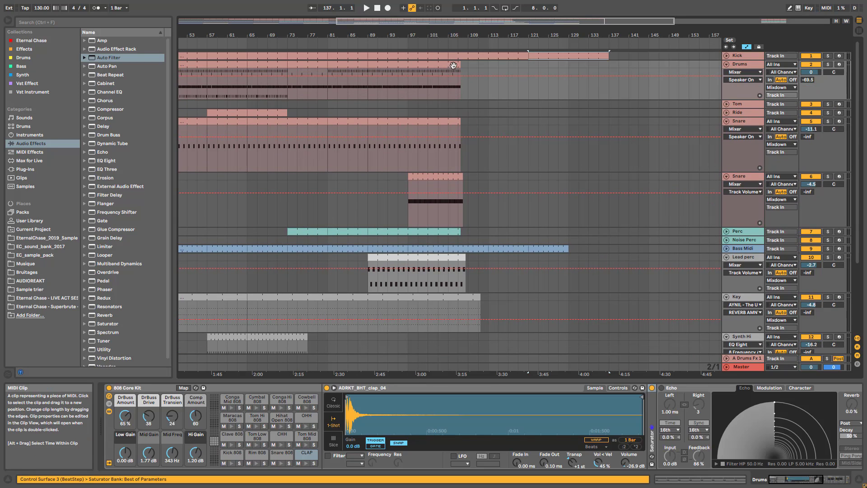
scroll(416, 245, down, 3)
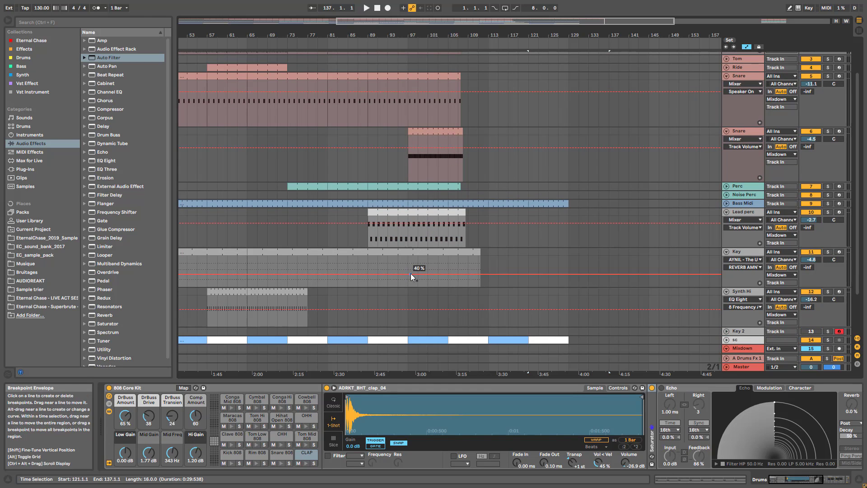
Play the arrangement from bar 97 and examine how the track clips end around bar 107.
click(412, 297)
key(space)
scroll(411, 297, down, 3)
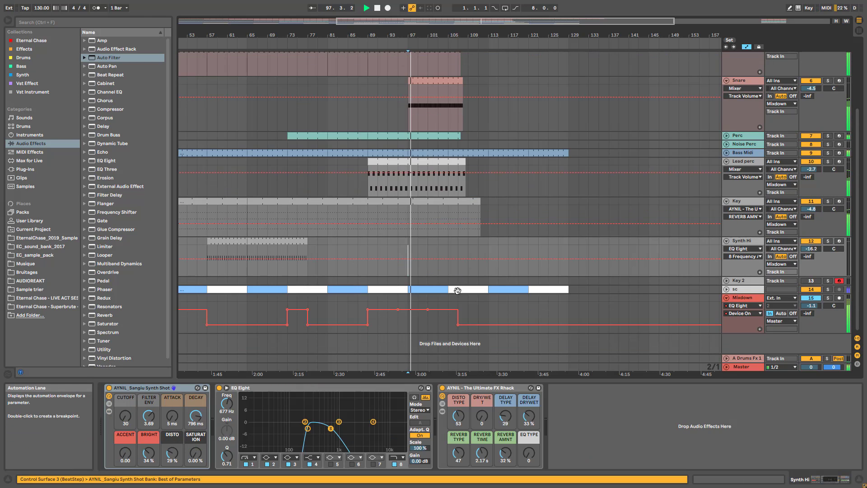
scroll(459, 226, up, 2)
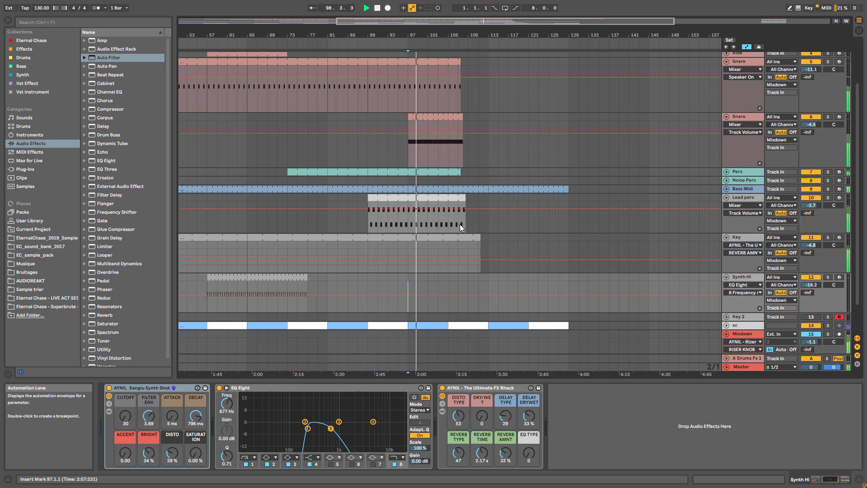
scroll(470, 217, down, 2)
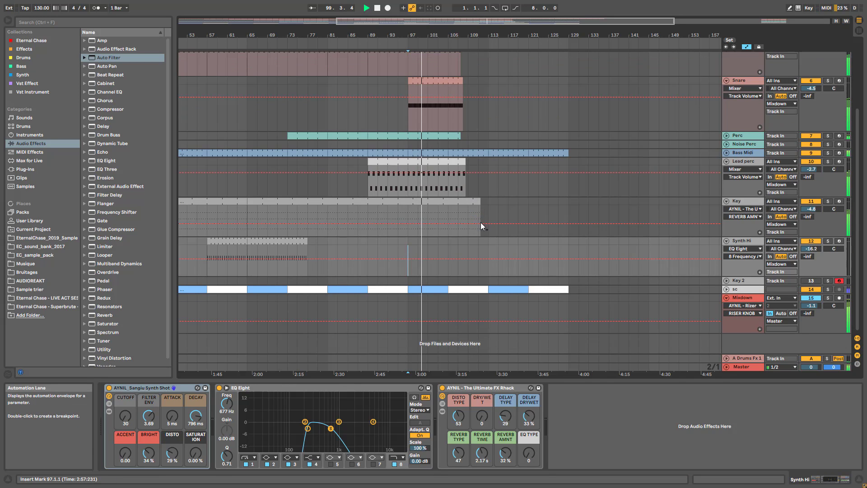
scroll(486, 200, up, 3)
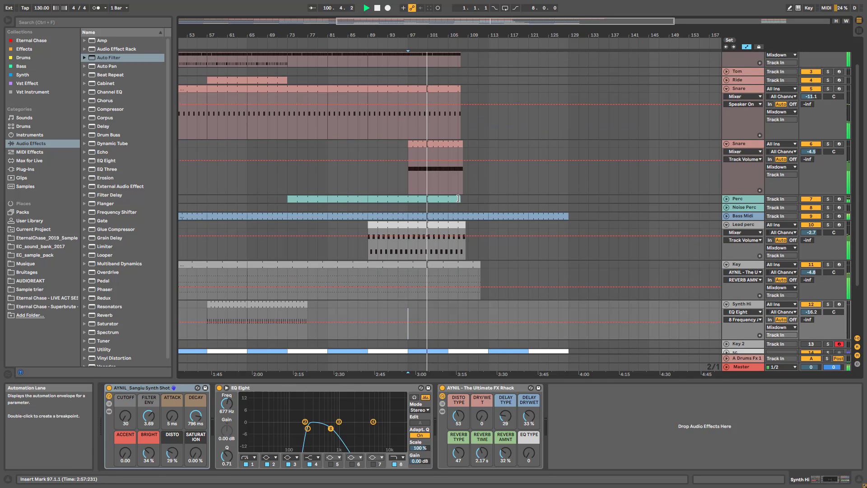
scroll(587, 271, down, 3)
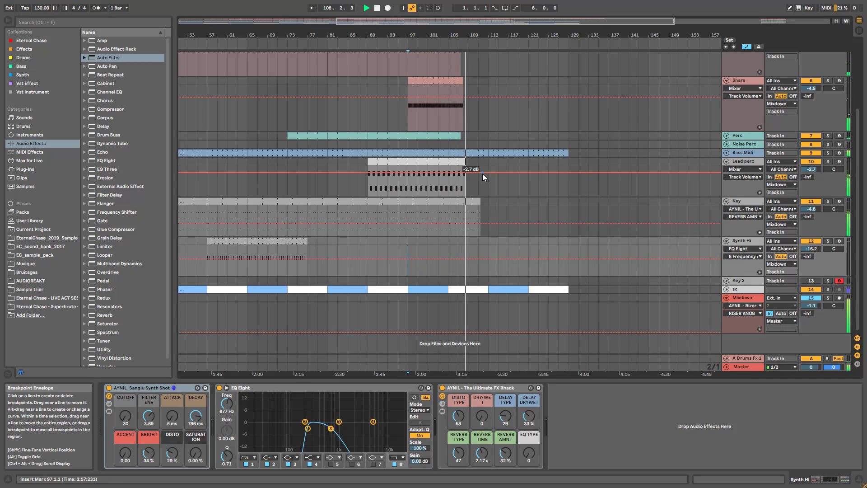
scroll(482, 174, up, 2)
scroll(465, 166, up, 2)
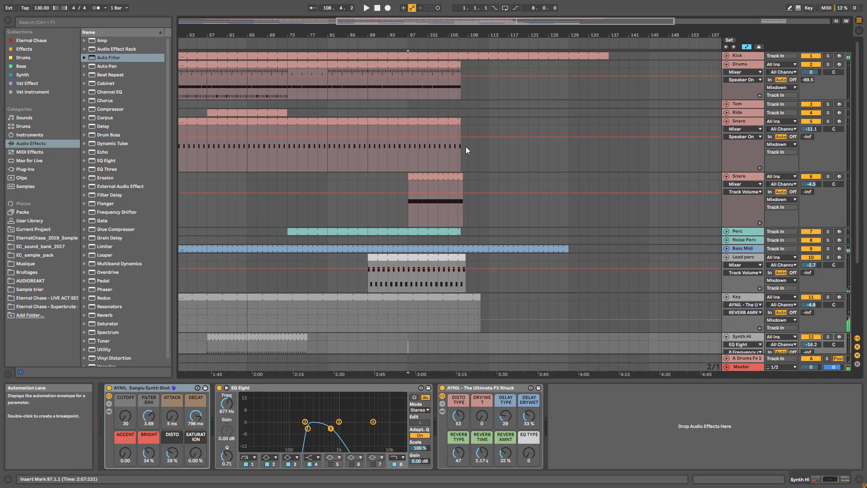
Shorten the last clip on Snare track 5 to end at bar 107 and check the Mixdown track's automation.
drag(460, 122, 456, 121)
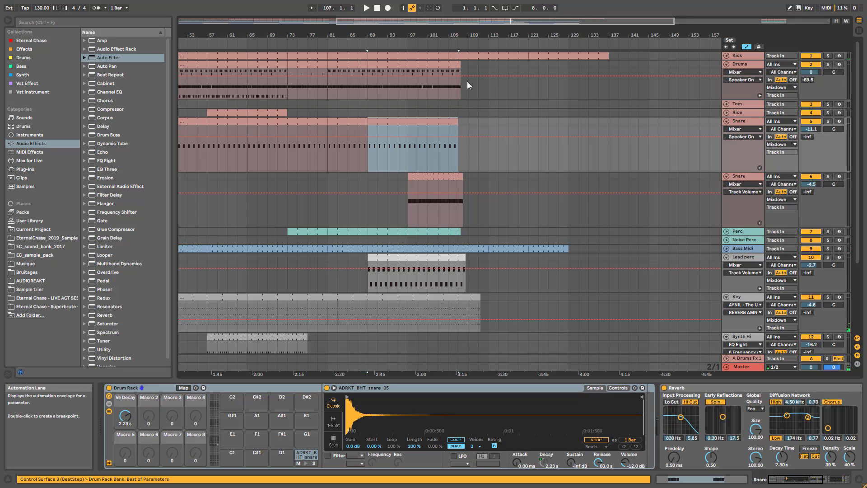
scroll(497, 217, down, 4)
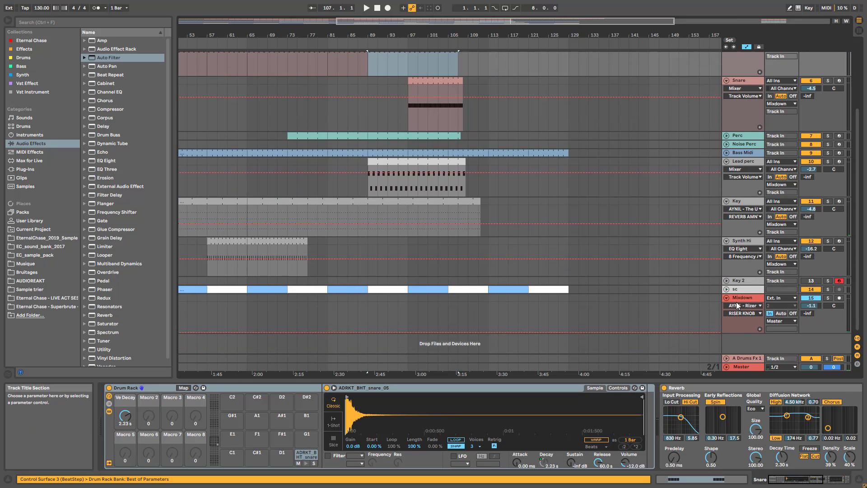
click(733, 298)
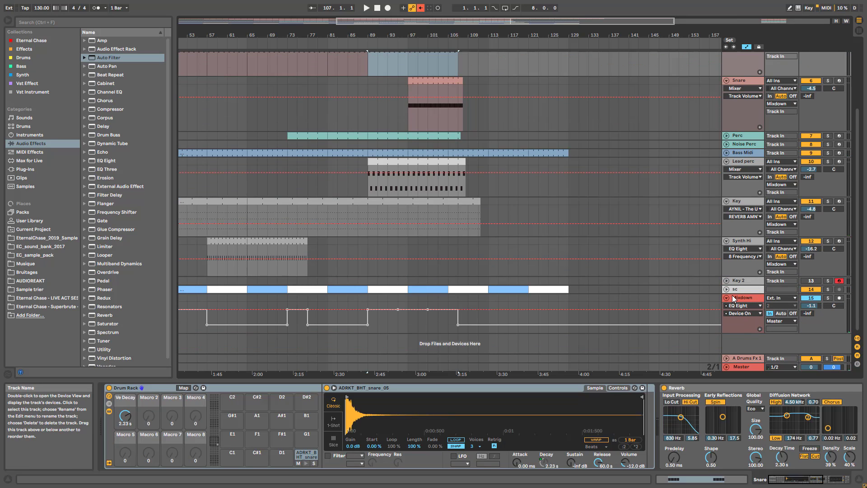
Extend the Key and Lead perc clips to bar 135.
click(478, 202)
drag(475, 202, 598, 202)
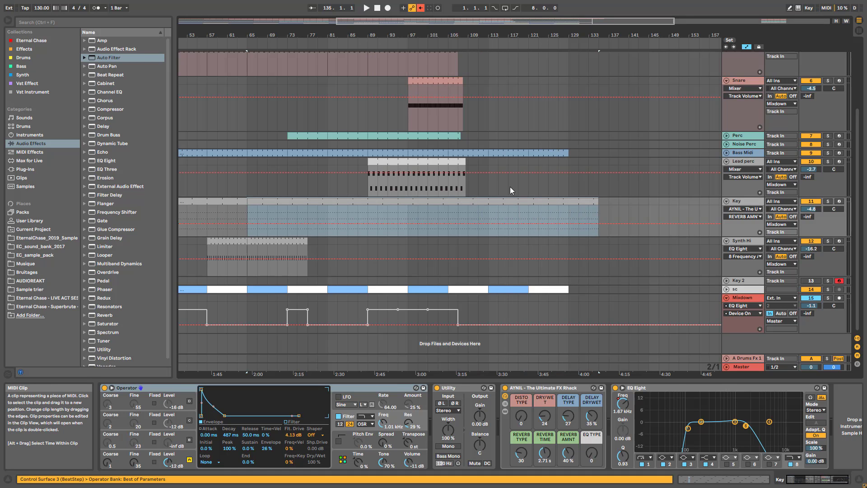
drag(465, 163, 598, 163)
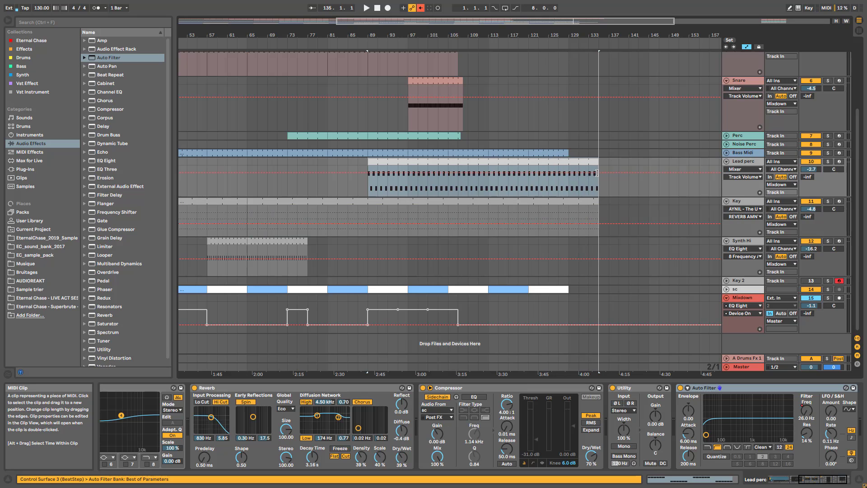
Shorten the Perc, Snare track 6 and Drums clips so they all end at bar 107.
scroll(463, 153, up, 1)
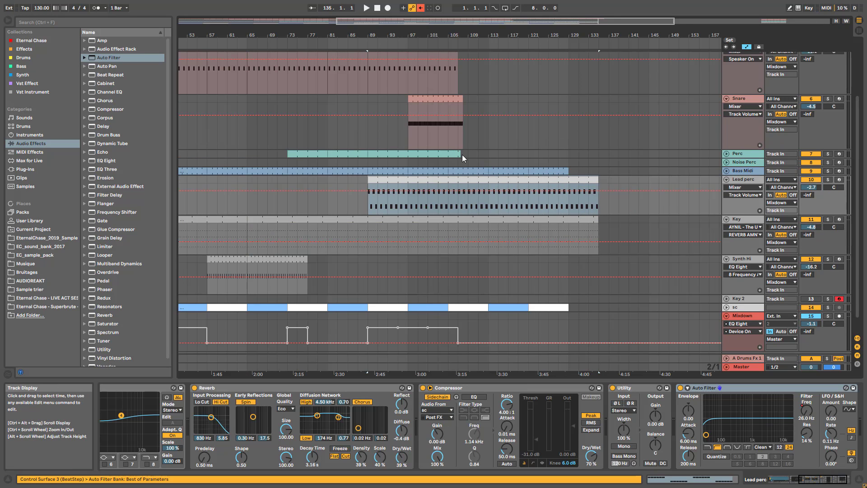
click(455, 153)
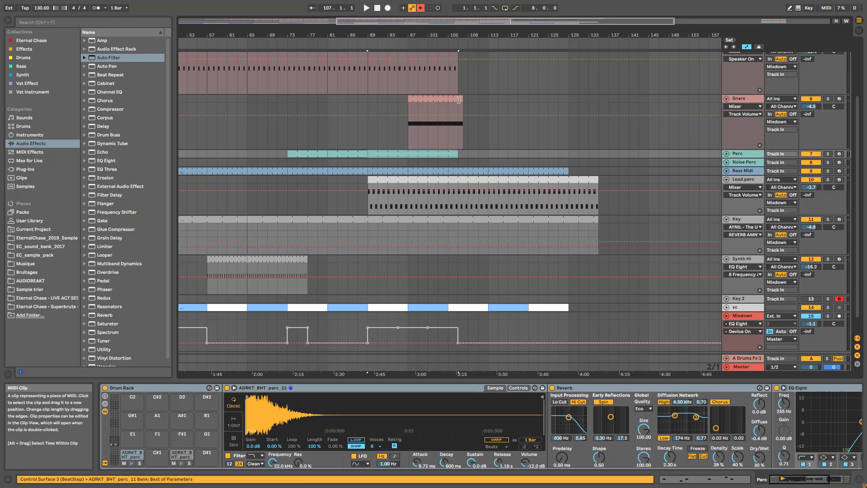
drag(459, 99, 456, 101)
scroll(473, 117, up, 4)
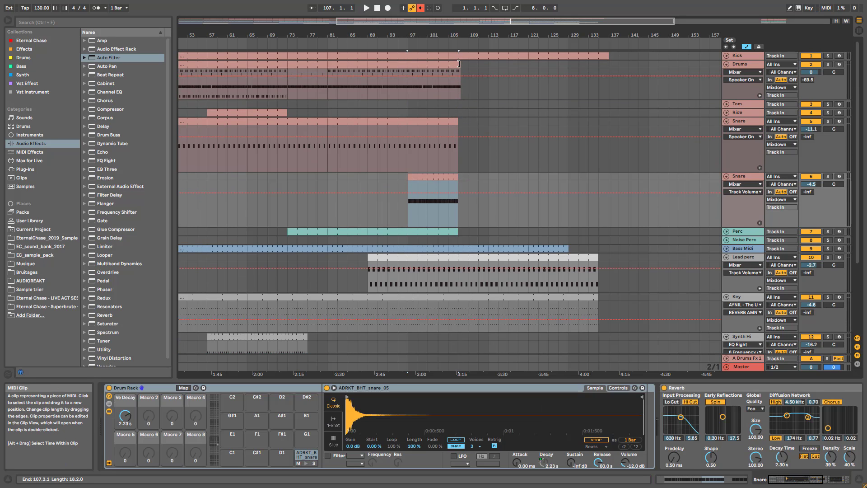
drag(459, 63, 456, 67)
Switch off automation arm, re-enable the overridden automation, and play back the arrangement from bar 101.
click(429, 215)
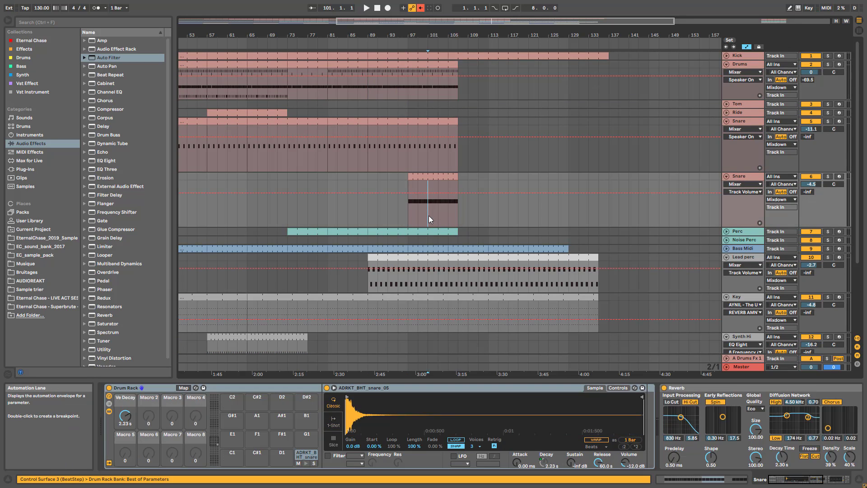
key(space)
scroll(460, 242, down, 3)
key(space)
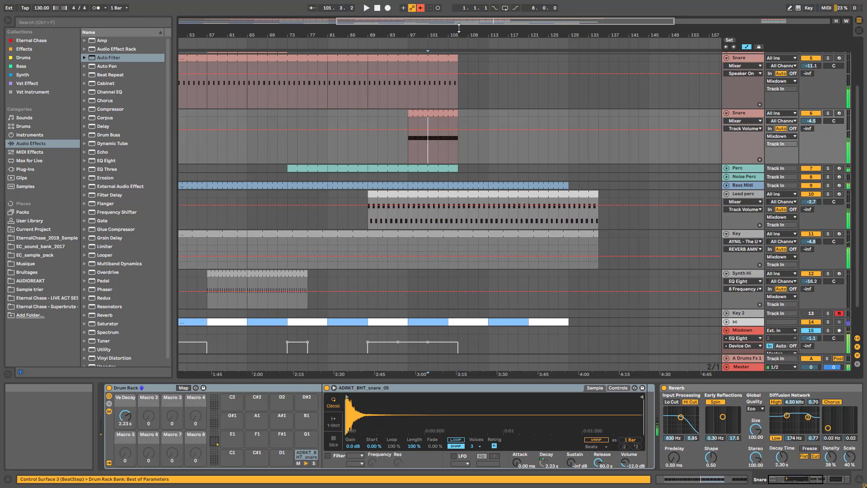
click(419, 11)
key(space)
scroll(517, 244, down, 2)
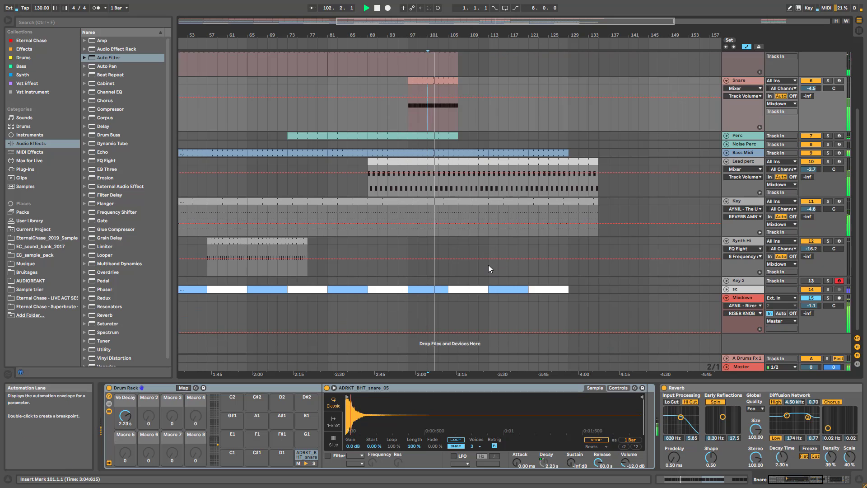
key(space)
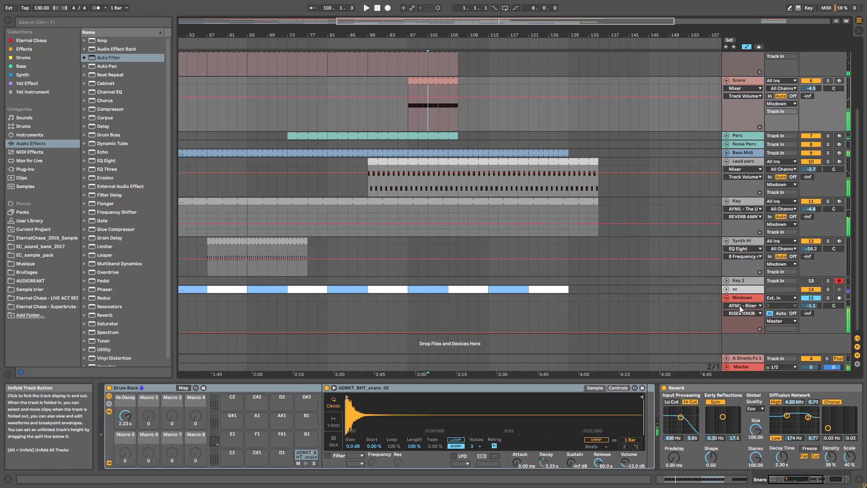
Show the Mixdown track's EQ Eight Device On automation with the AYNIL - Rizer RISER KNOB envelope in its own lane.
click(744, 306)
click(738, 297)
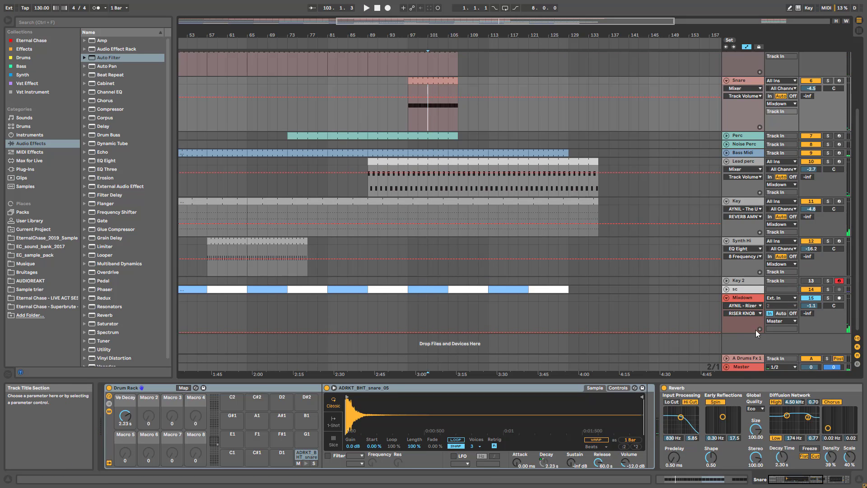
scroll(750, 324, down, 2)
click(744, 274)
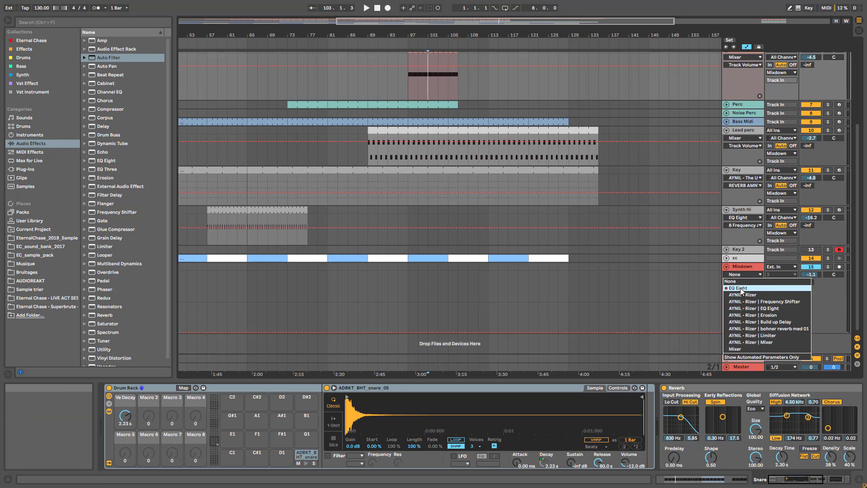
click(740, 288)
Draw a RISER KNOB automation ramp on the Mixdown track rising from 0 at bar 89 to about 60 at bar 107.
click(369, 332)
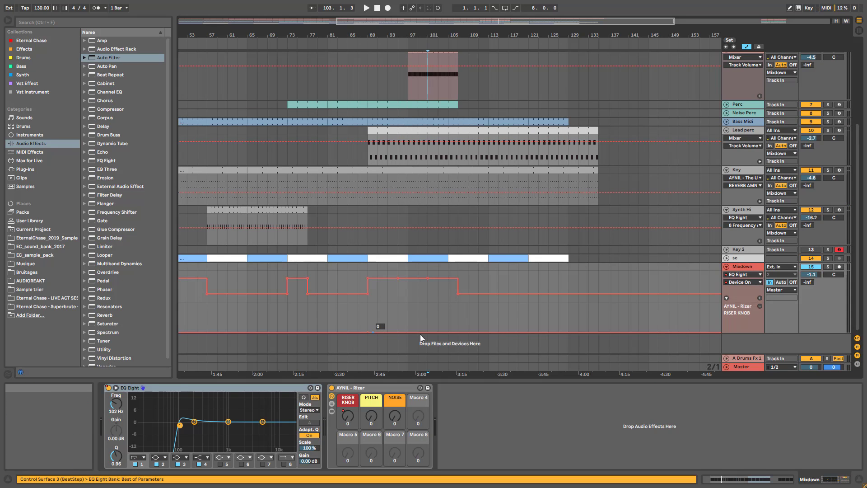
drag(457, 332, 457, 319)
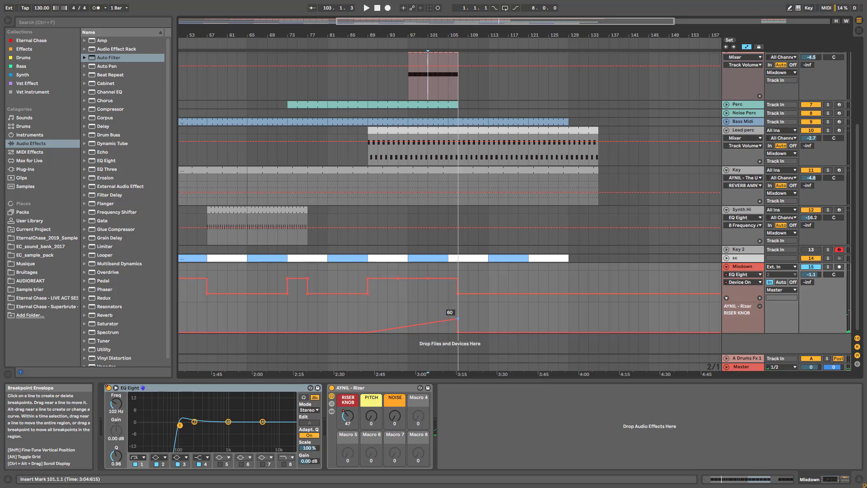
click(368, 324)
Play from bar 97 and adjust the end of the RISER KNOB ramp at bar 107 to about 54.
click(407, 314)
key(space)
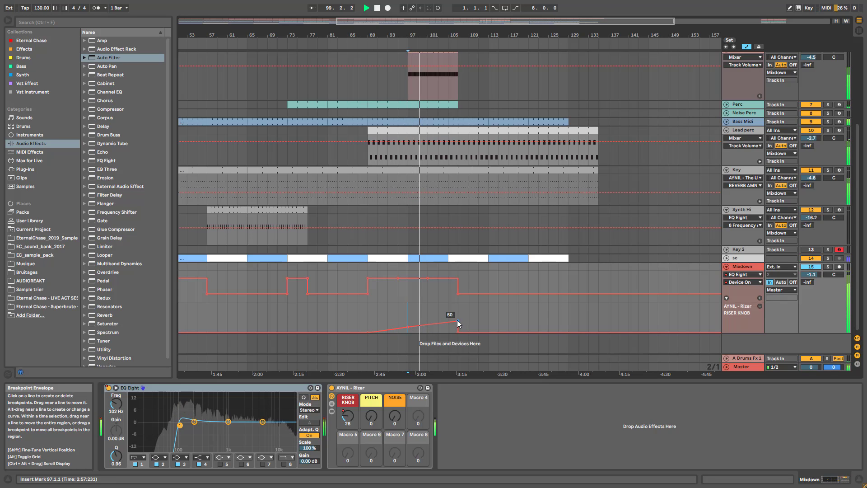
mouse_move(457, 320)
mouse_down()
mouse_move(447, 321)
mouse_move(458, 325)
mouse_up()
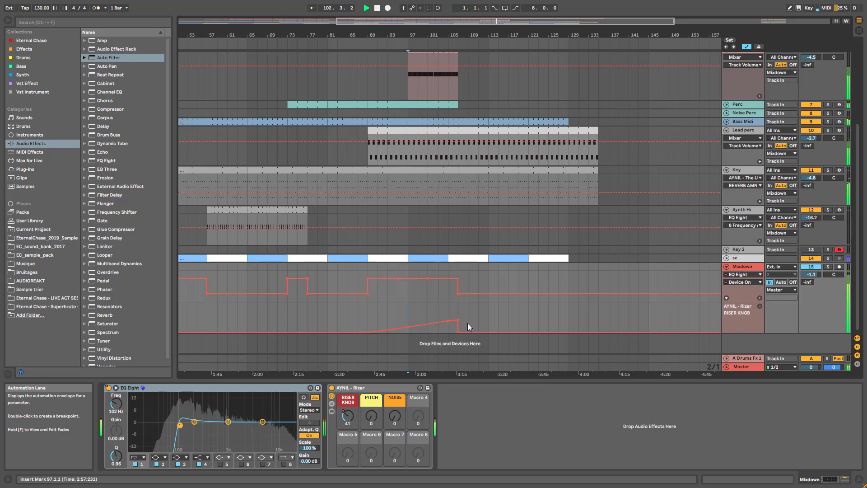
mouse_move(449, 325)
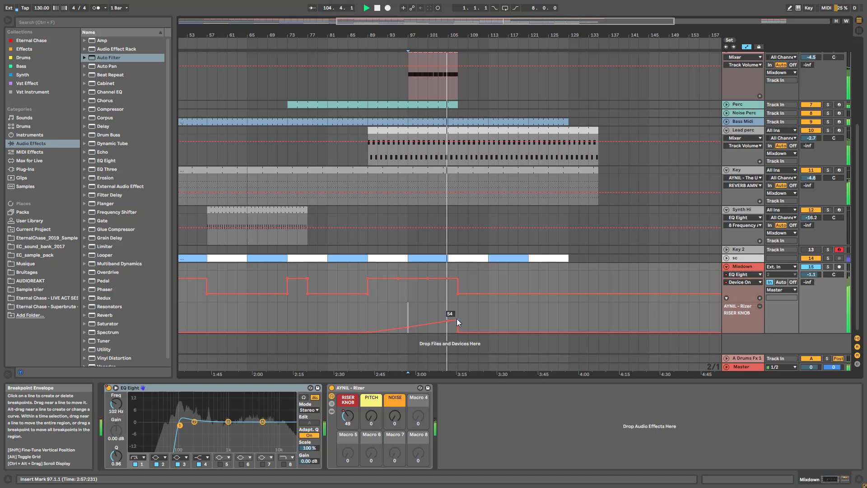
drag(457, 320, 458, 318)
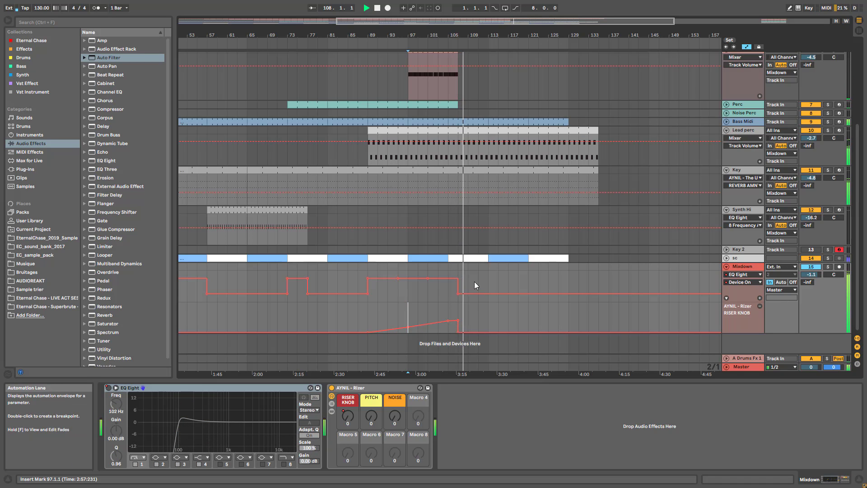
Extend the clip on Snare track 6 to end at bar 117, making it 20 bars long.
scroll(474, 283, up, 5)
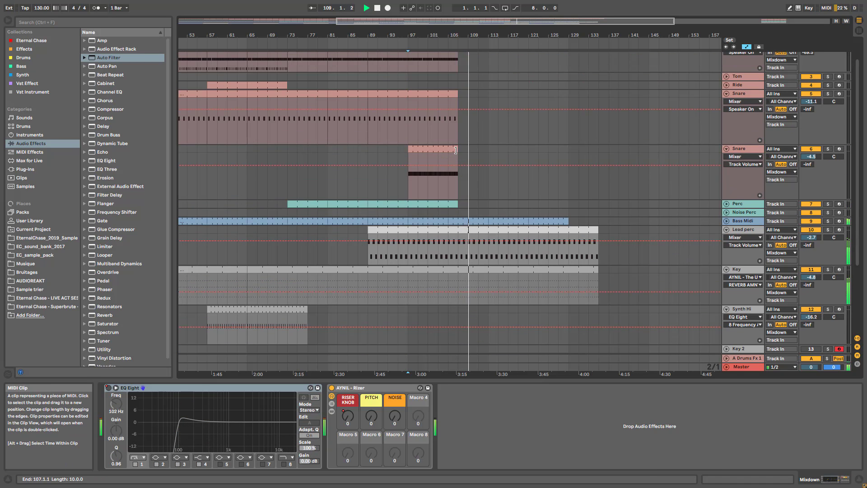
drag(455, 151, 516, 161)
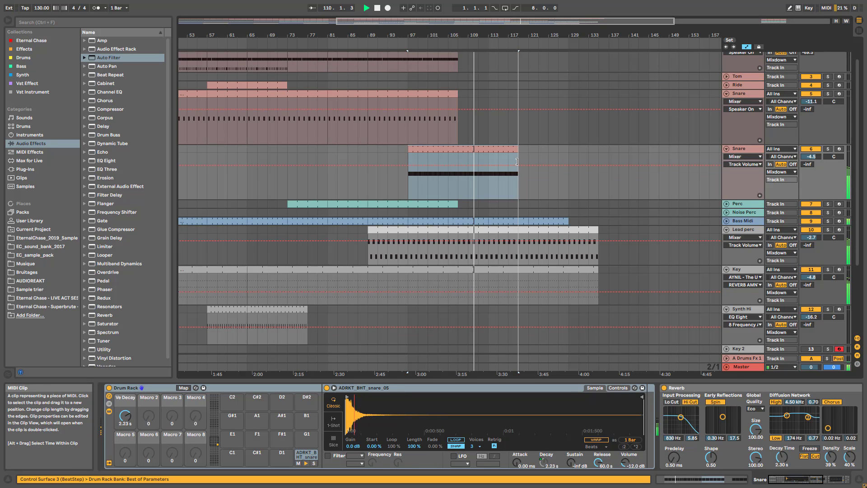
drag(517, 161, 508, 161)
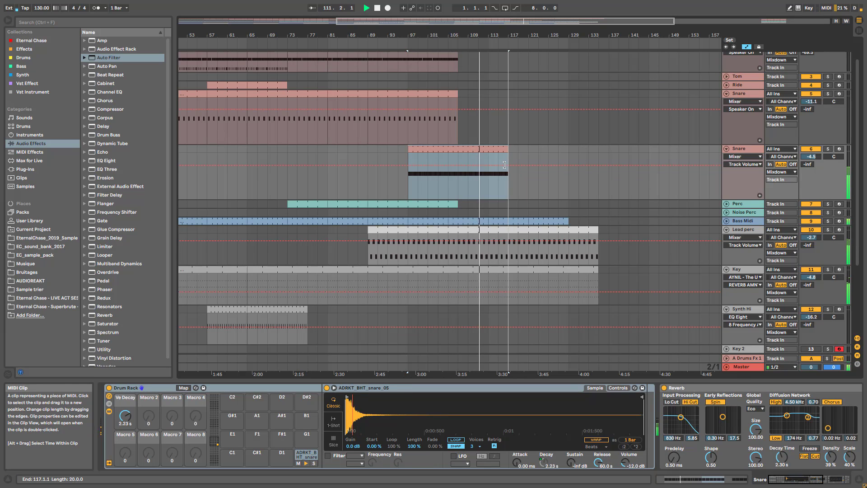
Extend the Perc clip to end at bar 117 and play the arrangement from bar 103.
key(space)
drag(457, 203, 508, 204)
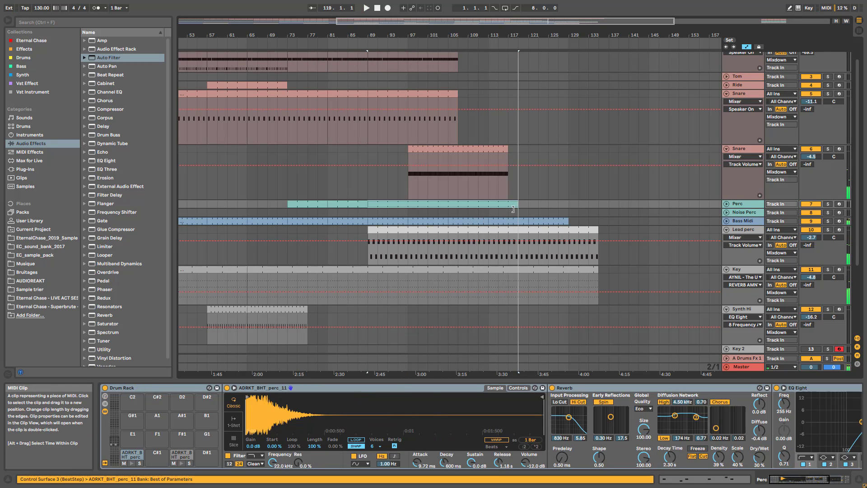
click(443, 191)
key(space)
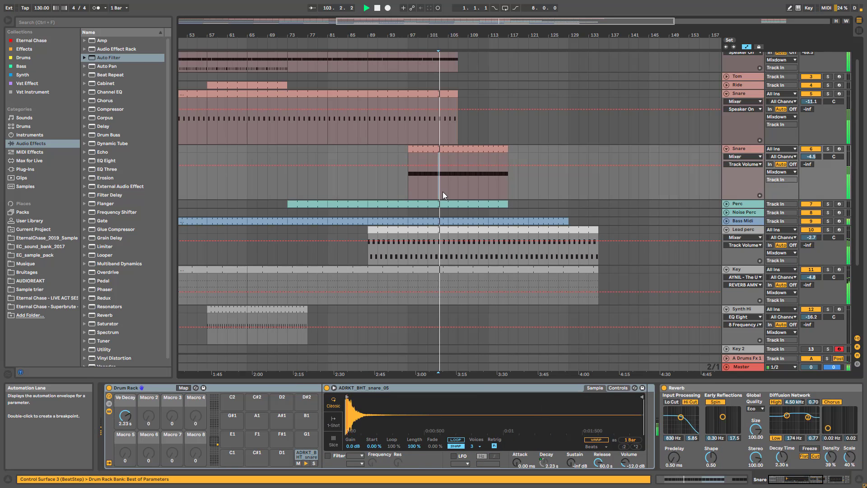
scroll(447, 192, down, 5)
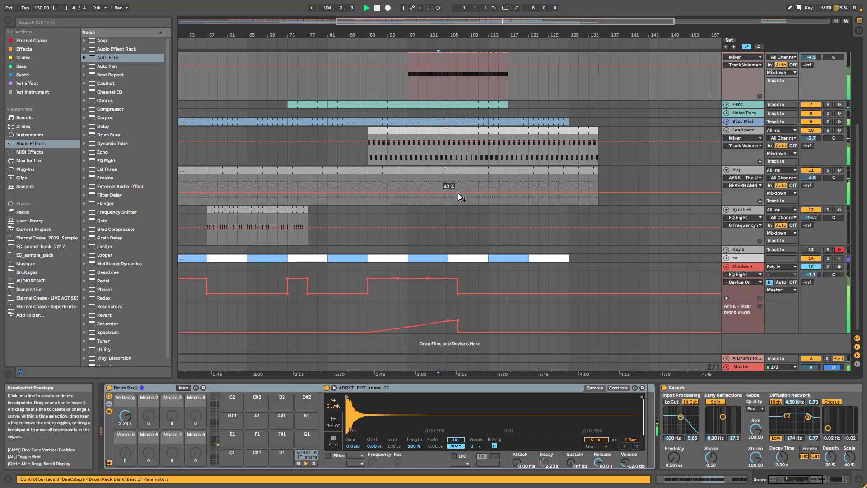
scroll(458, 193, up, 2)
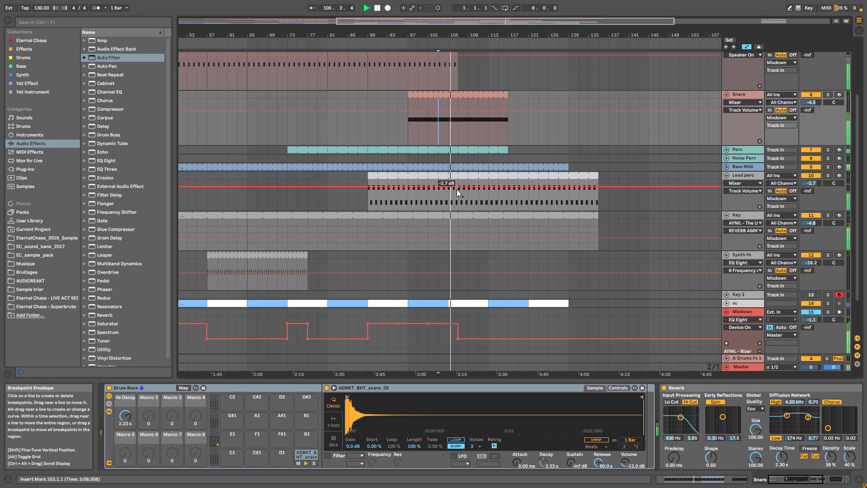
key(space)
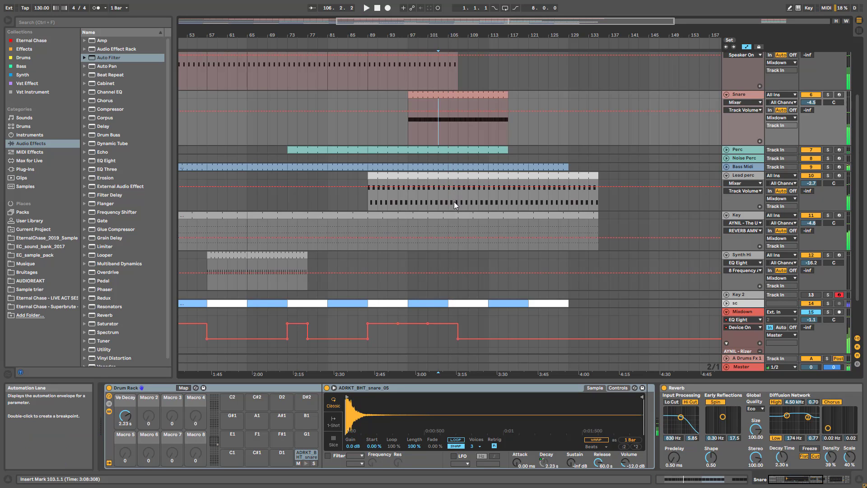
Unfold the Kick track and delete its section from bar 105 to bar 107.
scroll(453, 201, up, 2)
scroll(451, 198, up, 2)
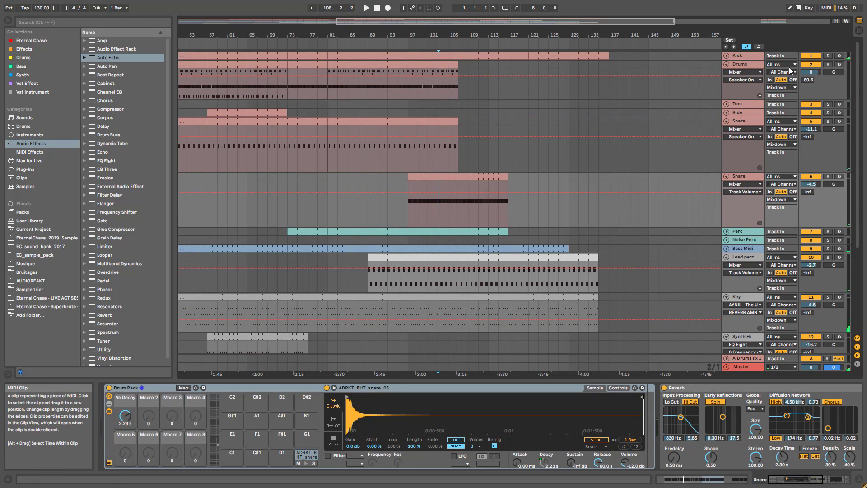
click(726, 56)
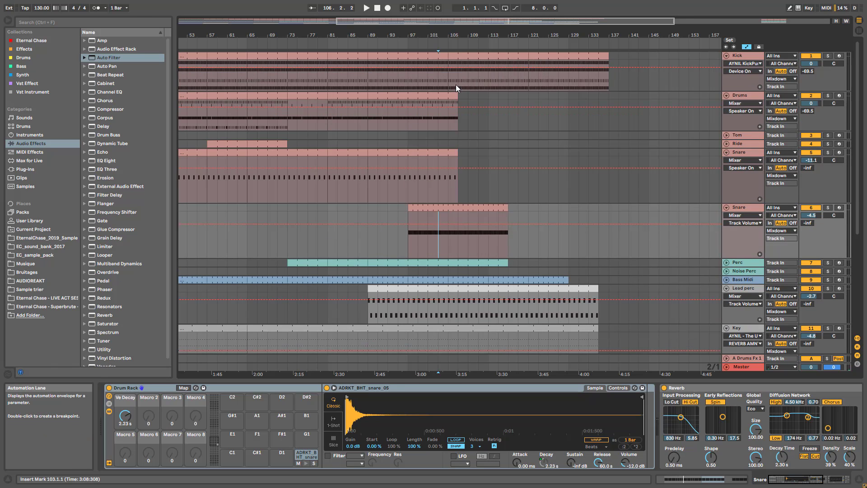
scroll(459, 176, down, 6)
scroll(447, 212, up, 3)
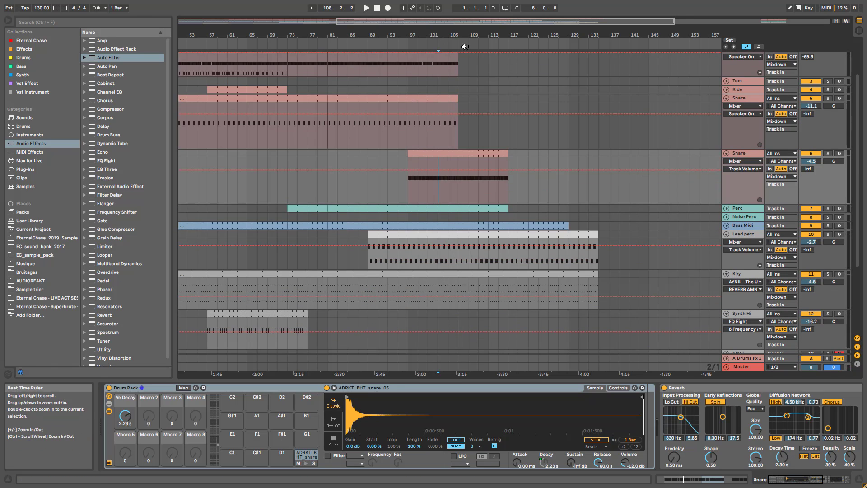
mouse_move(450, 69)
mouse_down()
mouse_move(457, 45)
mouse_move(458, 57)
mouse_up()
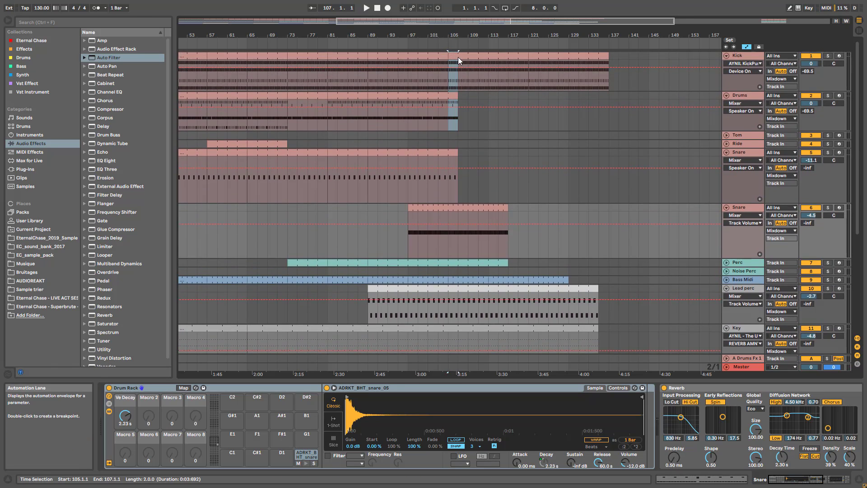
click(451, 83)
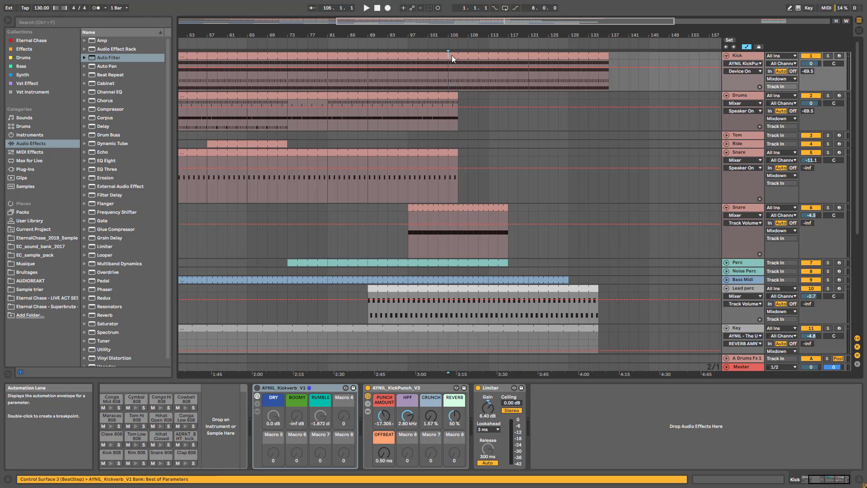
click(456, 55)
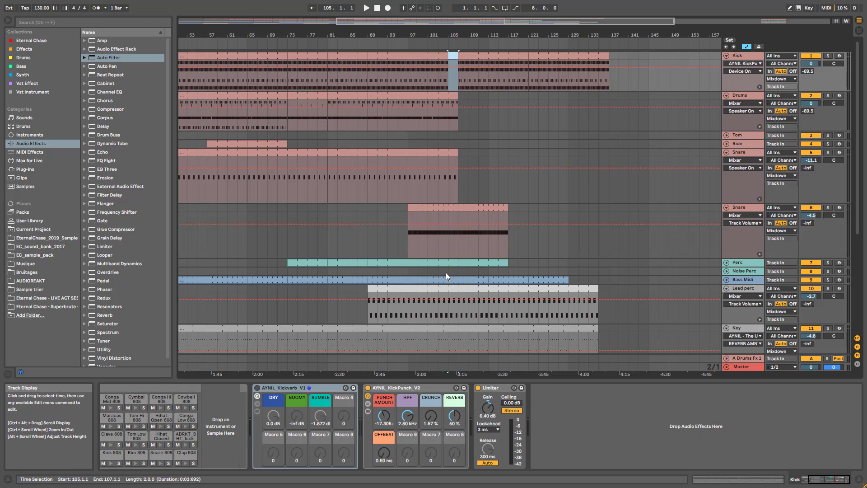
Delete the Bass Midi section from bar 105 to bar 107 and play from bar 103.
drag(448, 273, 440, 281)
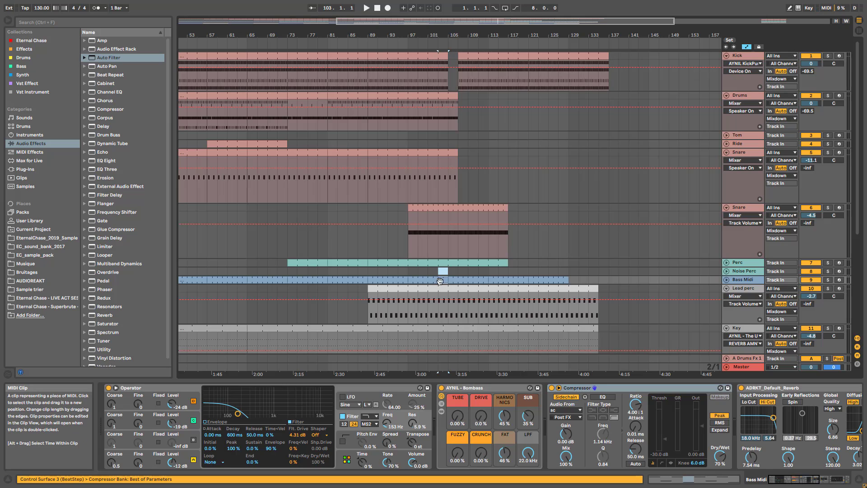
click(449, 273)
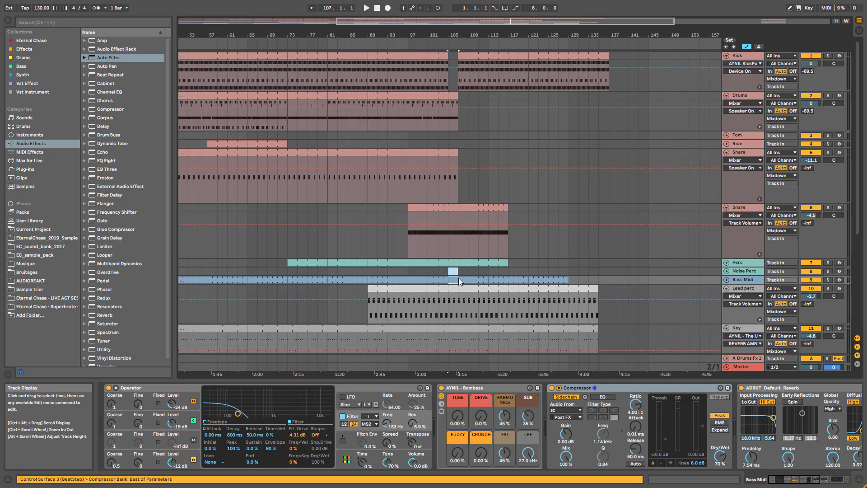
click(457, 278)
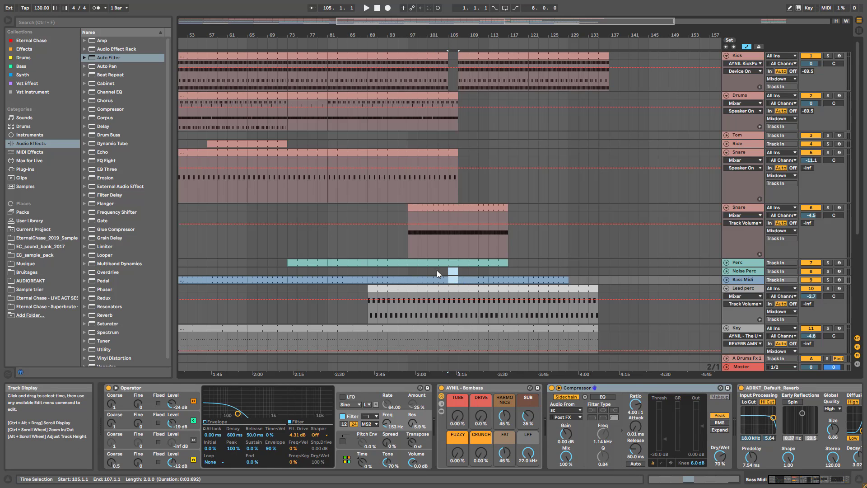
key(Delete)
click(437, 270)
key(space)
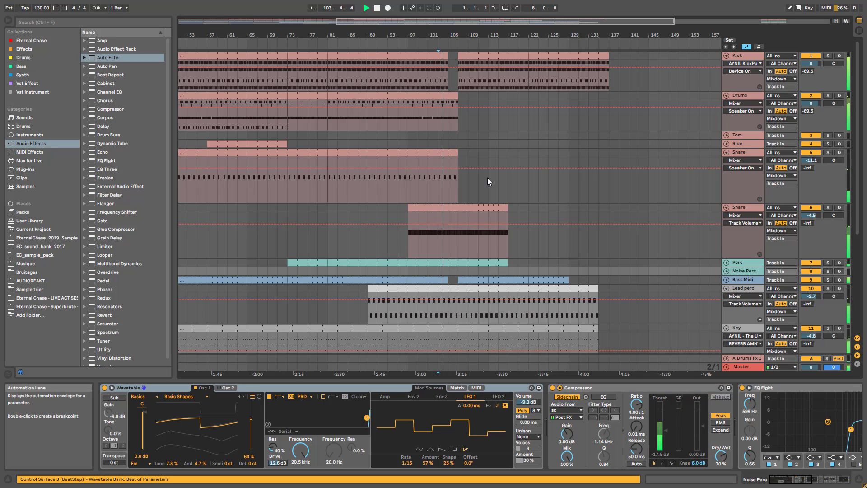
Extend the Kick and Bass Midi clips before the gap to end at bar 106.
drag(509, 21, 509, 50)
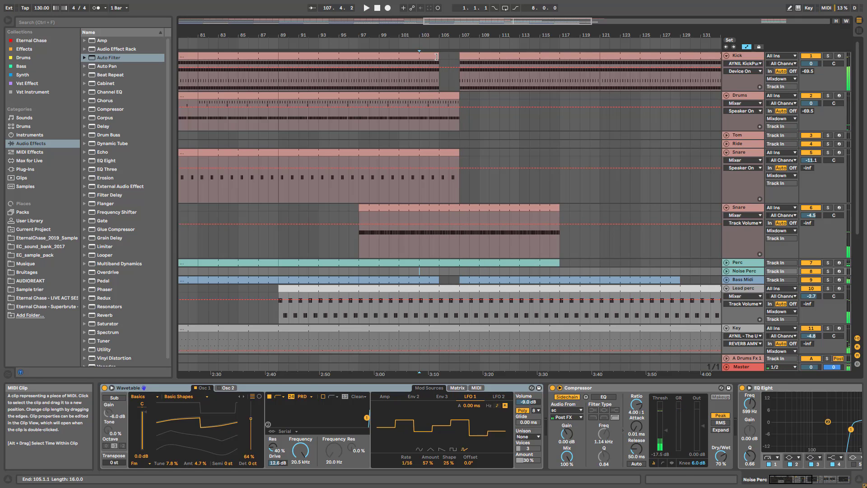
drag(453, 55, 278, 63)
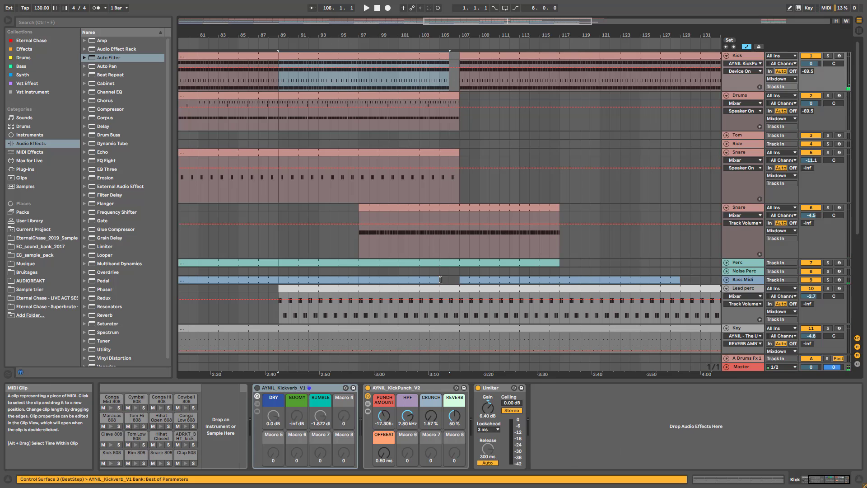
click(442, 280)
Play from bar 104 through the gap and set the Lead perc track volume to -2.5 dB.
click(427, 248)
key(space)
scroll(485, 225, down, 1)
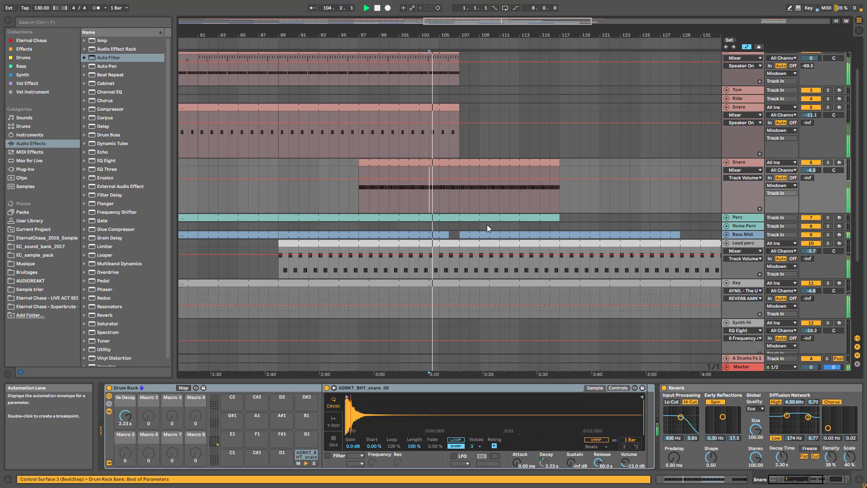
drag(475, 22, 511, 65)
scroll(381, 319, up, 1)
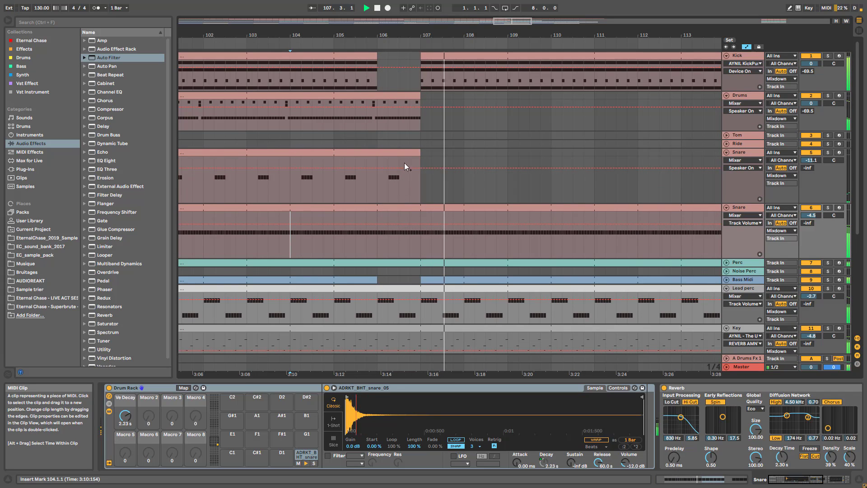
mouse_move(514, 21)
mouse_down()
mouse_move(515, 1)
mouse_move(504, 13)
mouse_up()
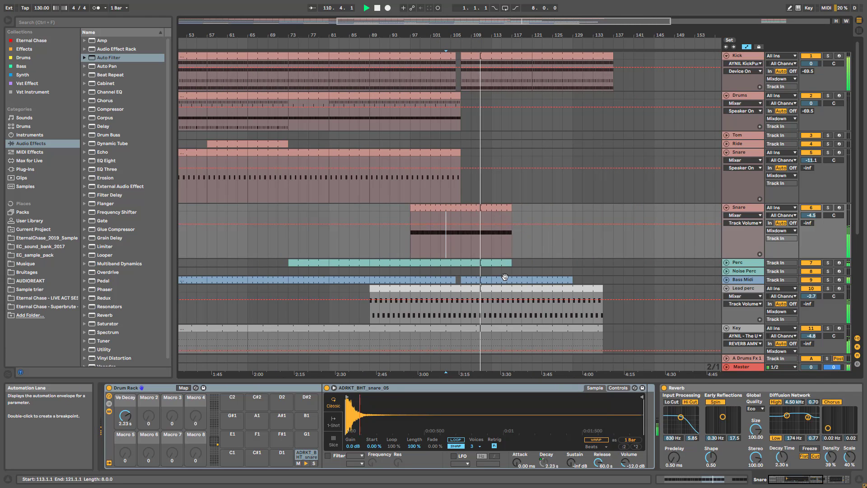
scroll(570, 282, down, 3)
scroll(569, 281, down, 2)
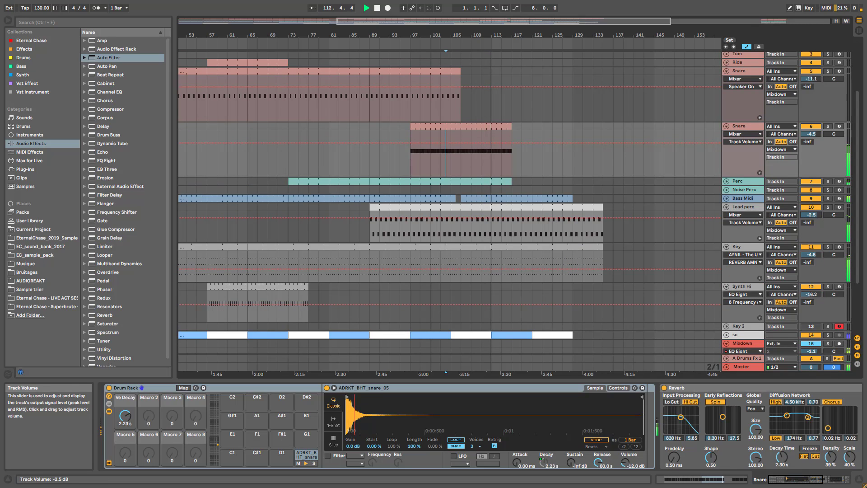
scroll(510, 172, up, 5)
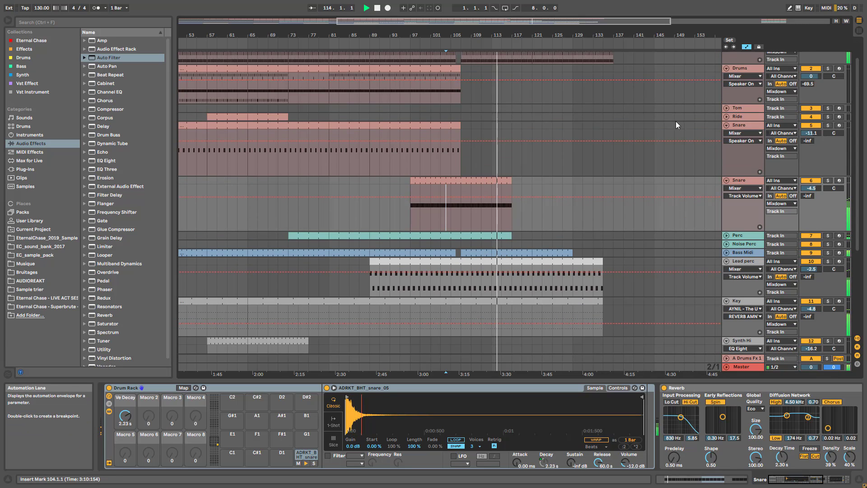
key(space)
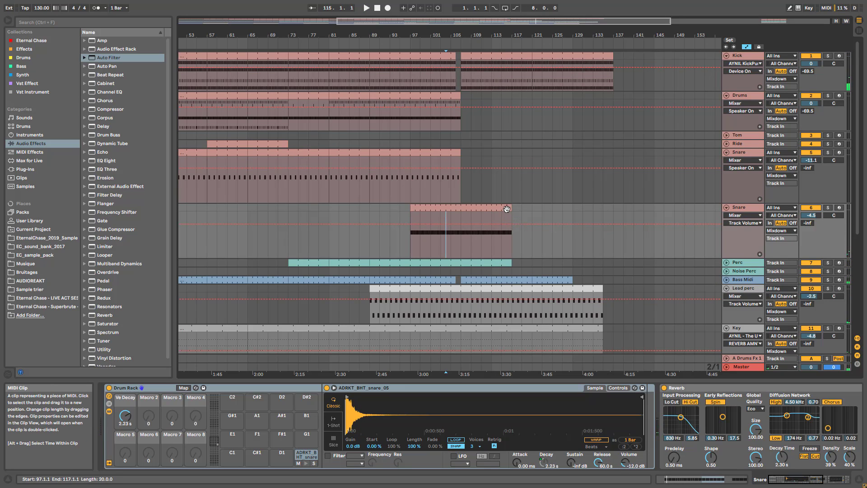
Extend the material on Snare track 6 and the Perc clip to end at bar 137.
click(506, 208)
key(ctrl+d)
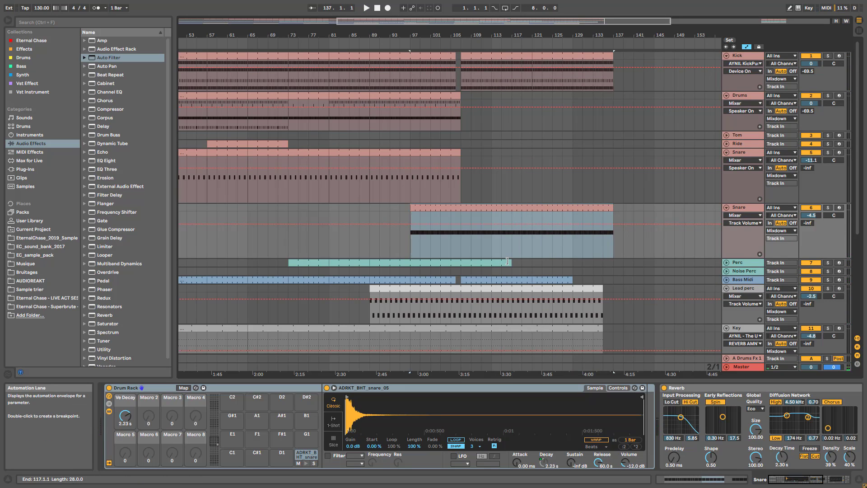
drag(513, 264, 604, 266)
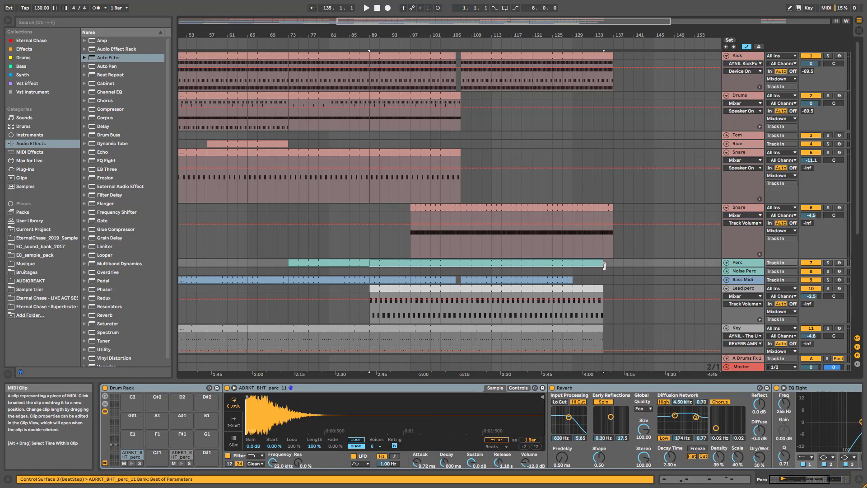
Duplicate the last eight-bar Bass Midi clip repeatedly until the track reaches bar 161.
click(558, 281)
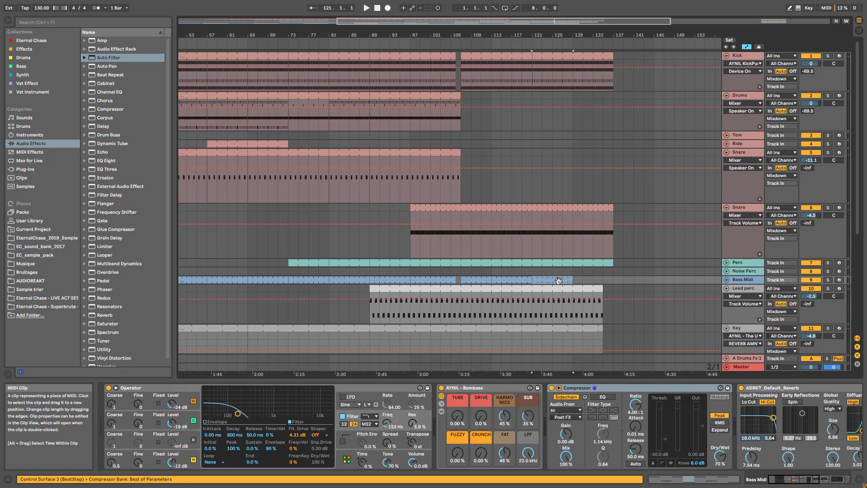
key(ctrl+d)
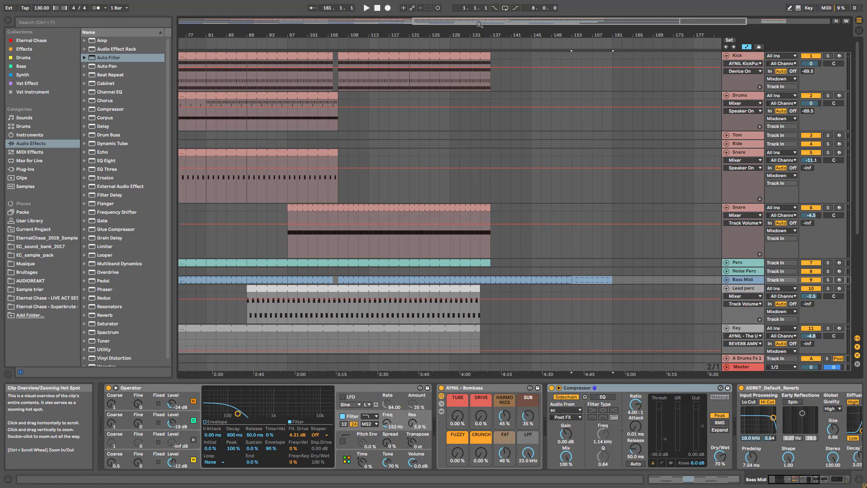
drag(488, 38, 507, 87)
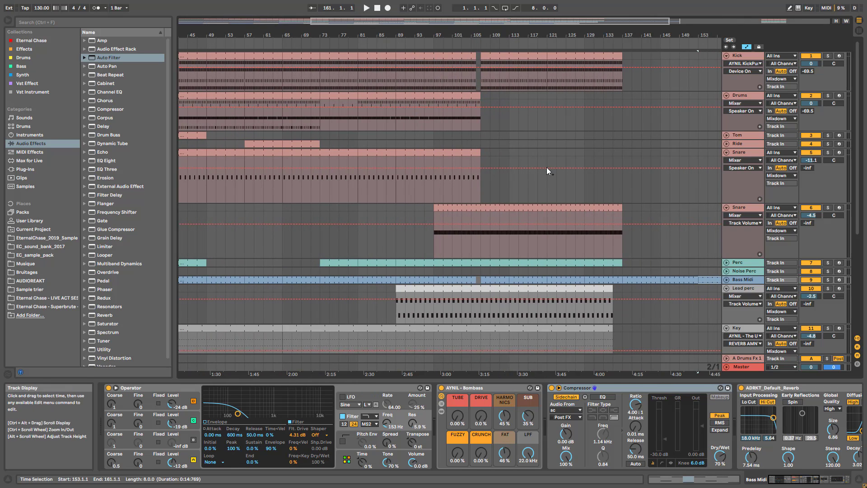
Automate the Mixdown track's EQ Eight Device On to On from bar 118 to bar 119, and play from bar 116.
scroll(543, 172, down, 6)
scroll(559, 293, down, 1)
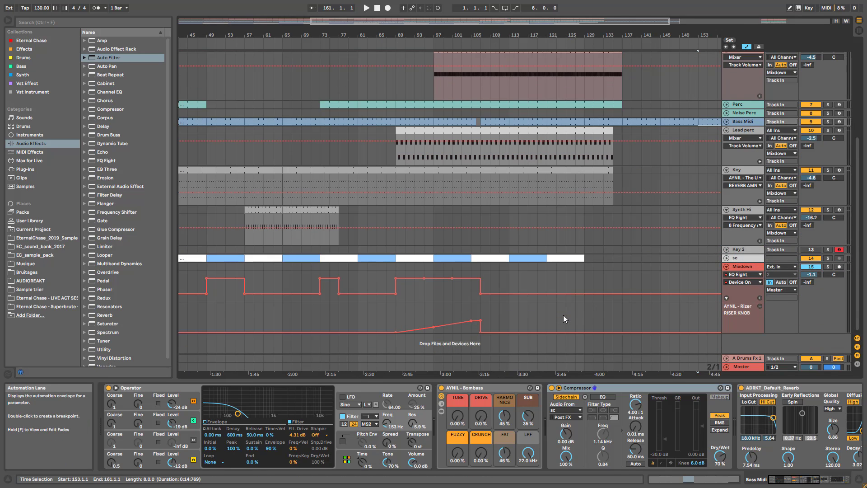
click(530, 295)
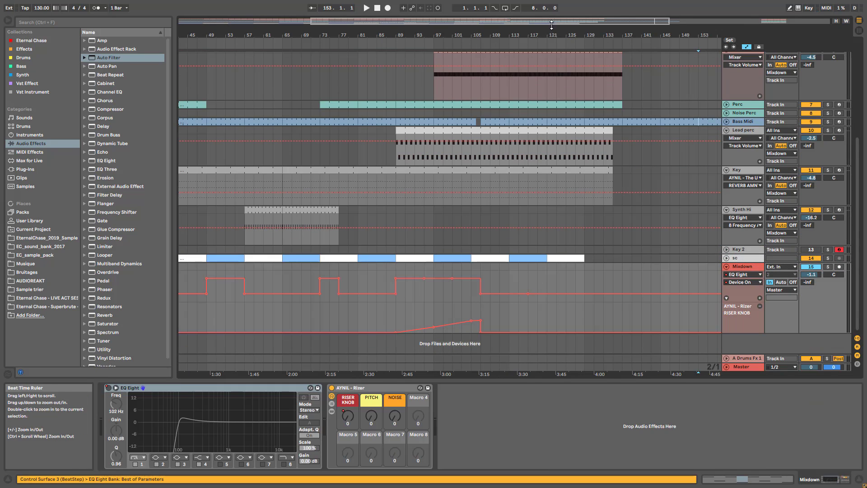
drag(551, 31, 554, 32)
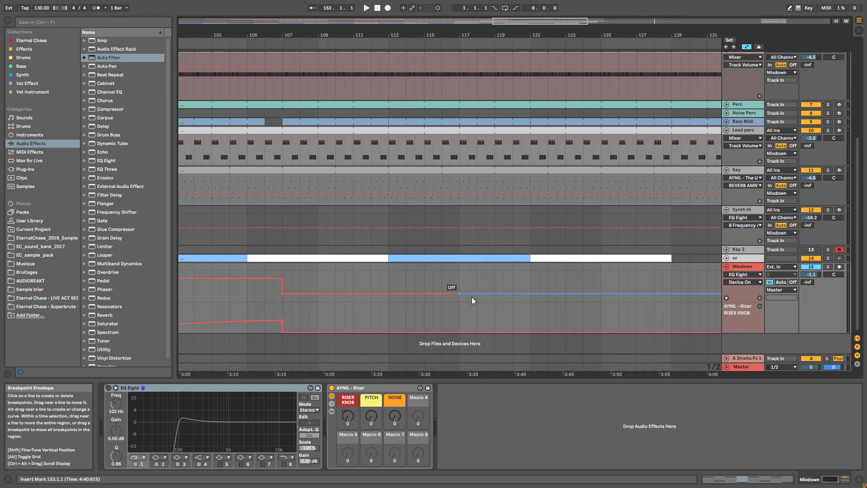
click(495, 294)
drag(477, 294, 477, 279)
click(437, 274)
key(space)
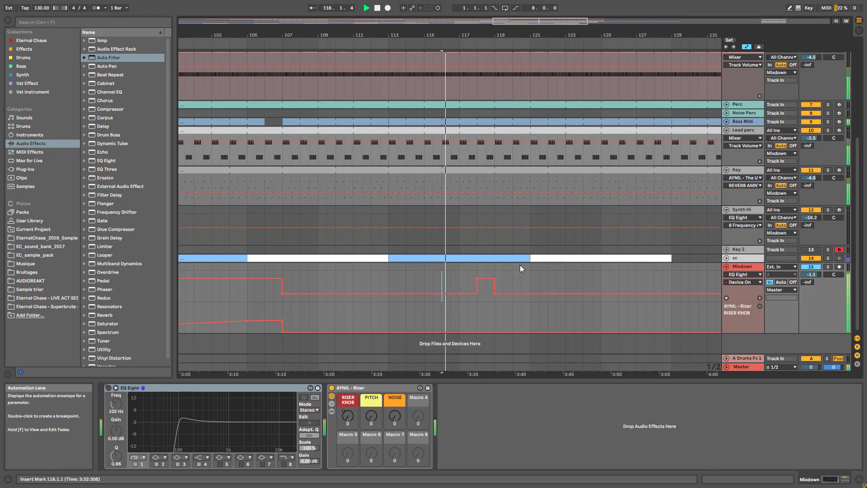
Move the Drums clip that ends at bar 107 past the break to end at 128.3, and trim its start to bar 119.
scroll(524, 261, up, 6)
scroll(509, 179, up, 1)
drag(259, 96, 638, 105)
key(space)
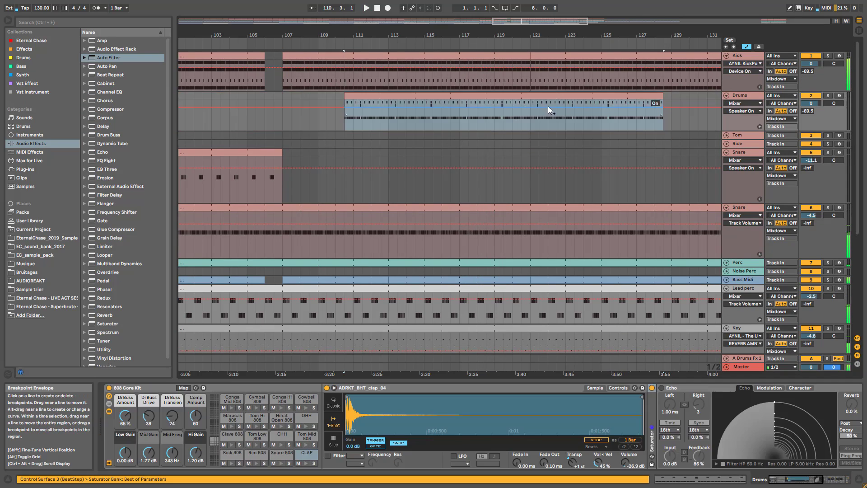
drag(341, 100, 491, 99)
Play from 117.3 into the moved Drums clip and open that clip's notes for editing.
click(468, 120)
key(space)
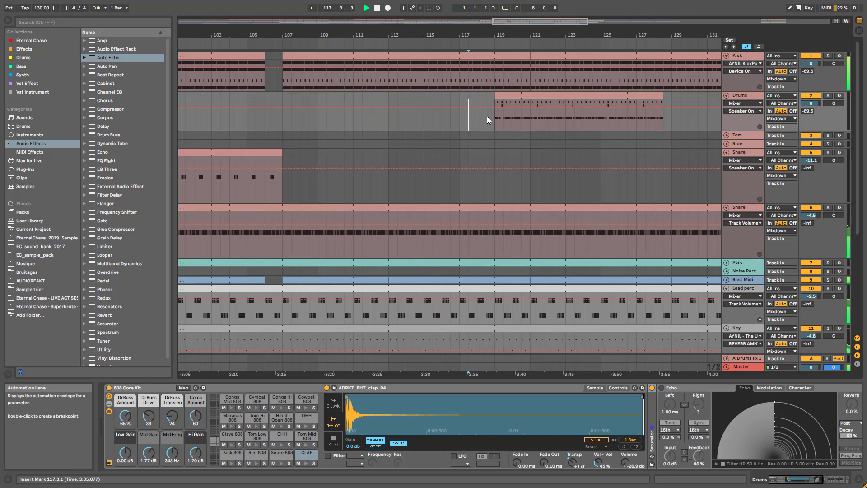
double_click(500, 103)
key(space)
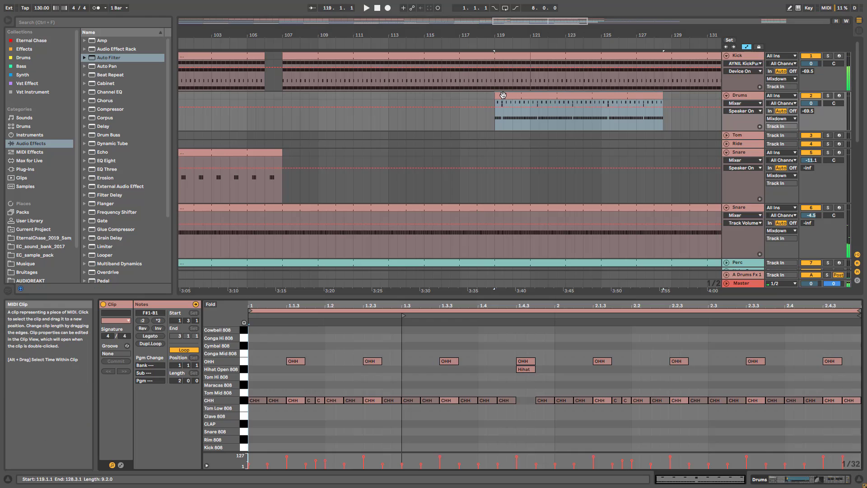
Copy the eight-bar Drums clip at bar 65 onto the Drums clip at bar 119, and open the copy's notes.
drag(519, 23, 383, 22)
drag(331, 93, 529, 97)
double_click(529, 97)
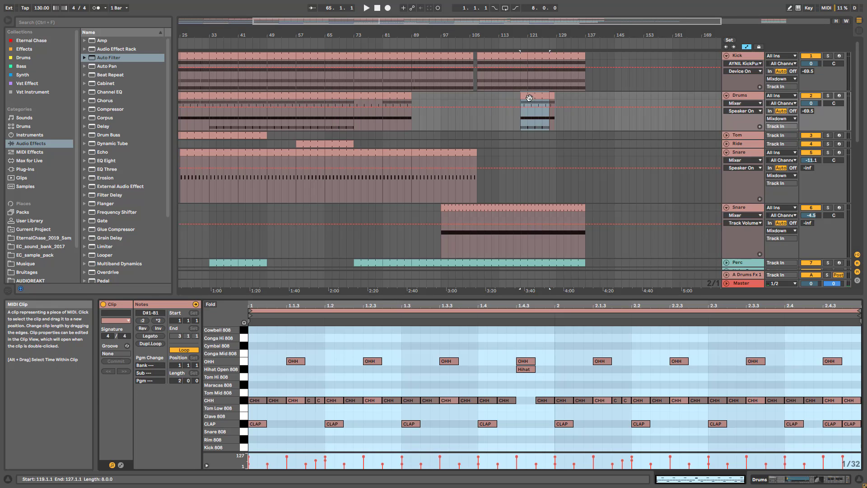
Delete all CHH, OHH and Hihat Open notes from the Drums clip at bar 119, keeping only the claps.
click(243, 400)
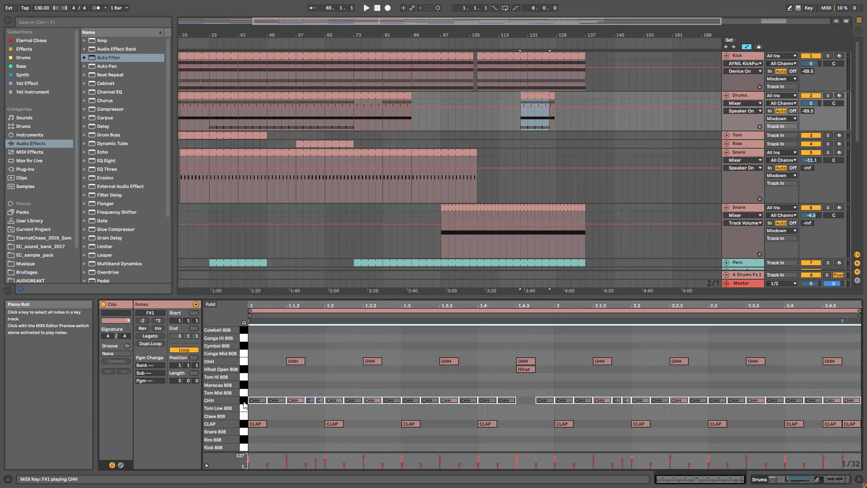
key(Delete)
click(245, 361)
key(Delete)
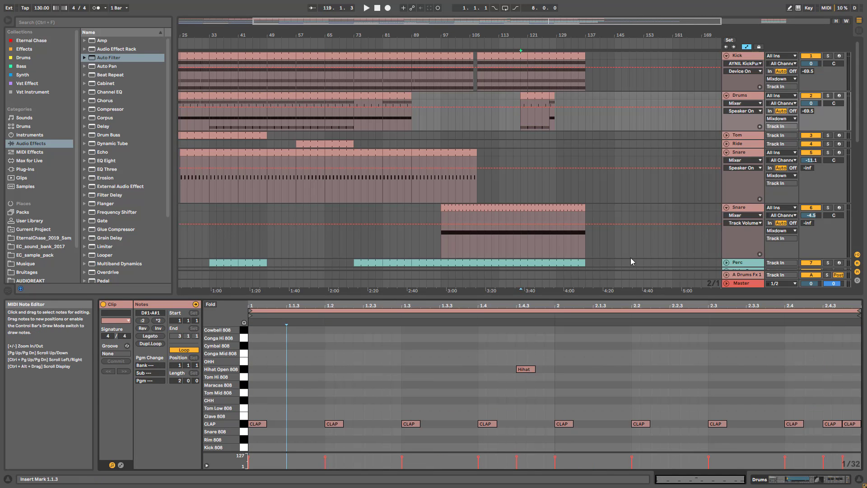
click(512, 126)
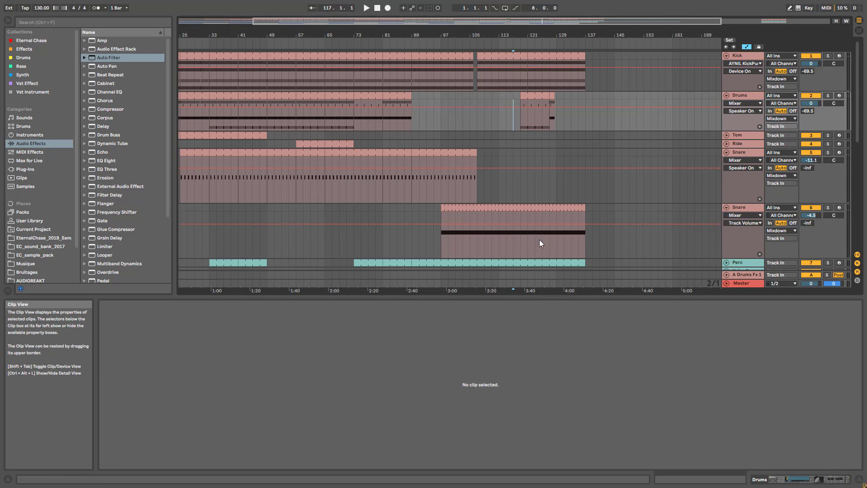
click(537, 92)
click(526, 369)
key(Delete)
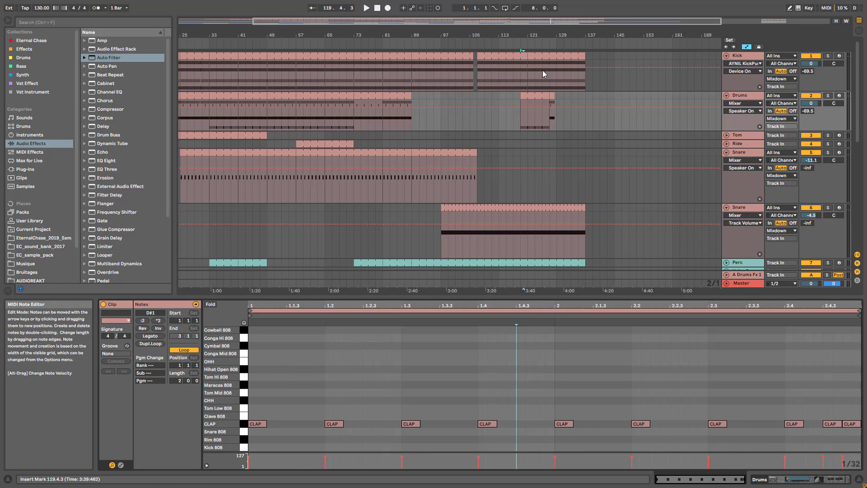
Play from bar 117 into the claps-only Drums clip.
click(510, 121)
key(space)
click(513, 119)
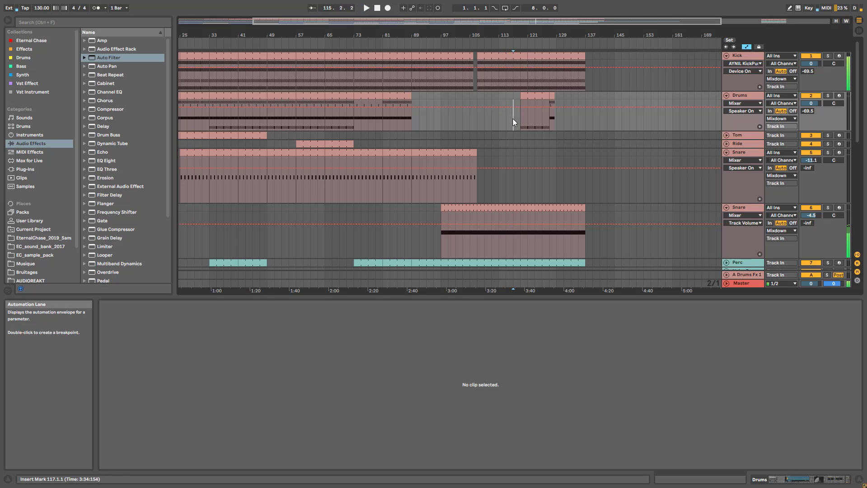
key(space)
drag(532, 33, 392, 77)
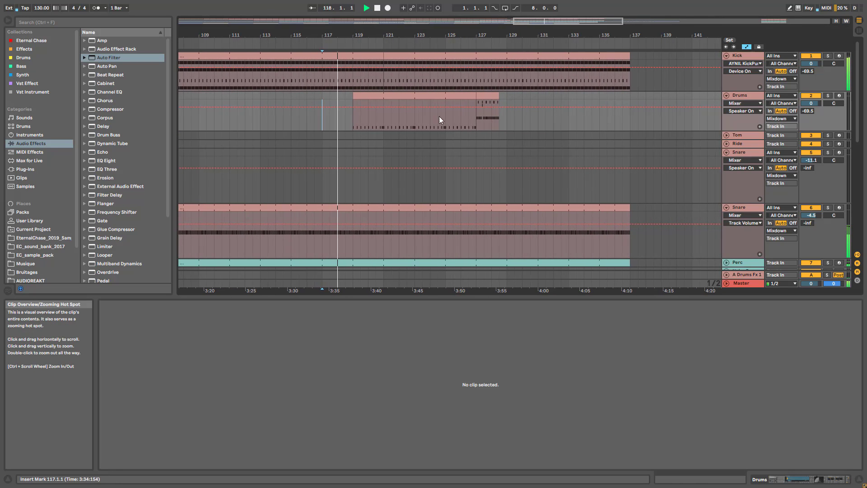
Delete the leftover Drums clip piece between bar 127 and 128.3.
click(484, 93)
click(484, 93)
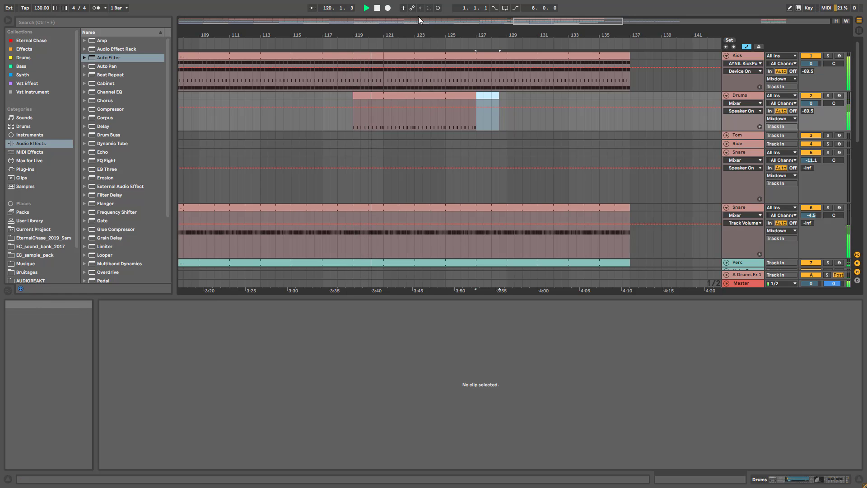
Add an OHH note at 1.1.3 in the Drums clip at bar 119, and play it.
drag(320, 34, 387, 23)
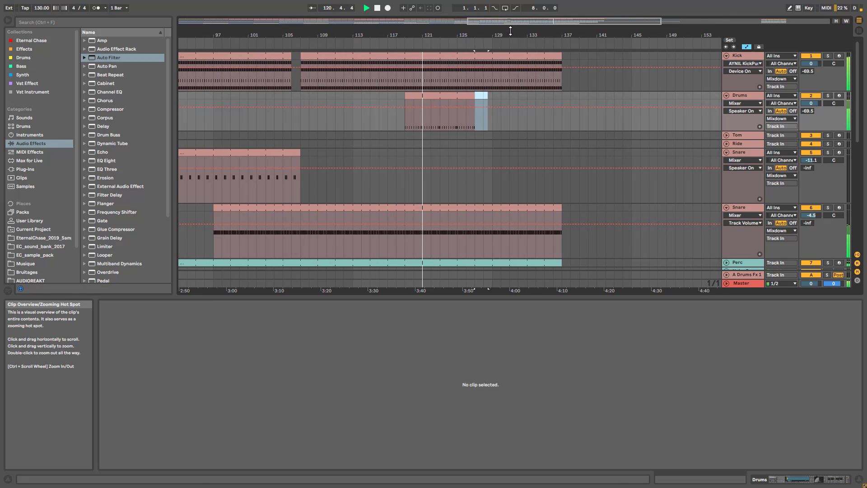
click(439, 96)
key(space)
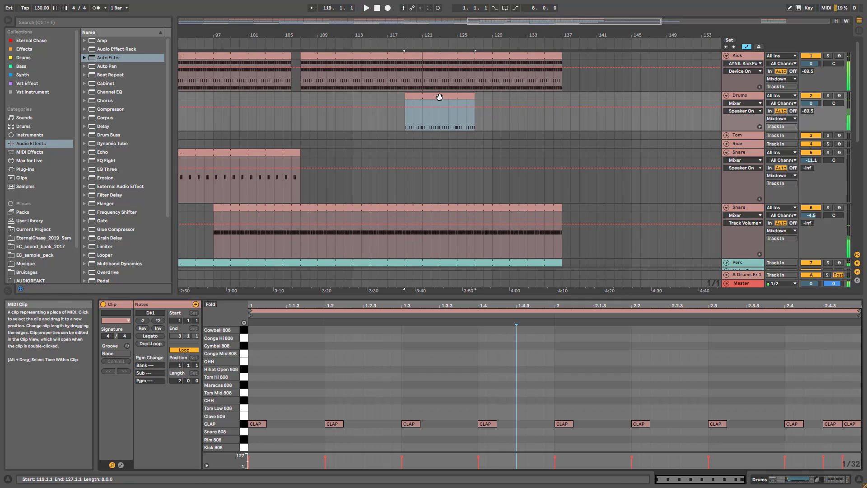
double_click(291, 361)
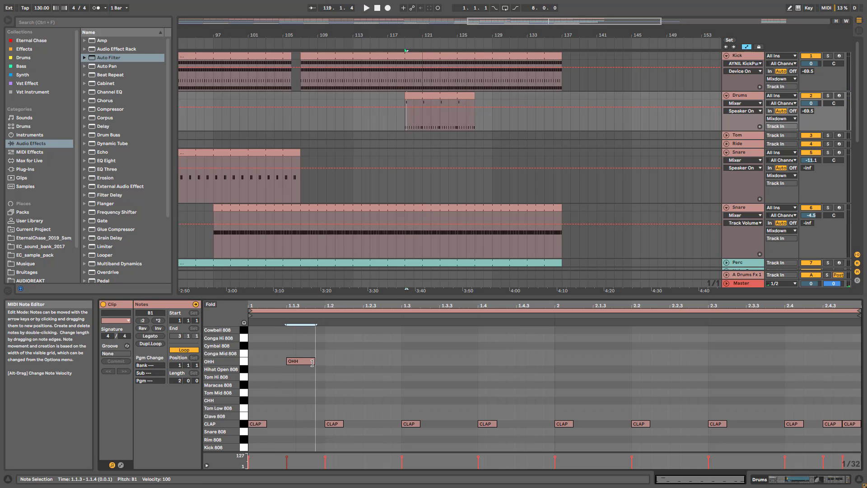
key(space)
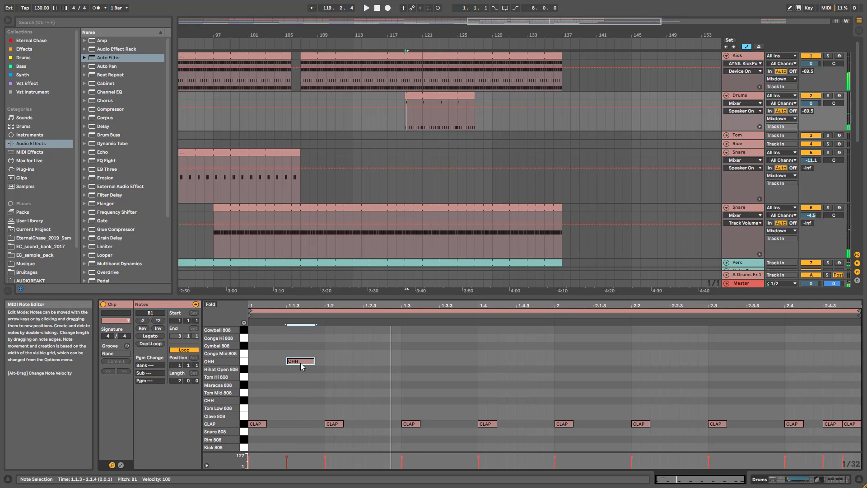
Duplicate the new OHH note repeatedly across the clip's two-bar loop, and play from bar 117 to hear the pattern.
drag(320, 391, 249, 361)
key(ctrl+d)
key(ctrl+d)
key(ctrl+d)
key(ctrl+d)
key(ctrl+d)
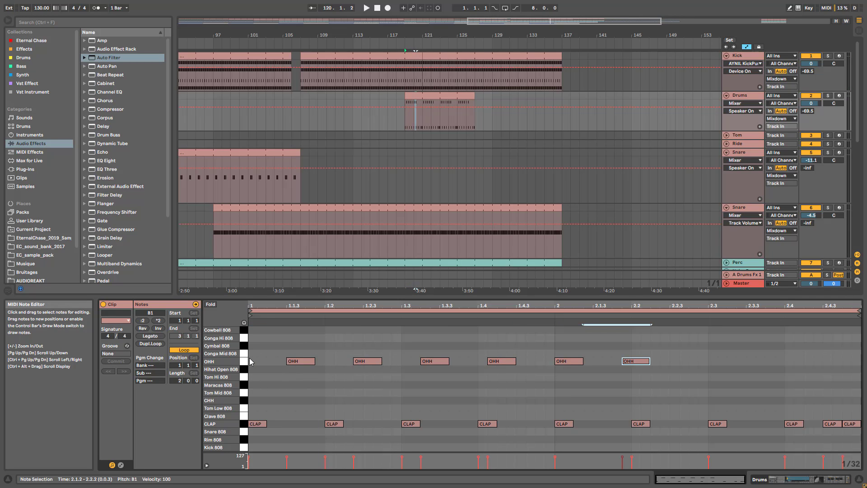
click(387, 126)
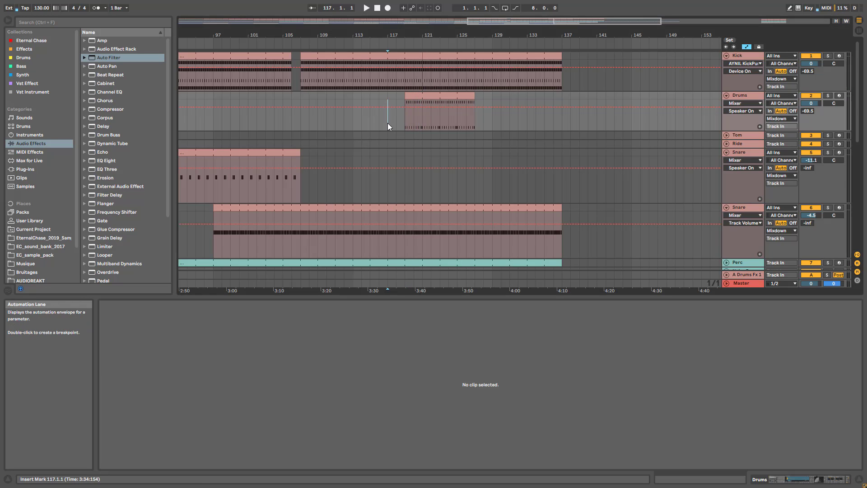
key(space)
click(741, 97)
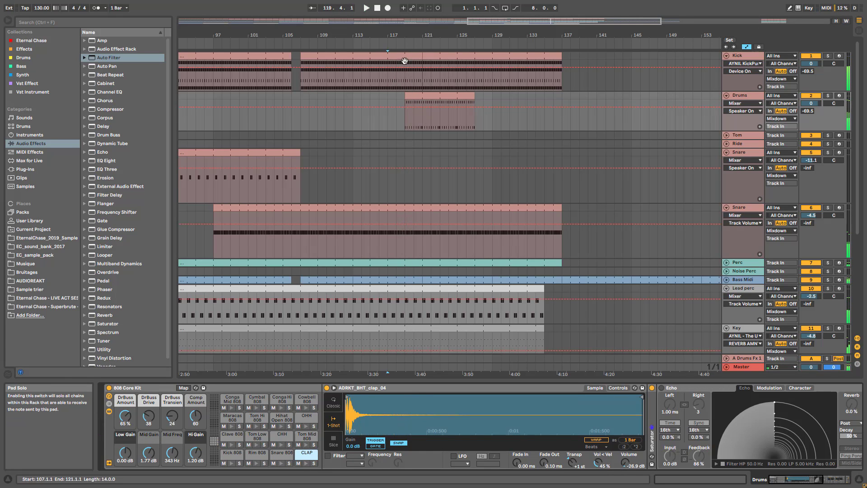
Delete all the added OHH notes from the Drums clip at bar 119, and play the claps alone.
click(440, 96)
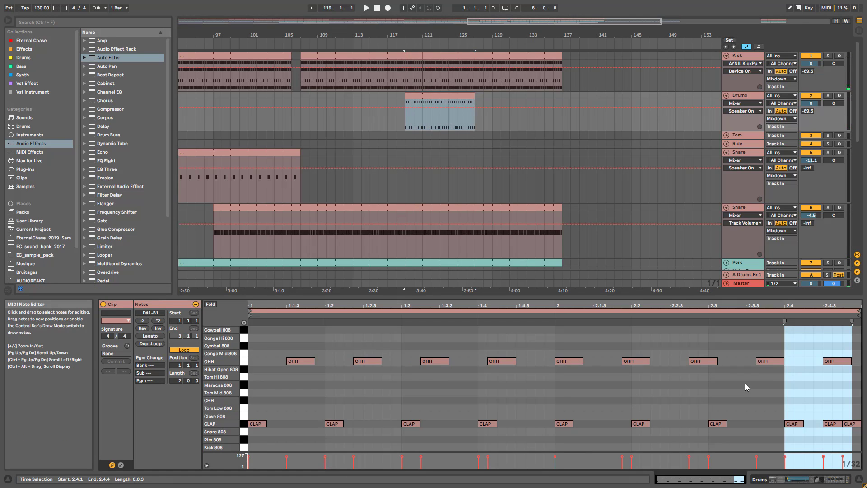
click(487, 315)
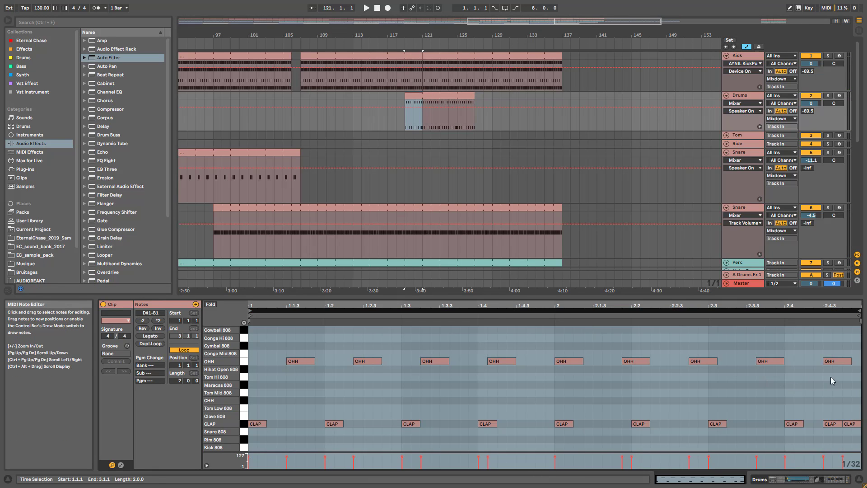
drag(832, 380, 265, 347)
key(Delete)
key(space)
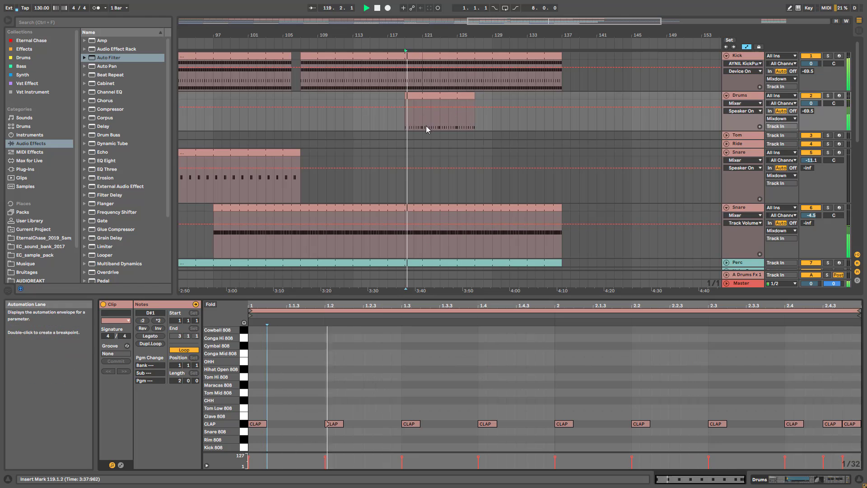
click(747, 96)
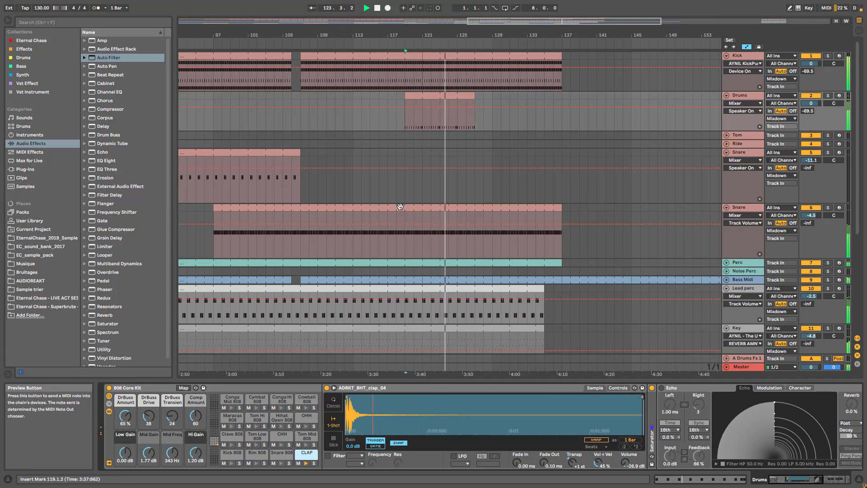
key(space)
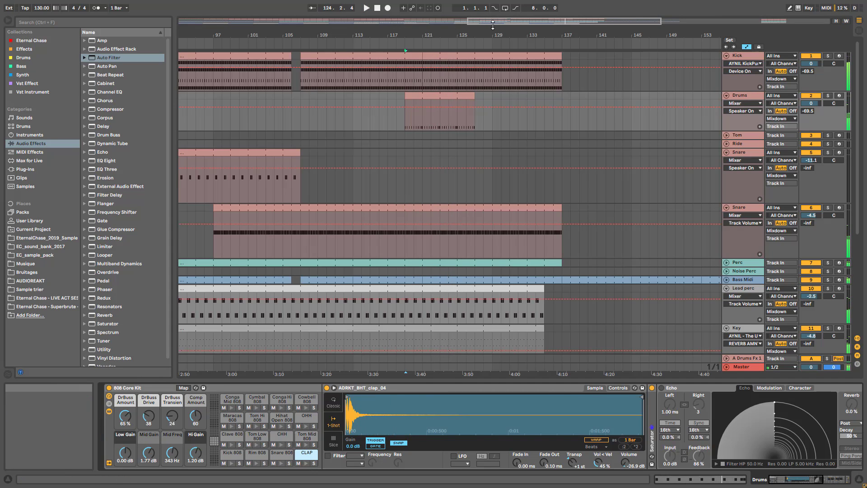
Replace the Drums clip at bar 119 with a fresh copy of the eight-bar clip from bar 65, and open its notes.
drag(529, 21, 441, 21)
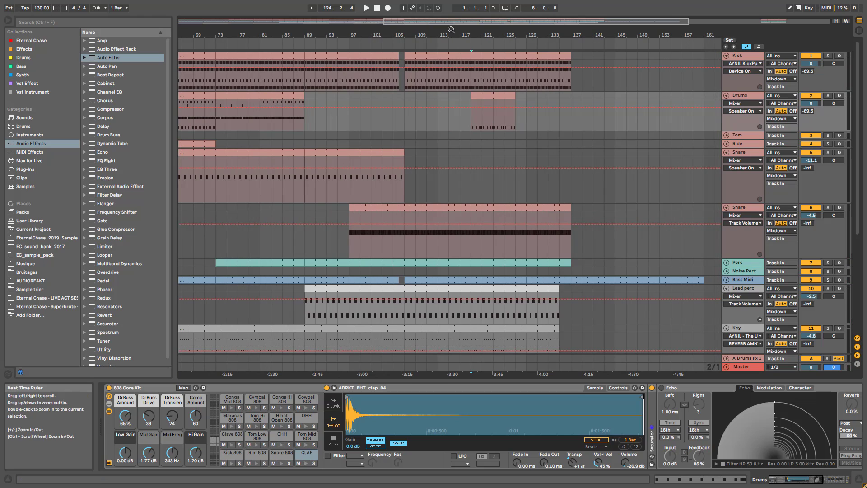
ctrl+scroll(316, 102, down, 2)
click(227, 97)
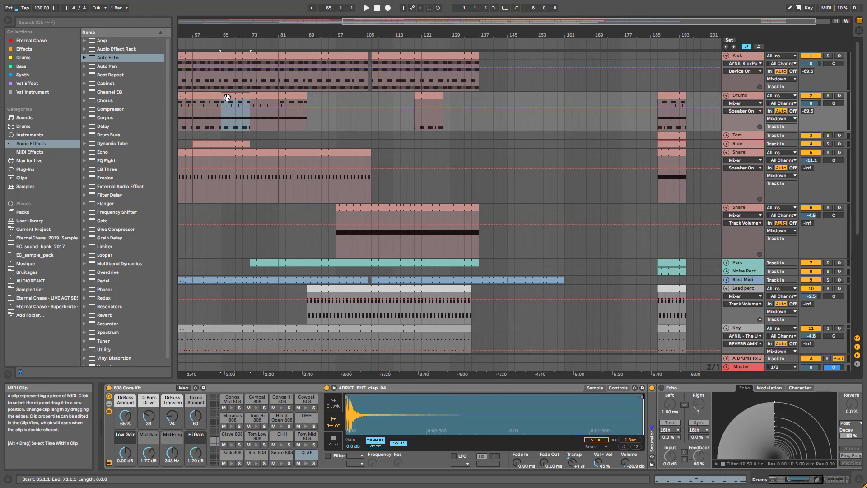
drag(227, 97, 421, 100)
double_click(421, 102)
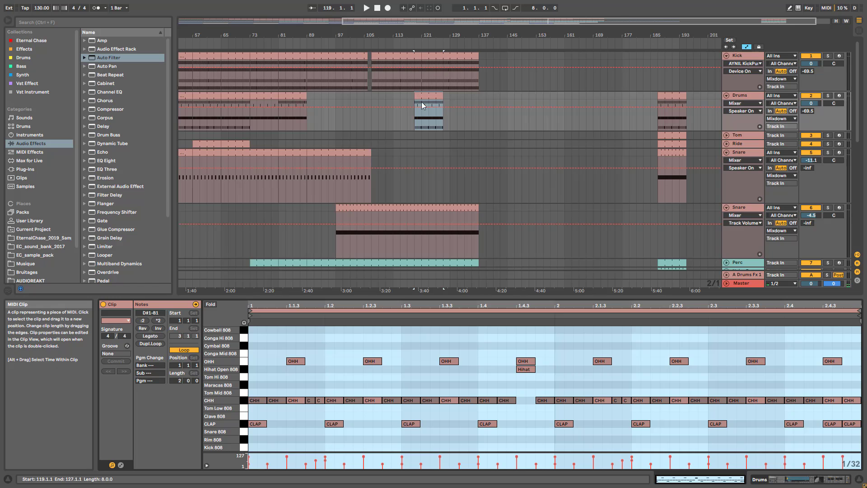
Delete all CHH notes from the fresh Drums clip at bar 119, and play from bar 117.
click(245, 401)
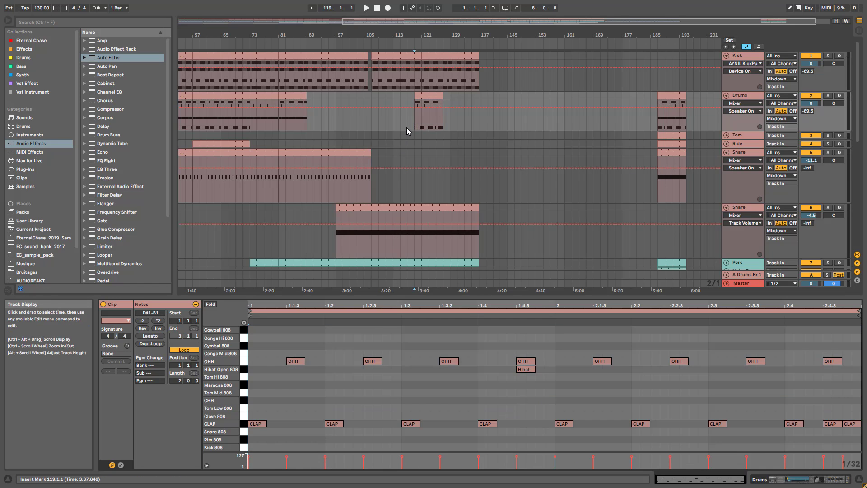
click(407, 128)
key(space)
drag(460, 26, 459, 70)
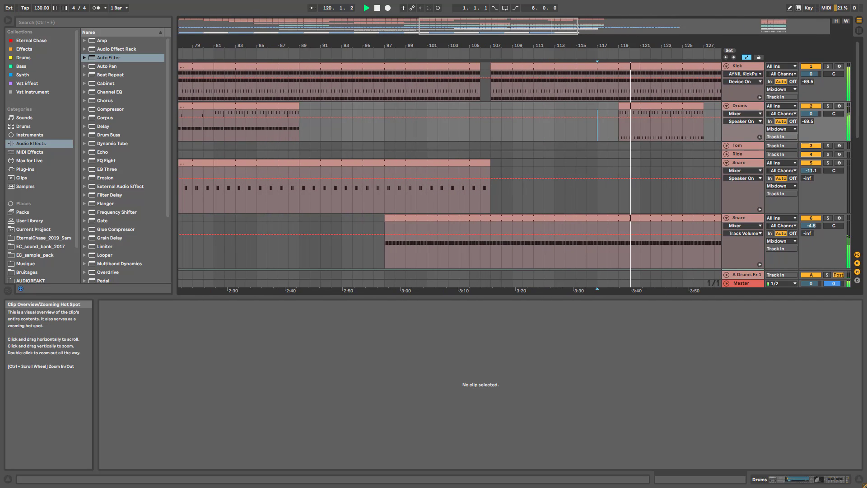
drag(529, 22, 570, 16)
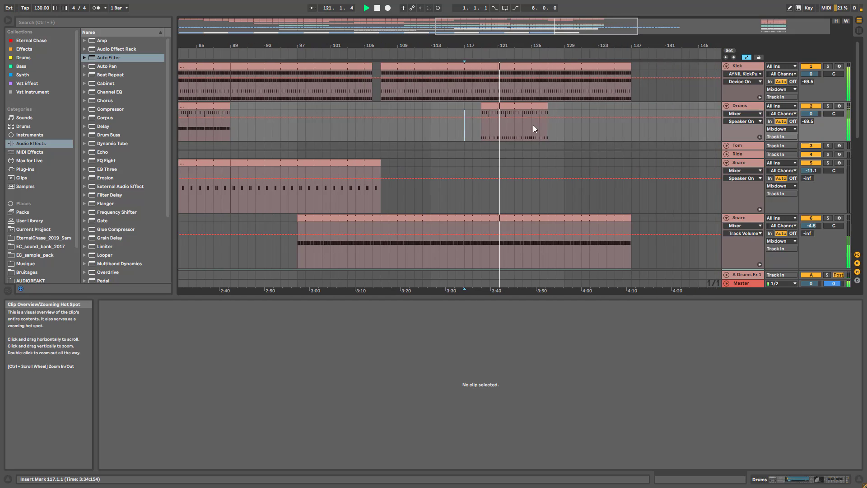
key(space)
Try the section without the Drums clip at bar 119 by playing from bar 118, and undo the clip's deletion.
click(530, 108)
key(Delete)
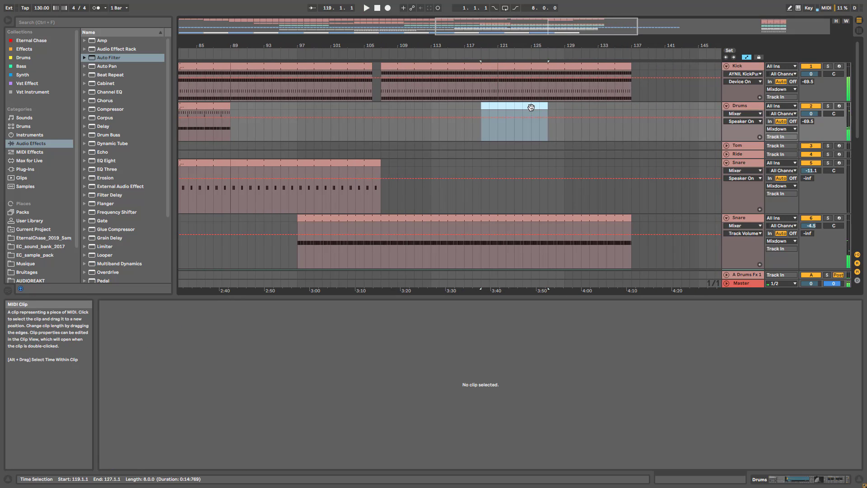
click(477, 135)
key(space)
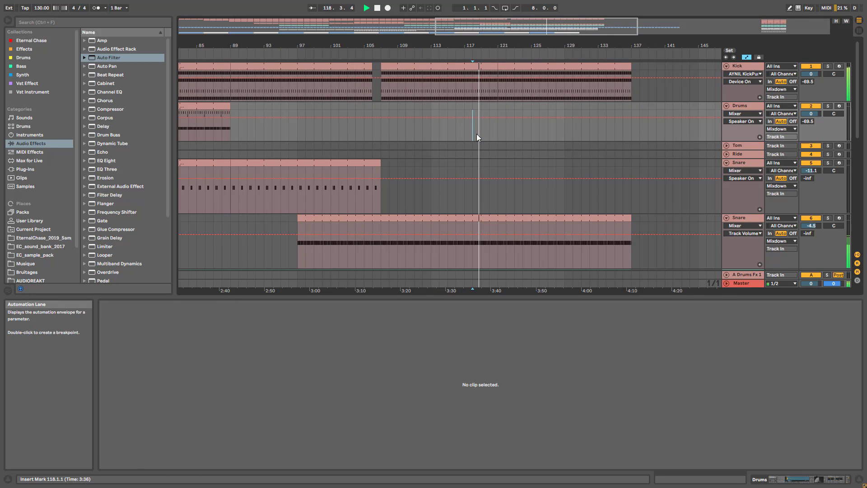
scroll(523, 147, down, 6)
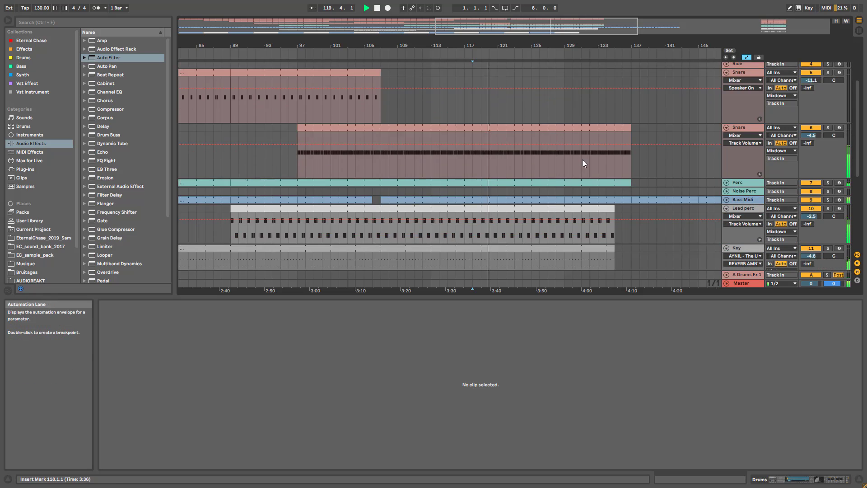
scroll(589, 166, down, 3)
scroll(595, 171, up, 7)
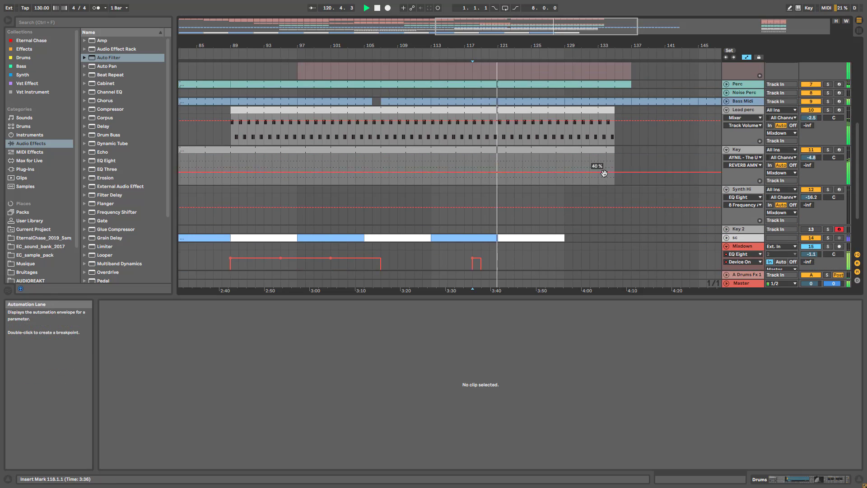
scroll(607, 165, up, 4)
key(space)
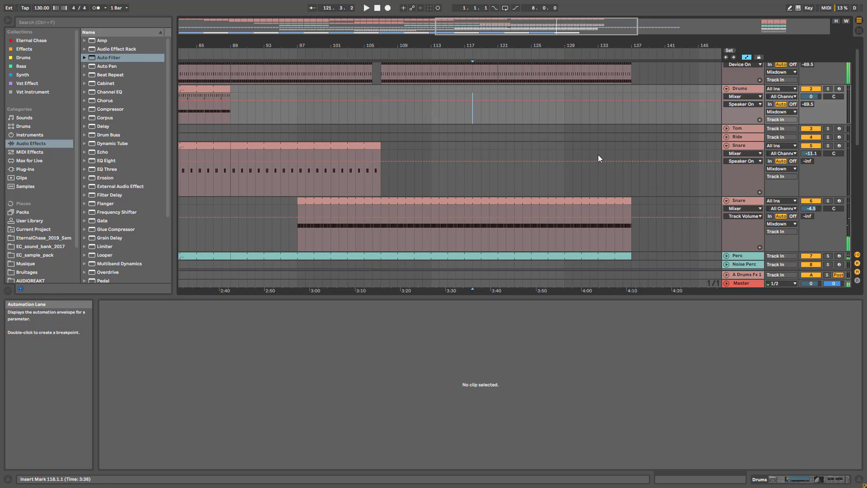
key(ctrl+z)
Delete the OHH and Hihat Open notes from the Drums clip at bar 119, and play from bar 118.
drag(838, 391, 171, 328)
key(Delete)
click(473, 116)
key(space)
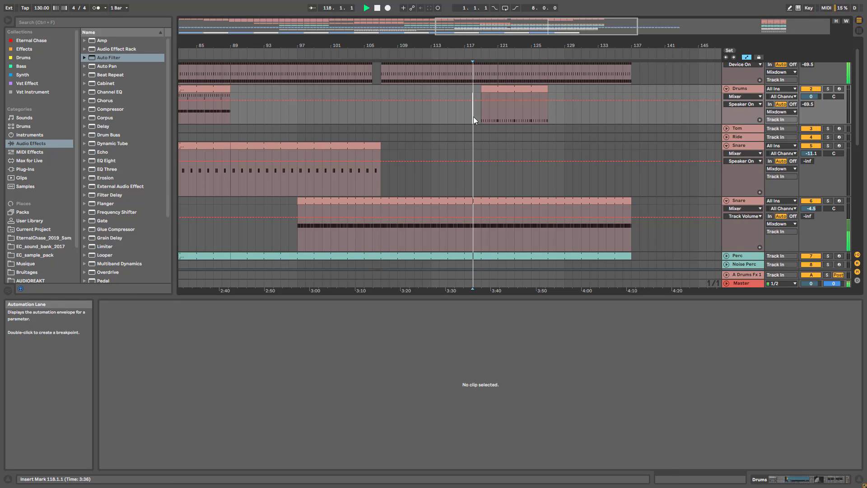
Open the Drums track's devices and show the automation for the CLAP sample's Volume.
drag(524, 26, 525, 46)
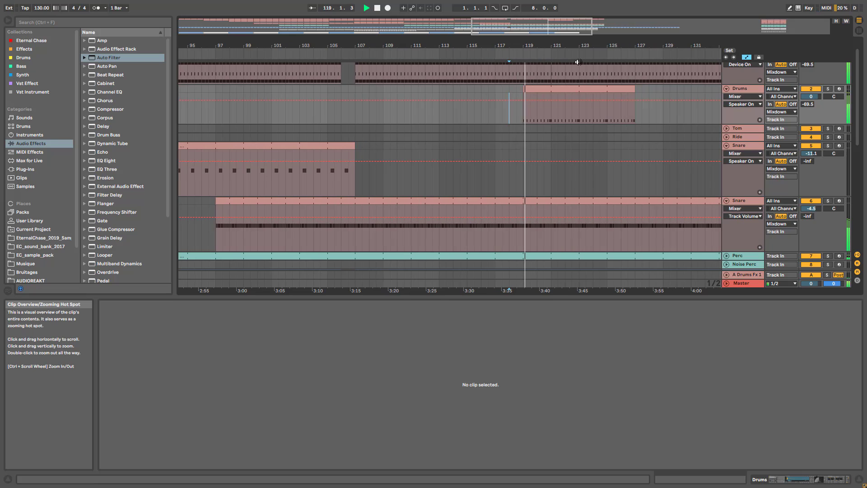
click(739, 89)
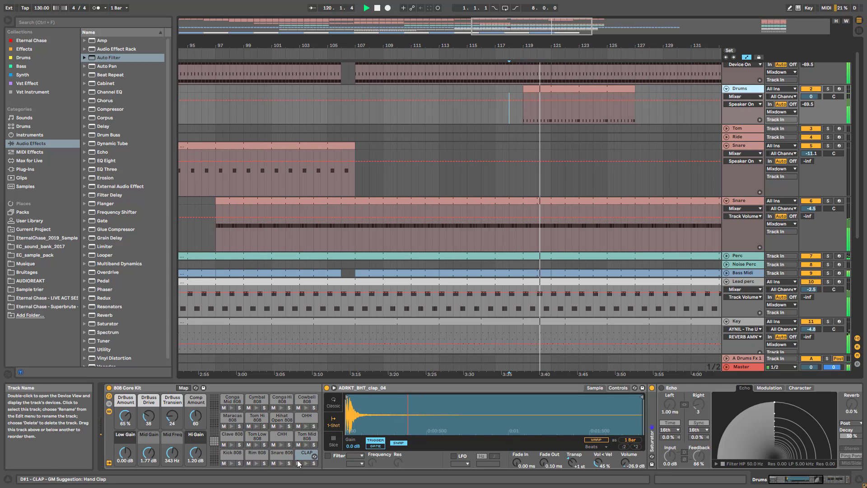
click(624, 462)
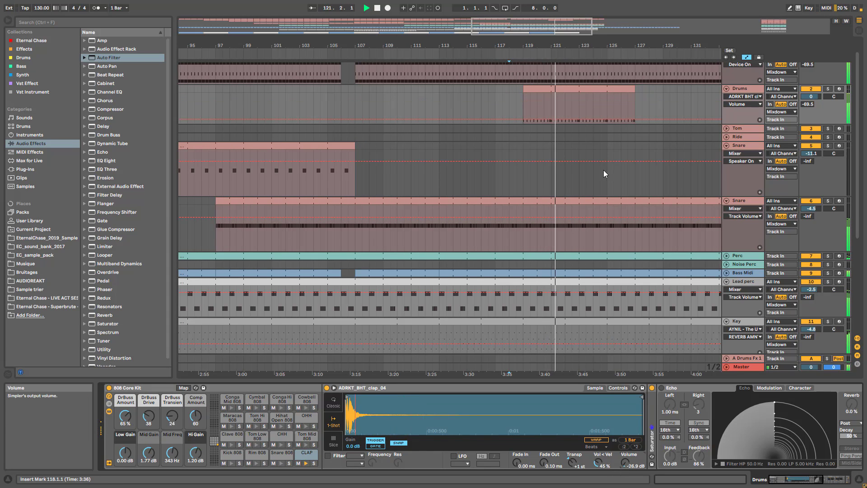
Add a breakpoint at bar 119 to the CLAP Volume automation and raise the level from there to -21.5 dB.
click(524, 120)
drag(524, 119, 524, 117)
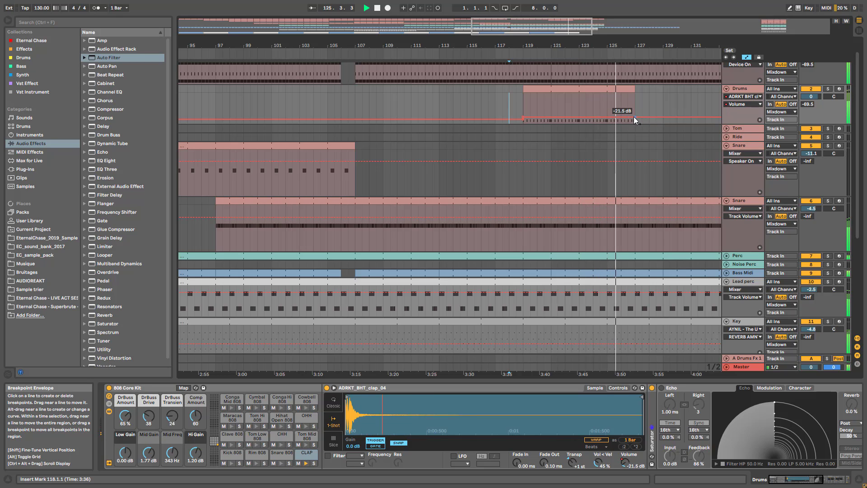
key(minus)
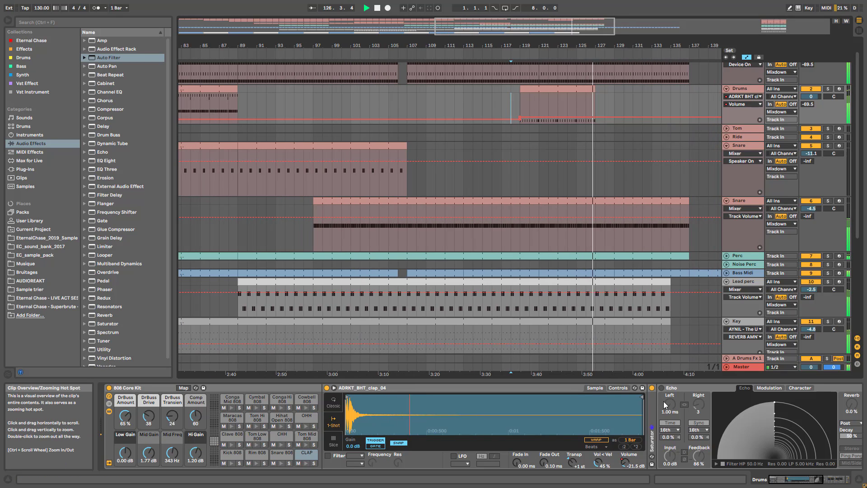
Restart playback and automate the Drums reverb's Dry/Wet to 40 % from bar 119 onward.
key(space)
drag(780, 479, 810, 480)
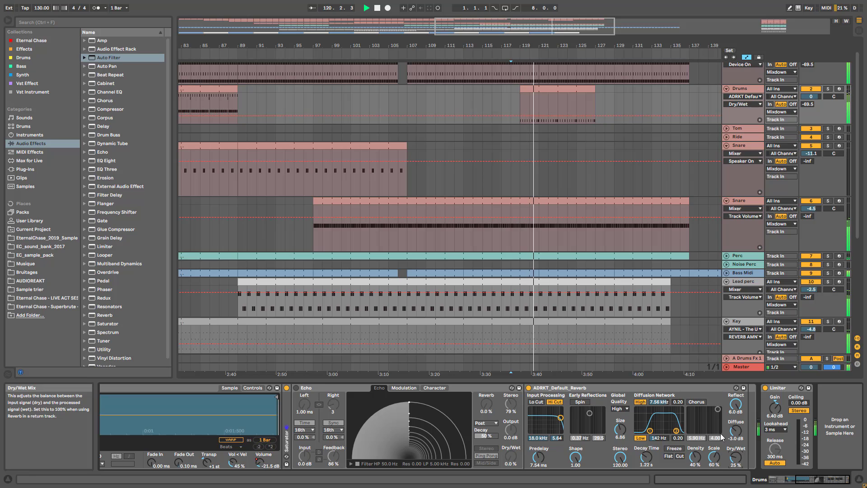
click(520, 116)
drag(520, 116, 521, 106)
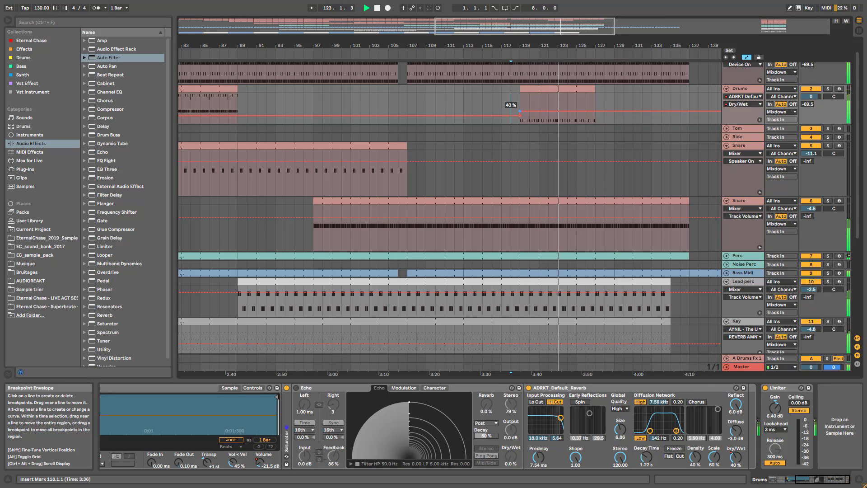
Try the CLAP sample with Transpose at 0 st, and play from bar 118.
click(828, 483)
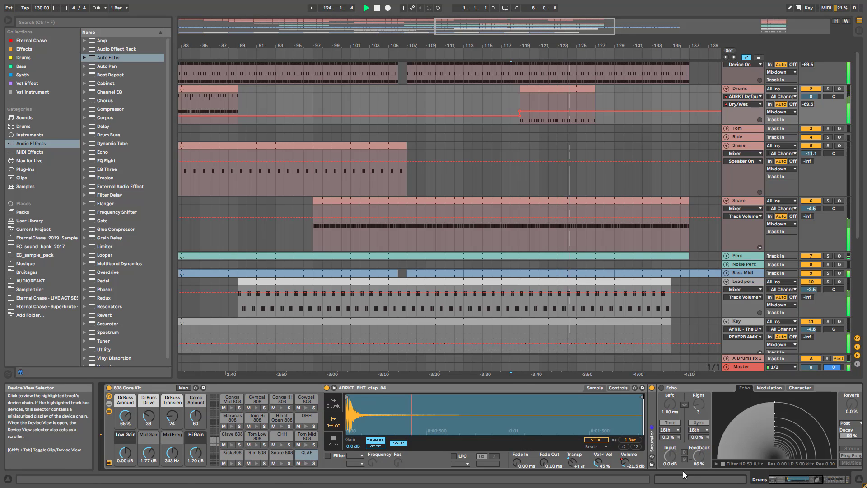
drag(567, 471, 567, 477)
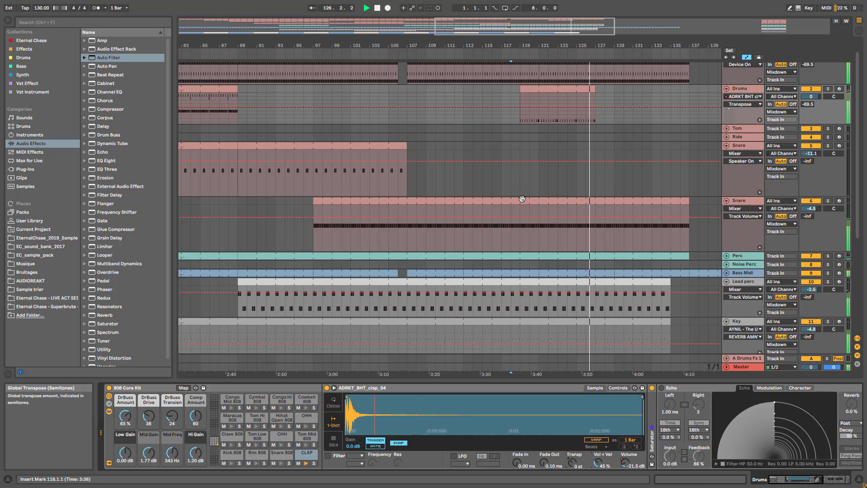
click(510, 110)
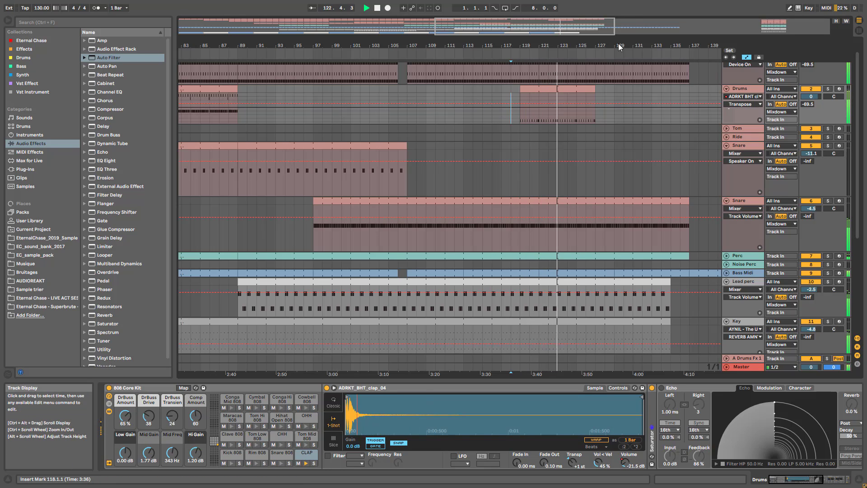
Lower the CLAP Volume automation from bar 119 onward to -23.6 dB and stop playback.
drag(619, 45, 520, 367)
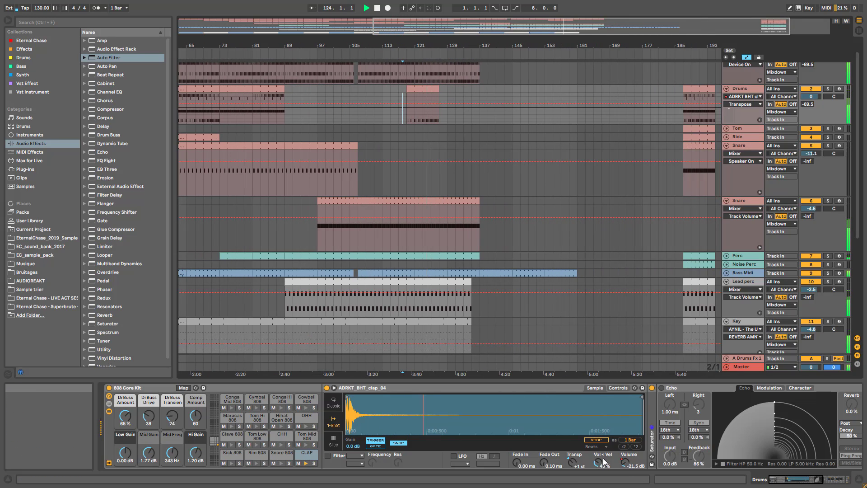
click(627, 467)
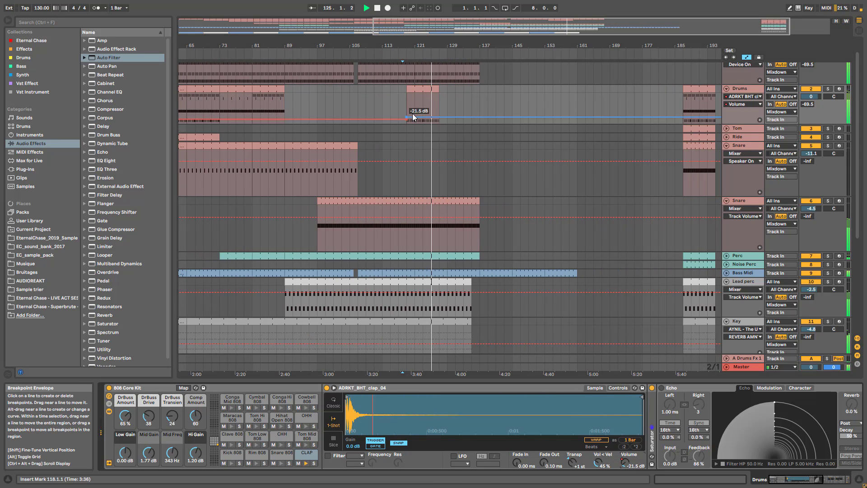
drag(407, 118, 408, 120)
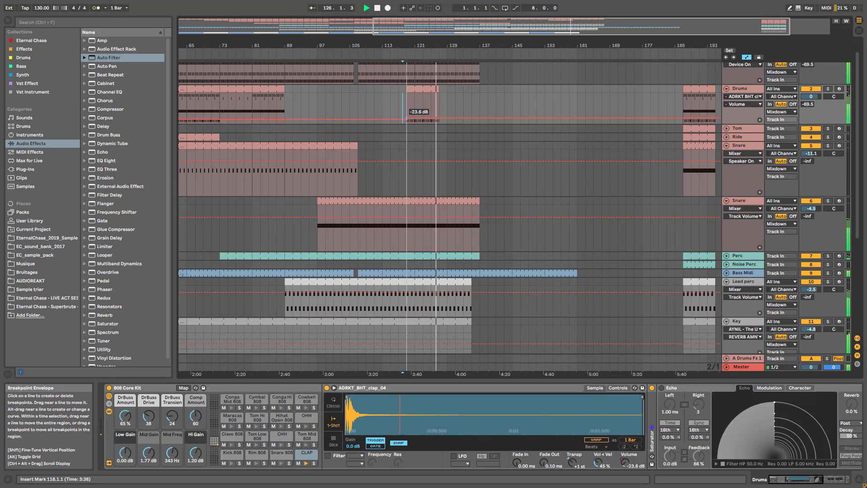
key(space)
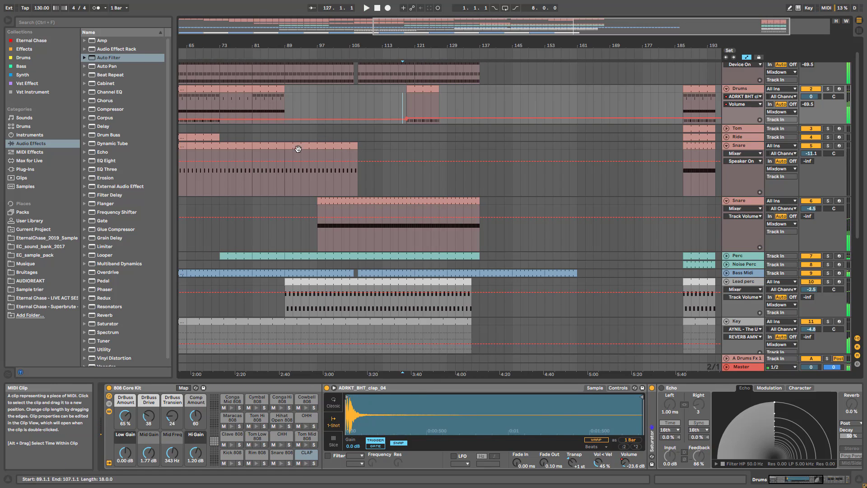
Expand the Ride track, copy its eight-bar clip from bar 57 to bar 119, and play from there.
scroll(485, 74, down, 5)
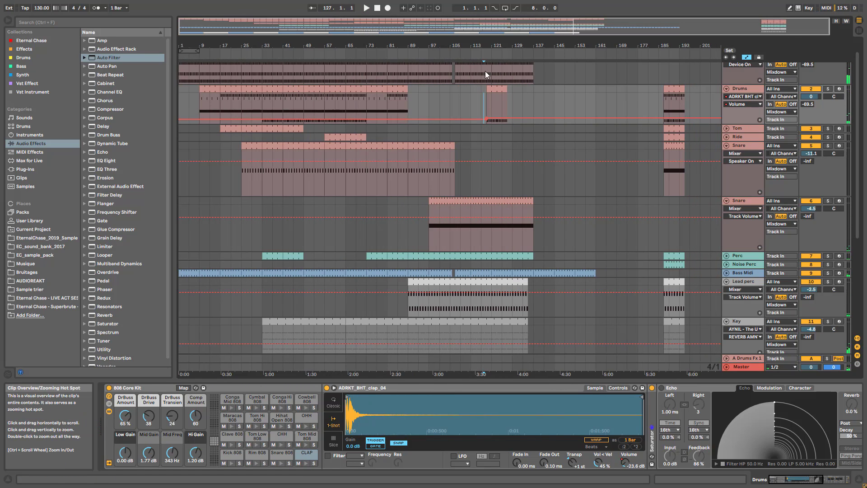
click(726, 137)
click(335, 154)
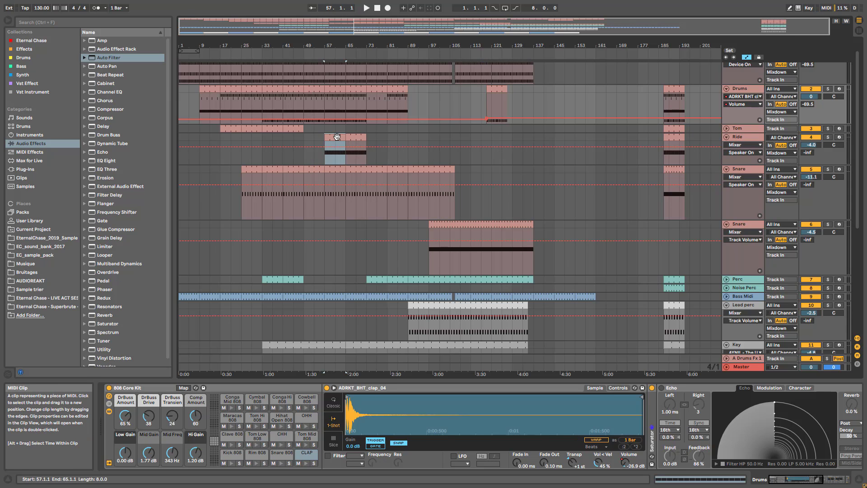
drag(379, 141, 504, 144)
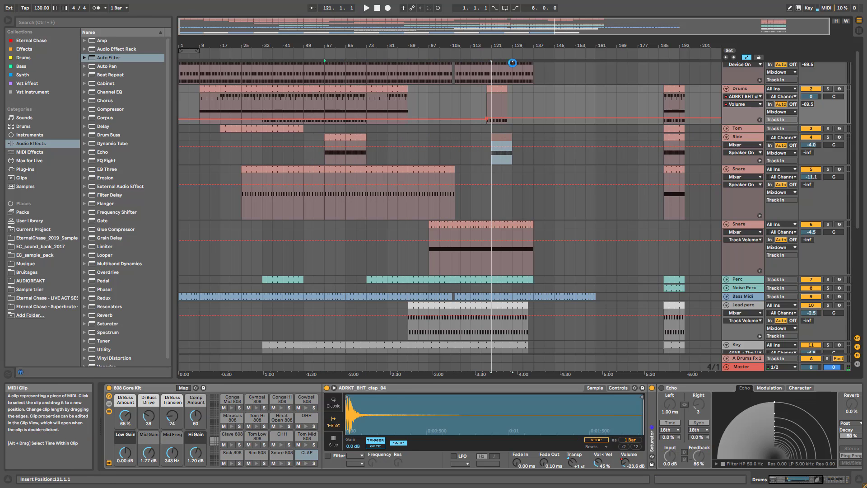
mouse_move(488, 46)
mouse_down()
mouse_move(540, 140)
mouse_move(552, 137)
mouse_up()
click(510, 153)
key(space)
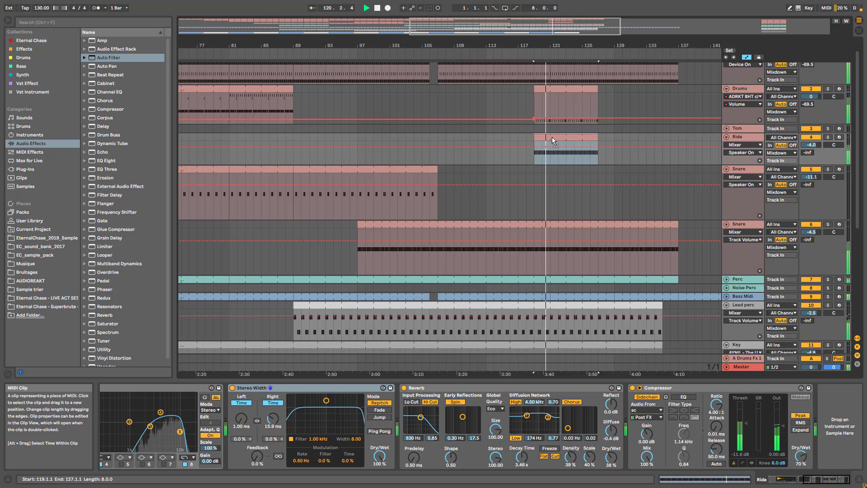
Duplicate the Drums and Ride clips at bar 119 to extend both parts to bar 135.
click(577, 88)
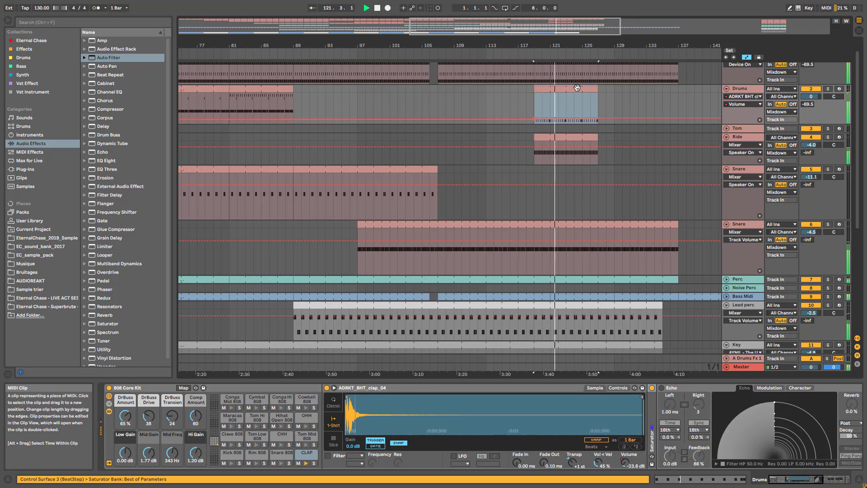
key(ctrl+d)
click(581, 136)
key(ctrl+d)
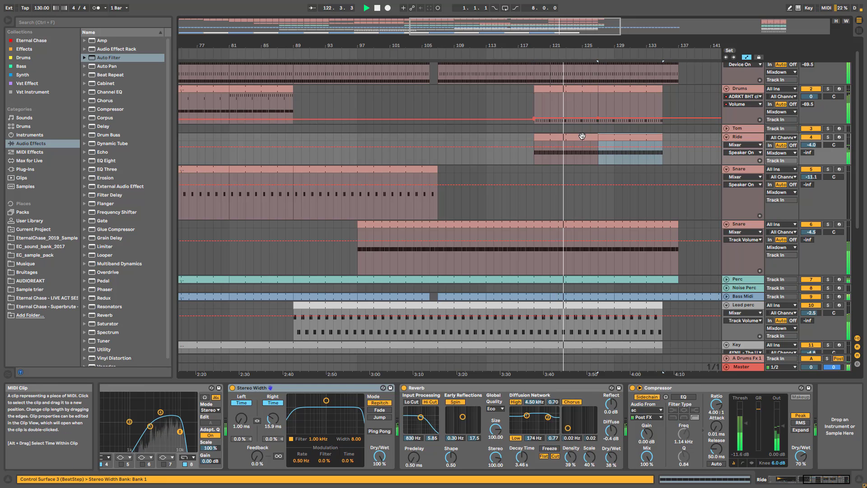
Extend the Key clip to about bar 163 and the Lead perc clip to about bar 165.
key(w)
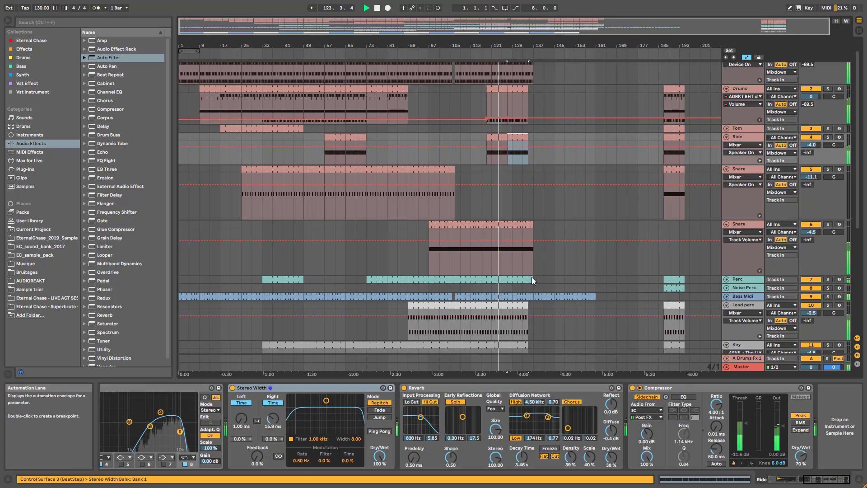
scroll(532, 280, down, 3)
drag(527, 294, 602, 295)
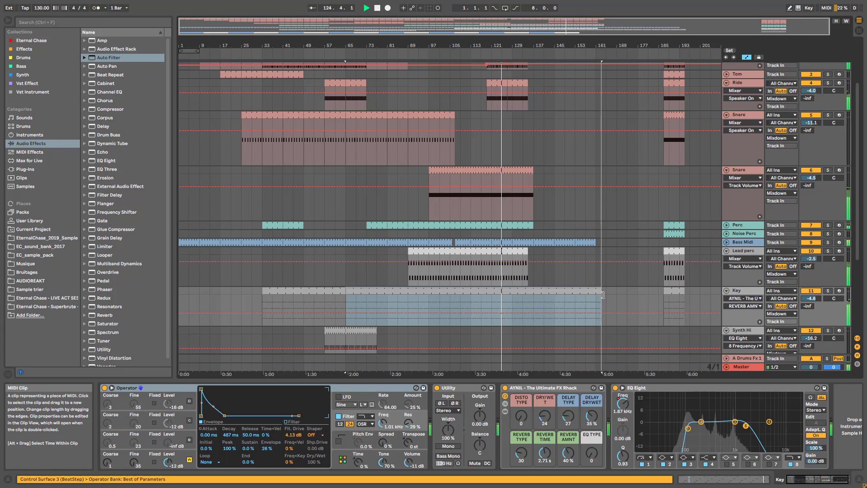
click(521, 252)
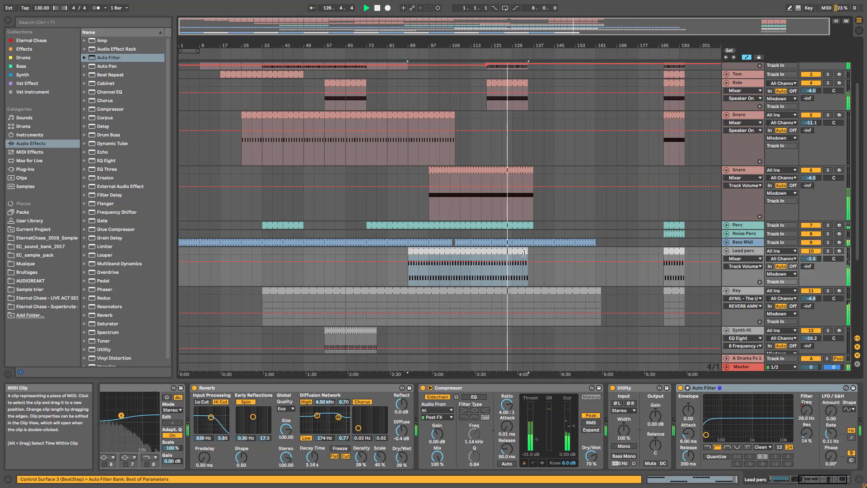
drag(528, 252, 606, 253)
Duplicate the last Drums and Ride clips, from bar 127, so both parts run on to bar 143.
scroll(554, 172, up, 3)
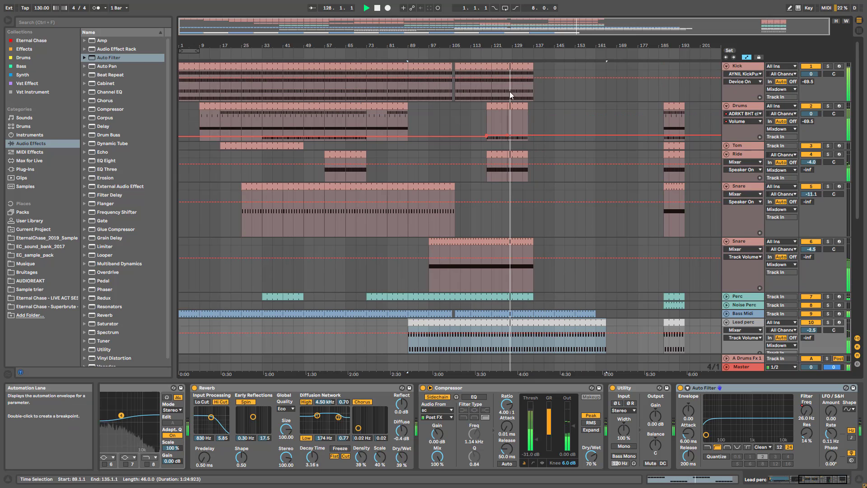
click(517, 110)
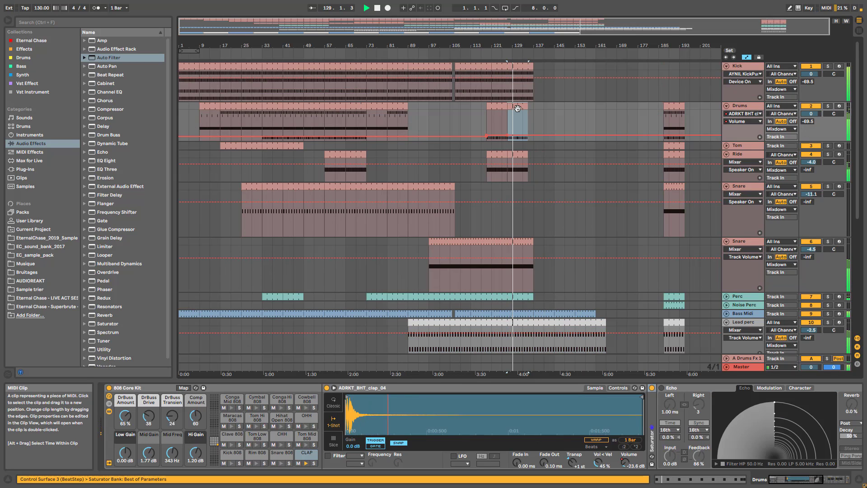
key(ctrl+d)
click(519, 154)
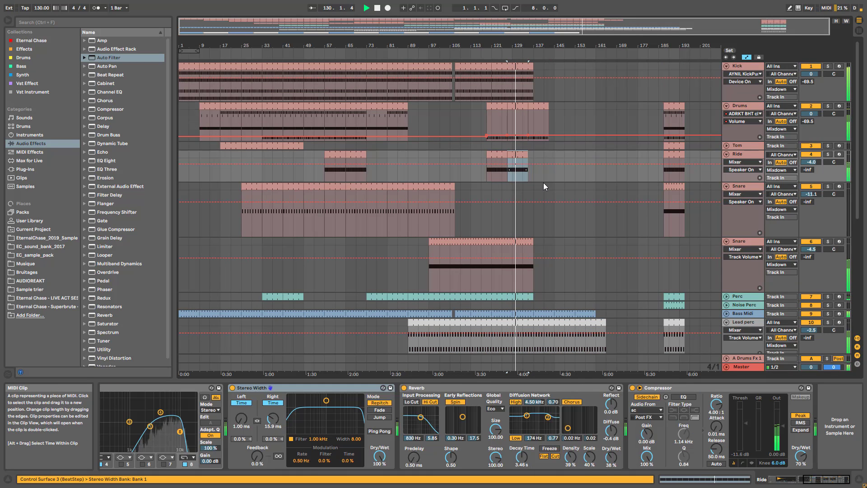
key(ctrl+d)
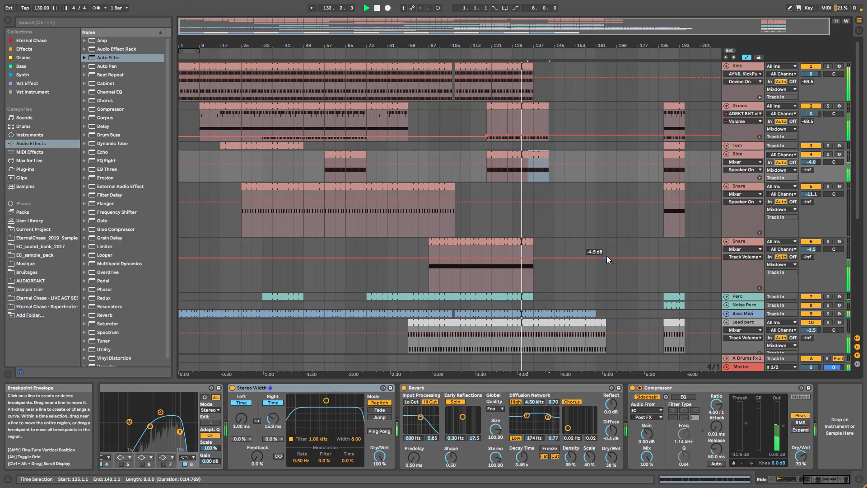
Stop playback and collapse the Kick, Drums, Ride, both Snare, Lead perc and Key tracks.
scroll(529, 255, down, 5)
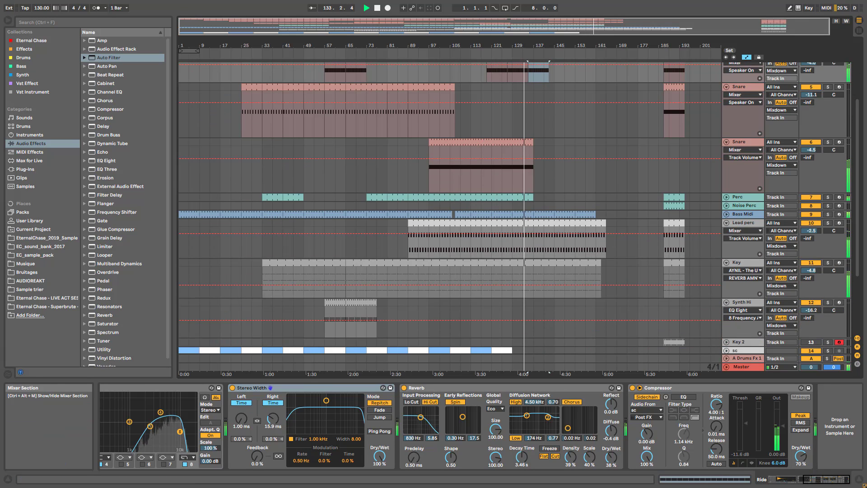
scroll(600, 179, up, 5)
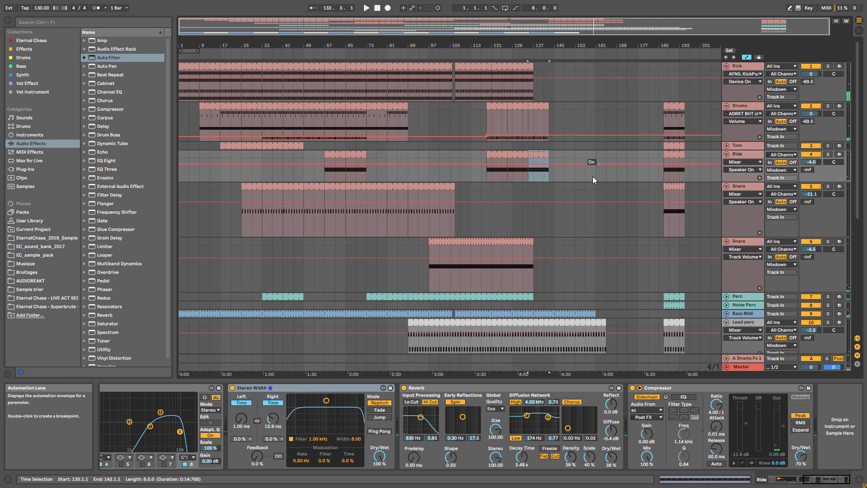
drag(515, 20, 531, 34)
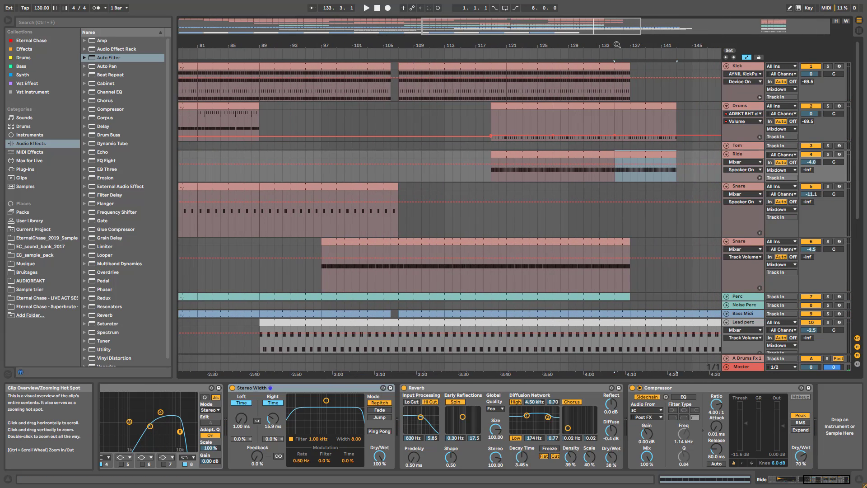
click(726, 66)
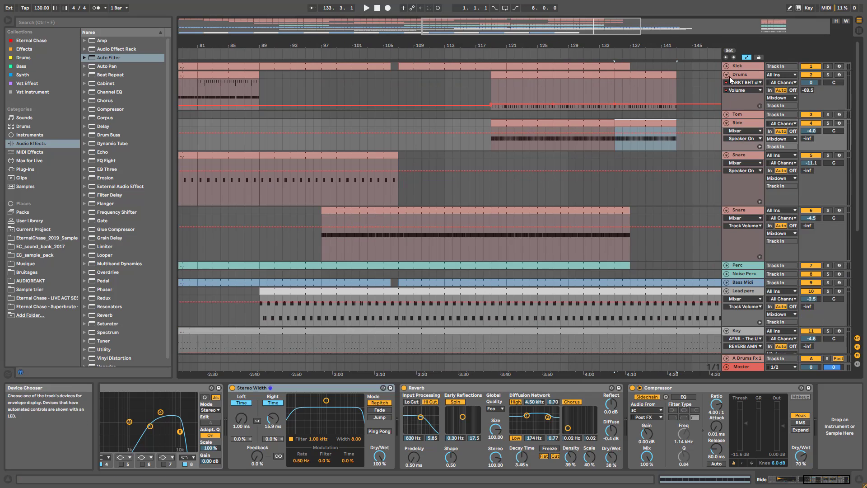
click(727, 75)
click(726, 93)
click(726, 100)
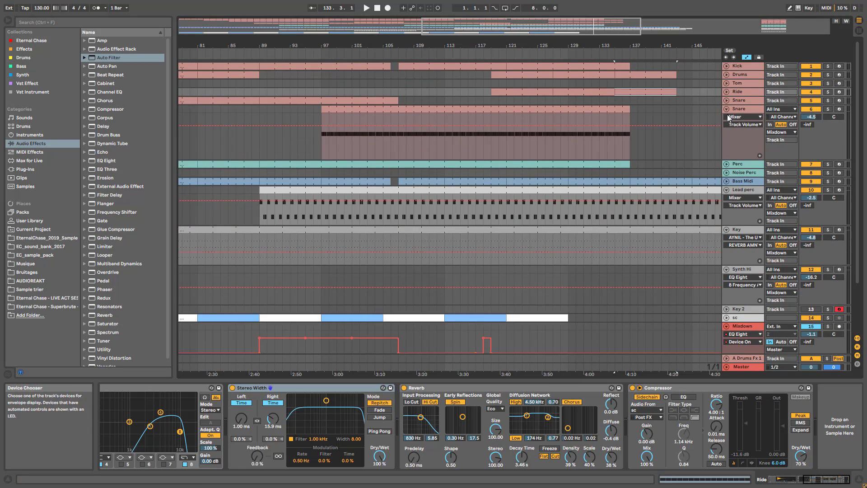
click(725, 109)
click(726, 143)
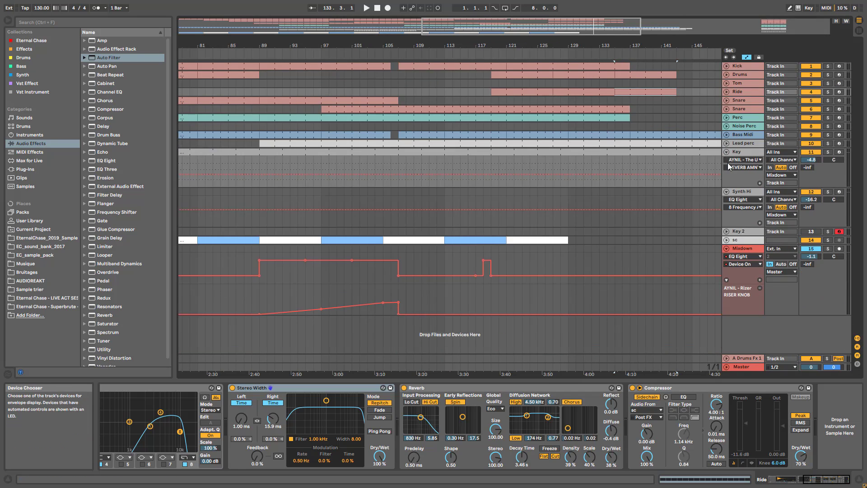
click(726, 152)
Play from bar 117 and compare the section with the Drums track on and muted, leaving it muted.
drag(531, 25, 582, 32)
click(299, 91)
key(space)
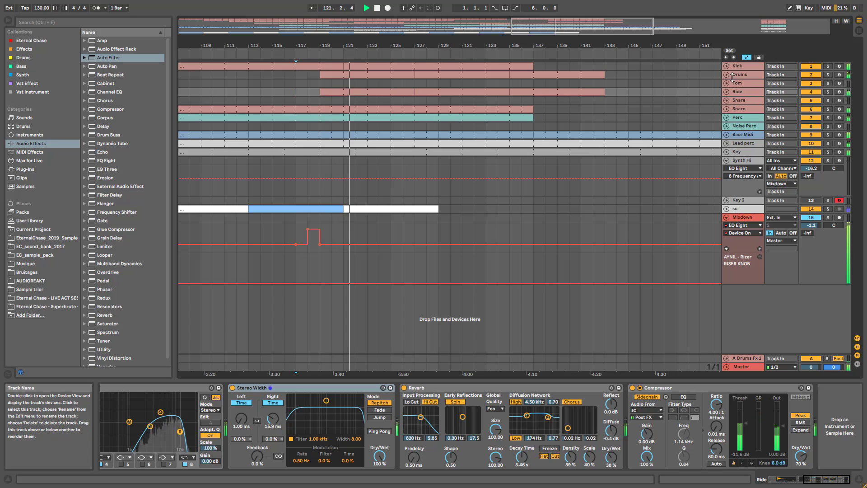
click(812, 75)
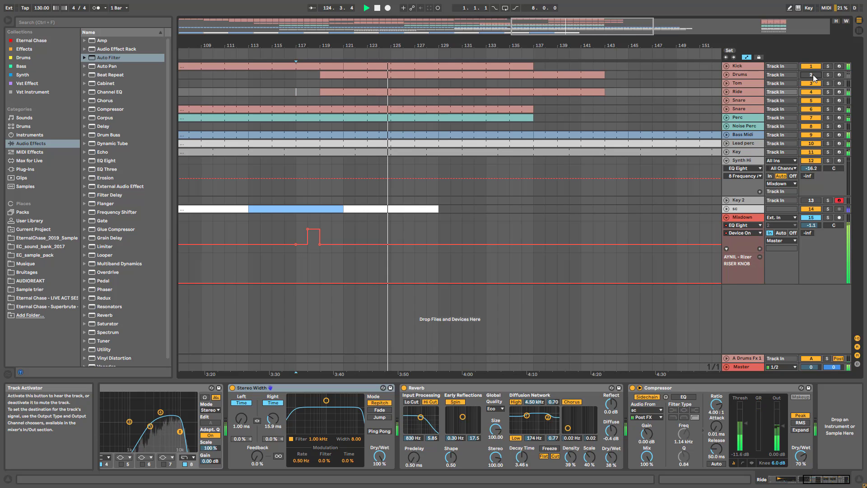
click(813, 75)
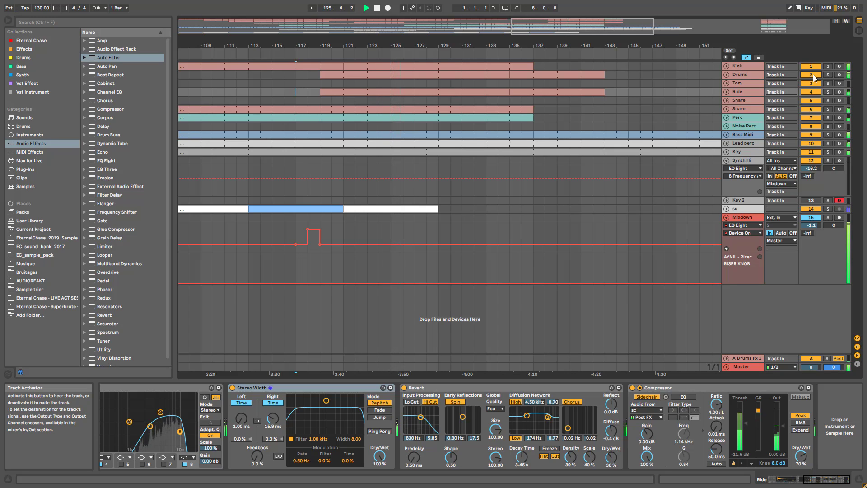
click(813, 75)
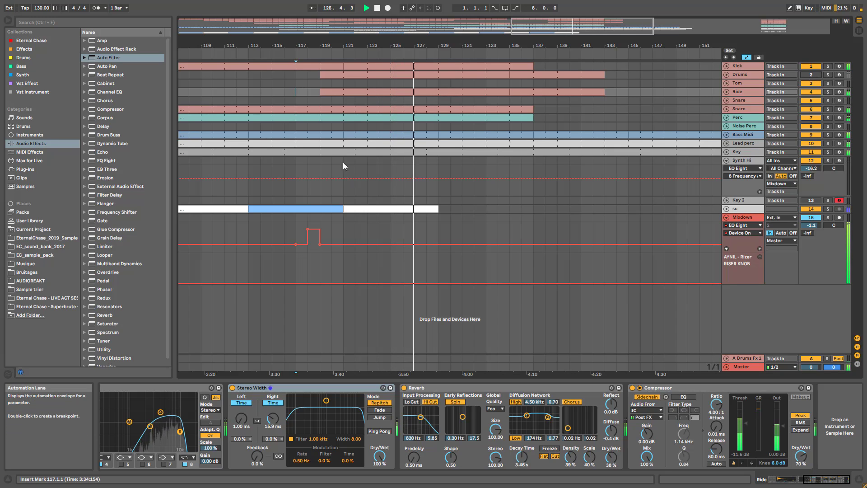
Delete the Drums clip spanning bars 119 to 127 and stop playback.
click(341, 75)
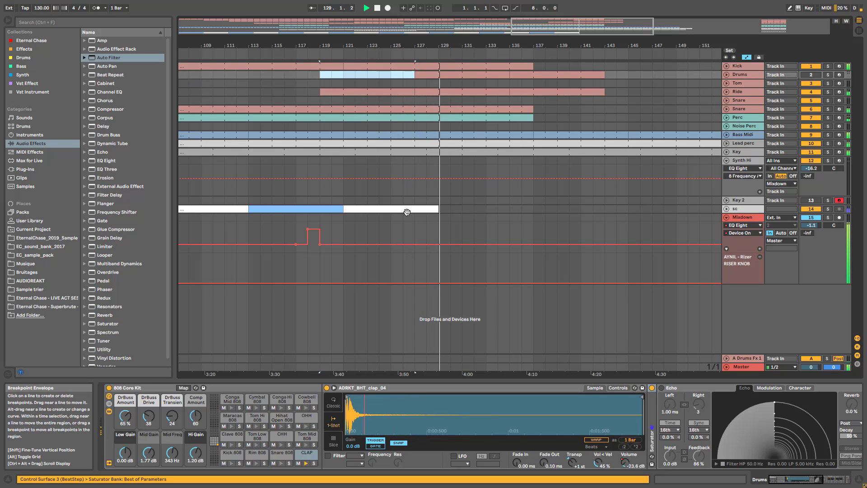
click(403, 244)
key(space)
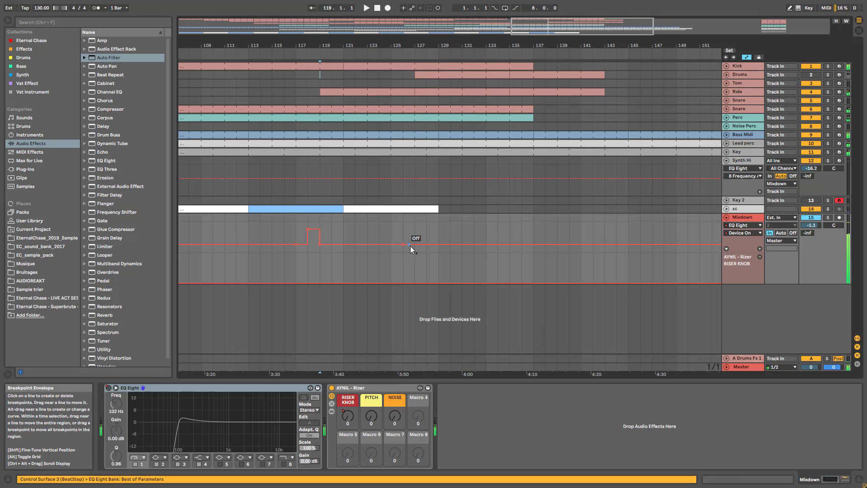
Automate the Mixdown EQ Eight to switch on from bar 127 and play the arrangement from bar 116.
drag(413, 244, 415, 229)
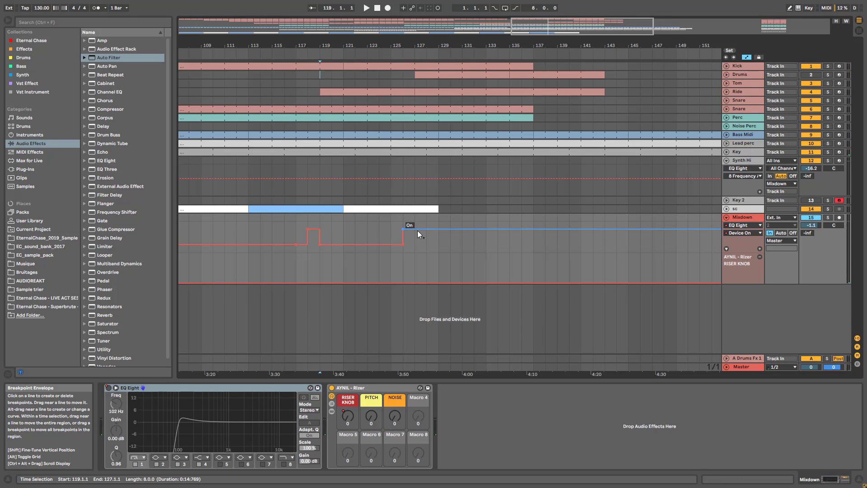
drag(402, 229, 414, 229)
mouse_move(525, 32)
mouse_down()
mouse_move(523, 15)
mouse_move(510, 34)
mouse_move(463, 35)
mouse_move(465, 19)
mouse_move(482, 21)
mouse_move(482, 39)
mouse_up()
click(351, 99)
key(space)
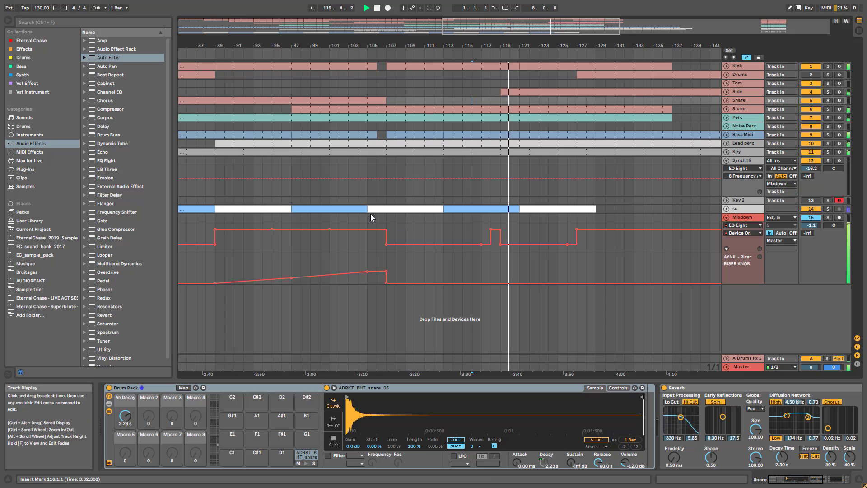
Realign the sc clips to restart at bar 107 and duplicate them so the track runs on to bar 139.
click(397, 210)
drag(398, 211, 375, 209)
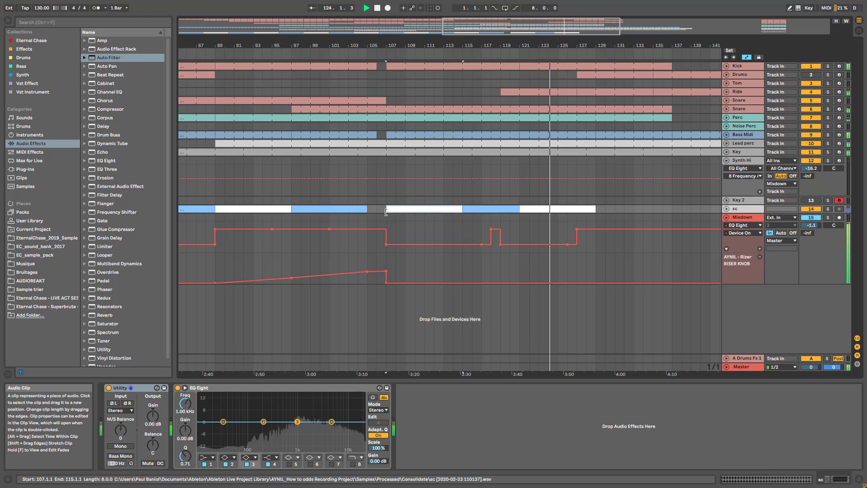
drag(329, 210, 499, 210)
key(space)
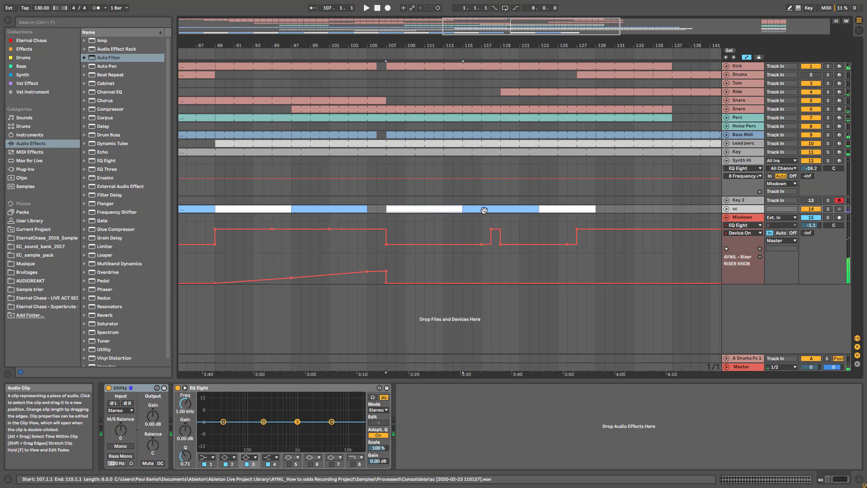
key(ctrl+d)
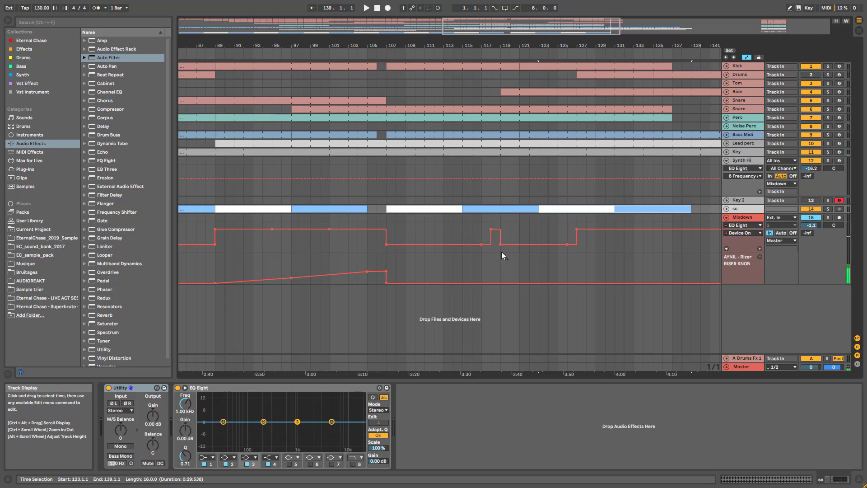
Shift the Mixdown EQ Eight's one-bar switch-on pulse to bar 122 and make the Ride part start at bar 123.
drag(502, 246, 530, 246)
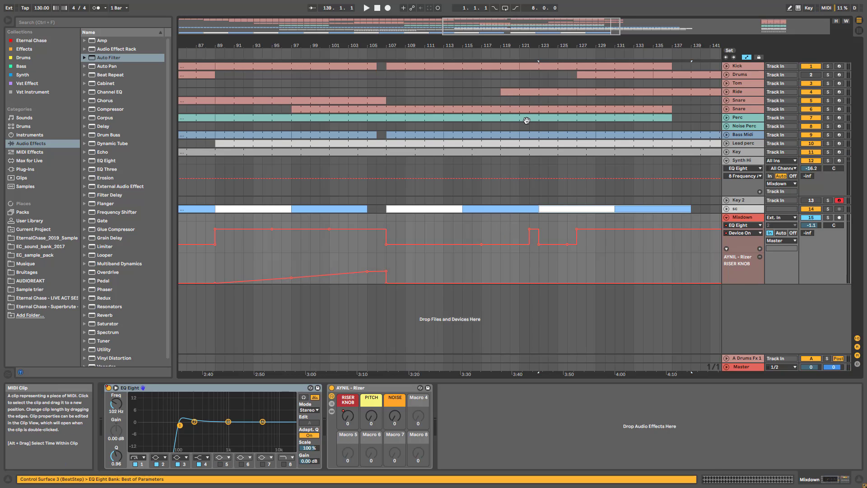
drag(530, 98, 556, 93)
click(534, 93)
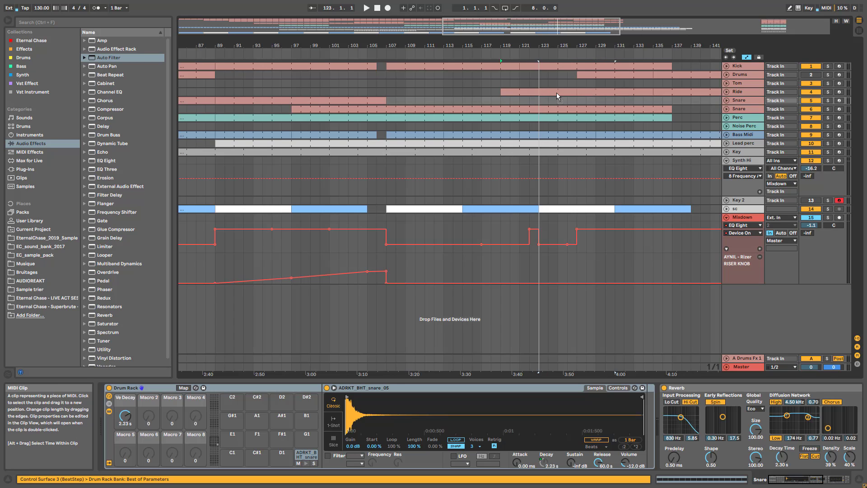
Remove the Mixdown EQ Eight switch-on from bar 127 and trim the Drums part to start at bar 131.
click(579, 229)
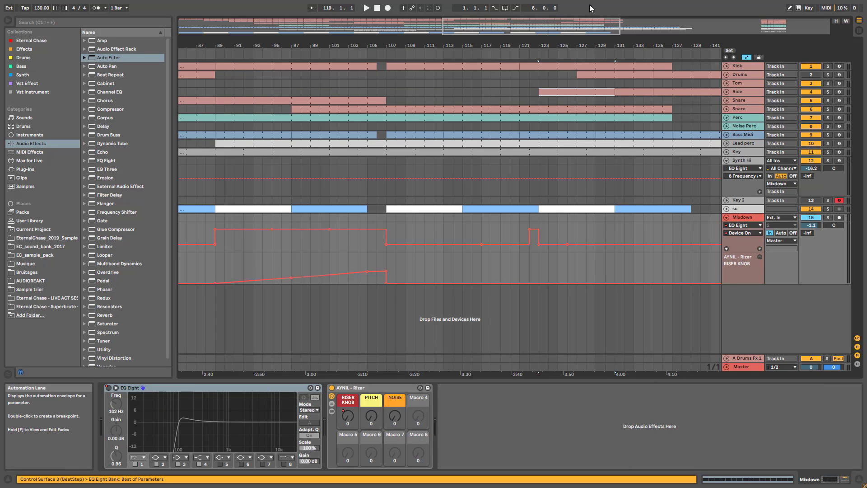
drag(587, 26, 594, 19)
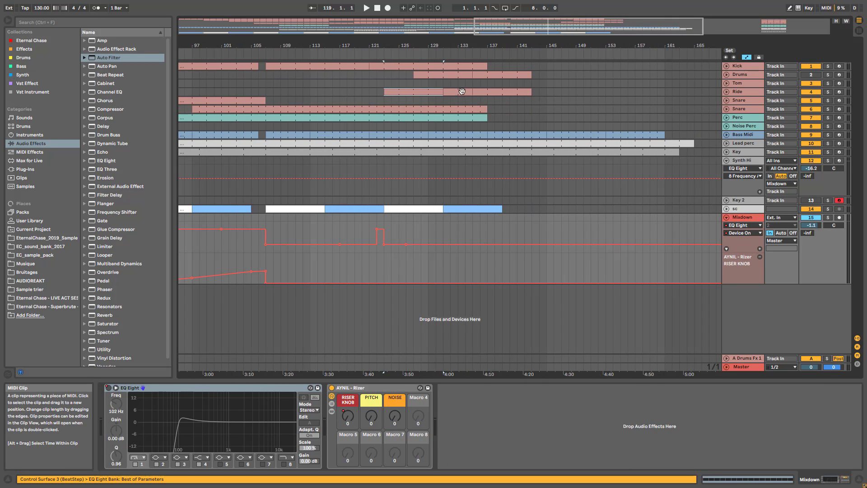
mouse_move(430, 75)
mouse_down()
mouse_move(476, 76)
mouse_move(459, 77)
mouse_up()
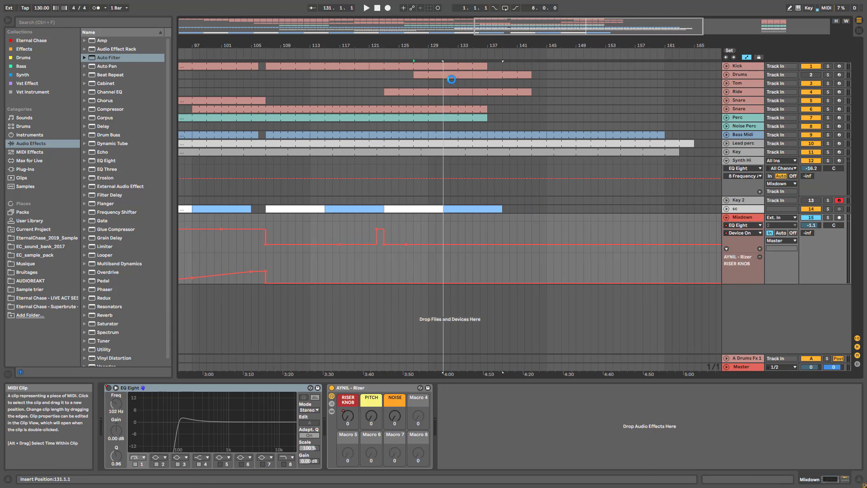
Play from bar 119 and automate the Mixdown EQ Eight on for one bar, from bar 130 to bar 131.
click(357, 81)
key(space)
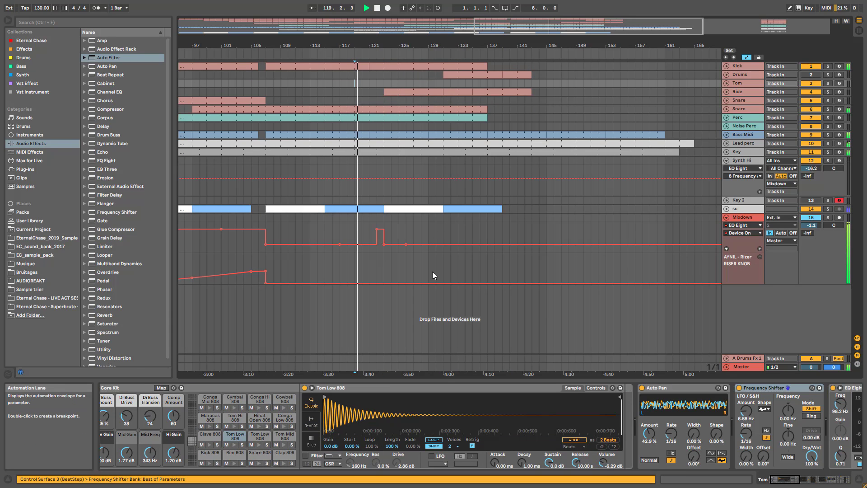
click(439, 242)
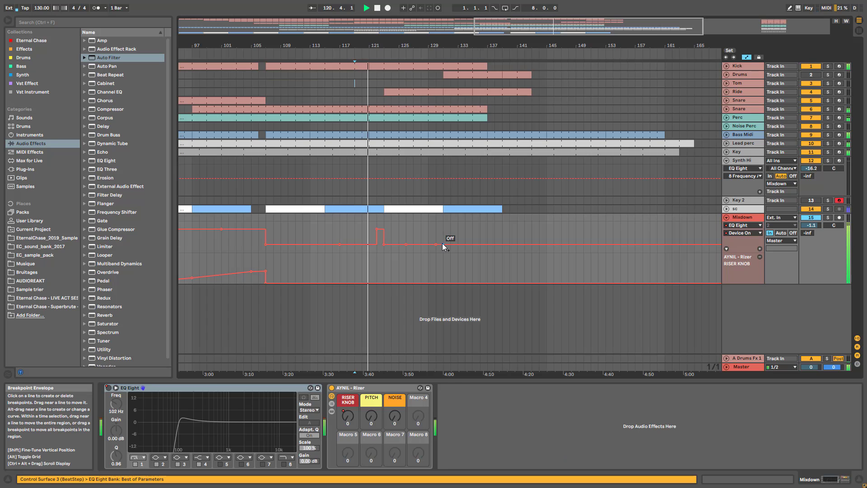
drag(440, 244, 436, 229)
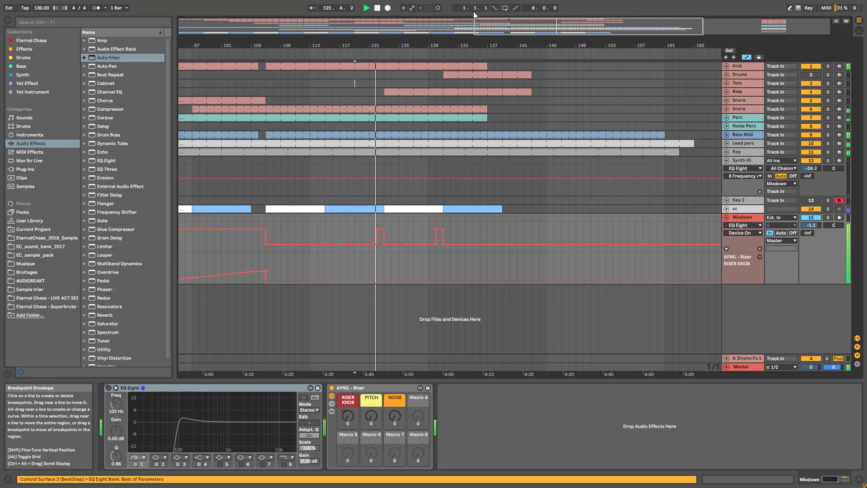
Unfold the Drums track and copy its clip from about bar 187 to bar 131.
mouse_move(519, 25)
mouse_down()
mouse_move(527, 40)
mouse_move(544, 36)
mouse_move(518, 13)
mouse_up()
click(726, 74)
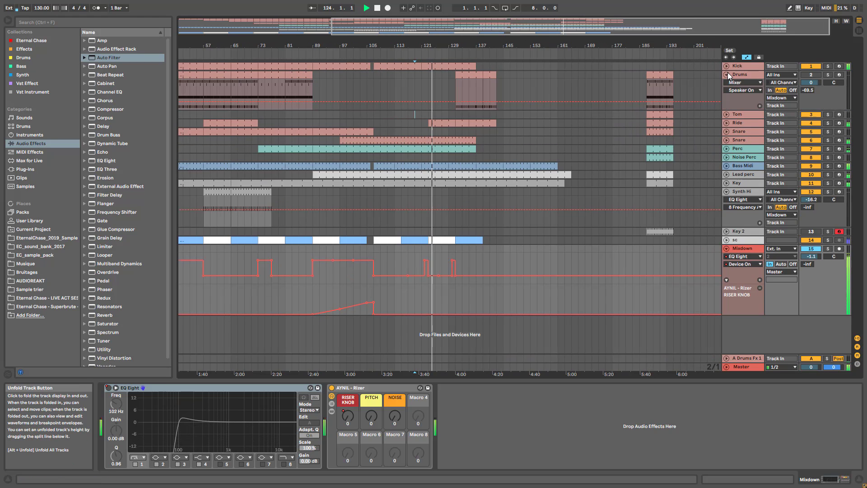
drag(662, 80, 473, 90)
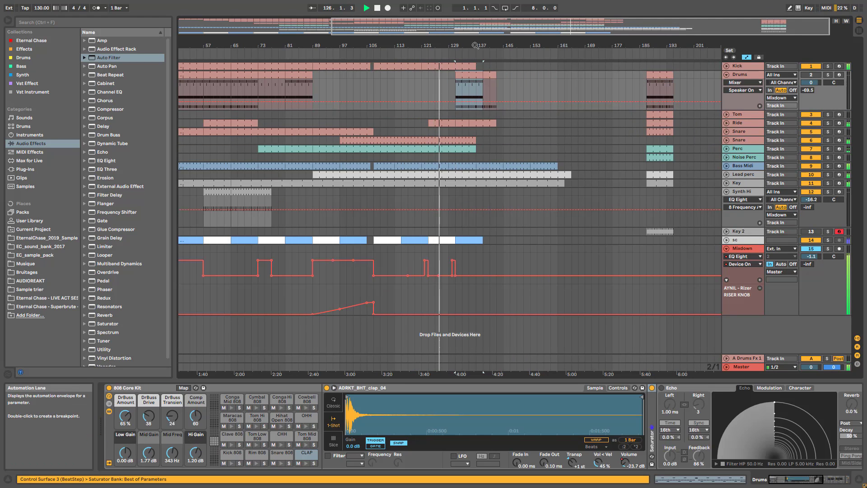
Extend the Kick part to bar 145 and the second Snare and Perc parts to about bar 146.
drag(475, 45, 508, 66)
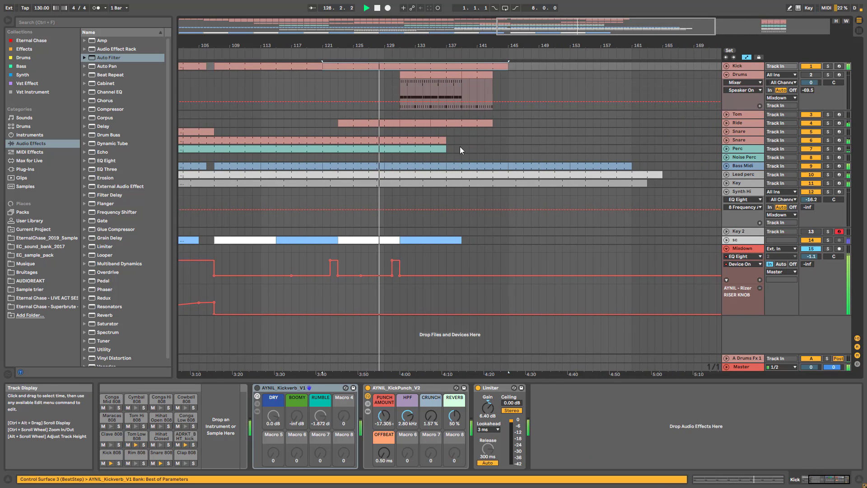
drag(453, 148, 515, 141)
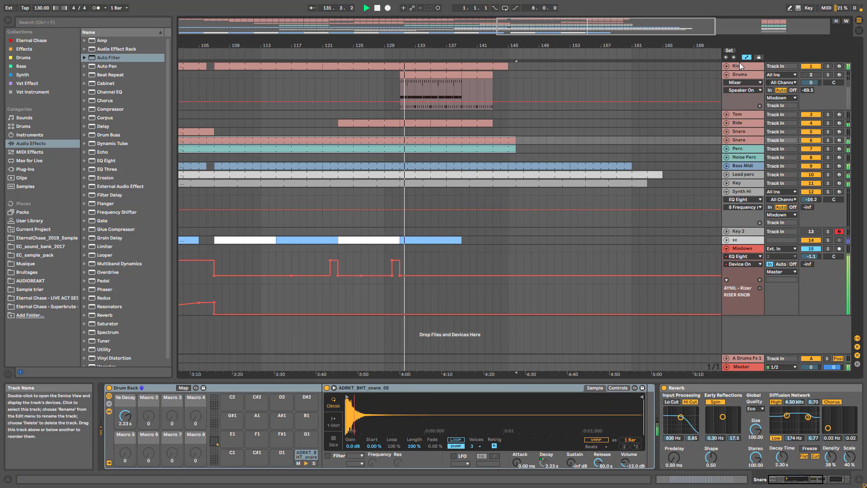
Unmute the Drums track and play the drum entry from bar 130, restarting from bar 128.
click(739, 75)
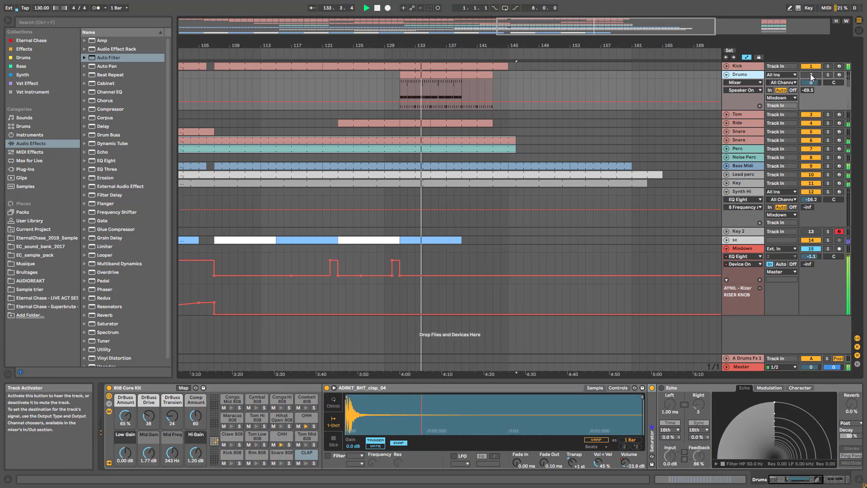
key(space)
click(394, 102)
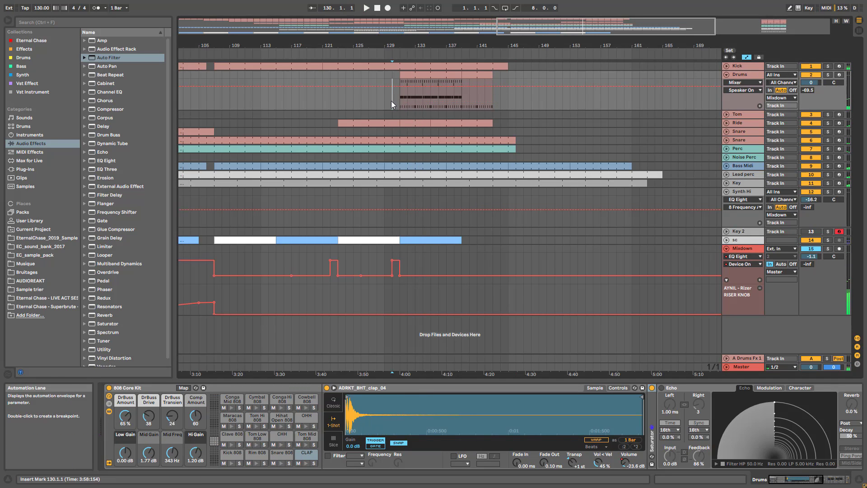
key(space)
drag(515, 27, 514, 70)
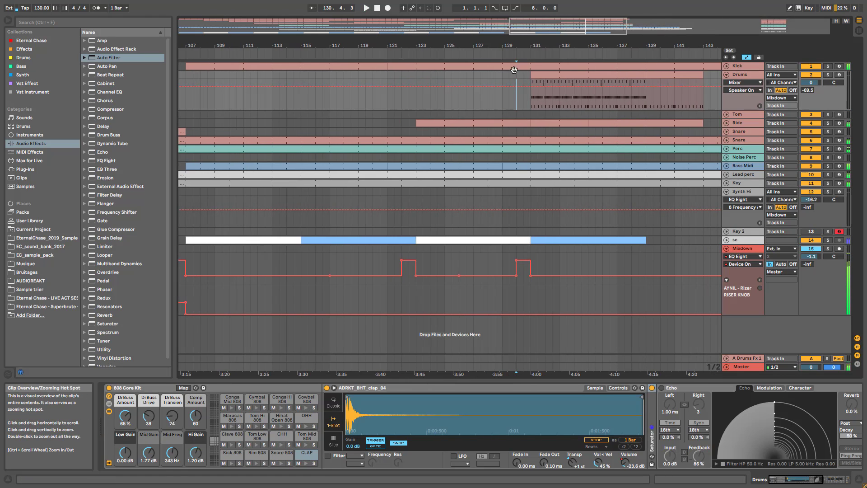
click(487, 93)
key(space)
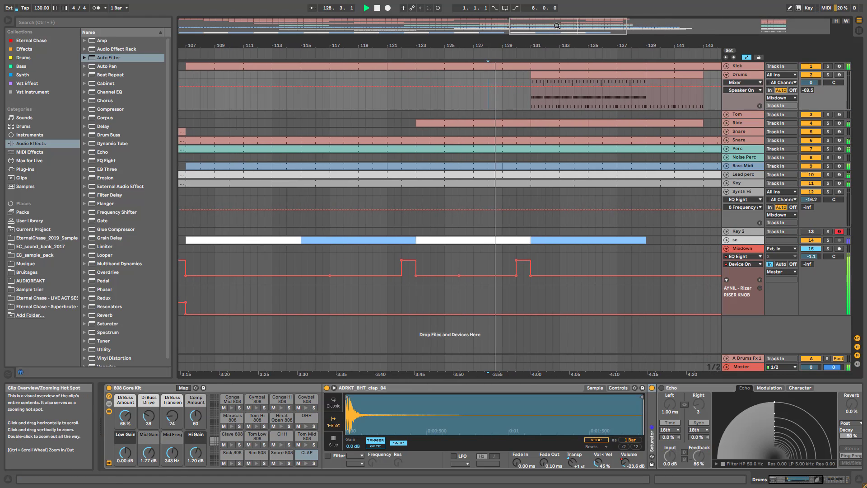
Show the ADRKT_BHT_clap_04 volume automation on the Drums track and lower it to -25.8 dB around bar 128.
drag(557, 25, 371, 28)
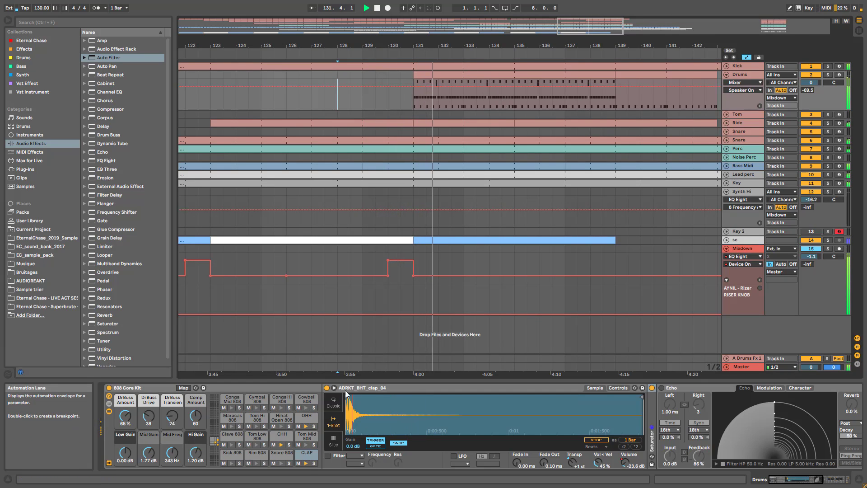
click(625, 461)
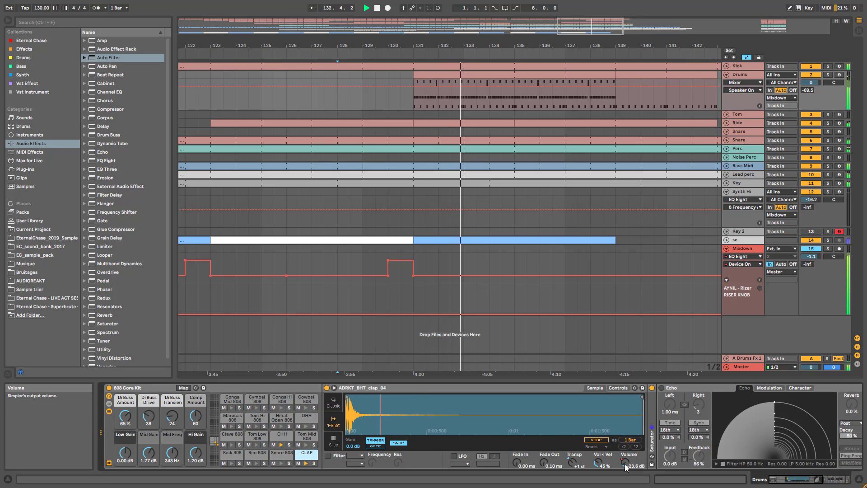
drag(597, 27, 596, 4)
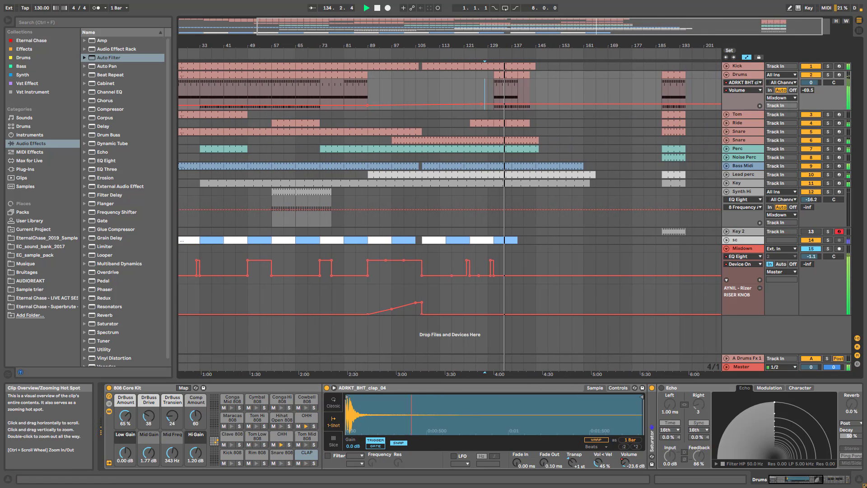
click(483, 107)
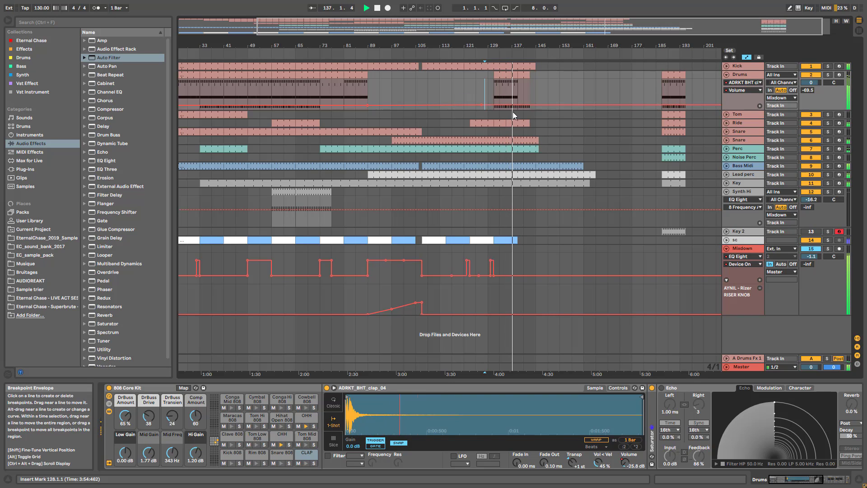
Duplicate the Drums clip from bar 131 to bar 139, and extend the Kick and Ride parts to bar 147.
drag(584, 25, 599, 42)
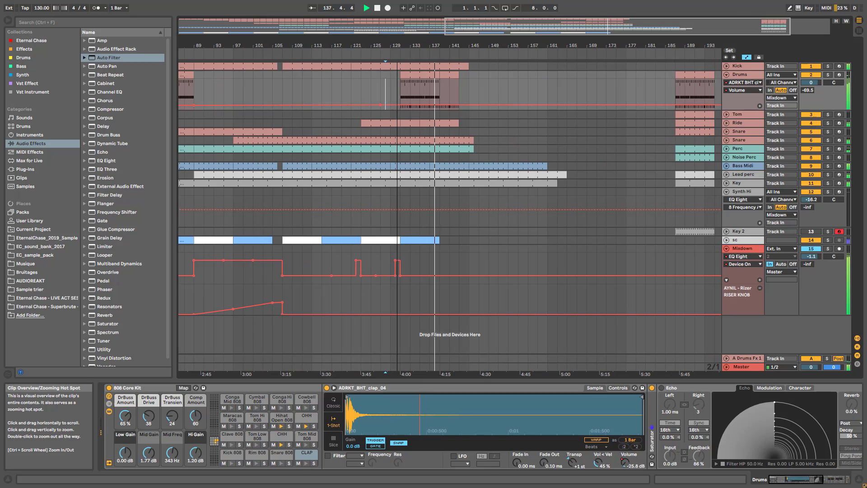
click(420, 73)
key(ctrl+d)
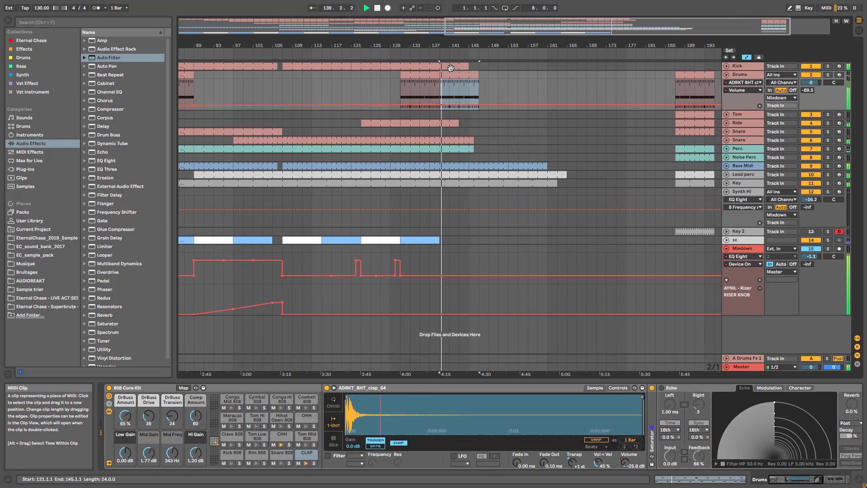
drag(466, 66, 480, 65)
drag(458, 122, 481, 121)
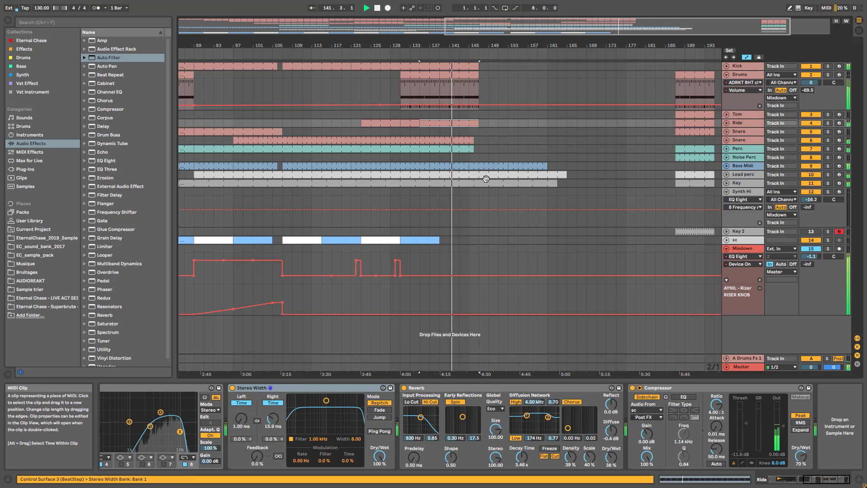
Duplicate the last two sc clips twice so the track runs to bar 171, and stop playback.
click(388, 242)
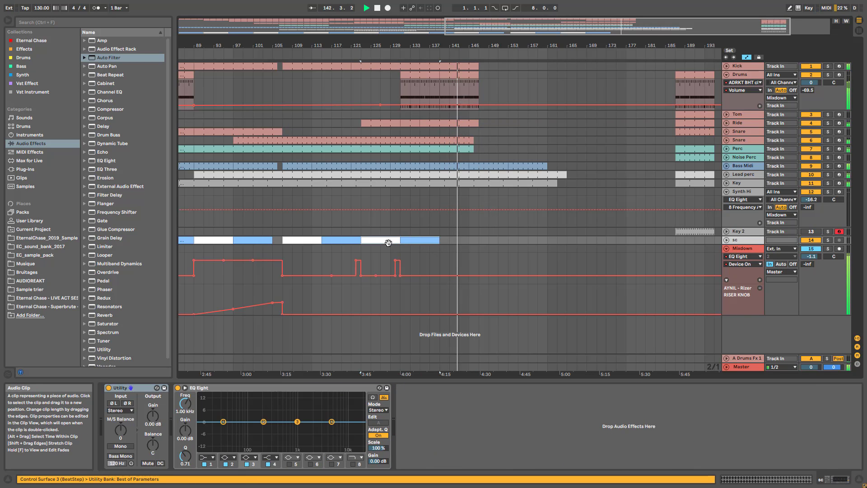
key(ctrl+d)
key(ctrl+d)
key(space)
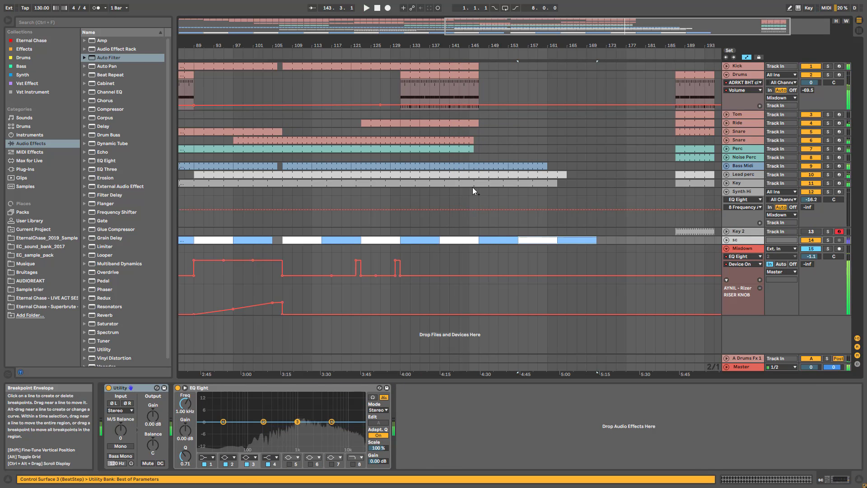
Automate the Mixdown EQ Eight to switch on from bar 147, where the Kick and Drums parts end.
drag(498, 20, 545, 44)
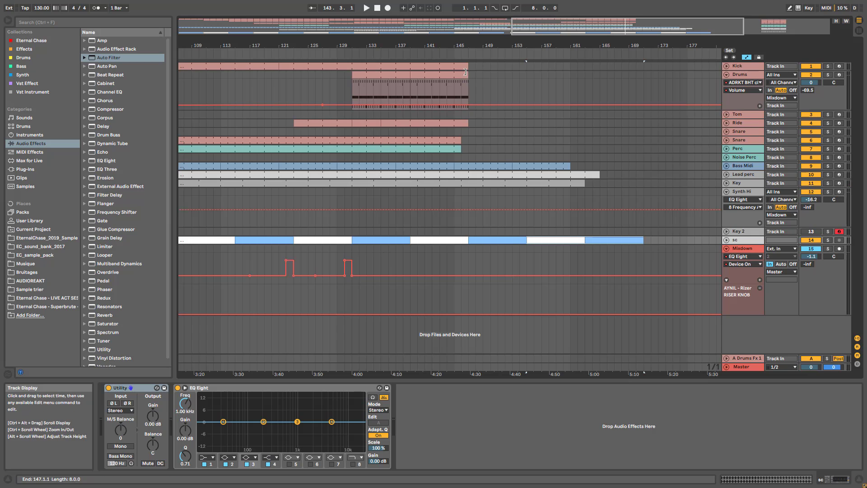
click(392, 79)
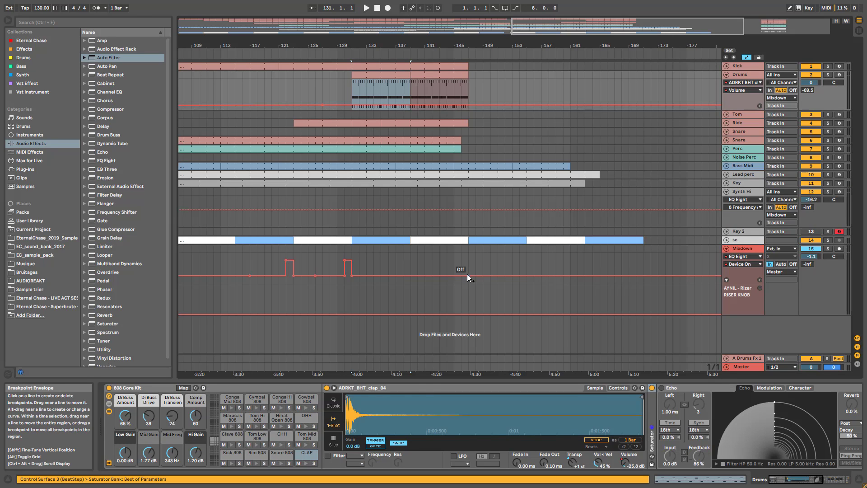
drag(467, 274, 468, 260)
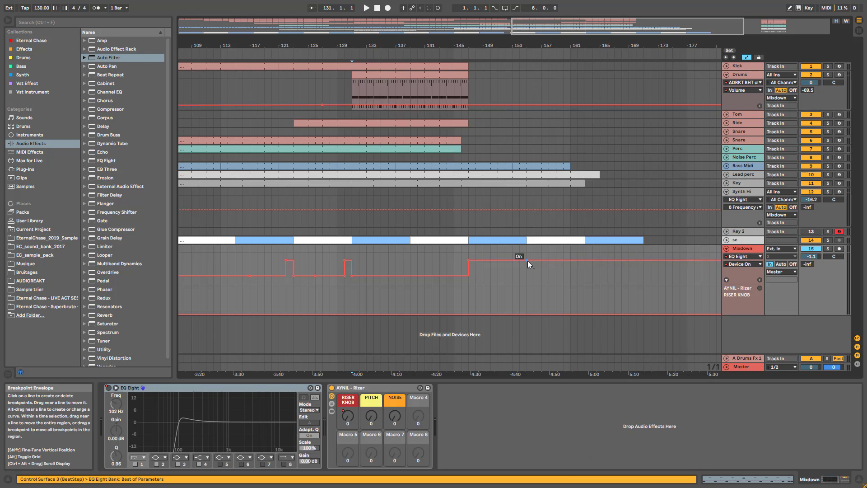
Automate the Mixdown EQ Eight to switch off from bar 155.
drag(528, 261, 534, 275)
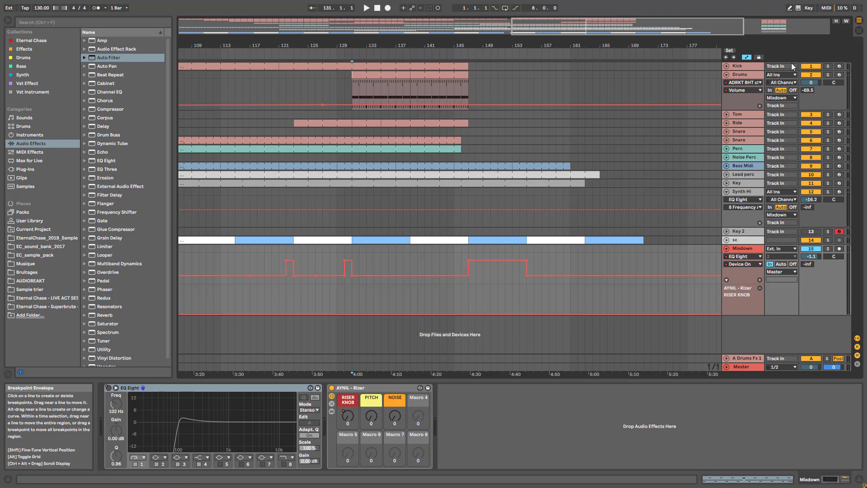
Show the Lead perc Auto Filter frequency automation and ramp it up from bar 147 to about 19.9 kHz at bar 155.
scroll(635, 176, down, 5)
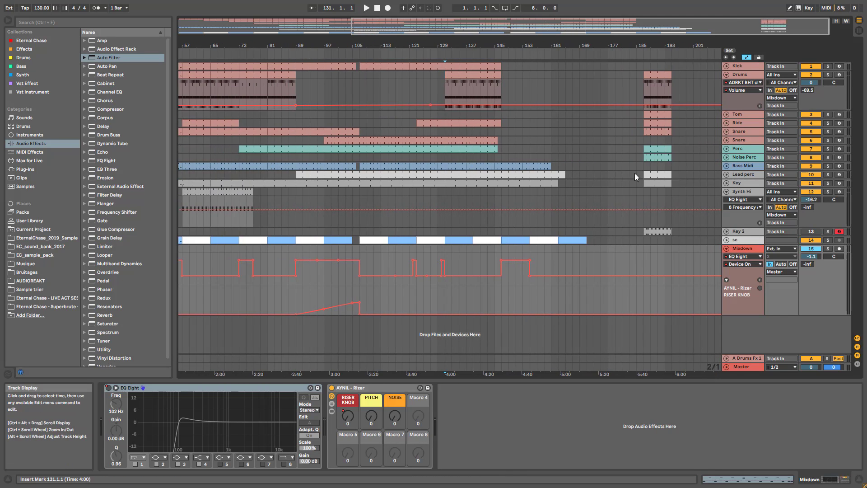
click(726, 174)
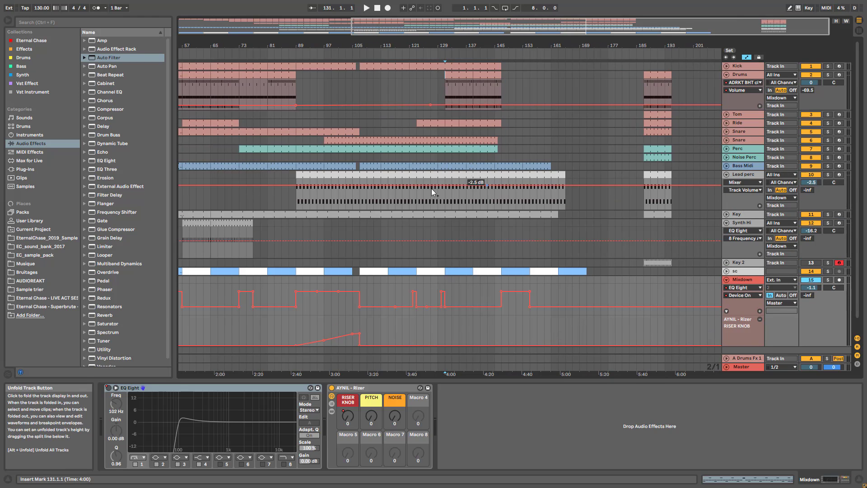
click(749, 174)
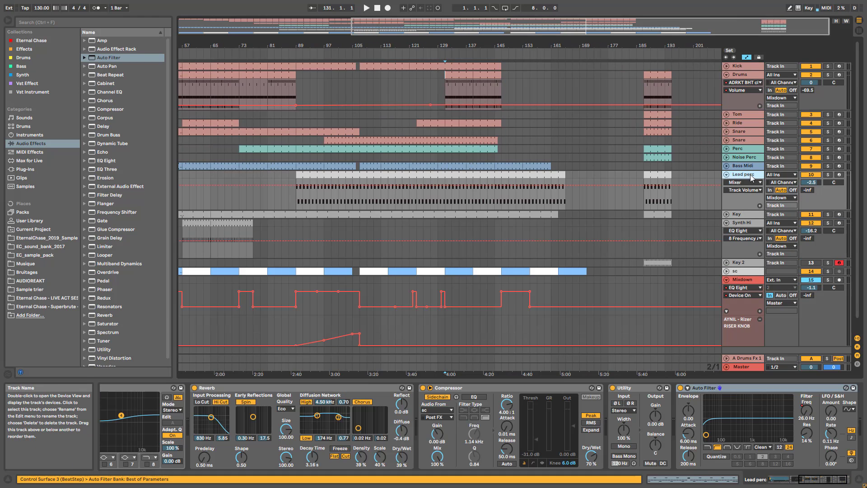
click(810, 416)
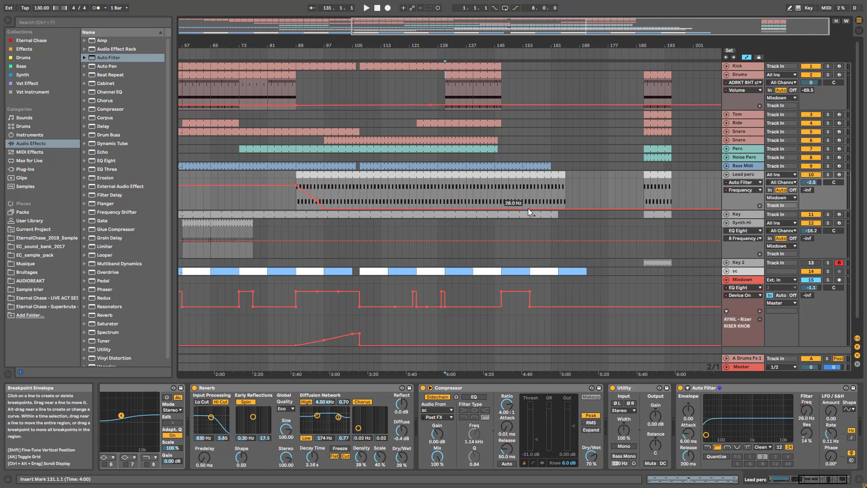
click(489, 190)
drag(493, 46, 375, 121)
Duplicate the last Drums clip to bar 147 and delete all CLAP notes from the copy.
click(392, 123)
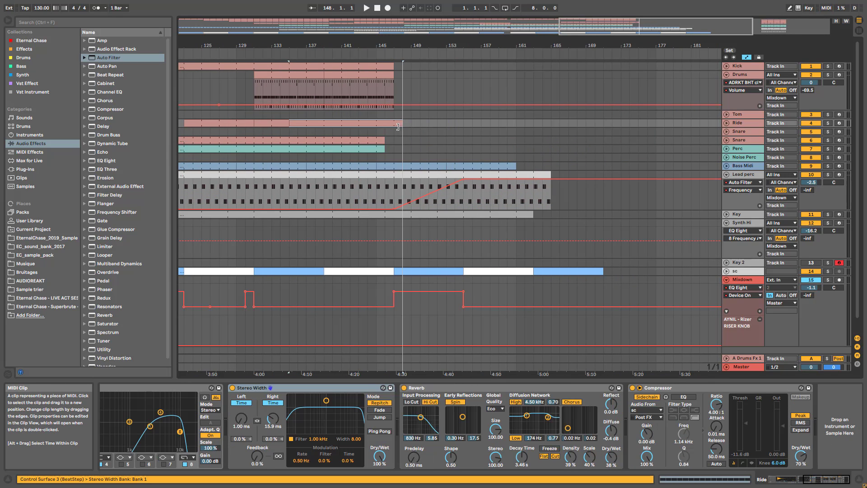
drag(398, 126, 394, 125)
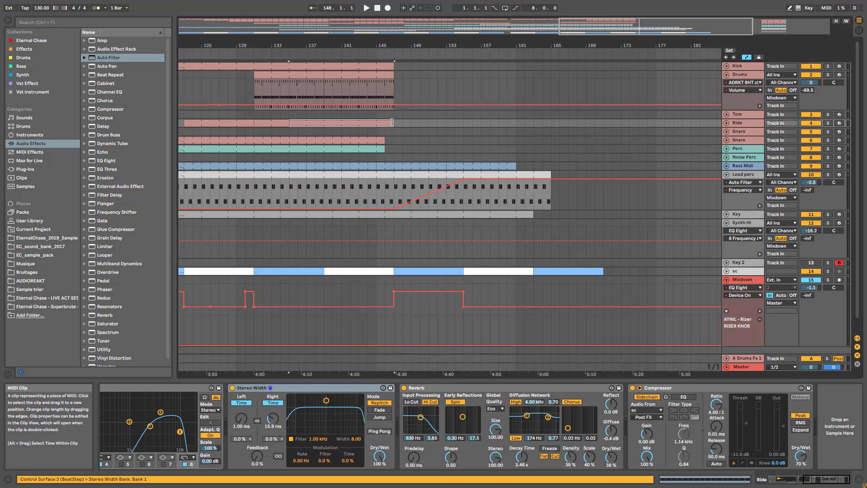
click(391, 76)
key(ctrl+d)
double_click(422, 73)
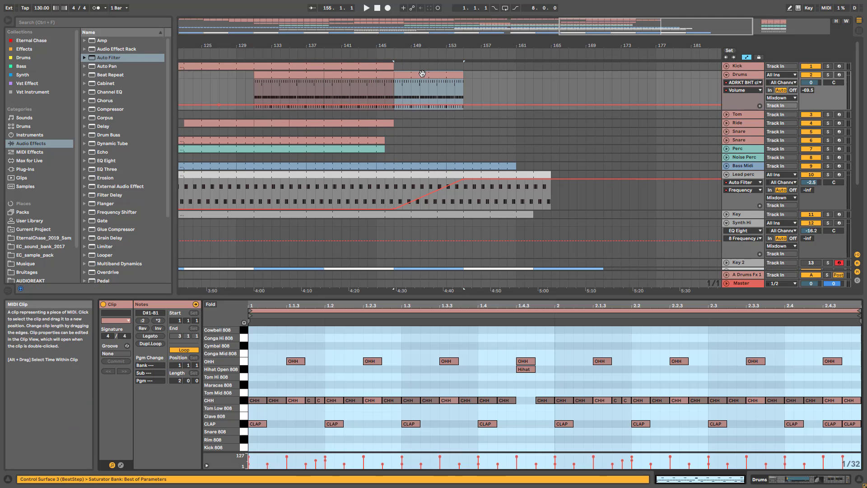
click(245, 424)
key(Delete)
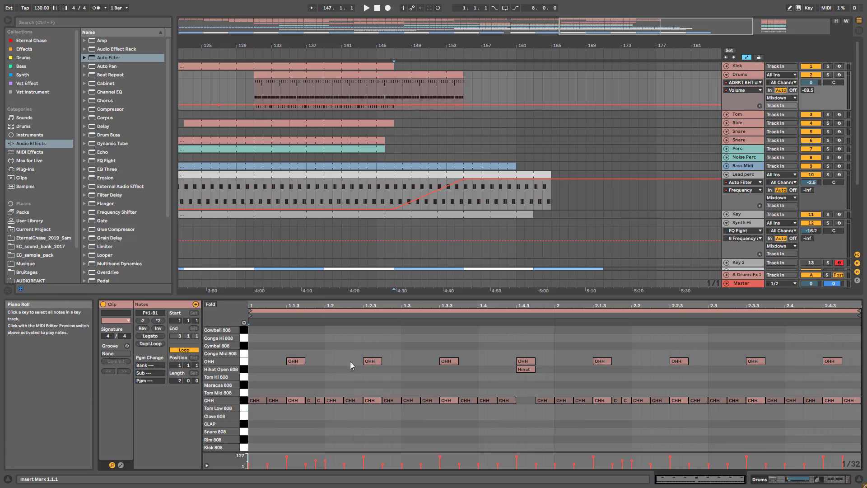
Duplicate the last Kick clip so the part runs to bar 173, and extend the second Snare track's clip to bar 147.
click(384, 65)
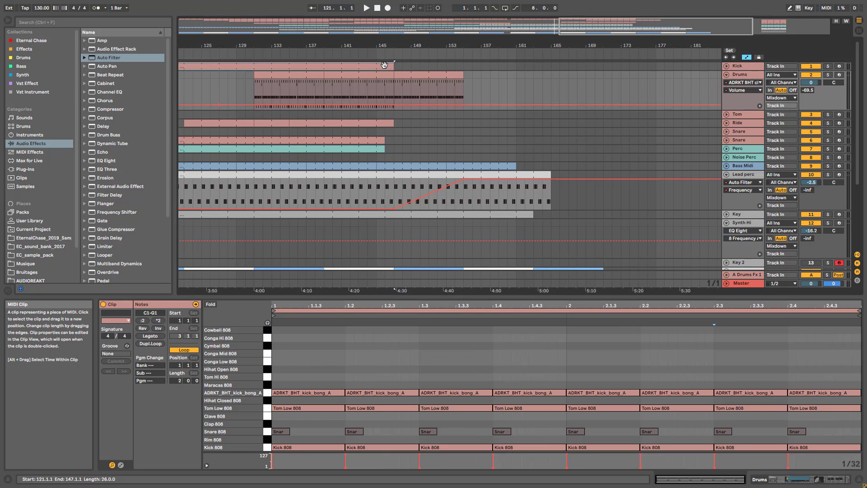
key(ctrl+d)
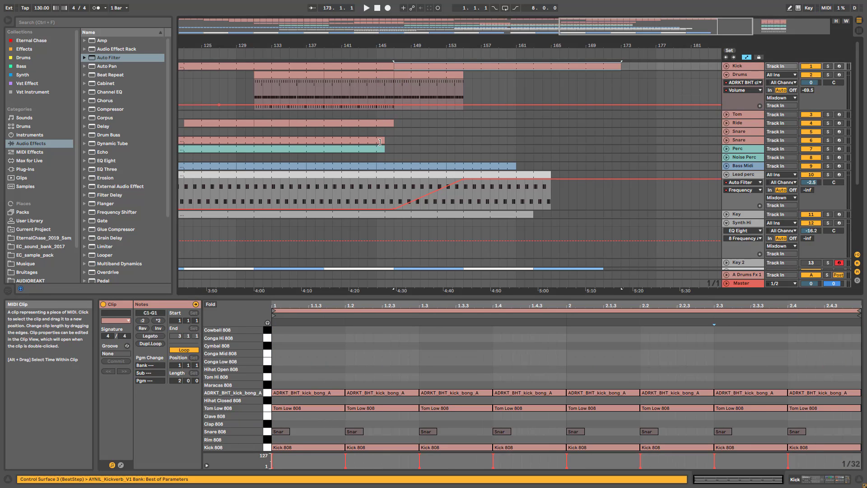
drag(379, 141, 393, 149)
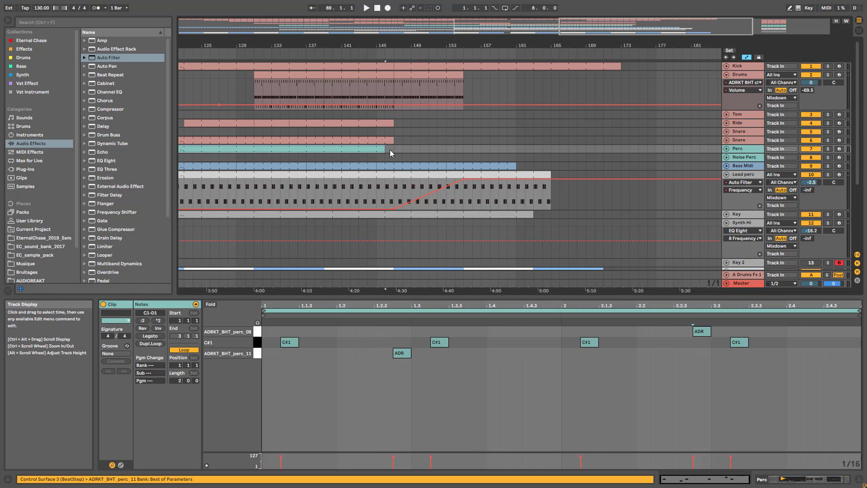
Extend the Perc part to bar 170 and duplicate the last eight bars of Bass Midi twice, up to bar 177.
drag(390, 150, 597, 135)
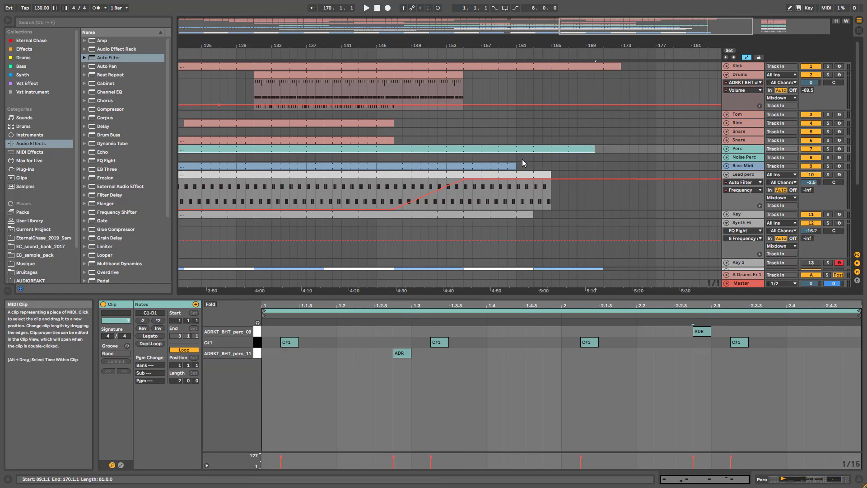
drag(515, 166, 446, 166)
key(ctrl+d)
key(ctrl+d)
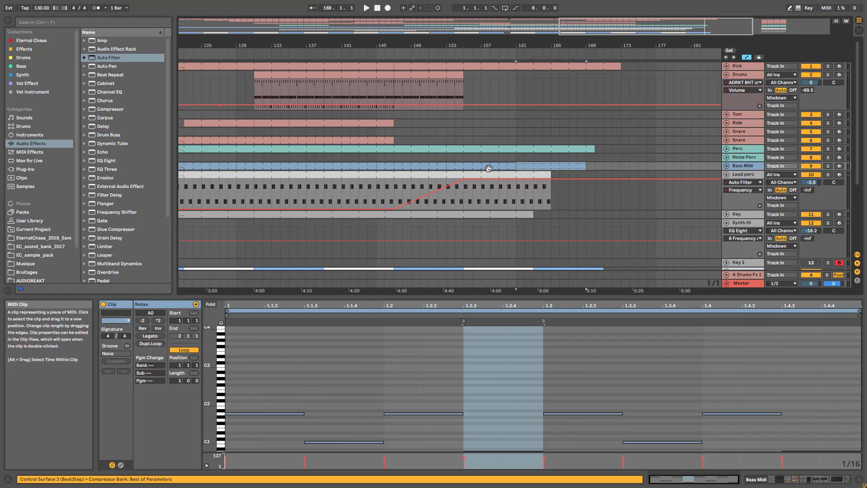
Play from bar 144 and move the start of the Lead perc filter frequency ramp back to about bar 144.
scroll(547, 198, down, 5)
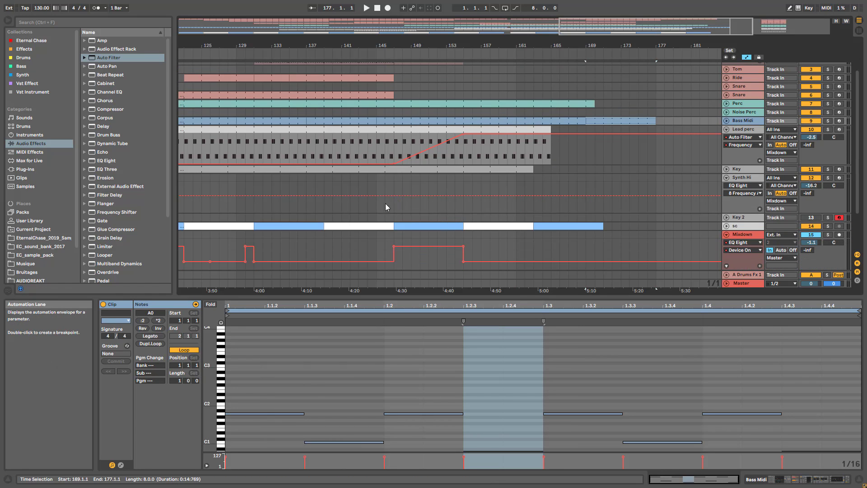
click(371, 186)
key(space)
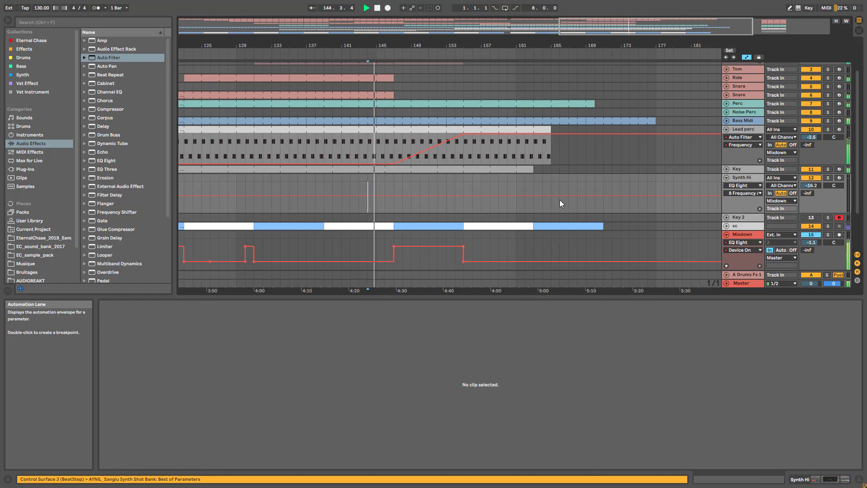
scroll(433, 196, up, 4)
drag(397, 199, 364, 198)
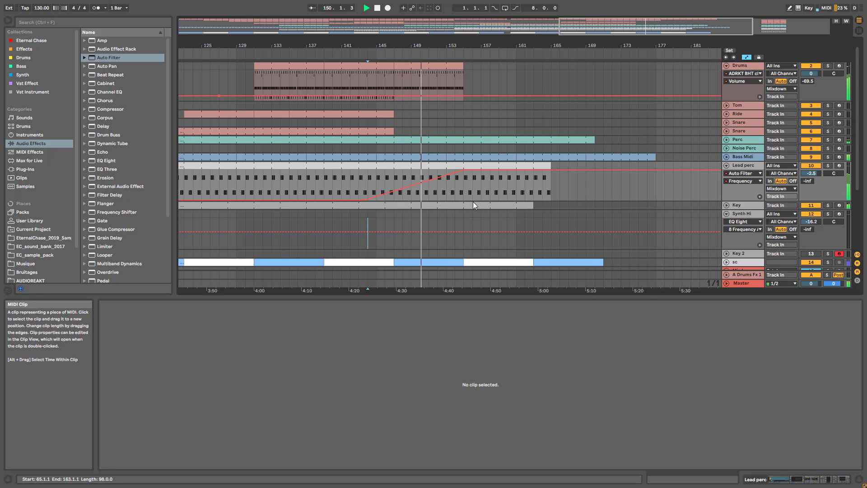
Duplicate the clap-free Drums clip three more times so the part runs to bar 179.
scroll(468, 210, down, 3)
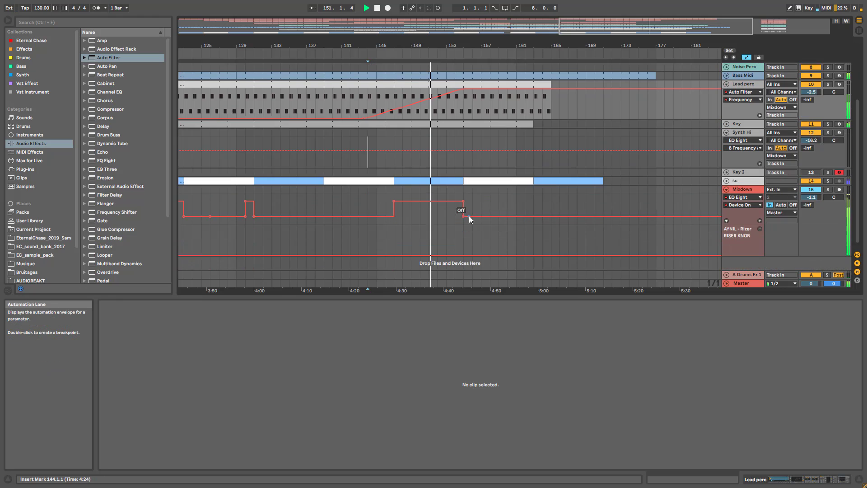
scroll(472, 225, up, 2)
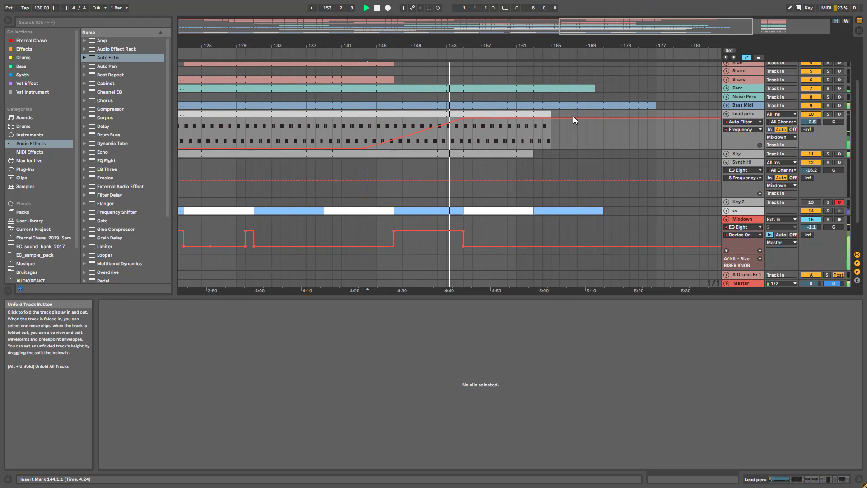
scroll(541, 124, up, 3)
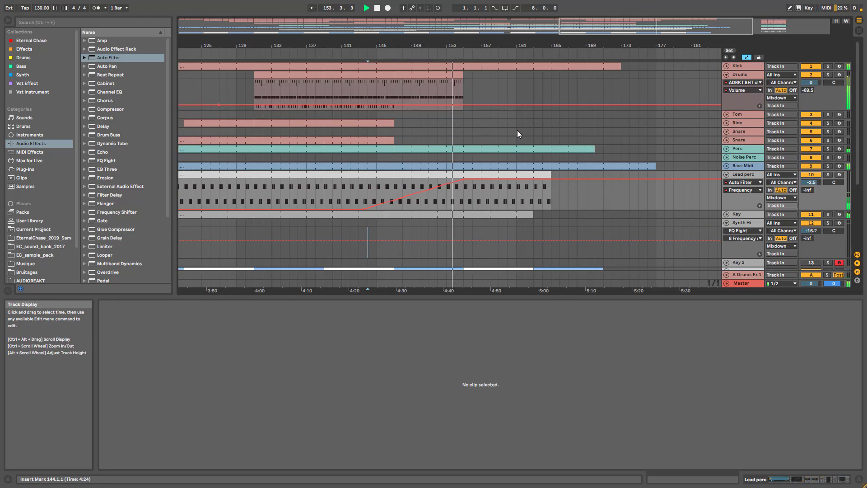
click(451, 75)
key(ctrl+d)
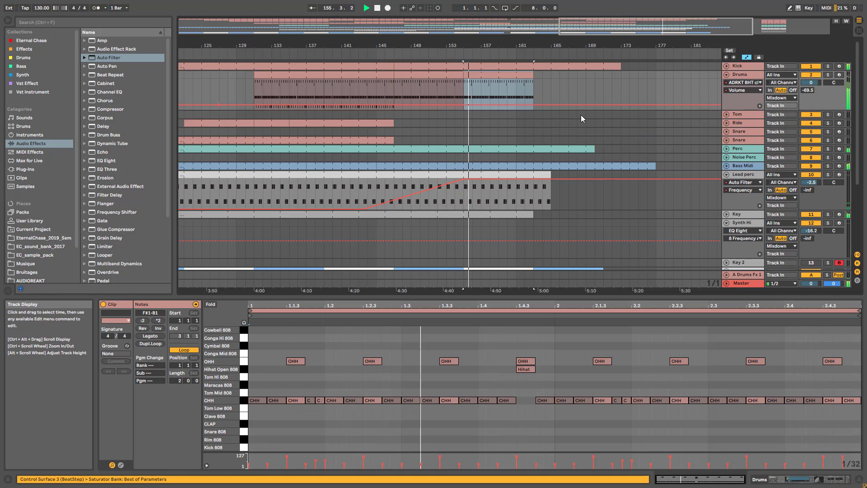
key(ctrl+d)
key(ctrl+d)
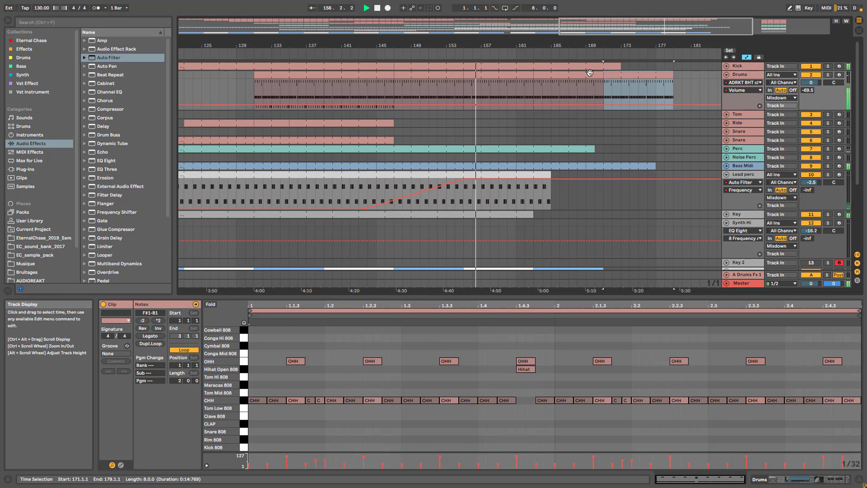
Duplicate the last Kick clip so the part runs to bar 199, and stop playback.
click(561, 68)
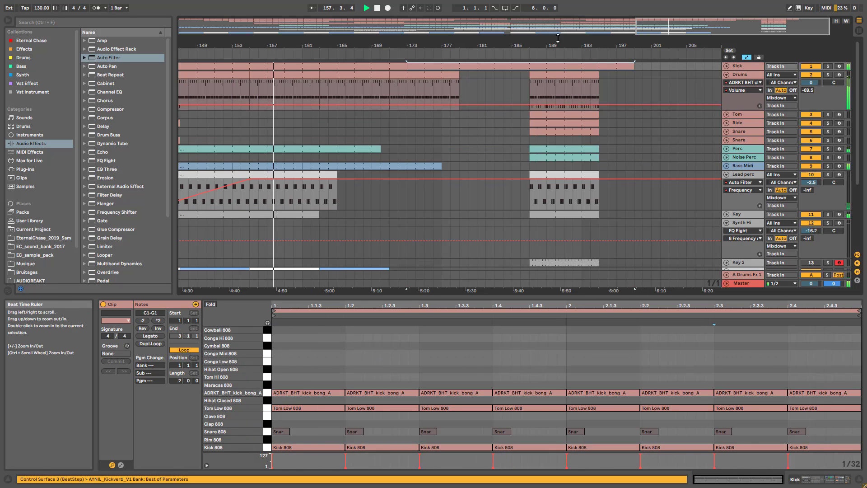
drag(656, 26, 623, 14)
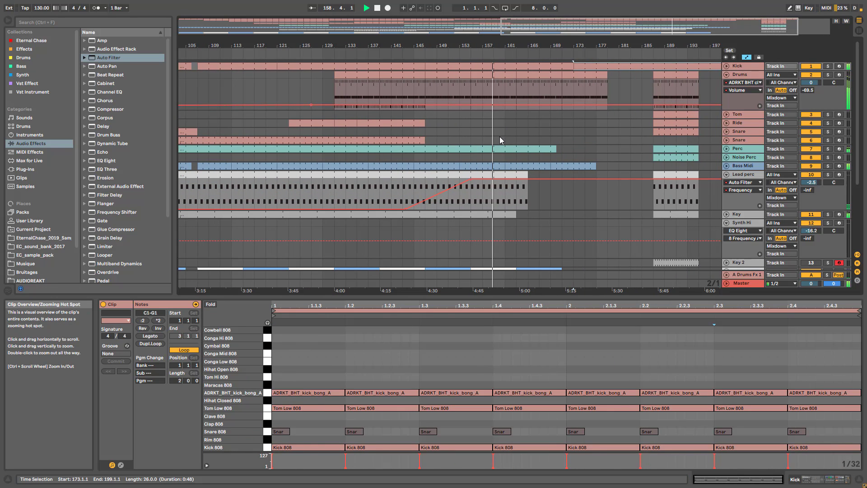
click(727, 139)
click(727, 139)
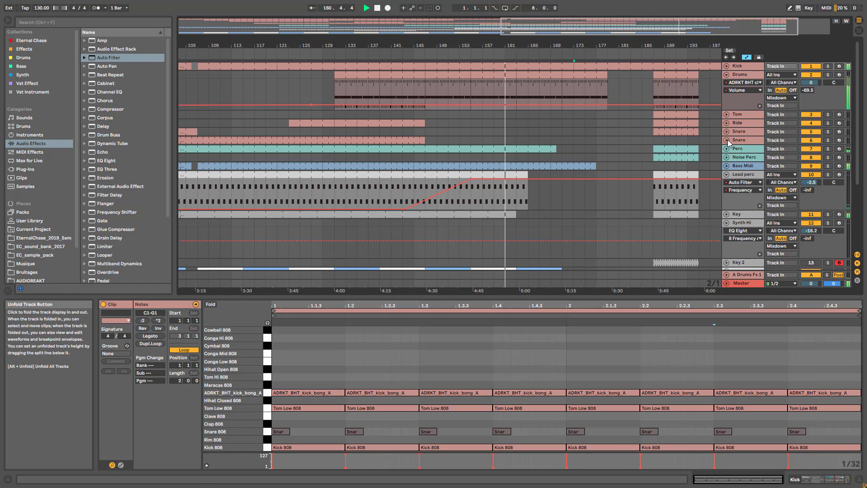
scroll(605, 186, down, 1)
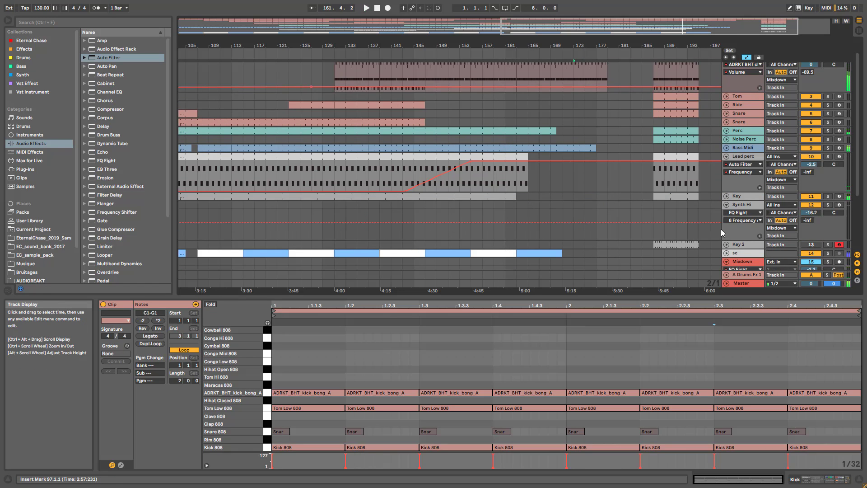
Delete everything from bar 185 onward on the Kick through sc tracks, including the leftover loop clips.
double_click(620, 30)
scroll(710, 86, up, 1)
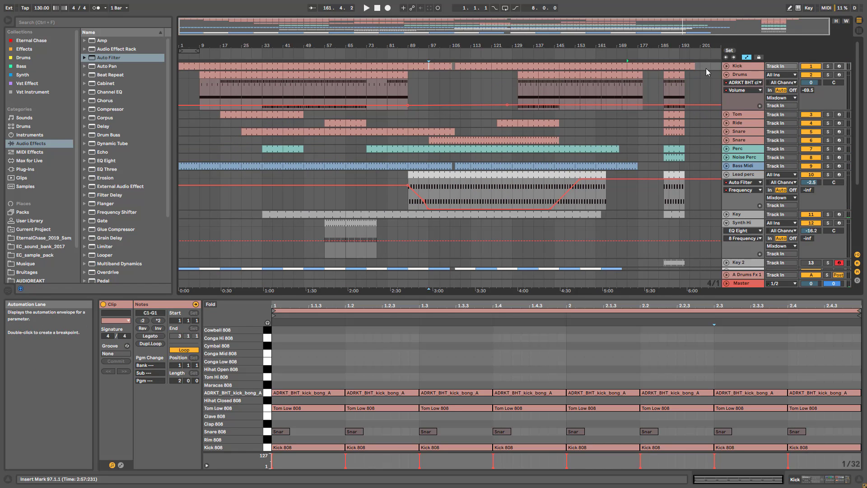
drag(707, 68, 658, 263)
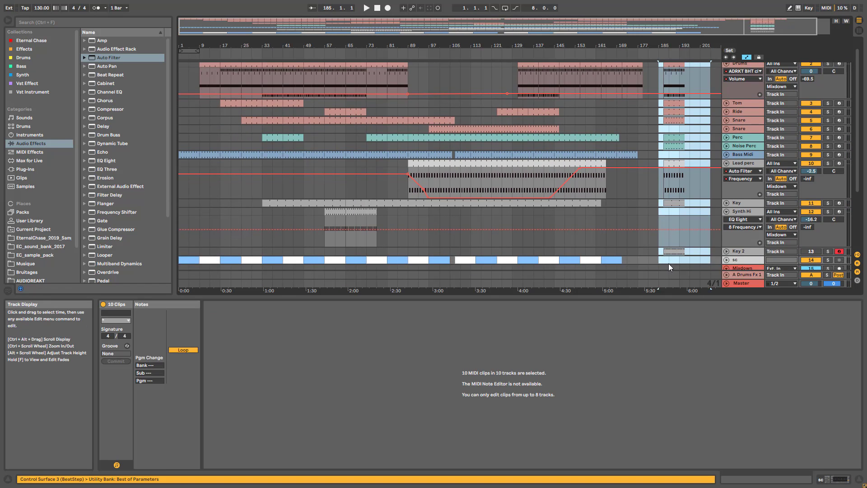
Duplicate the last two sc clips so the sidechain track runs to bar 187.
click(607, 260)
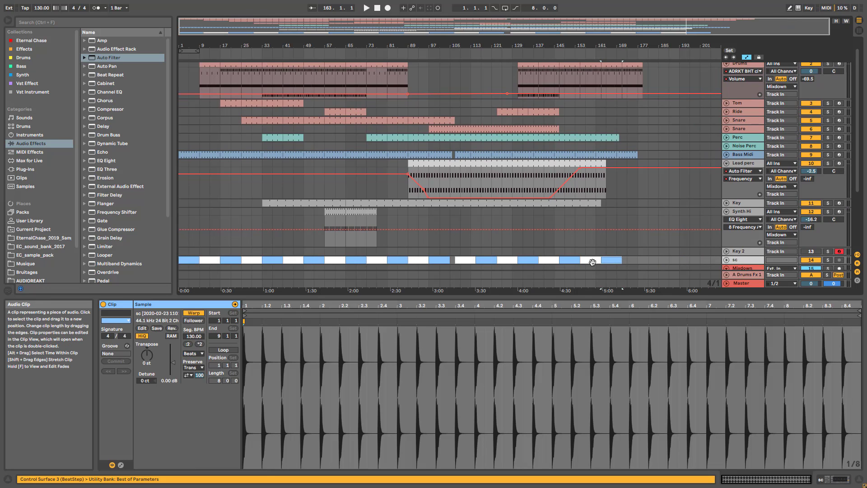
shift+click(591, 260)
key(ctrl+d)
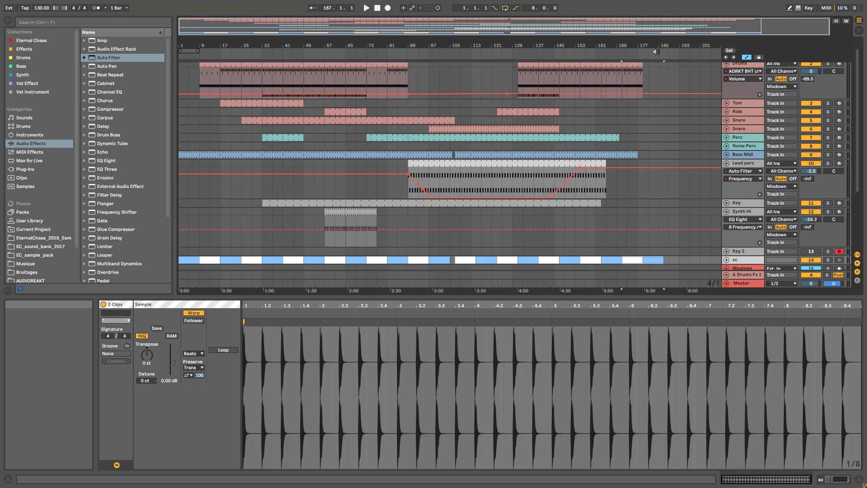
Shorten the Lead perc clip to end at bar 155, where its filter ramp finishes.
drag(673, 29, 607, 173)
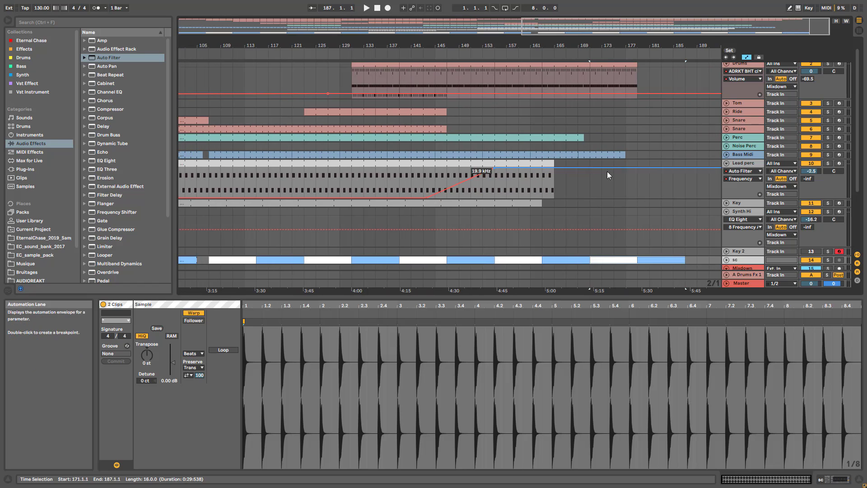
scroll(587, 208, up, 1)
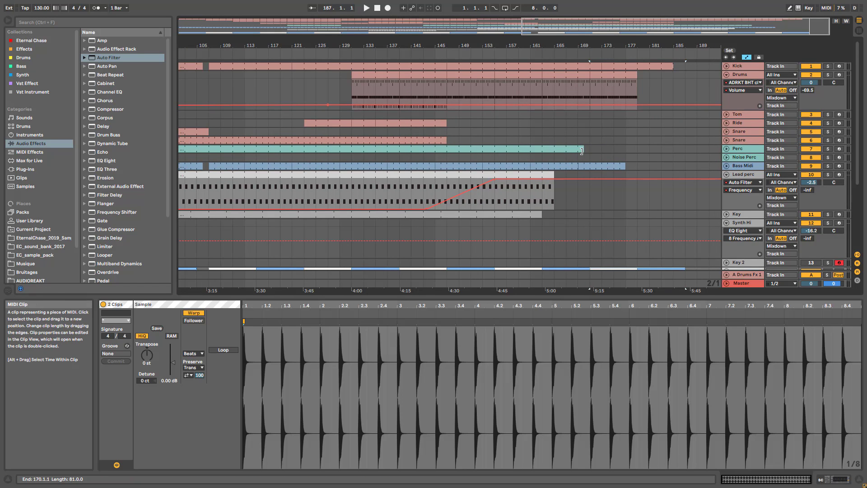
scroll(514, 233, down, 7)
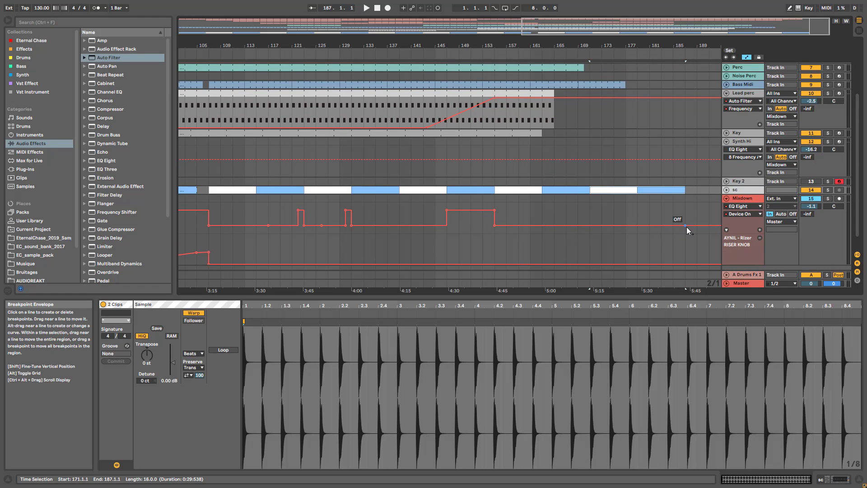
drag(615, 30, 625, 41)
scroll(506, 186, up, 3)
scroll(507, 187, up, 2)
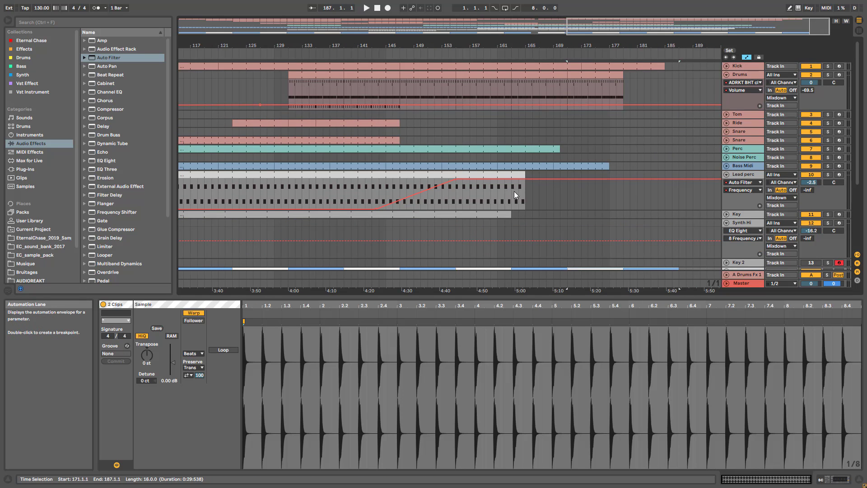
drag(522, 174, 455, 175)
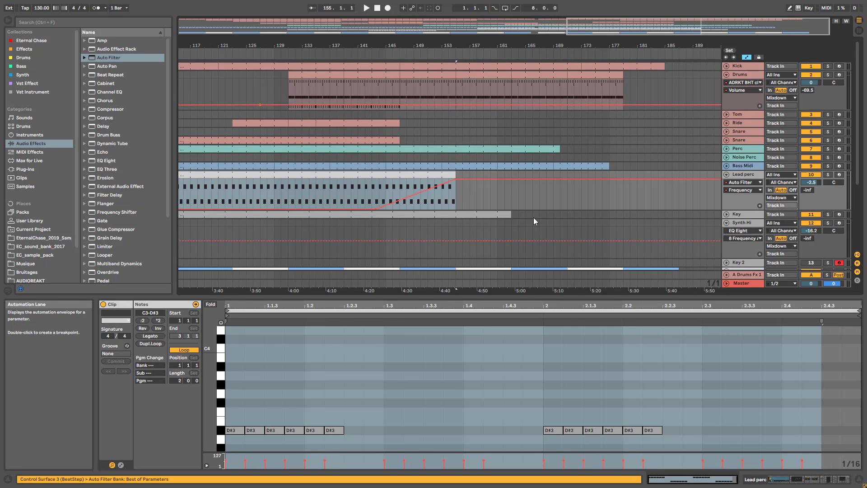
Unfold the Key track and extend its clip to end at bar 171.
click(726, 214)
scroll(597, 186, down, 4)
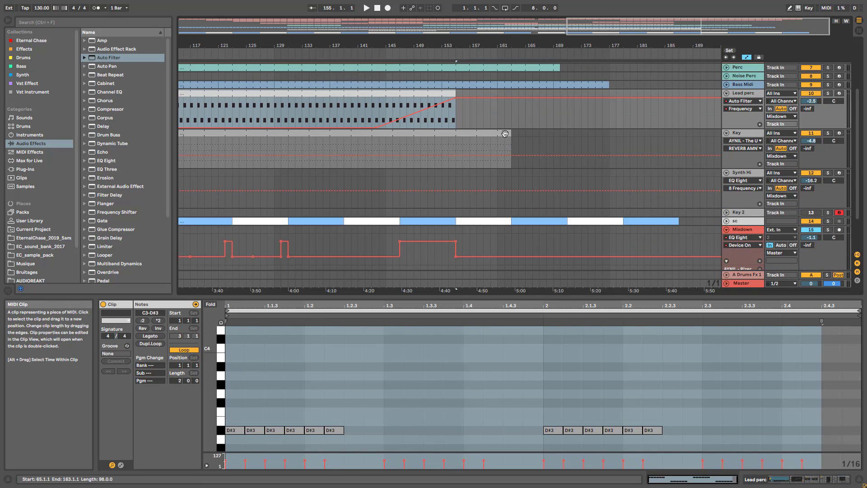
drag(510, 134, 567, 135)
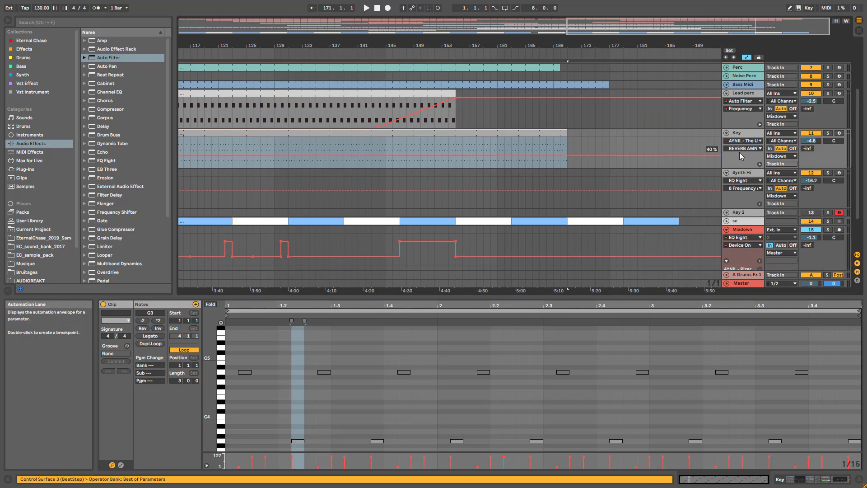
Automate the Key track's EQ Eight band 8 frequency to ramp down from bar 155 to 10 Hz at bar 171.
key(shift+Tab)
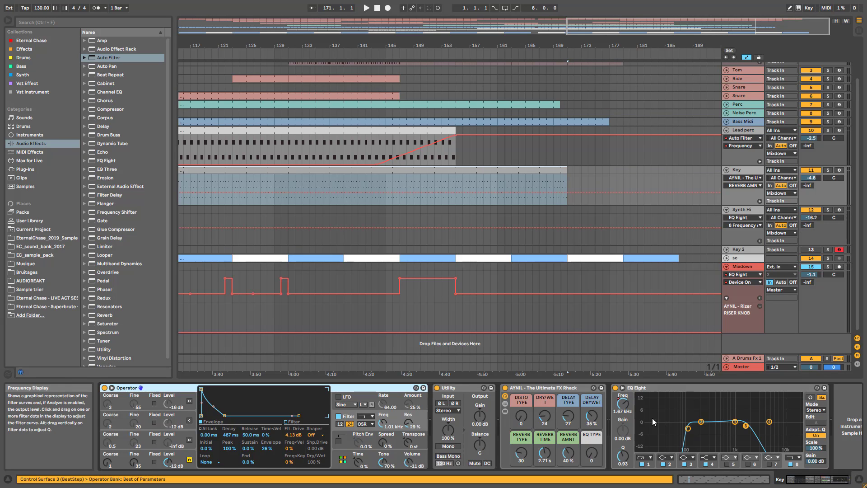
click(623, 403)
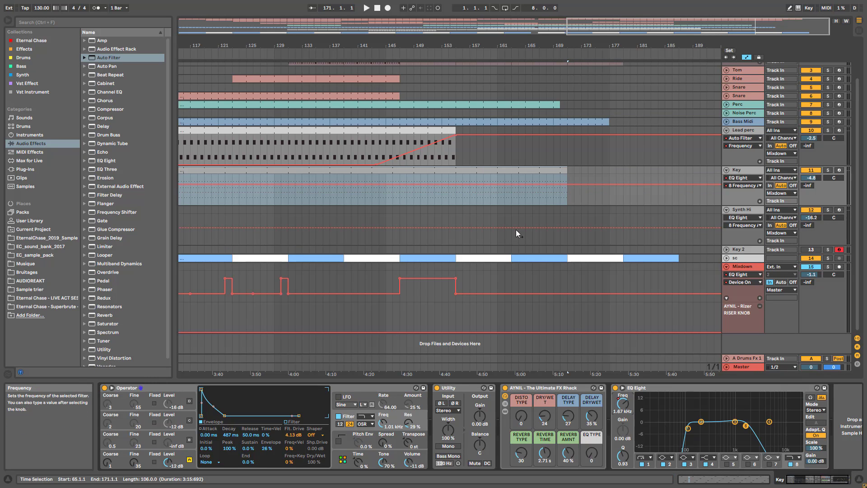
click(455, 184)
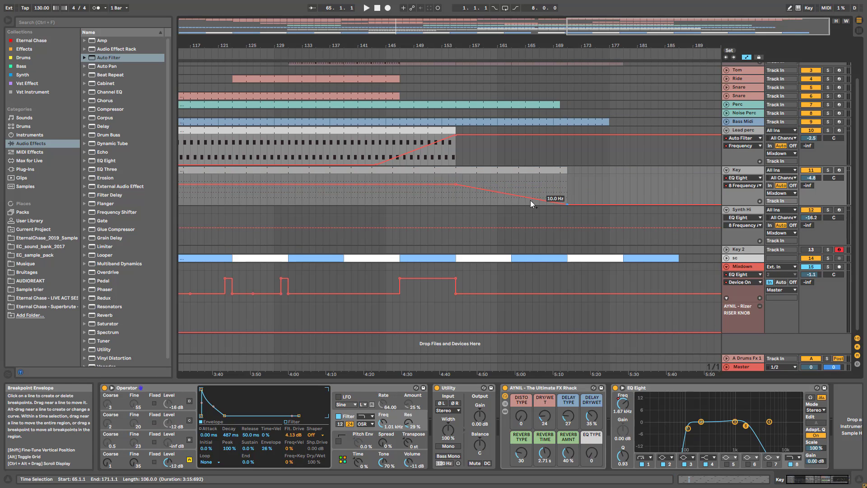
Play the arrangement from bar 150 to check the transition into the outro.
scroll(483, 192, up, 4)
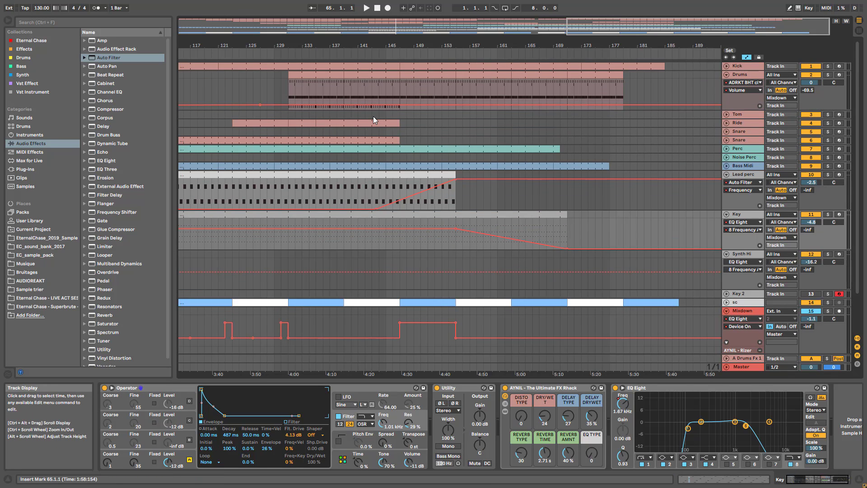
drag(315, 122, 400, 123)
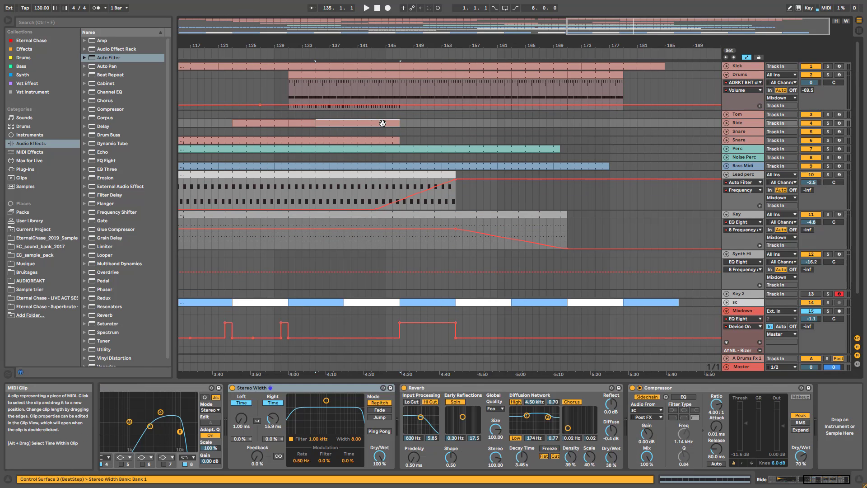
click(419, 130)
key(space)
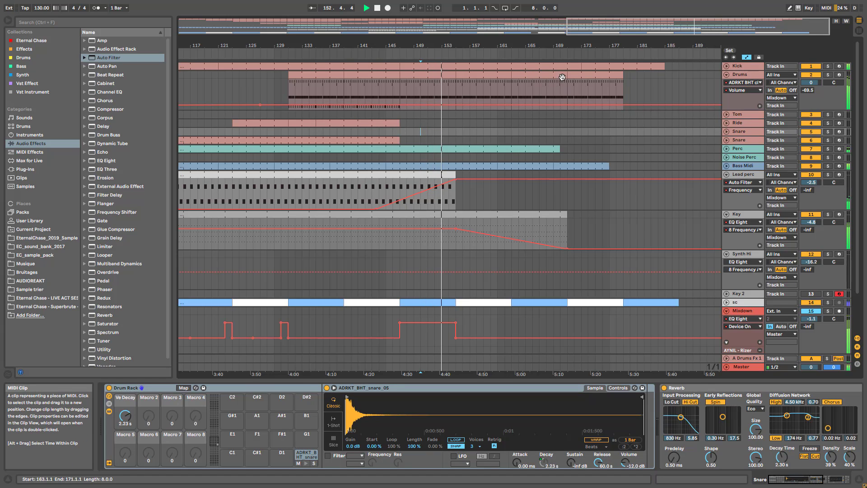
Delete all OHH notes from the last Drums clip, which spans bars 171 to 179.
double_click(578, 76)
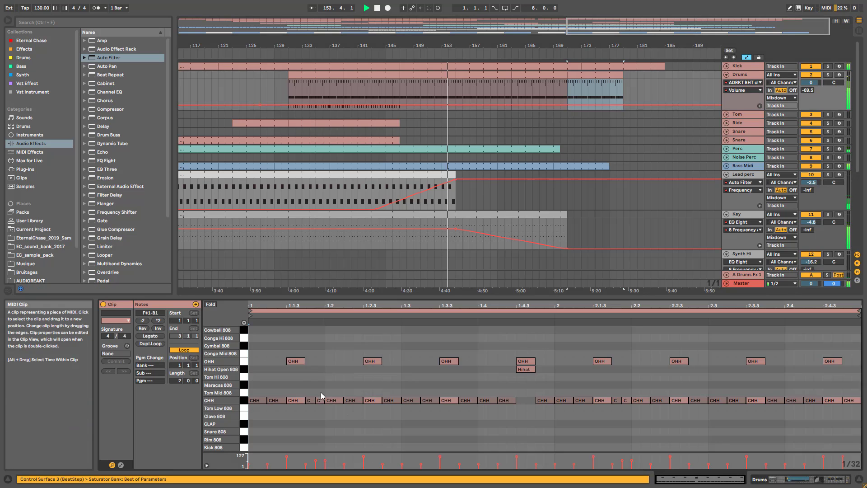
click(242, 361)
key(Delete)
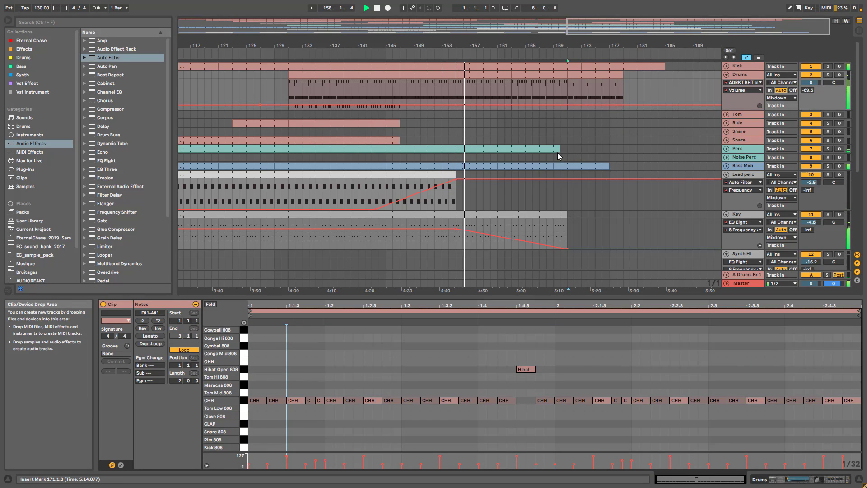
Shorten the Perc clip to end at bar 163.
scroll(557, 151, down, 5)
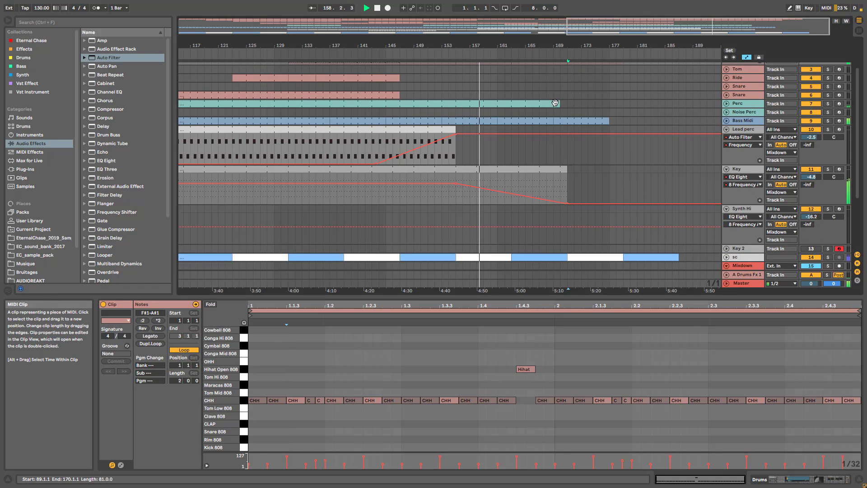
drag(555, 103, 510, 106)
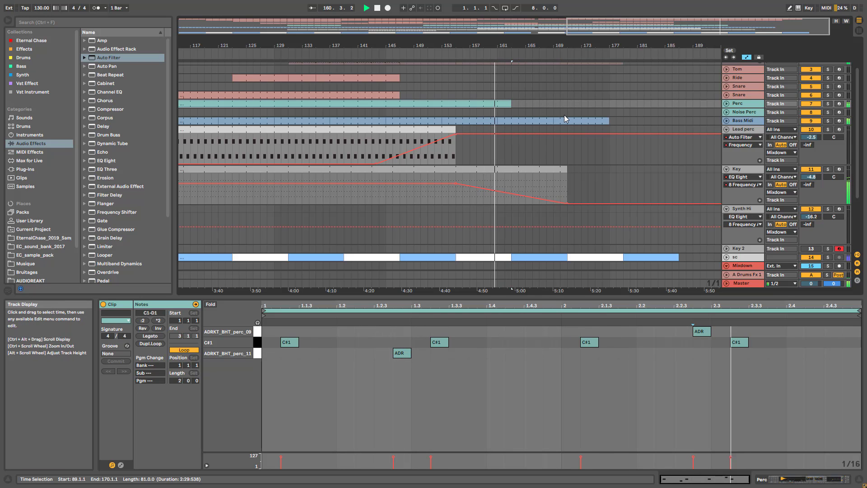
Duplicate the last eight-bar Bass Midi clip so the bass part runs to bar 185.
drag(606, 45, 686, 479)
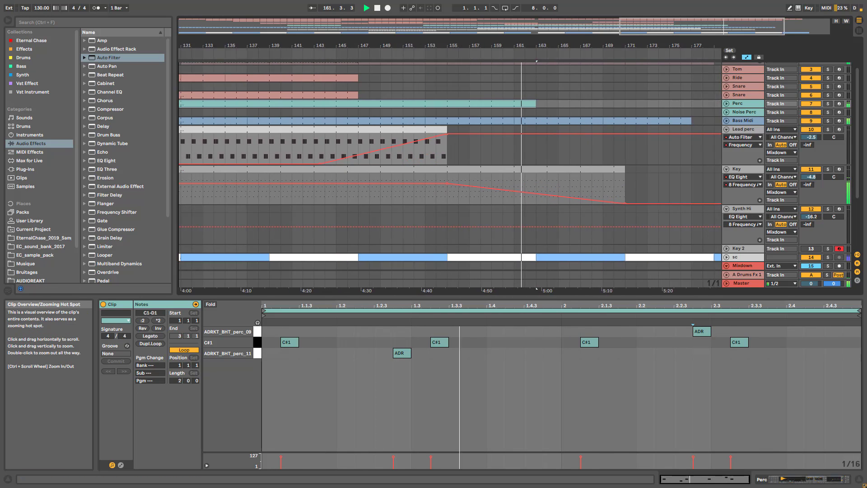
drag(653, 55, 528, 46)
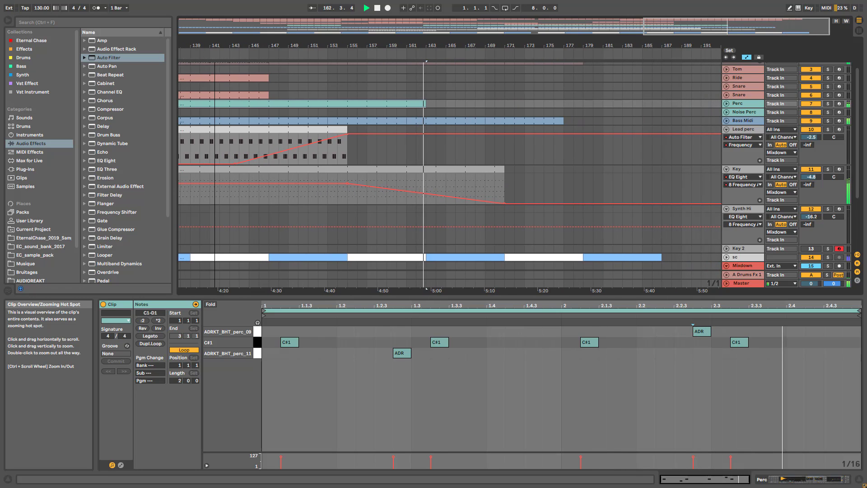
drag(347, 47, 577, 47)
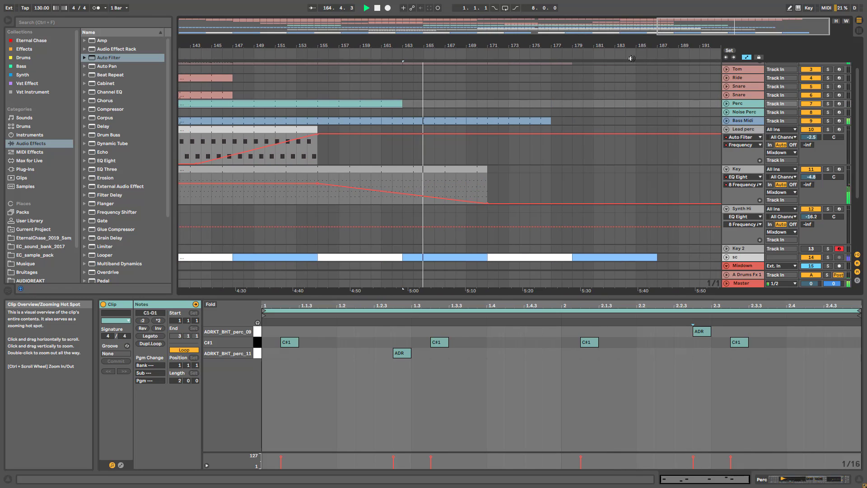
scroll(541, 151, up, 1)
scroll(542, 153, up, 2)
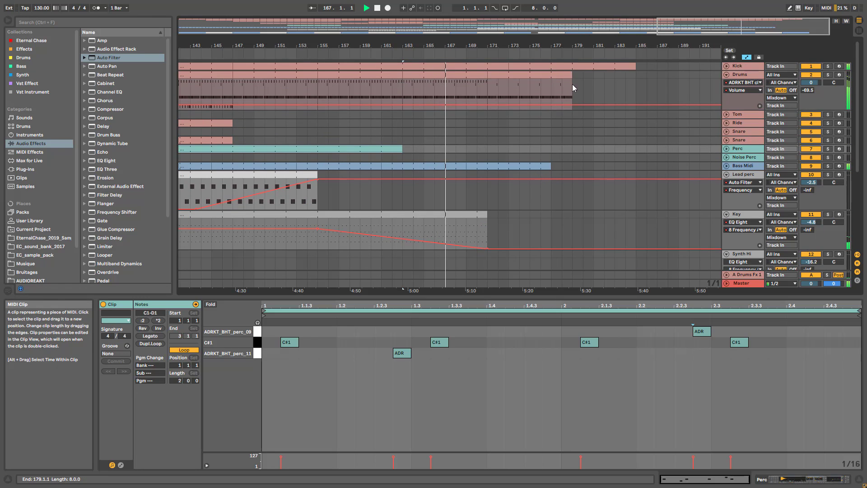
scroll(573, 200, down, 3)
scroll(574, 183, up, 3)
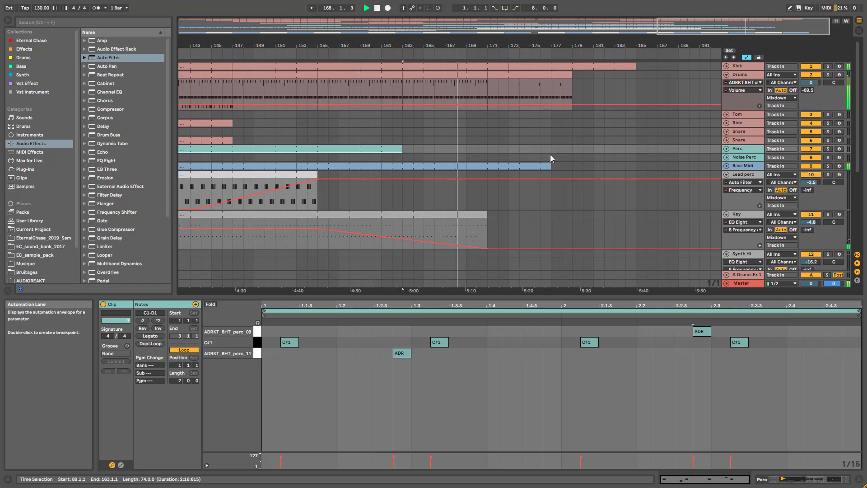
click(546, 167)
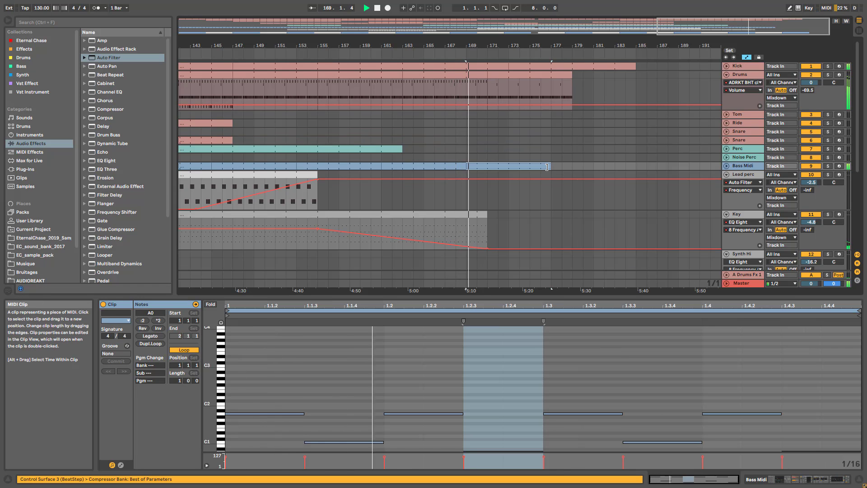
key(ctrl+d)
Review the outro across all tracks and listen to it from bar 178, then stop playback.
scroll(575, 167, down, 4)
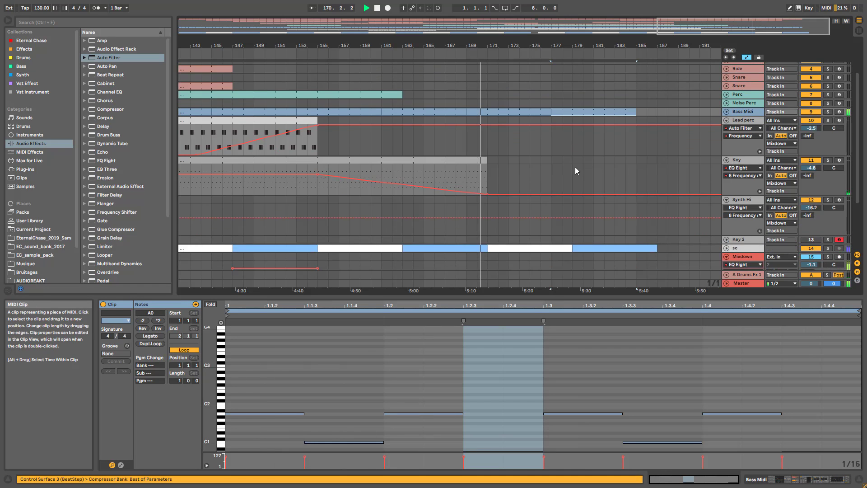
scroll(574, 167, up, 3)
scroll(568, 81, up, 2)
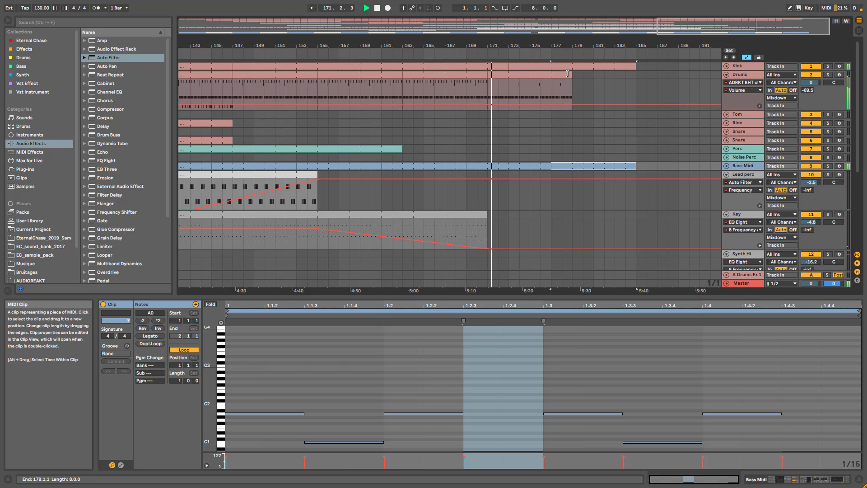
scroll(570, 90, down, 3)
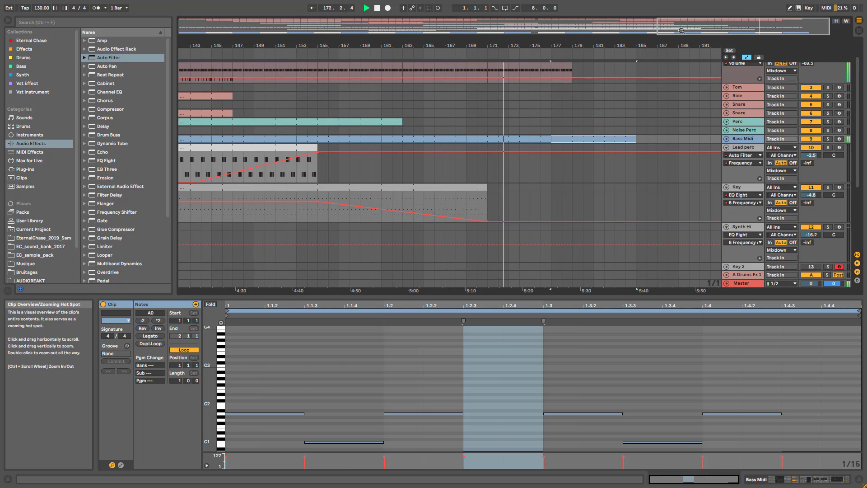
drag(658, 26, 310, 28)
scroll(627, 205, down, 5)
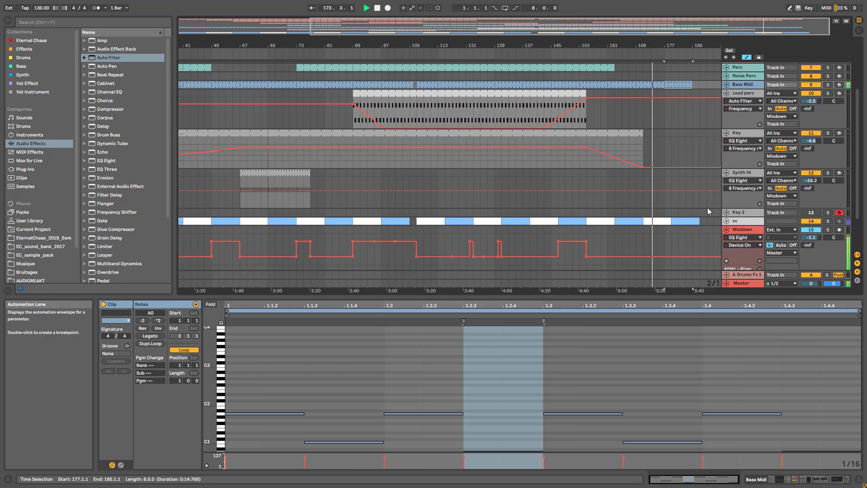
drag(632, 44, 367, 59)
drag(605, 44, 495, 59)
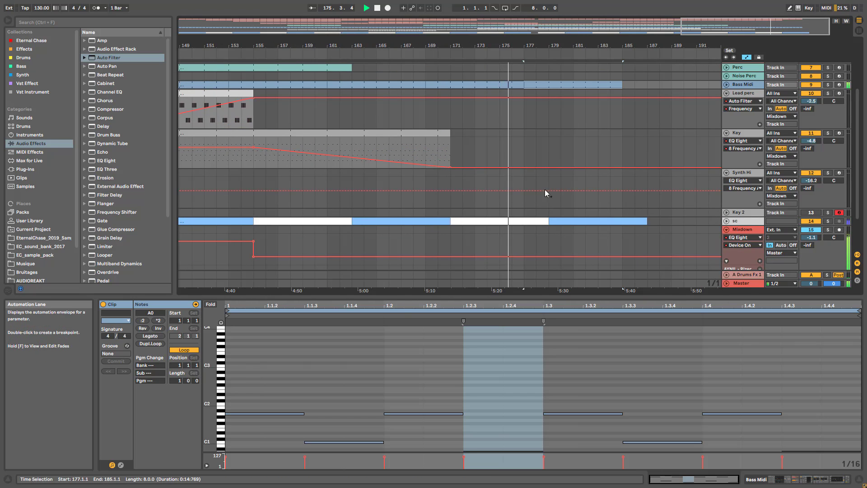
scroll(564, 144, up, 3)
click(532, 116)
key(space)
key(space)
scroll(555, 121, up, 2)
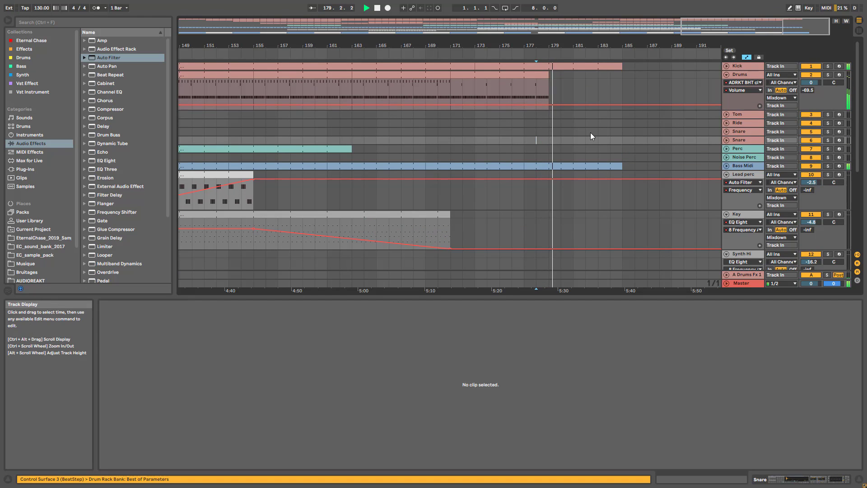
drag(698, 32, 698, 14)
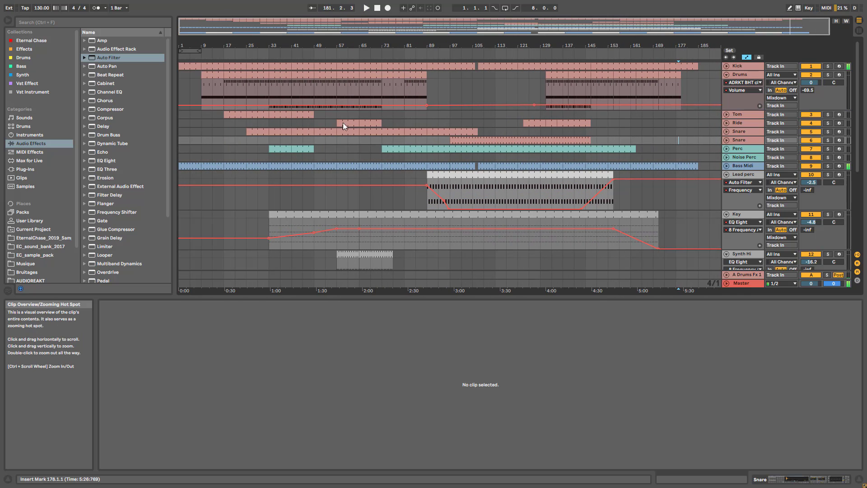
key(space)
Fold the Lead perc, Key, Synth Hi and Drums tracks, and save the Set.
click(726, 176)
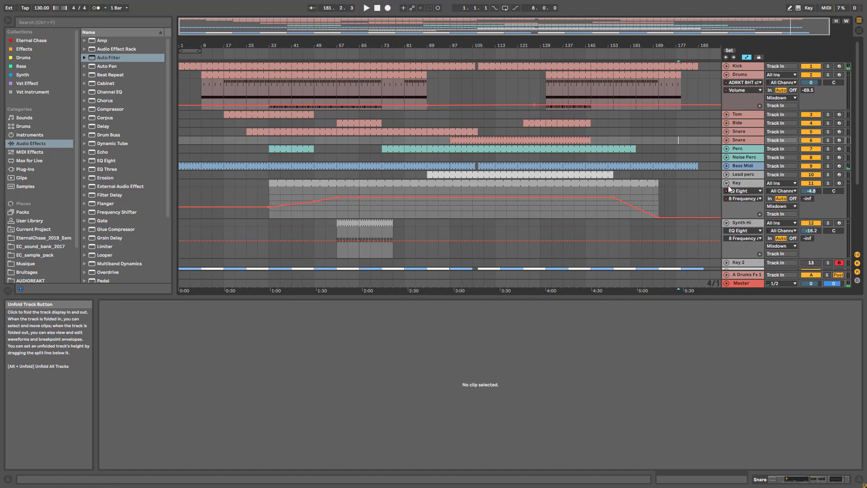
click(727, 184)
click(726, 192)
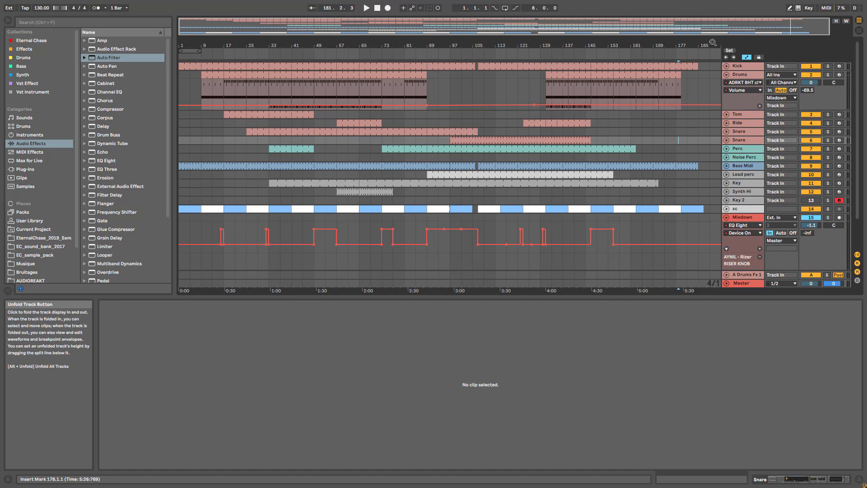
click(726, 75)
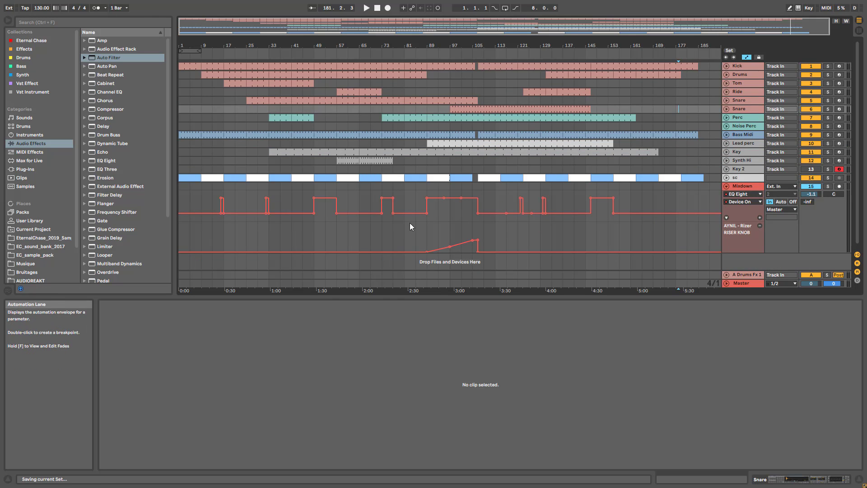
Start playback from bar 53 and copy the first eight-bar Synth Hi clip to bar 129.
click(322, 241)
key(space)
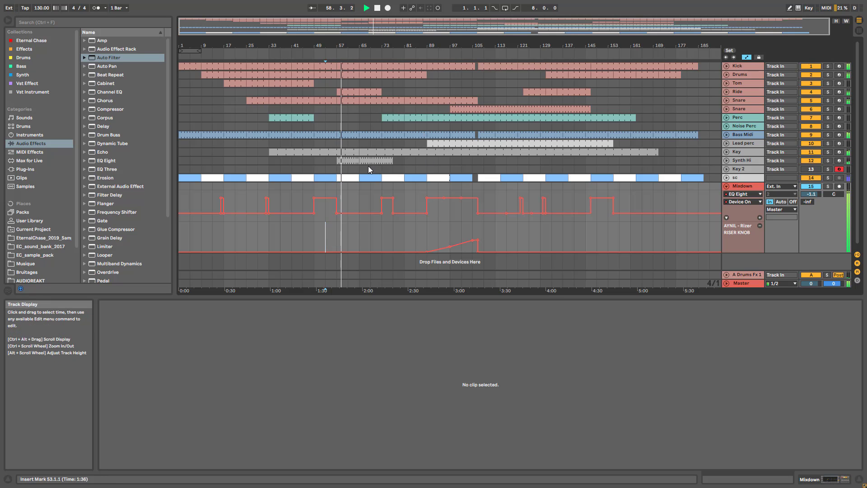
click(342, 162)
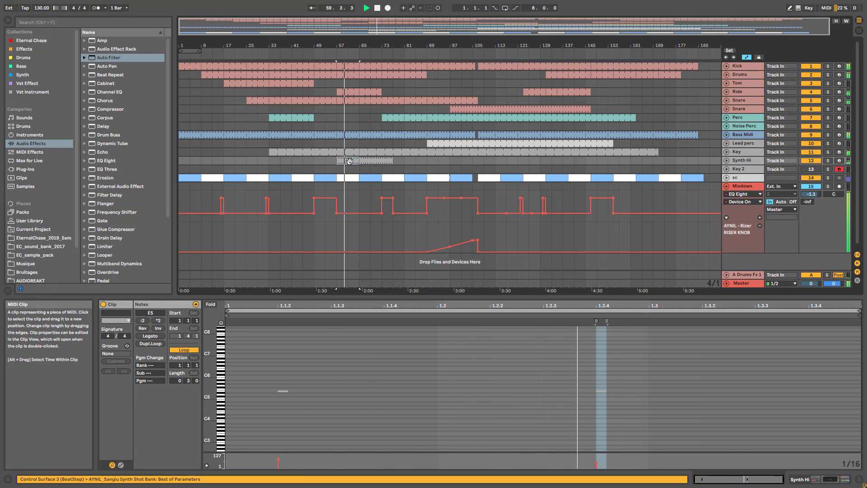
click(558, 161)
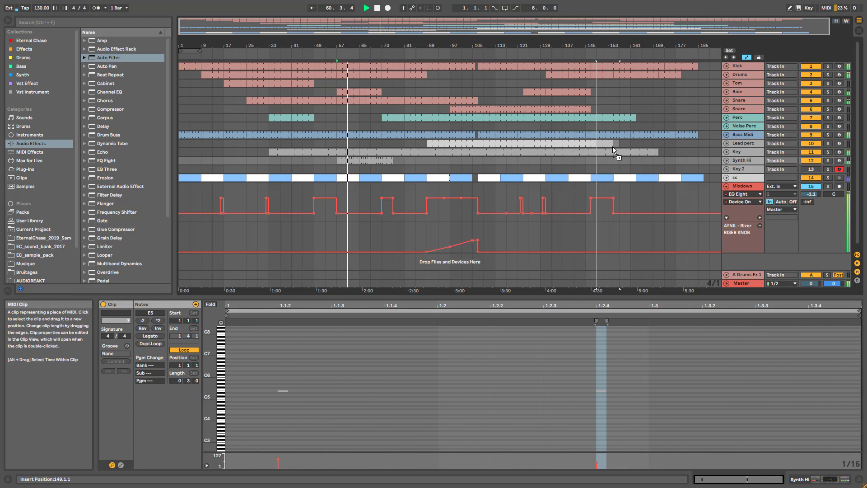
drag(561, 161, 554, 162)
Move the copied Synth Hi clip to bar 131 and duplicate it so the part runs to bar 147.
drag(580, 46, 502, 61)
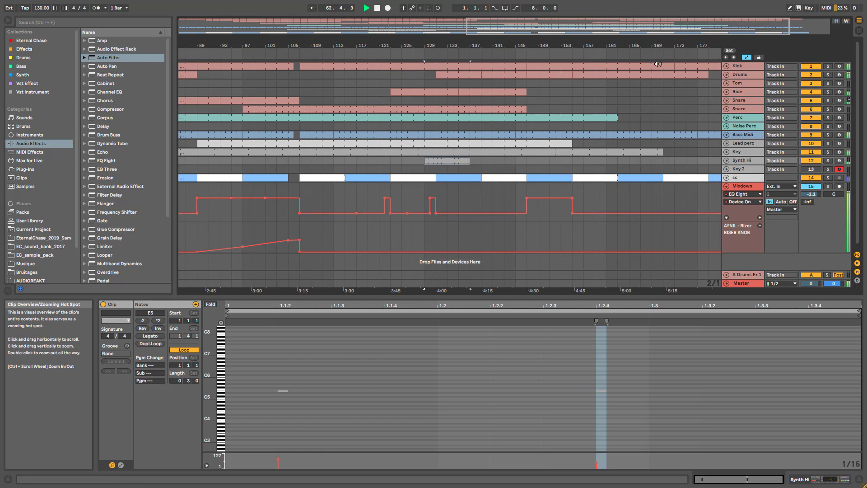
drag(445, 162, 459, 162)
key(ctrl+d)
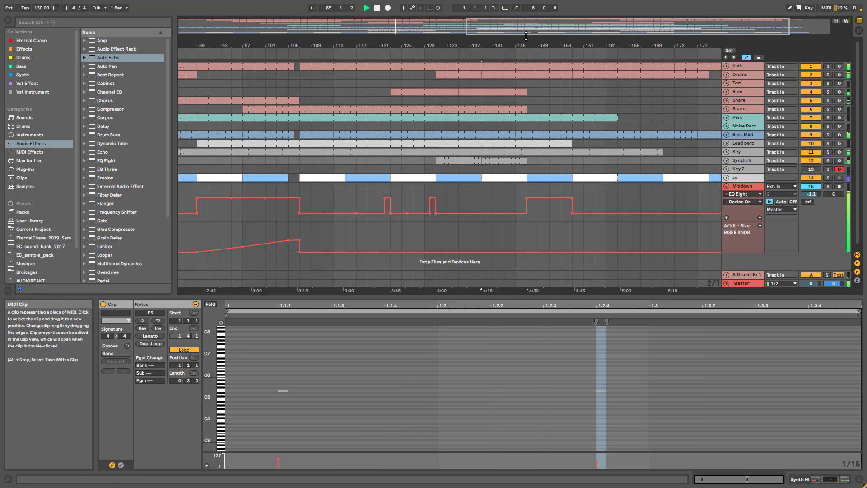
Review the arrangement during playback from bar 65, past the first Synth Hi part, up to the Lead perc entry at bar 89.
drag(525, 35, 338, 40)
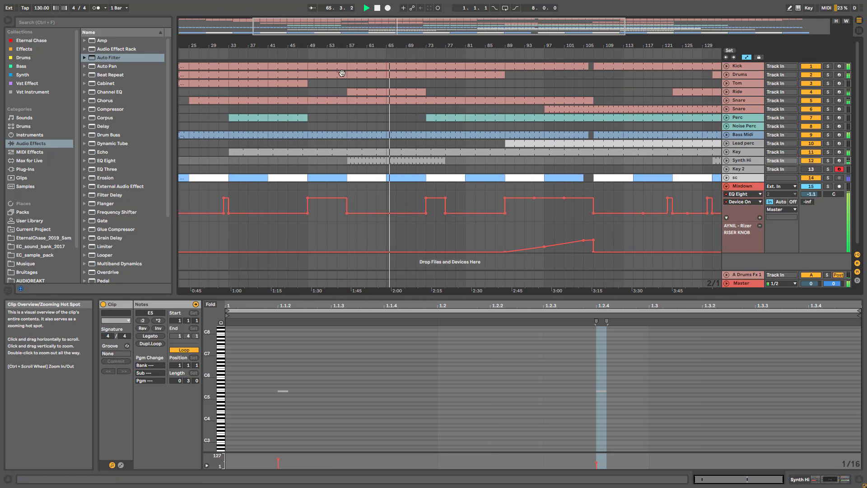
click(388, 162)
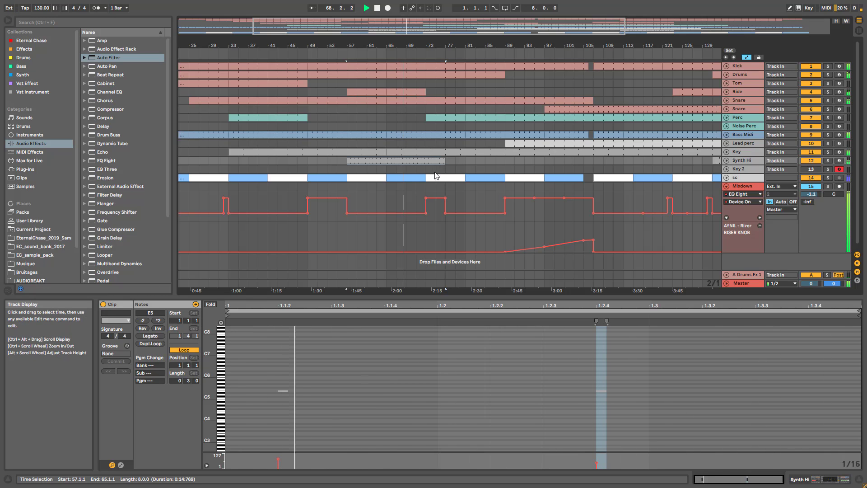
click(434, 130)
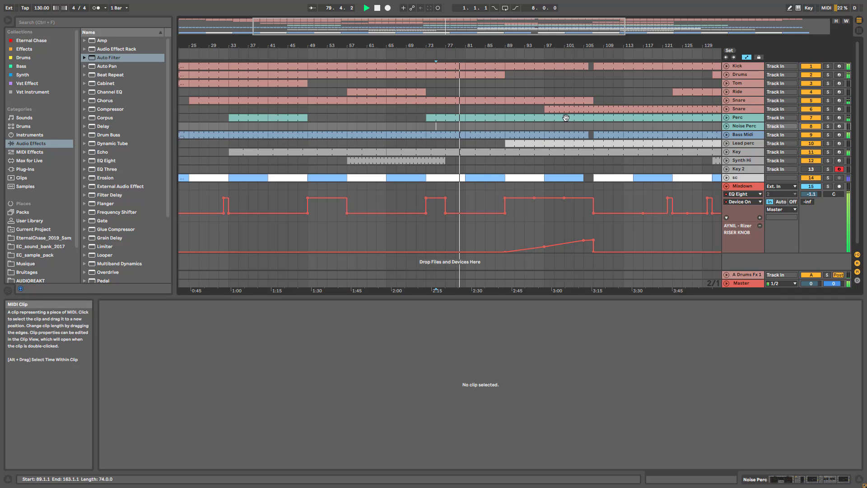
mouse_move(475, 45)
mouse_down()
mouse_move(476, 55)
mouse_move(475, 36)
mouse_up()
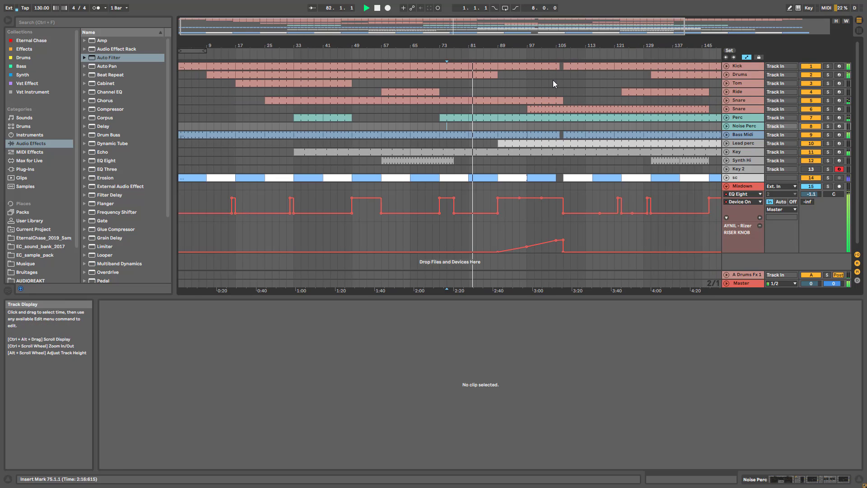
click(491, 109)
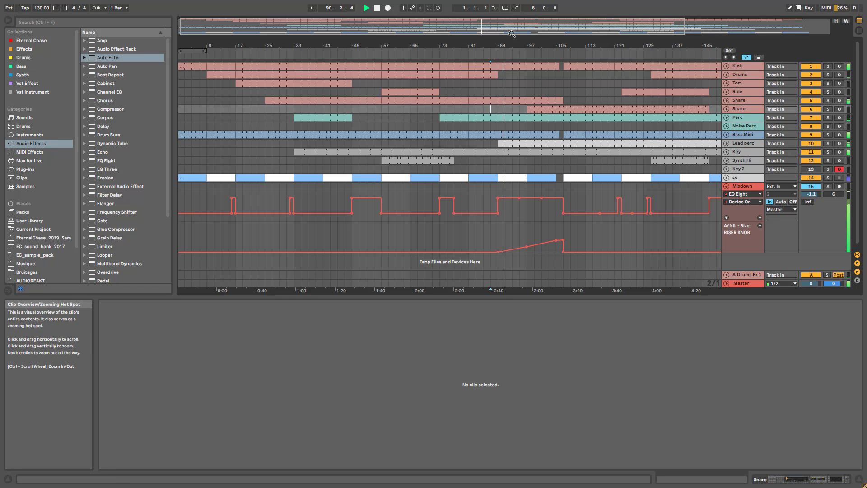
drag(512, 34, 539, 37)
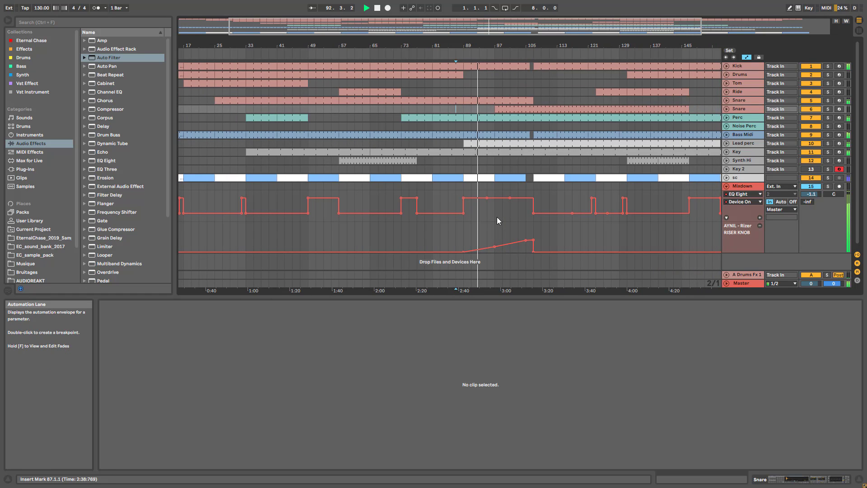
Unfold the Key track and shape its EQ Eight frequency automation to dip to about 334 Hz near bar 101, with a 385 Hz breakpoint at bar 107.
click(726, 152)
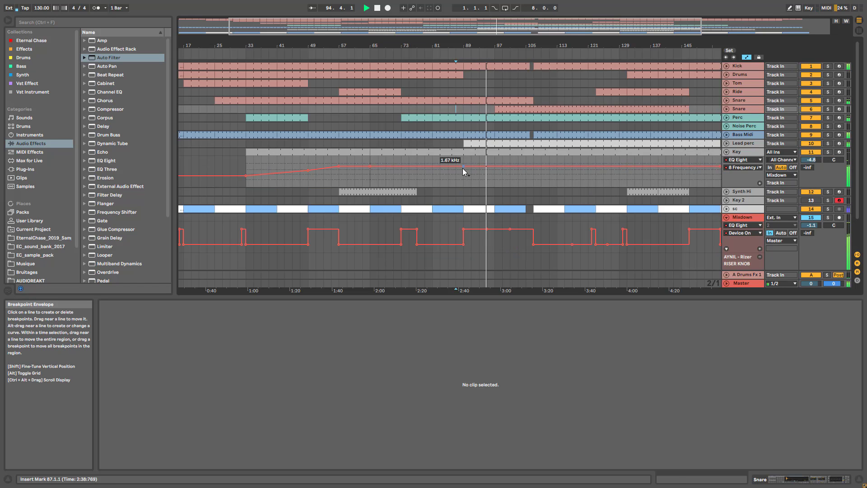
drag(514, 167, 514, 173)
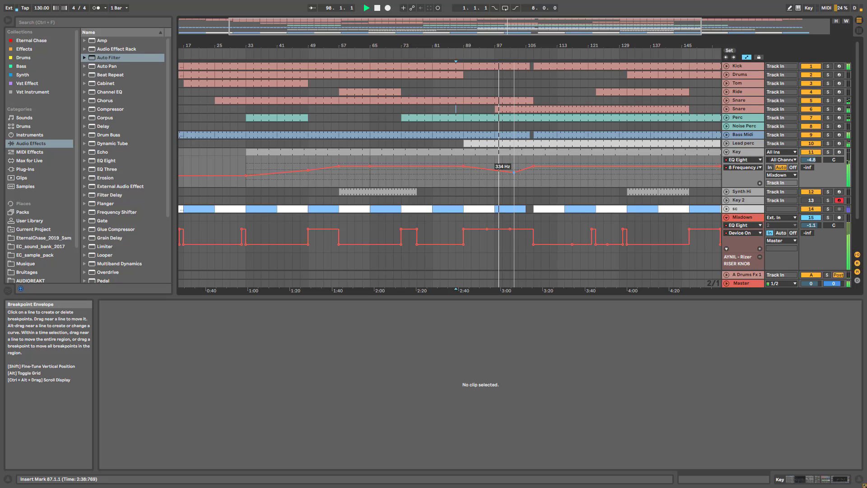
click(525, 169)
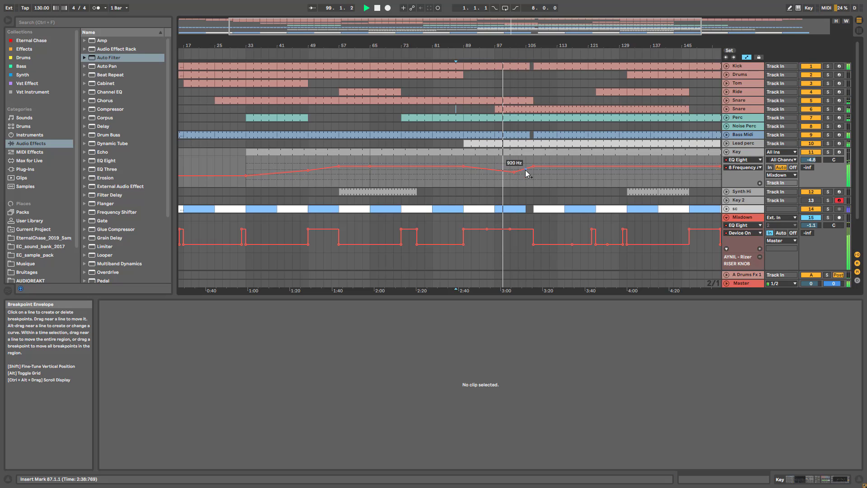
drag(531, 165, 622, 167)
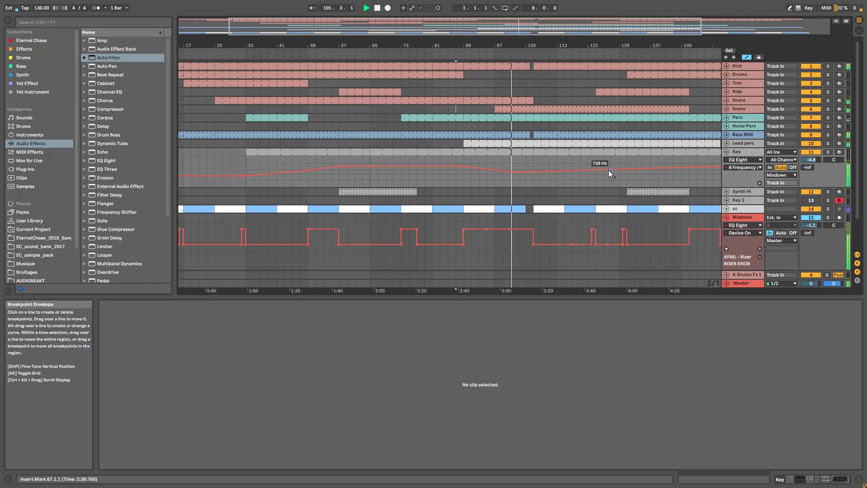
drag(532, 27, 542, 60)
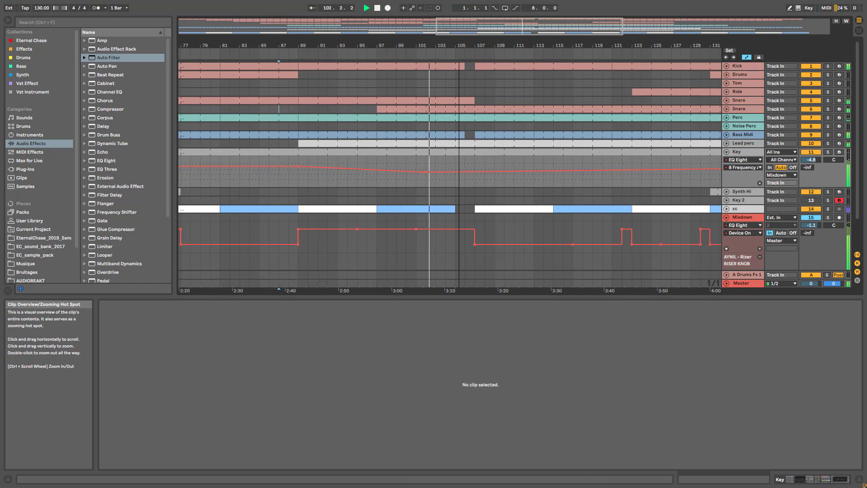
click(474, 172)
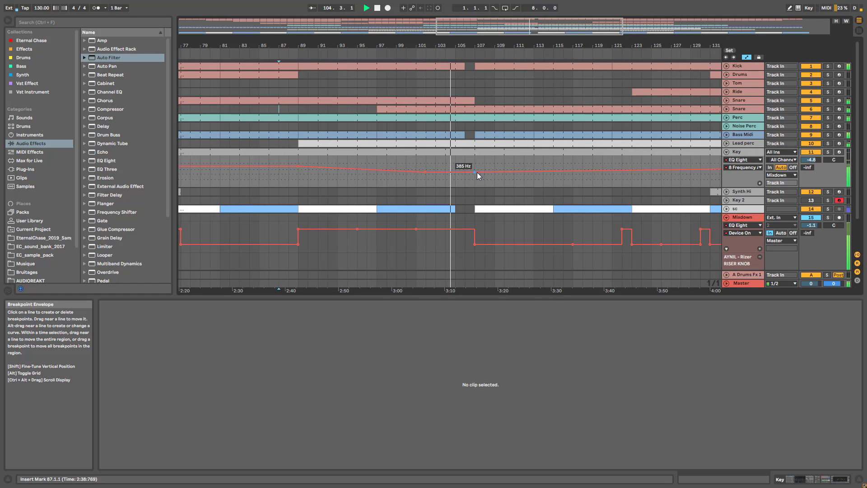
Try ending the Kick and Bass Midi clips at bar 105 and play the break from bar 102.
drag(464, 67, 456, 67)
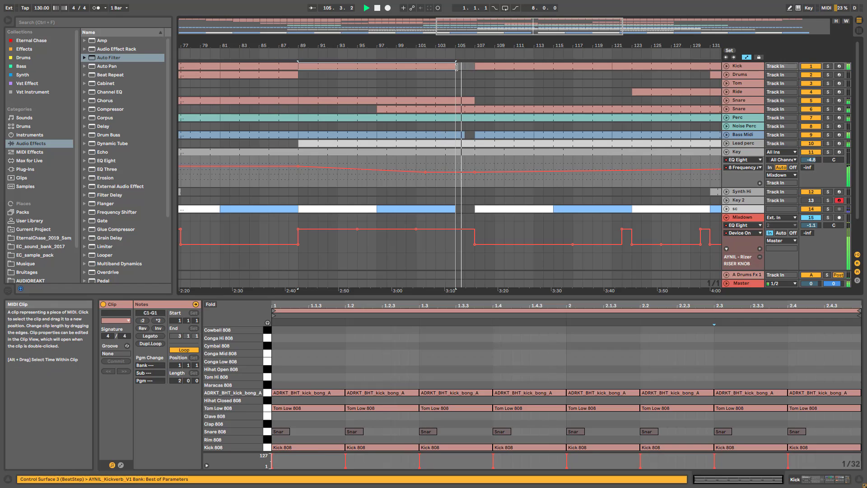
key(space)
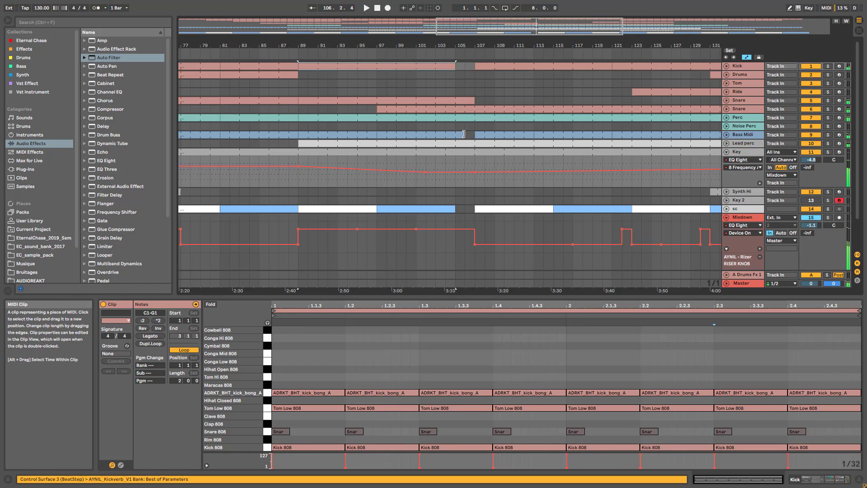
drag(464, 134, 456, 134)
click(428, 127)
key(space)
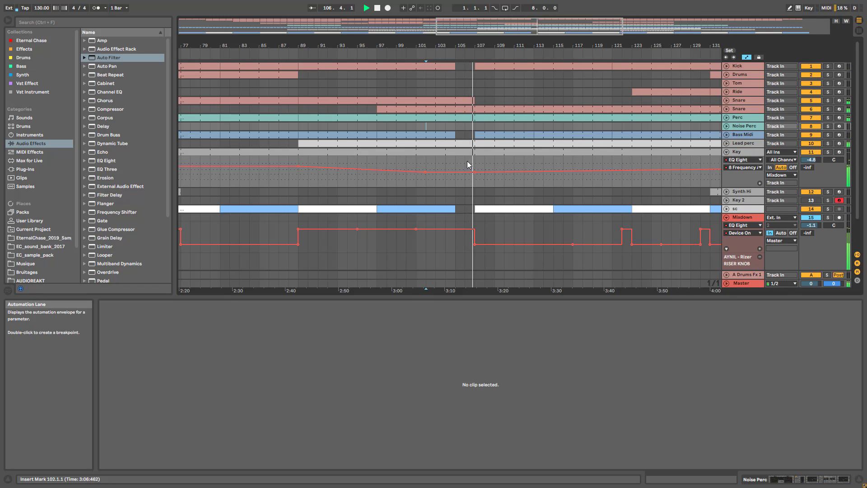
key(space)
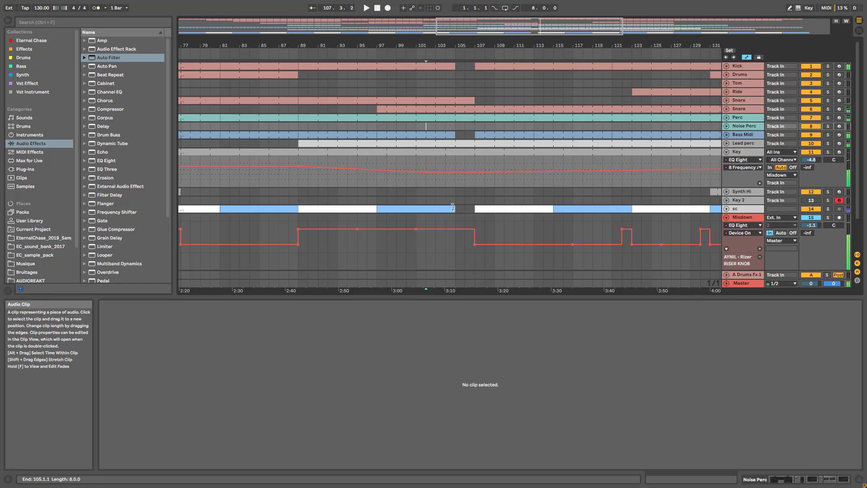
Duplicate the last two bars of the sc clip to fill the gap between bars 105 and 107.
click(452, 207)
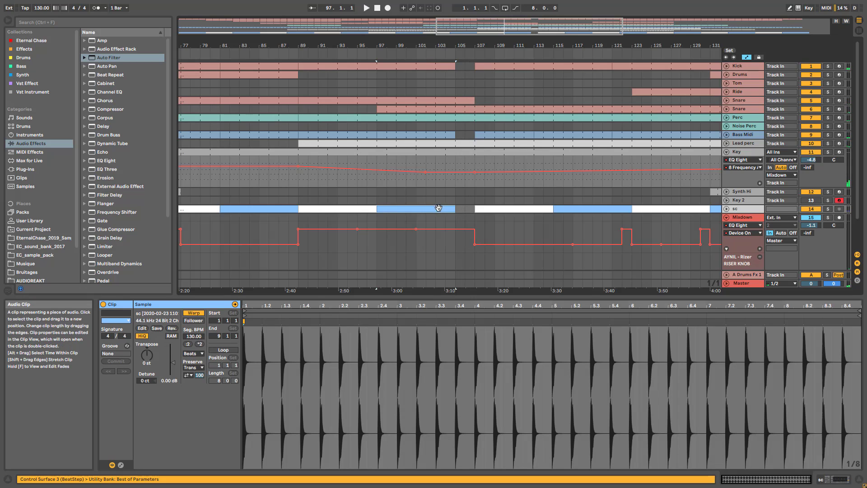
click(473, 210)
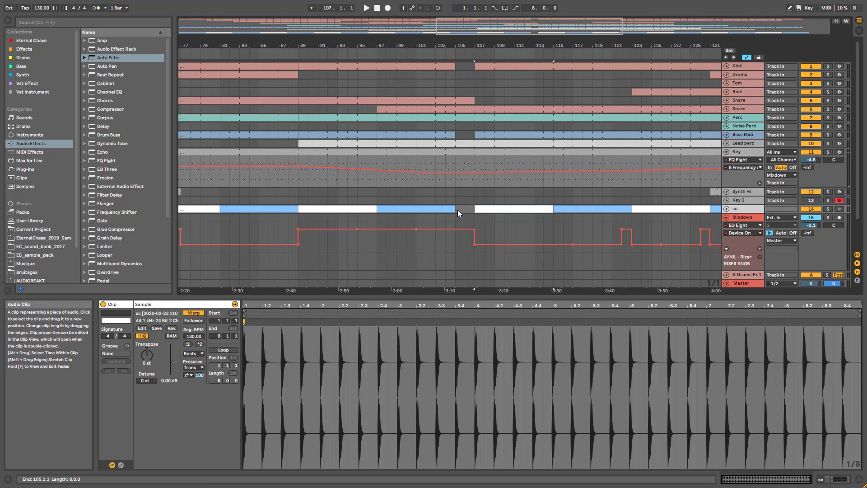
drag(457, 209, 438, 210)
key(ctrl+d)
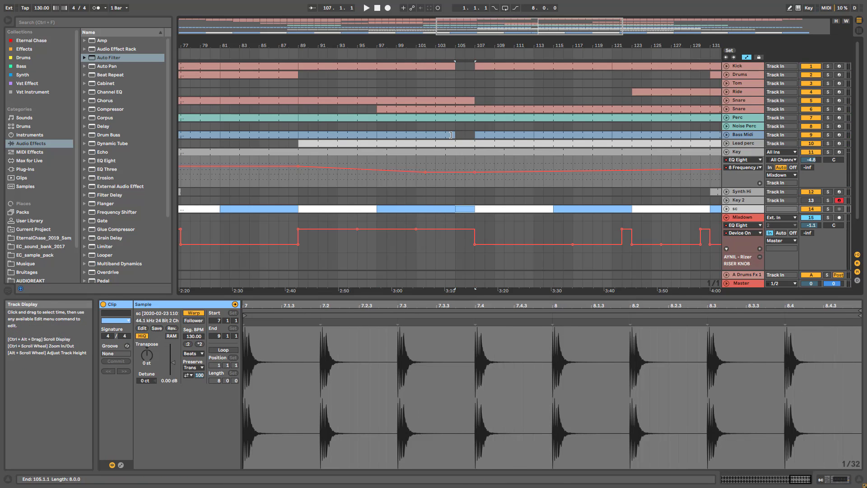
Extend the Bass Midi and Kick clips back to bar 106 and play the break from bar 104.
drag(451, 136, 462, 135)
drag(452, 66, 461, 70)
click(446, 88)
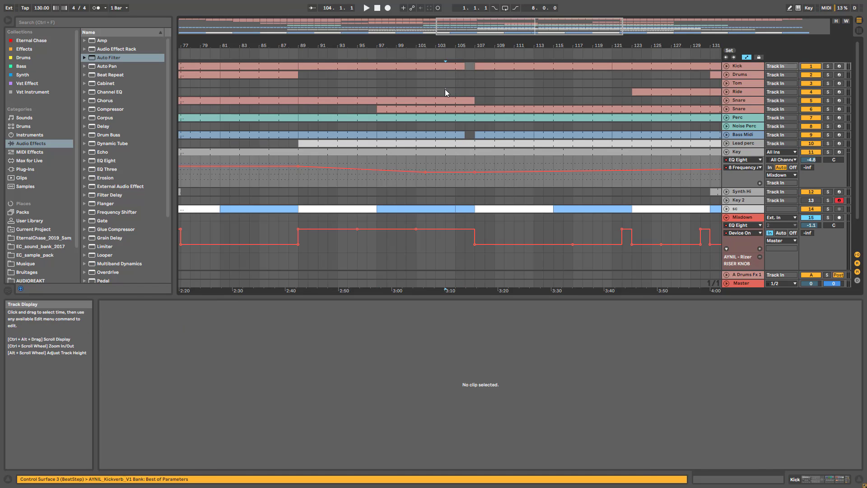
key(space)
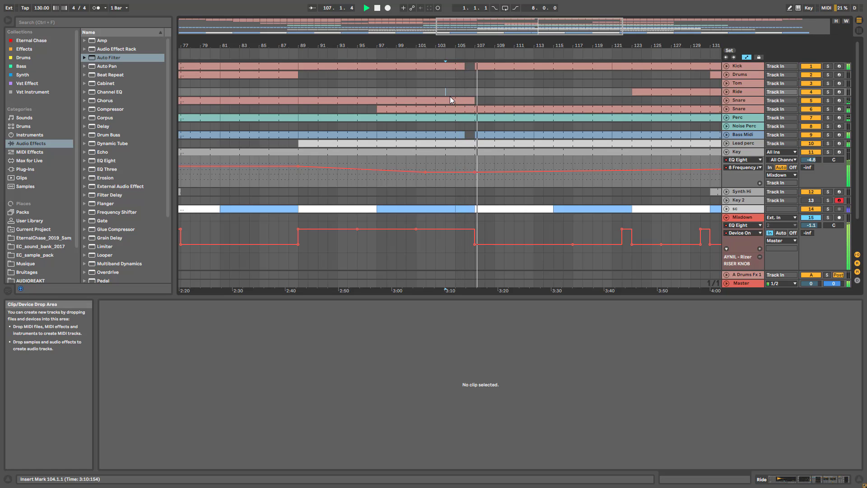
mouse_move(487, 45)
mouse_down()
mouse_move(525, 55)
mouse_move(490, 63)
mouse_move(501, 77)
mouse_move(533, 78)
mouse_move(544, 62)
mouse_move(494, 54)
mouse_up()
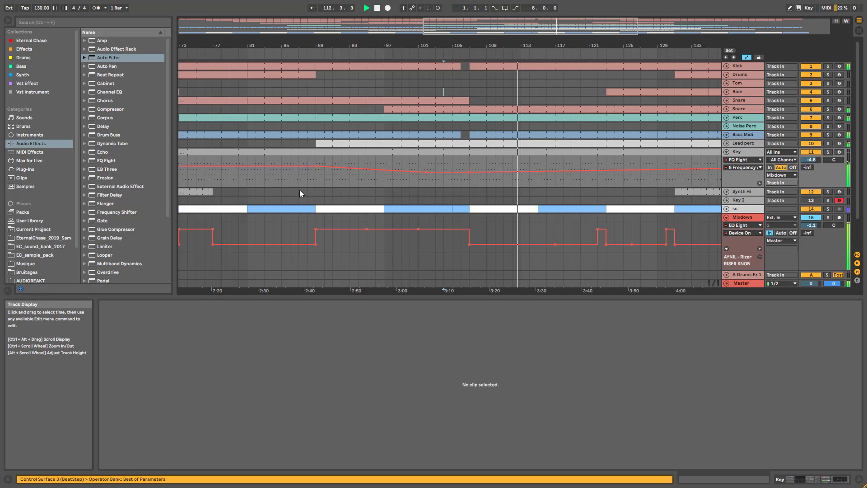
Play from bar 112 and reshape the Key frequency automation to dip to about 221 Hz near bar 122, rising back up at bar 131.
click(285, 184)
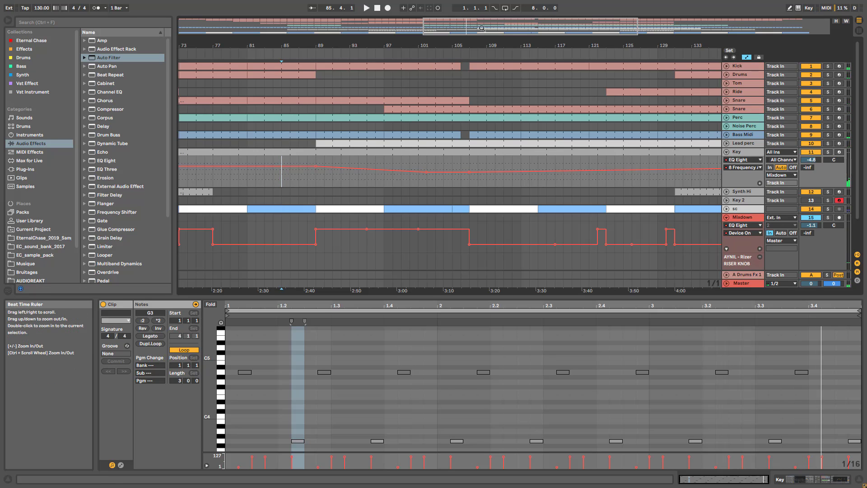
drag(491, 26, 555, 30)
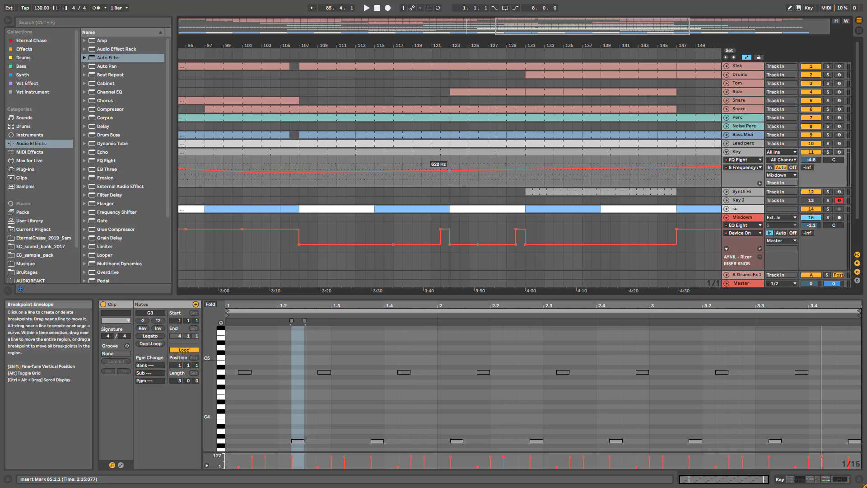
click(349, 184)
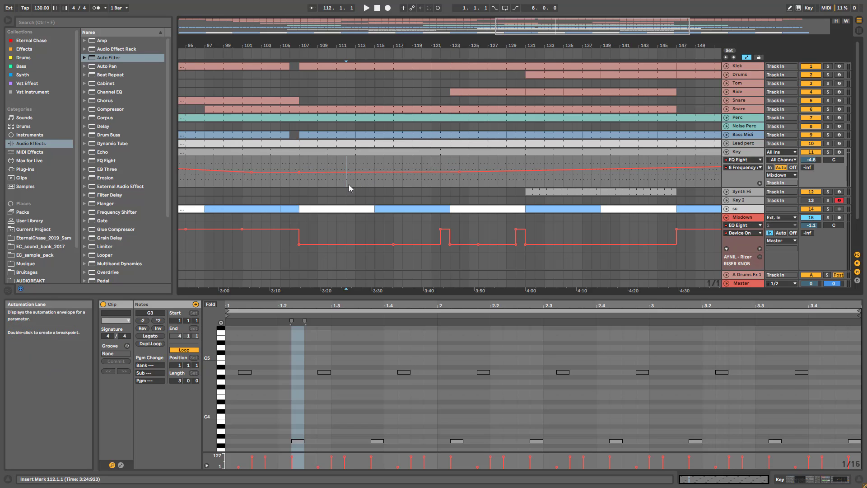
key(space)
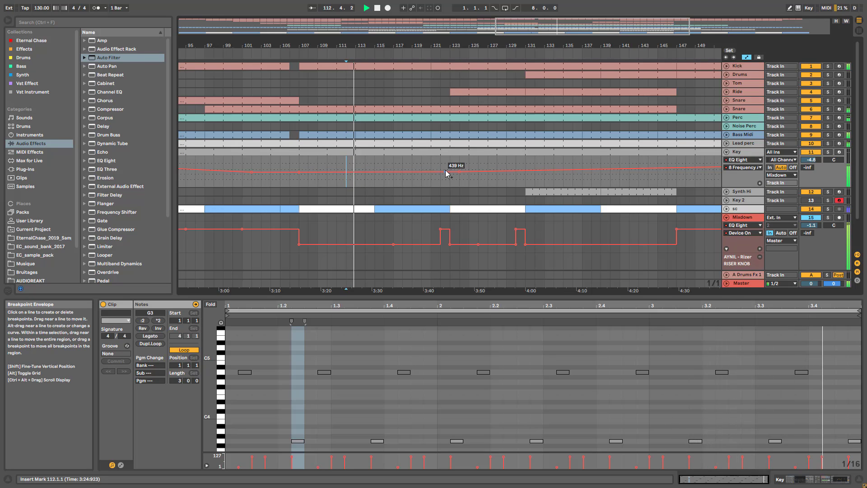
click(446, 171)
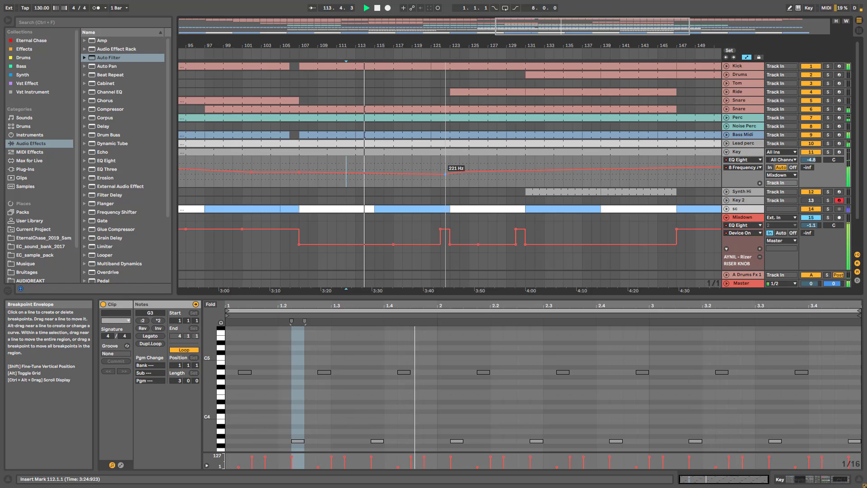
drag(445, 171, 440, 173)
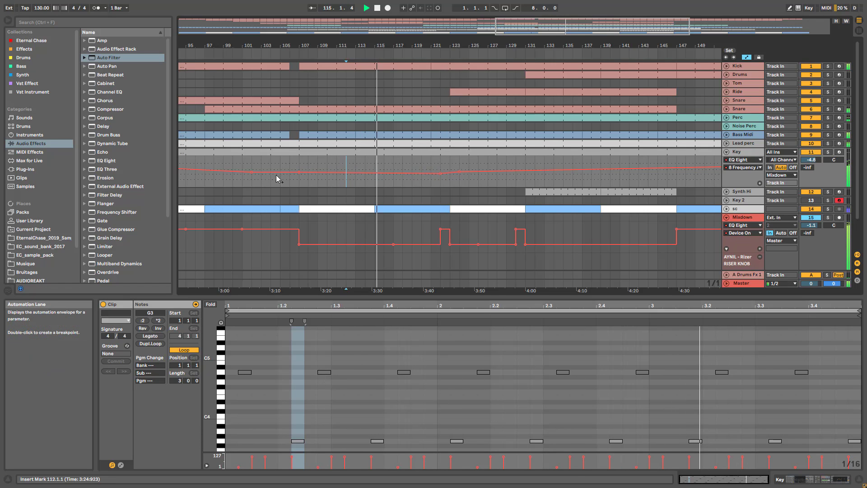
click(441, 175)
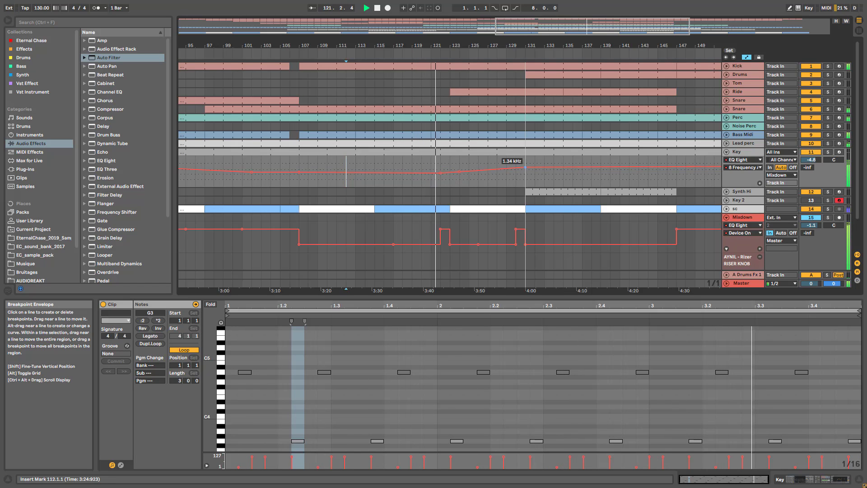
drag(550, 34, 549, 16)
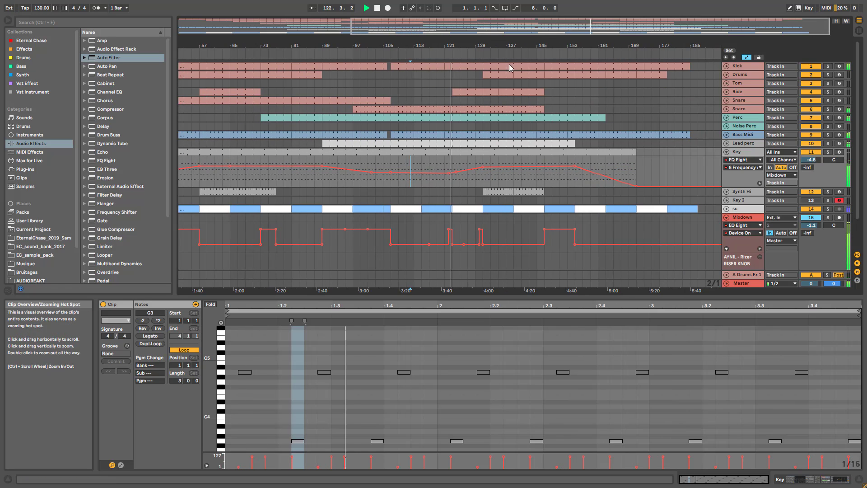
drag(483, 168, 483, 166)
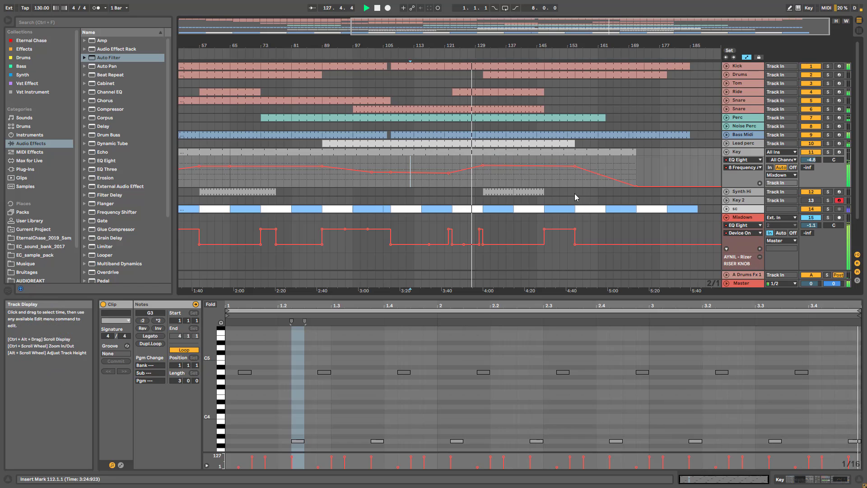
Delete the reused Synth Hi clip between bars 131 and 139.
click(498, 192)
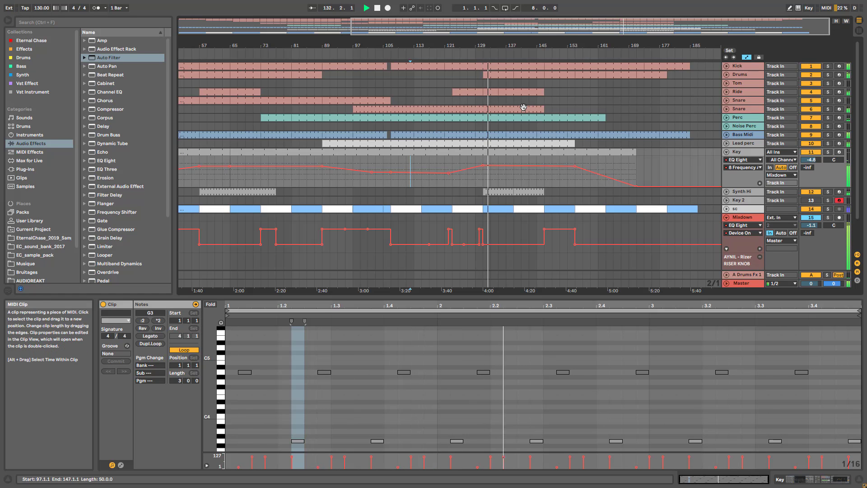
drag(524, 32, 580, 52)
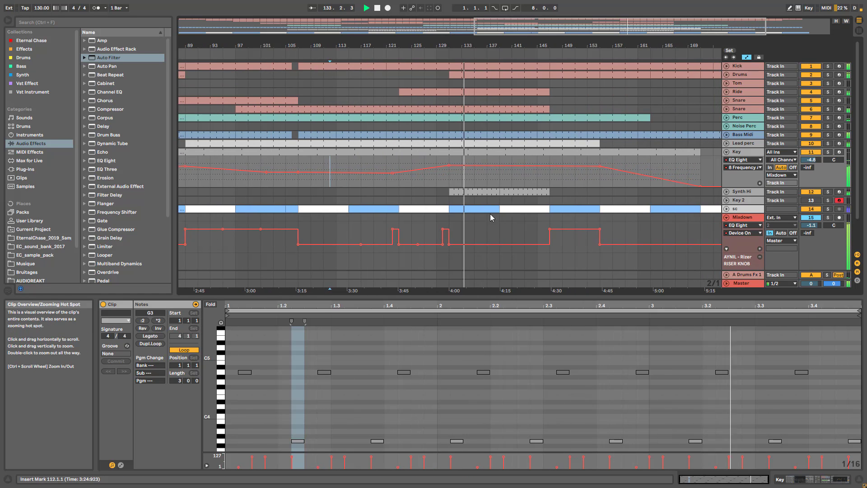
click(482, 192)
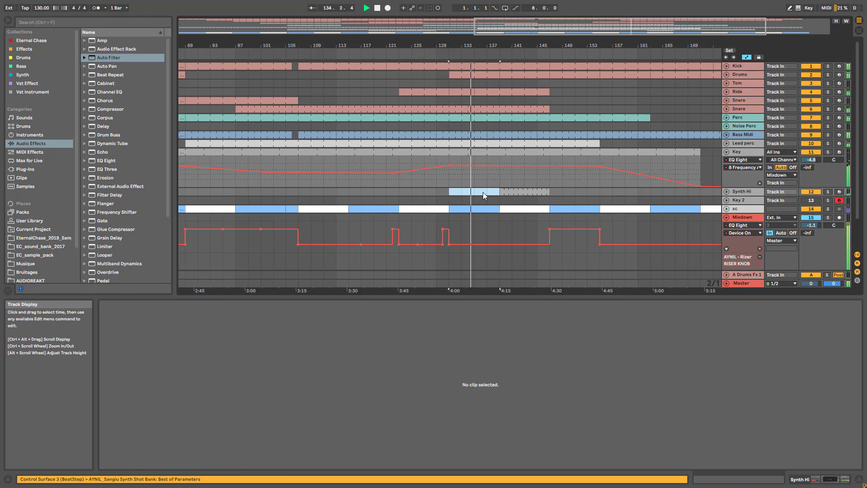
Delete the remaining reused Synth Hi clip between bars 139 and 147, and fold the Key track.
drag(553, 23, 474, 21)
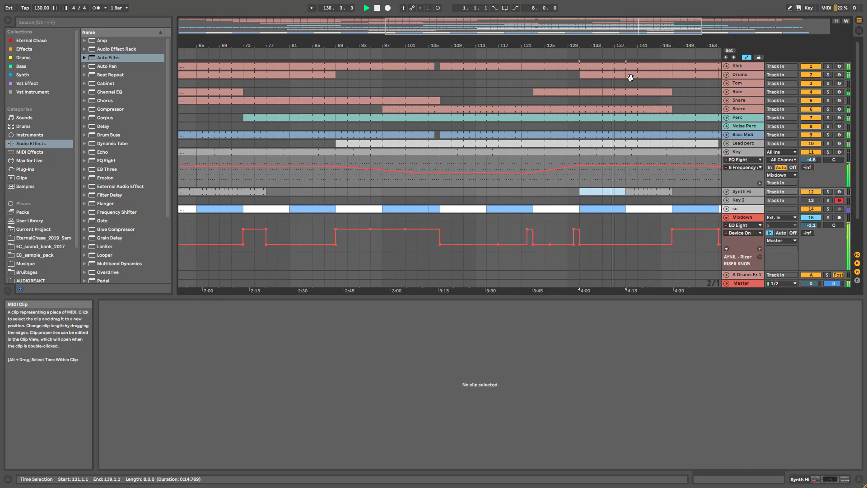
mouse_move(627, 31)
mouse_down()
mouse_move(560, 28)
mouse_move(642, 33)
mouse_up()
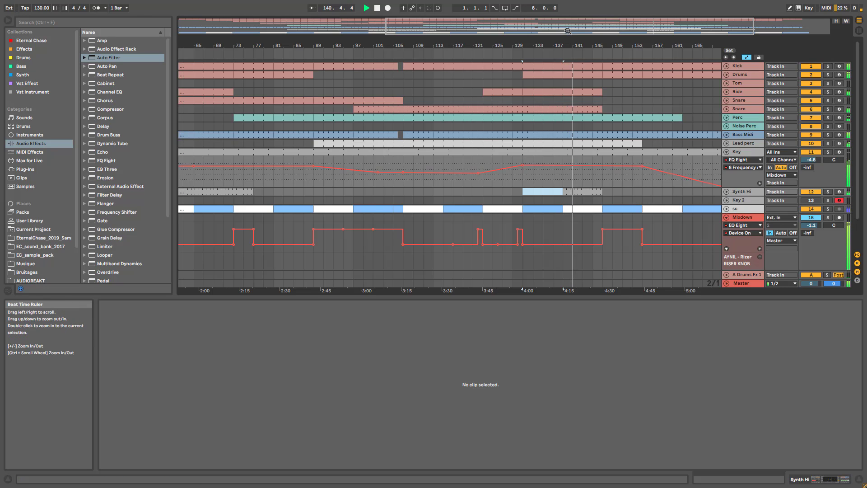
scroll(583, 192, down, 5)
click(584, 192)
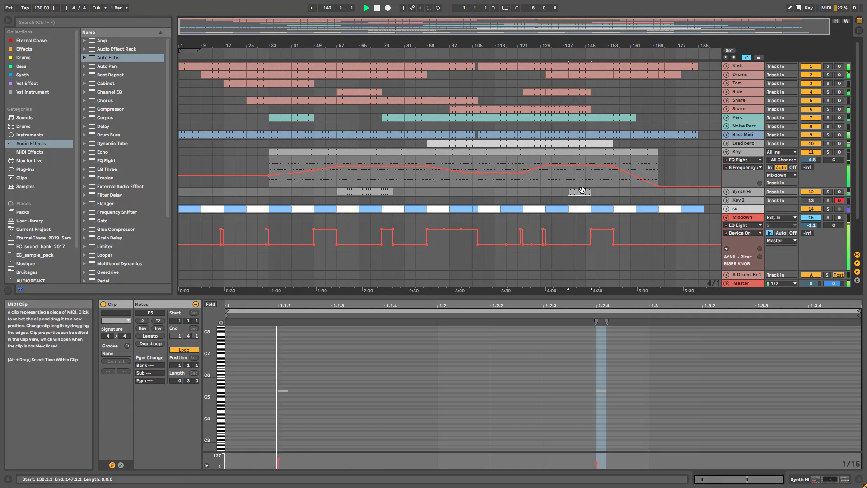
key(Delete)
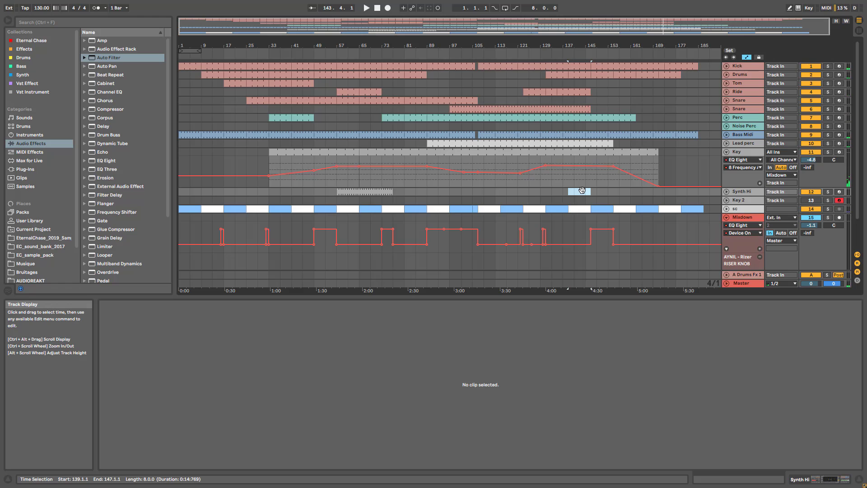
click(727, 153)
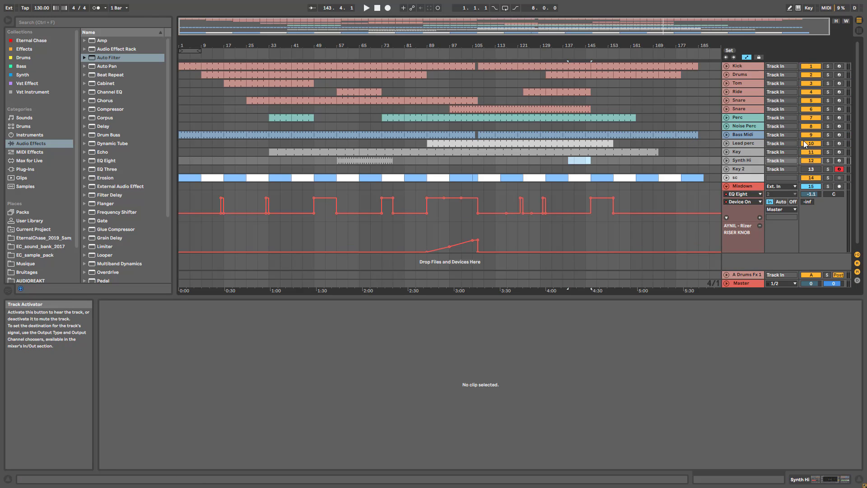
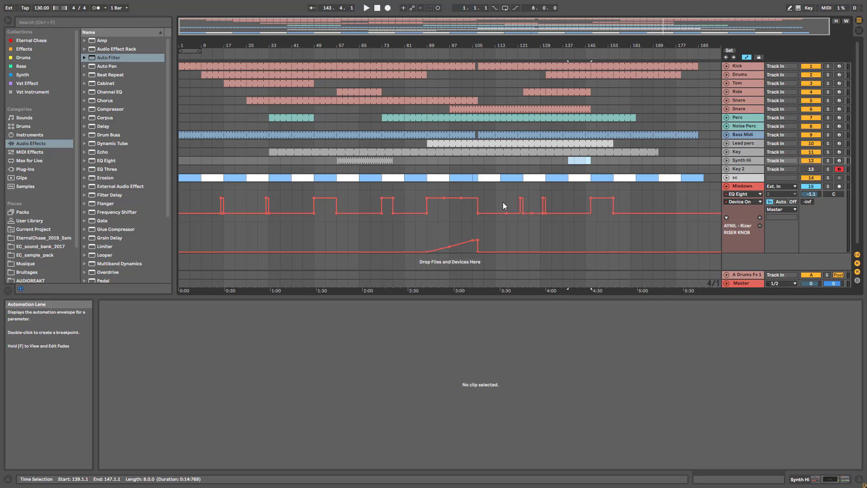
Play the break from bar 105 through the return at bar 107.
click(461, 220)
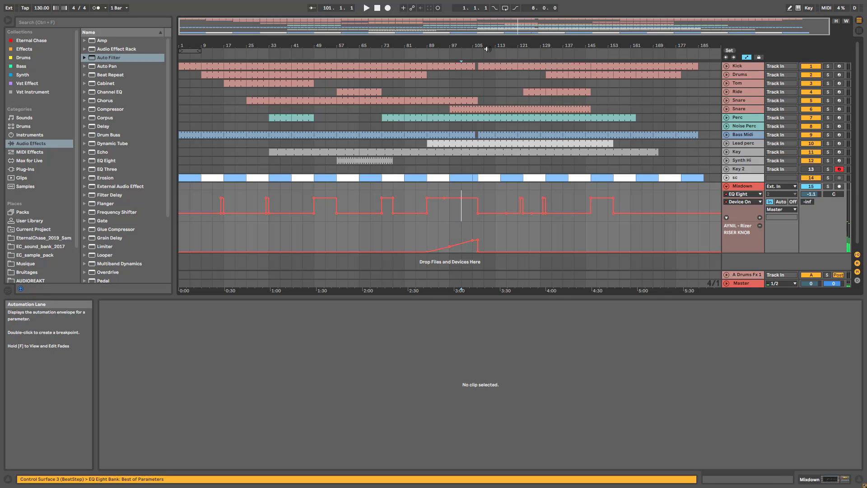
drag(487, 46, 455, 196)
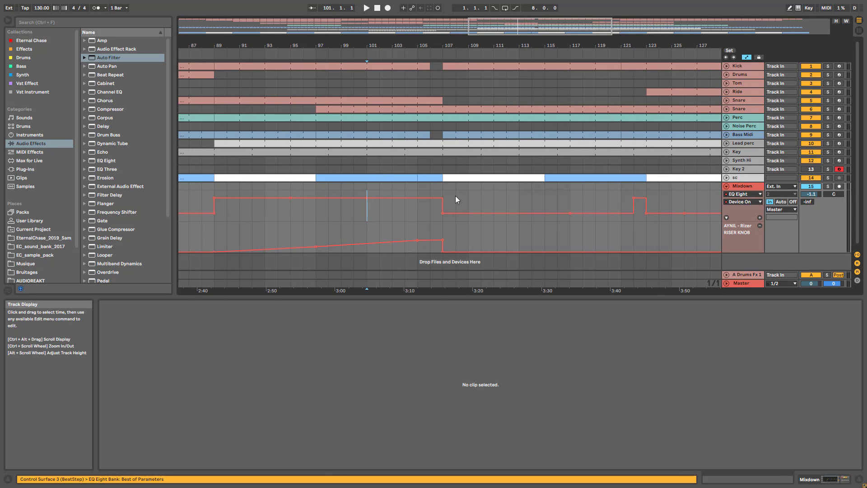
click(416, 219)
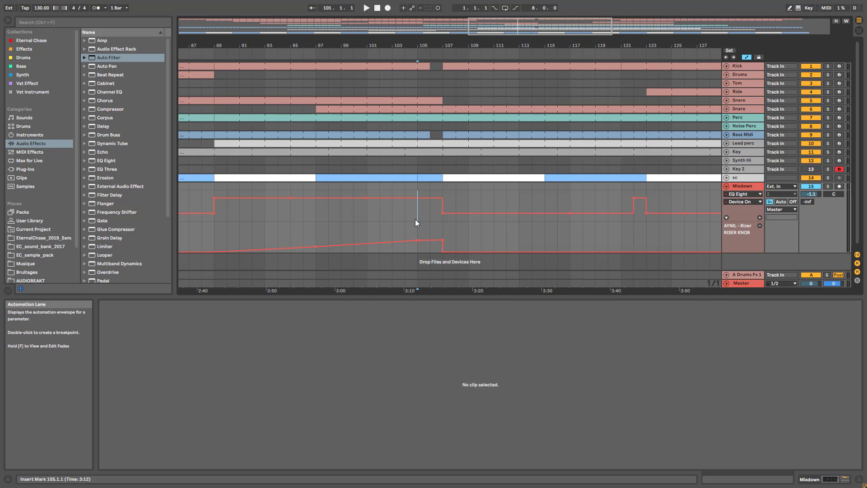
key(space)
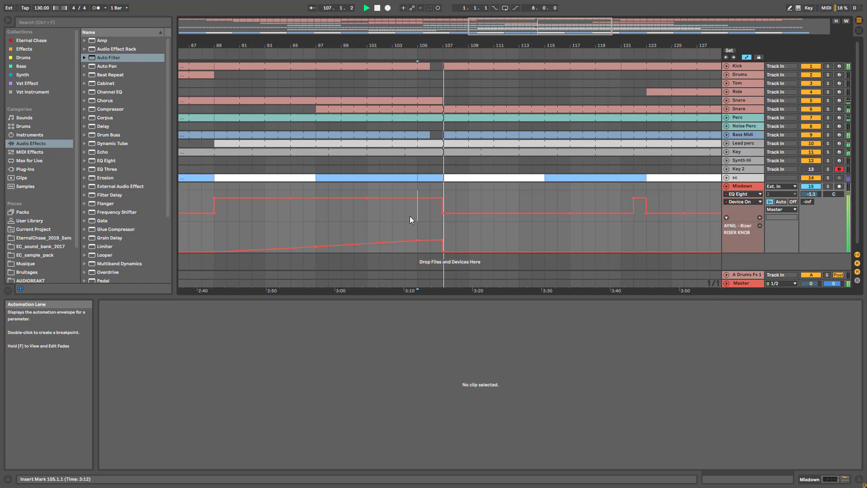
drag(474, 132, 444, 110)
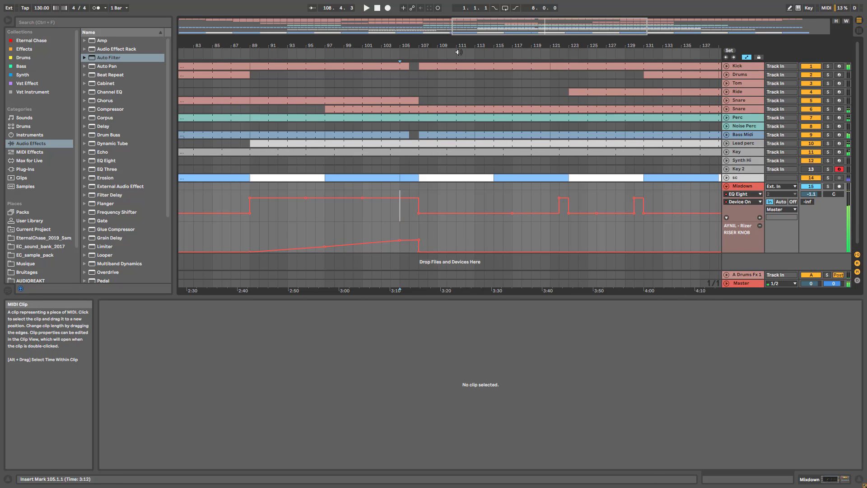
Play from bar 53 to check the transition into the Ride and Synth Hi section at bar 57.
drag(490, 27, 479, 5)
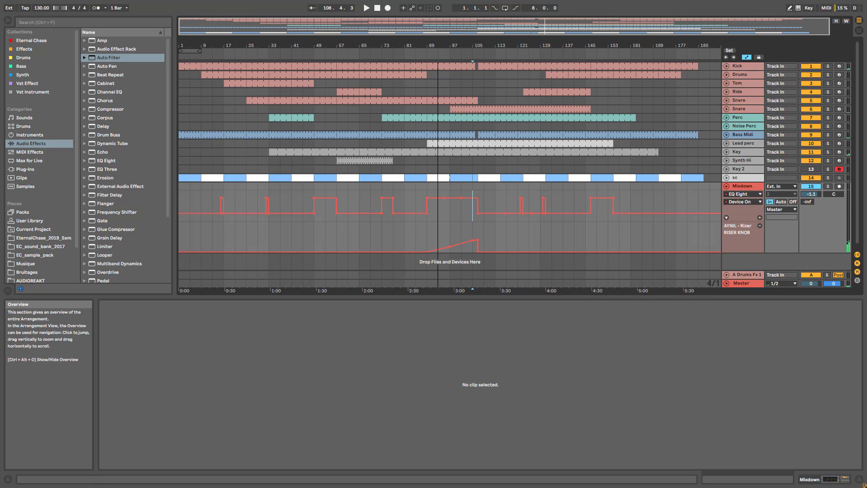
click(322, 227)
key(space)
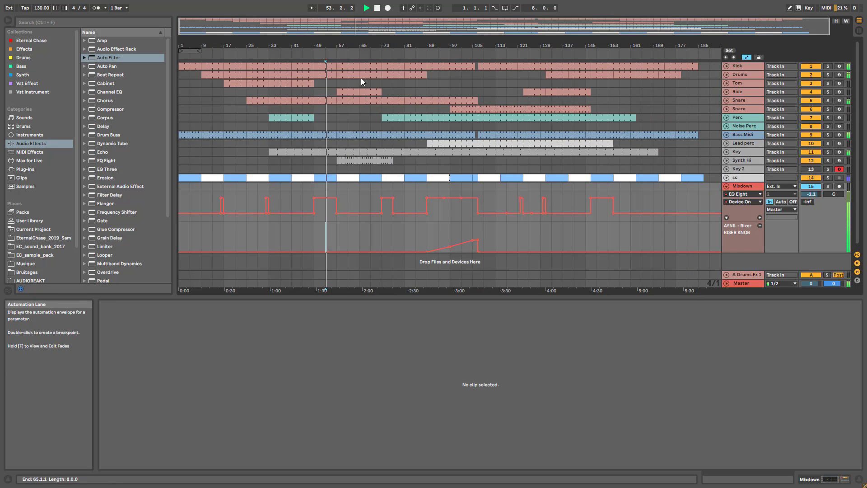
drag(376, 27, 363, 54)
drag(560, 91, 562, 73)
key(space)
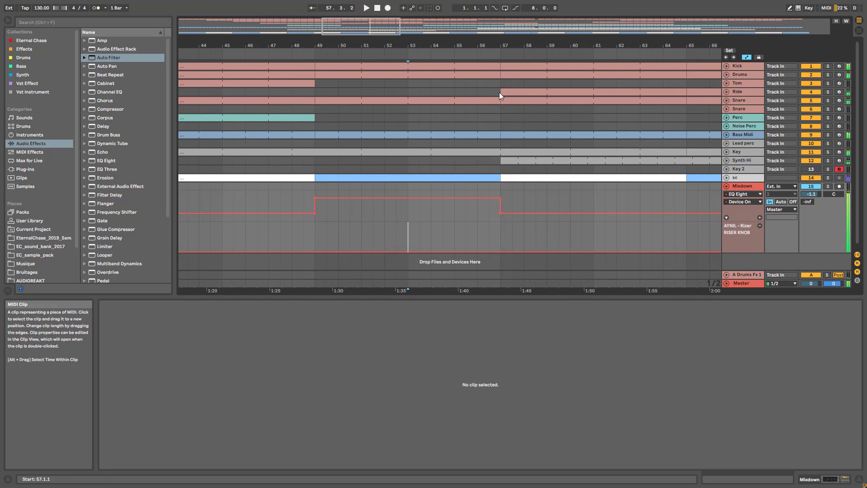
End the Kick and Bass Midi clips at bar 56.3, leaving a gap before bar 57, and play from bar 54.3.
click(726, 66)
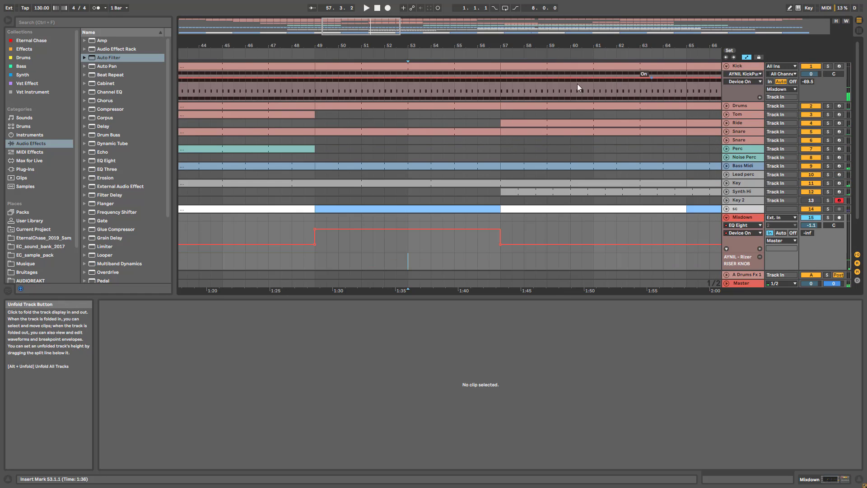
drag(500, 73, 490, 69)
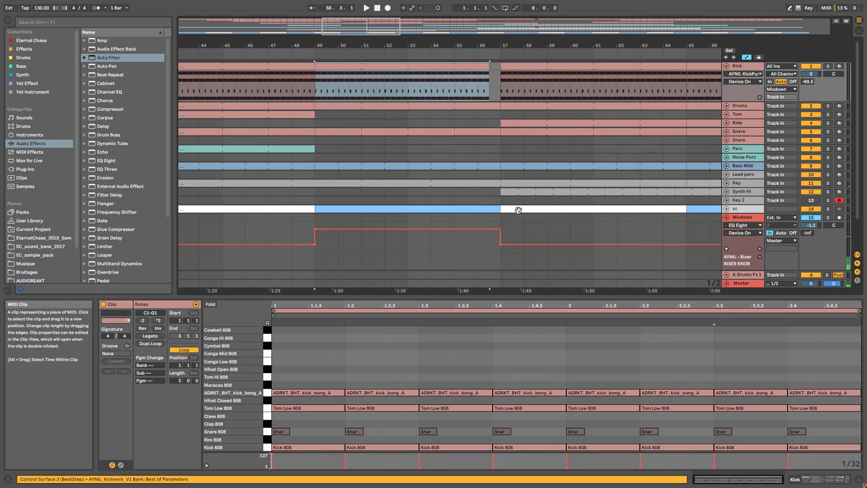
drag(497, 169, 489, 170)
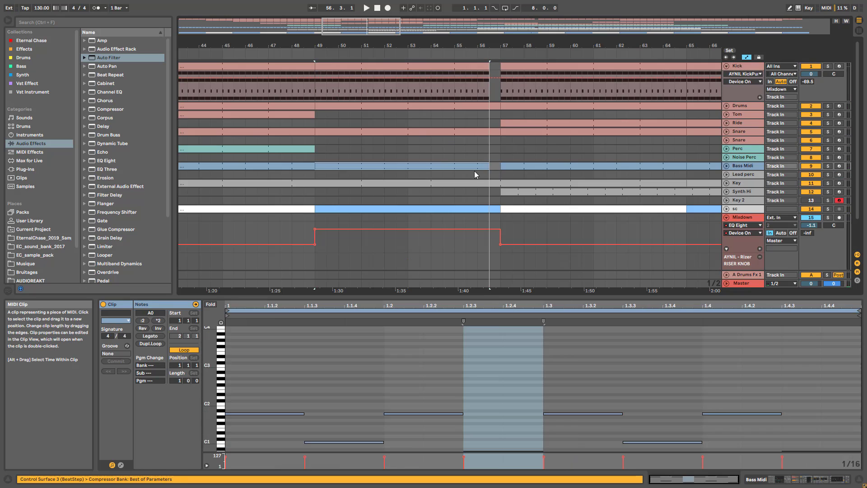
click(445, 157)
key(space)
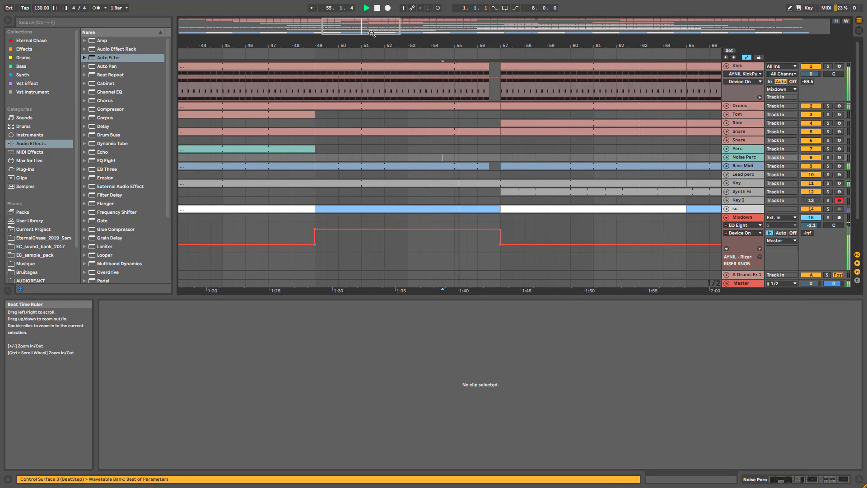
drag(371, 26, 373, 45)
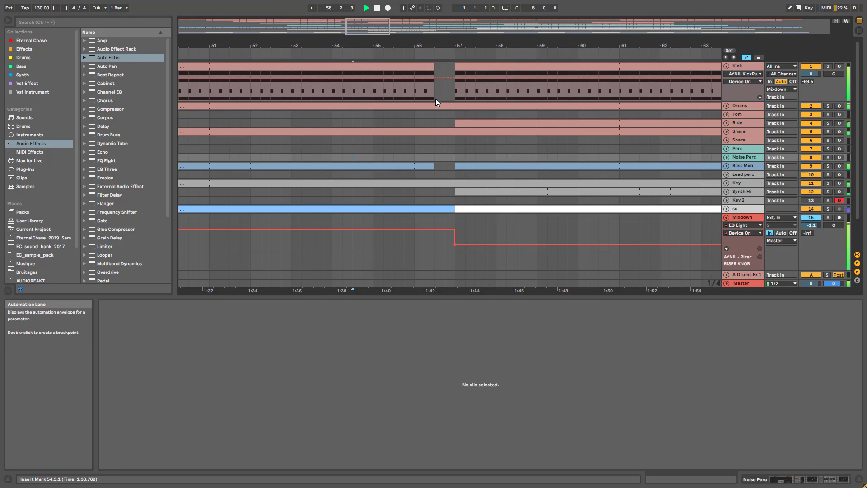
key(space)
Delete the Drums and Snare parts between bars 56.3 and 57, and play the break from bar 55.4.
drag(435, 99, 456, 147)
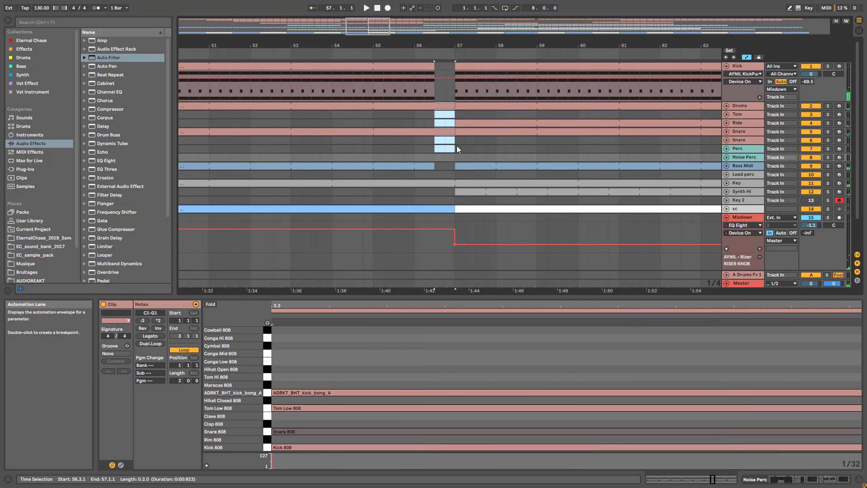
key(Delete)
click(403, 156)
key(space)
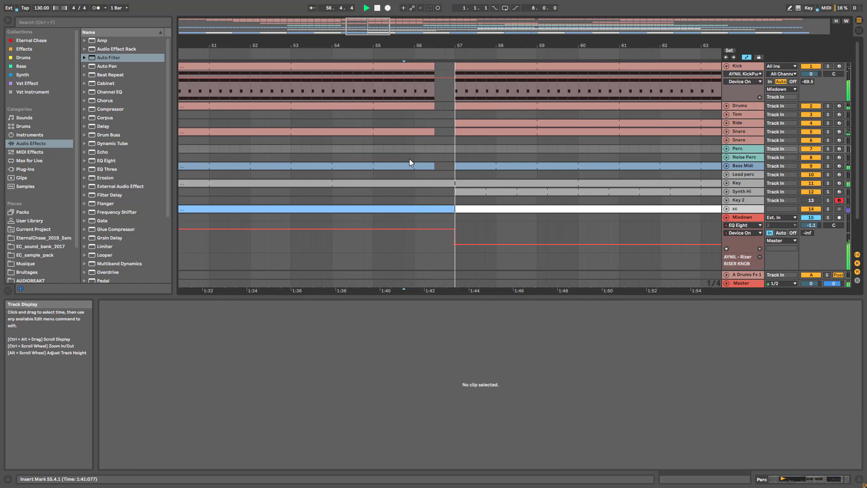
key(space)
Delete the Key part between bars 56.3 and 57, and play the break from bar 54.
drag(435, 177, 454, 191)
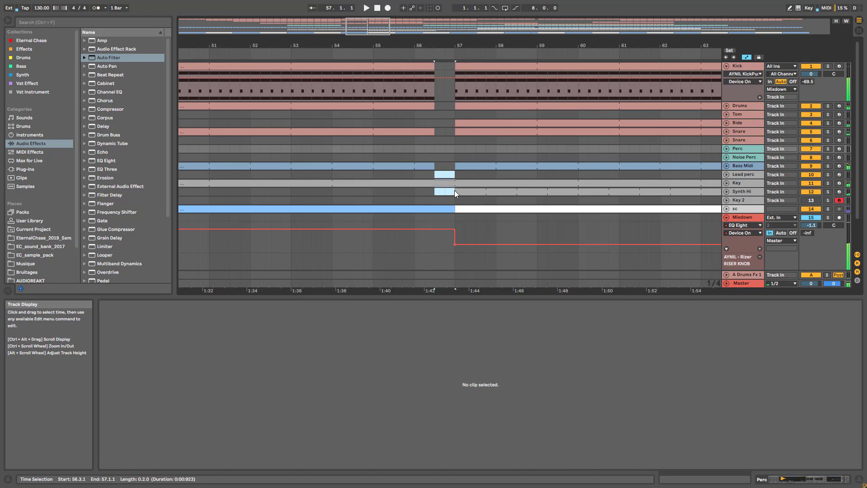
key(Delete)
click(332, 201)
key(space)
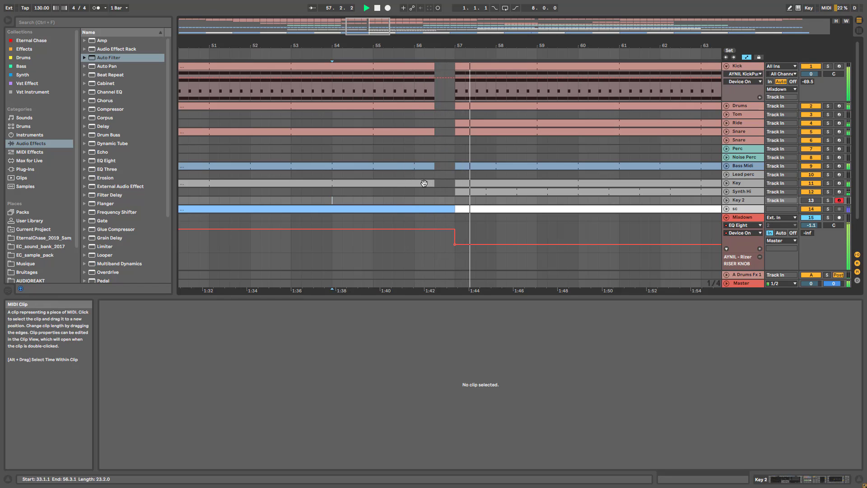
Extend the Key clip to end at bar 56.4, play the break from bar 56, and fold the Kick track.
drag(424, 183, 430, 180)
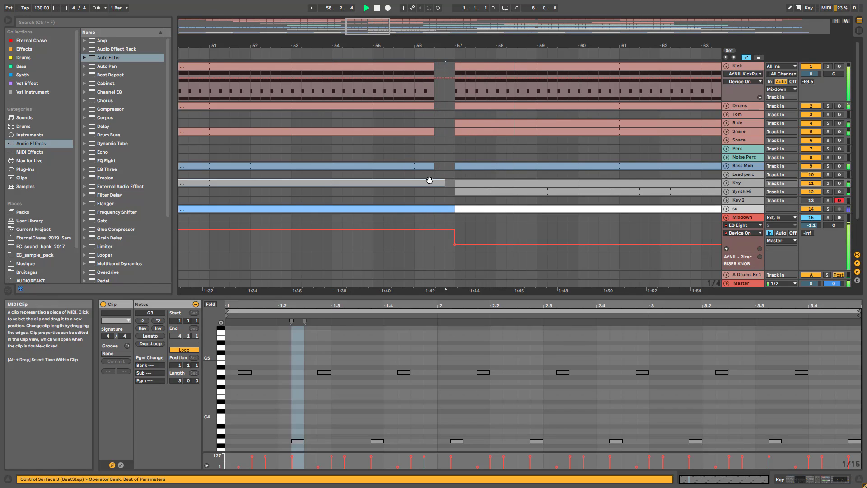
click(415, 181)
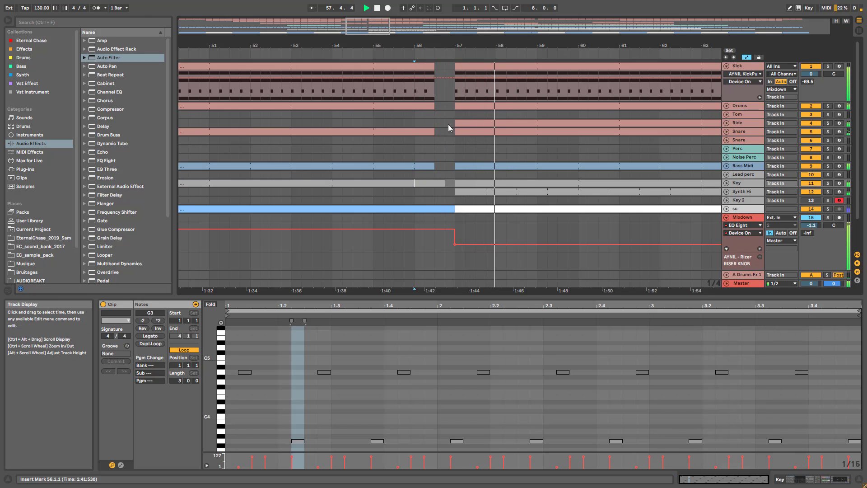
drag(381, 27, 379, 3)
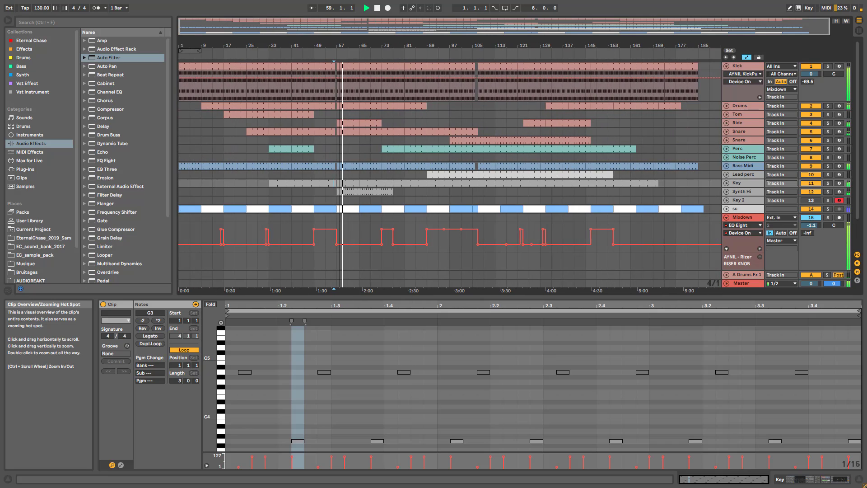
click(727, 66)
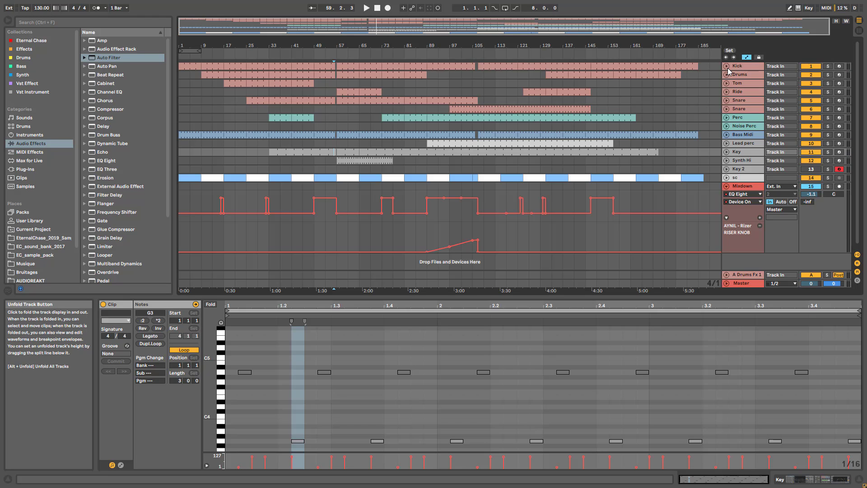
Show the device chains of the Lead perc, Bass Midi and Key 2 tracks.
click(748, 145)
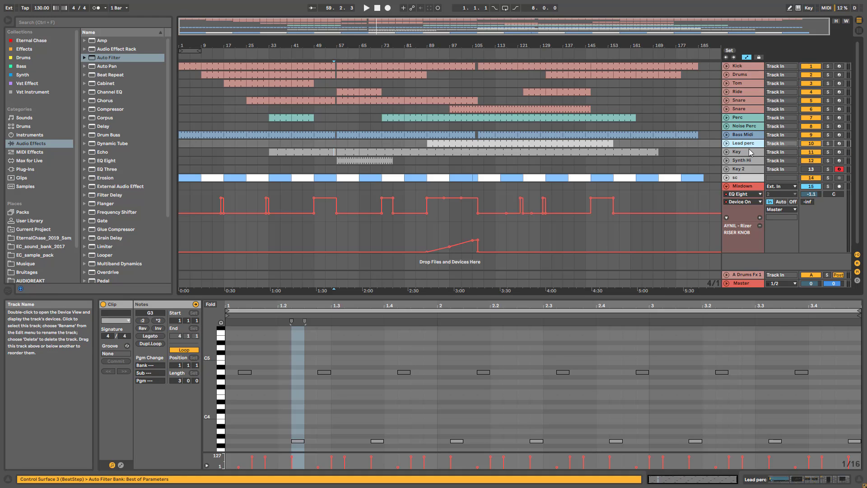
double_click(748, 144)
click(751, 137)
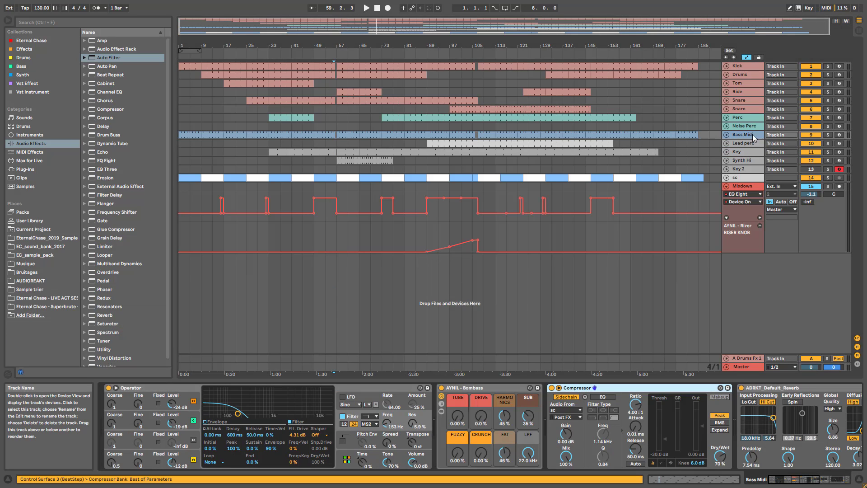
click(751, 161)
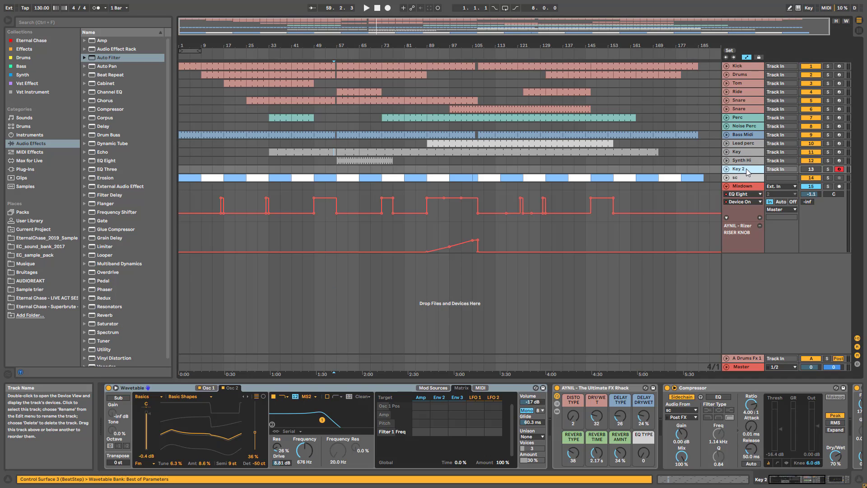